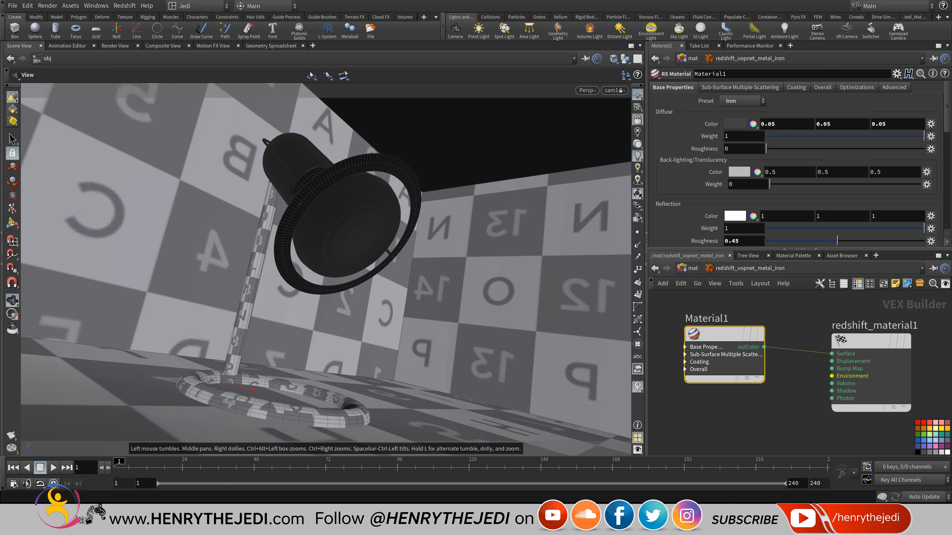
Leave the material network for the object-level /obj network.
{"action": "left_click", "coordinate": [692, 268]}
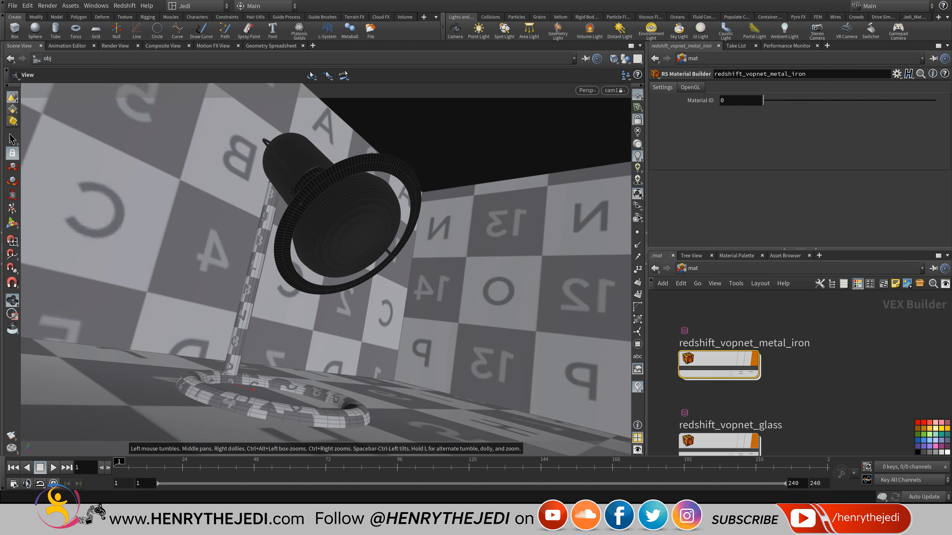
{"action": "left_click", "coordinate": [693, 268]}
{"action": "left_click", "coordinate": [700, 316]}
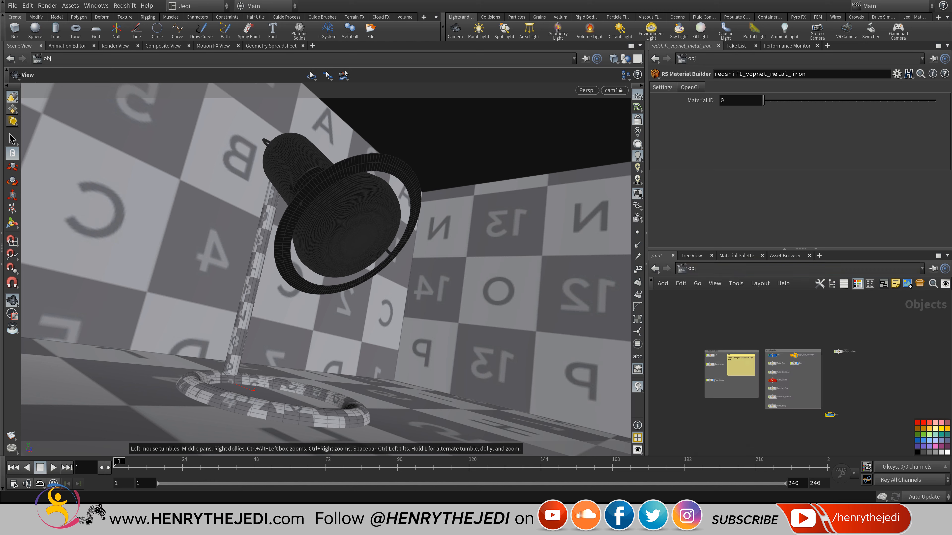
{"action": "scroll", "coordinate": [819, 359], "scroll_direction": "down", "scroll_amount": 2}
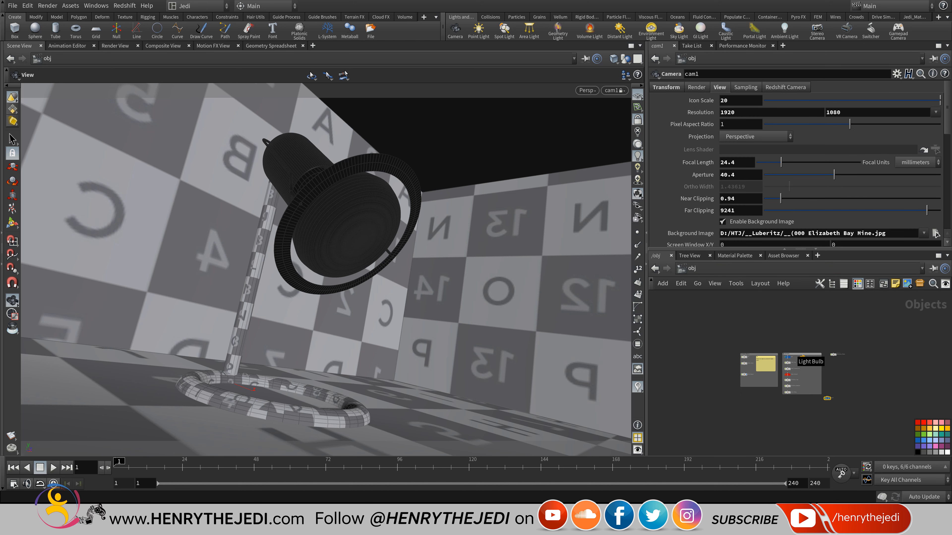
{"action": "scroll", "coordinate": [736, 347], "scroll_direction": "up", "scroll_amount": 4}
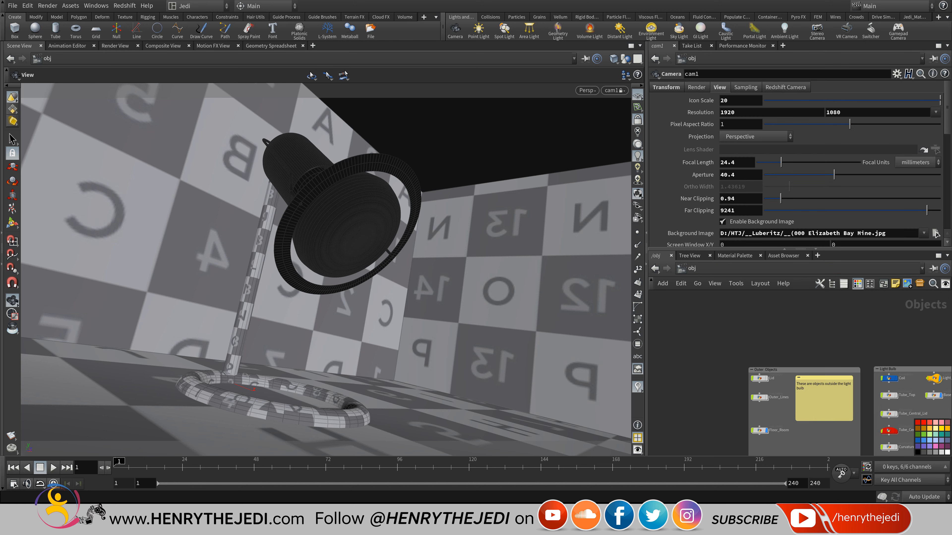
{"action": "scroll", "coordinate": [774, 381], "scroll_direction": "up", "scroll_amount": 4}
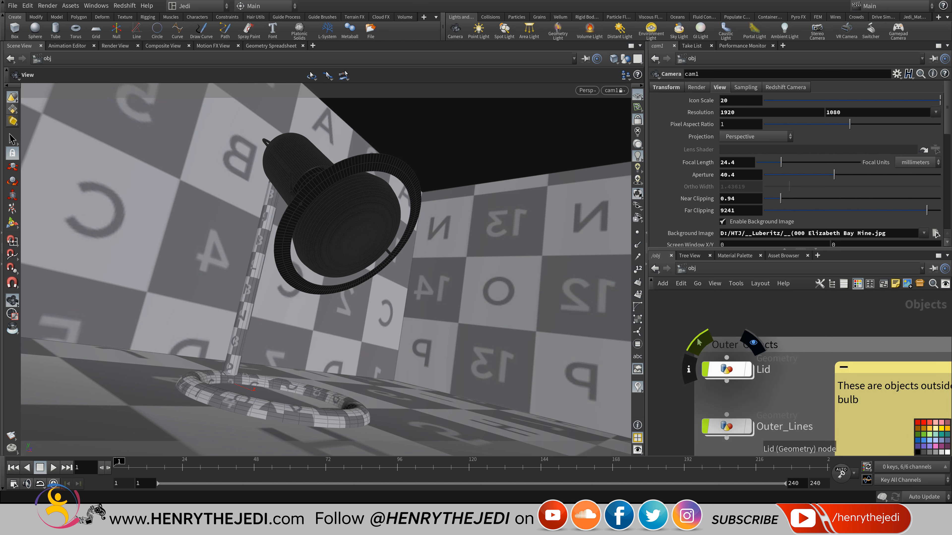
Dive into the Lid object and frame its subdivide2, facet1 and OUT_Lid nodes.
{"action": "left_click", "coordinate": [727, 370]}
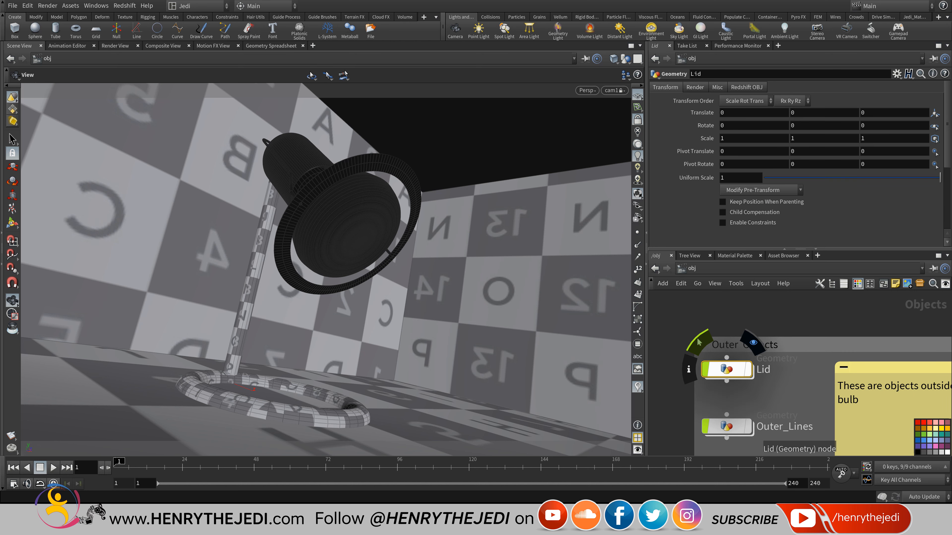
{"action": "double_click", "coordinate": [727, 370]}
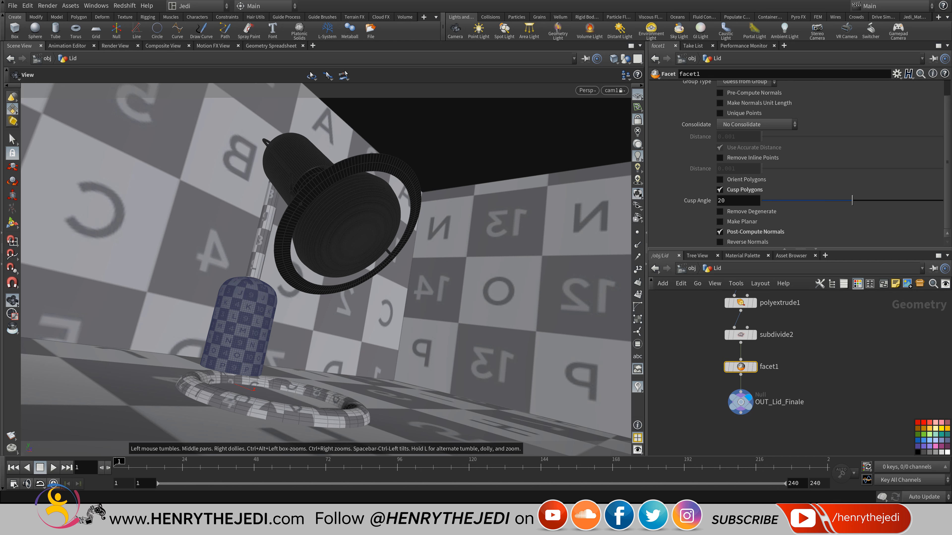
{"action": "middle_click_drag", "start_coordinate": [706, 370], "coordinate": [704, 398]}
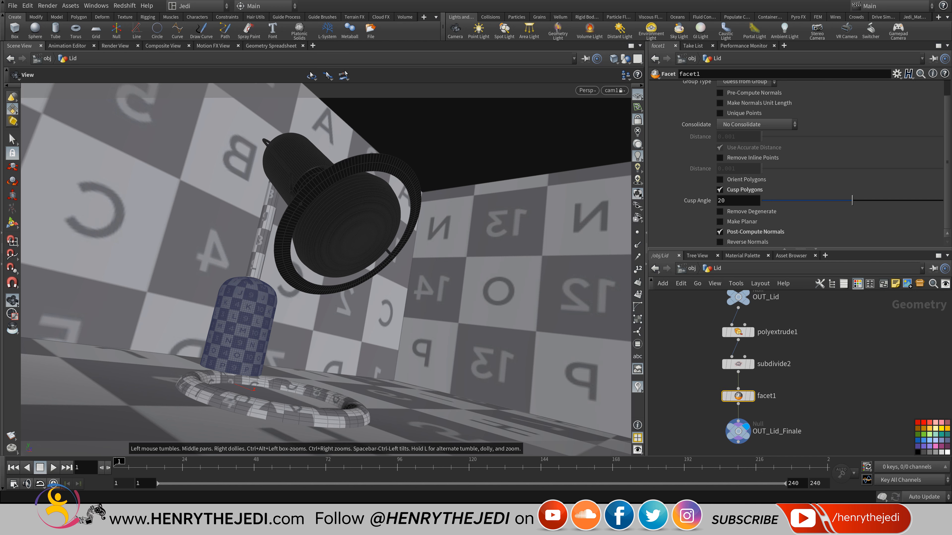
{"action": "middle_click_drag", "start_coordinate": [758, 378], "coordinate": [746, 394]}
{"action": "scroll", "coordinate": [750, 341], "scroll_direction": "up", "scroll_amount": 3}
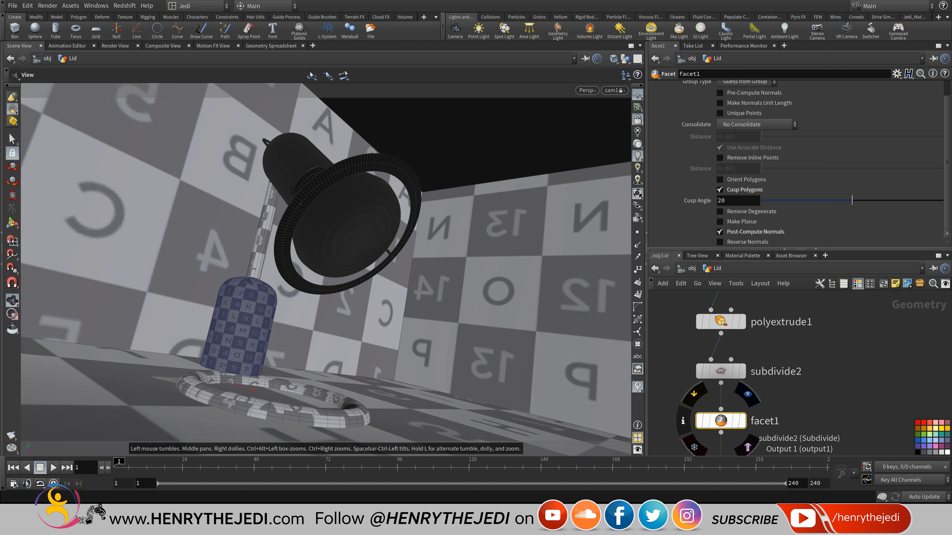
Insert a Material node between subdivide2 and facet1 in the Lid network.
{"action": "key", "text": "Tab"}
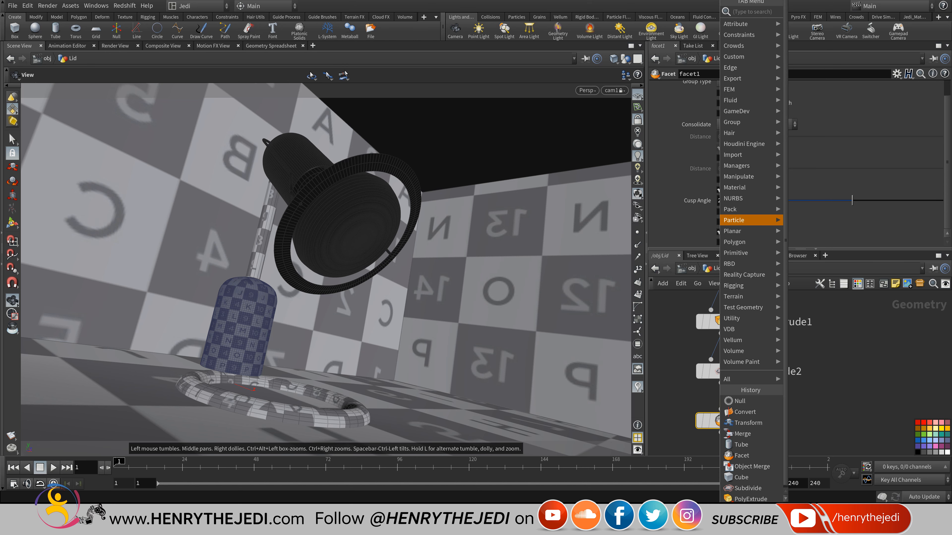
{"action": "mouse_move", "coordinate": [736, 198]}
{"action": "left_click", "coordinate": [736, 187]}
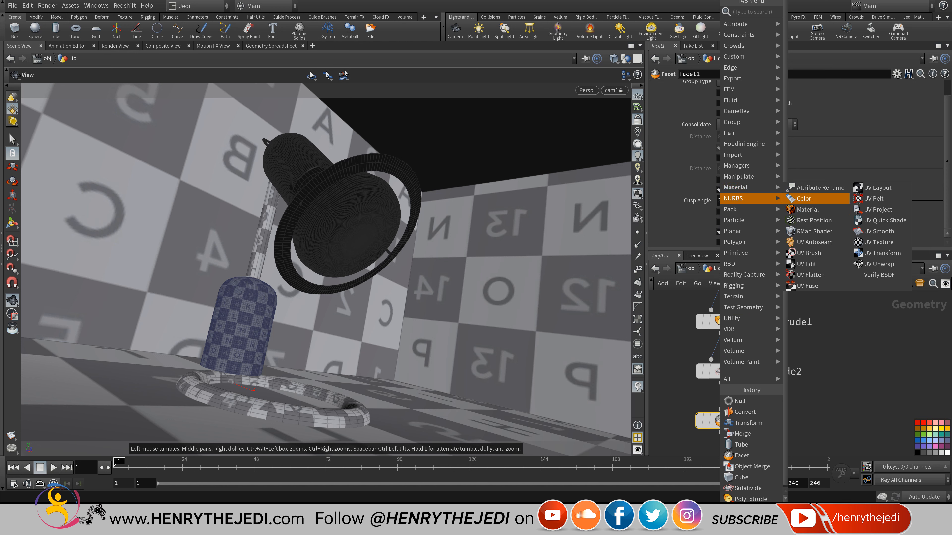
{"action": "left_click", "coordinate": [814, 209]}
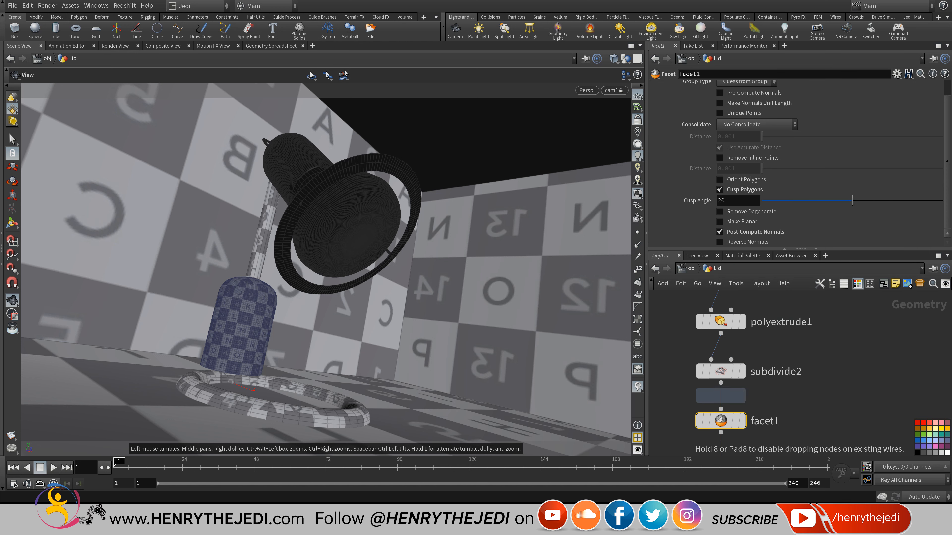
{"action": "left_click", "coordinate": [721, 396]}
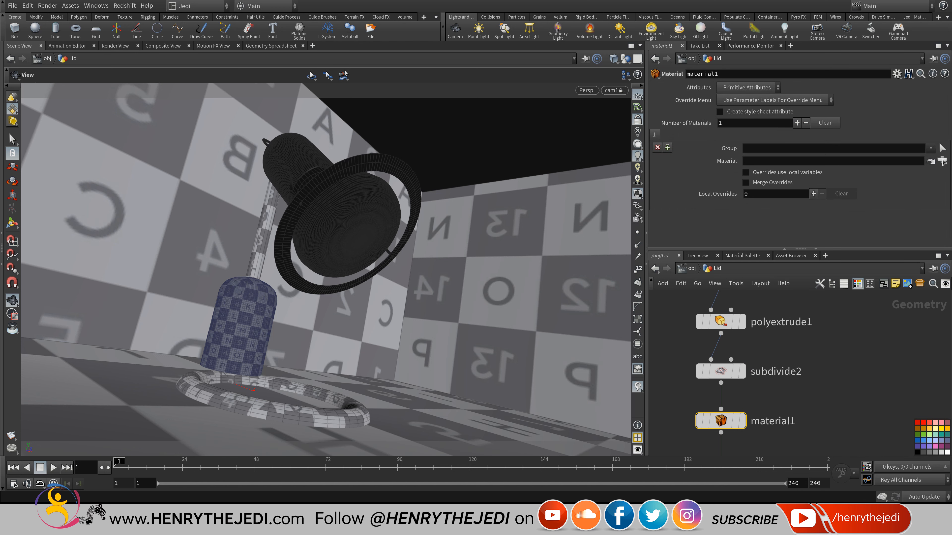
Assign /mat/redshift_vopnet_metal_iron as the material1 node's material.
{"action": "left_click", "coordinate": [943, 161]}
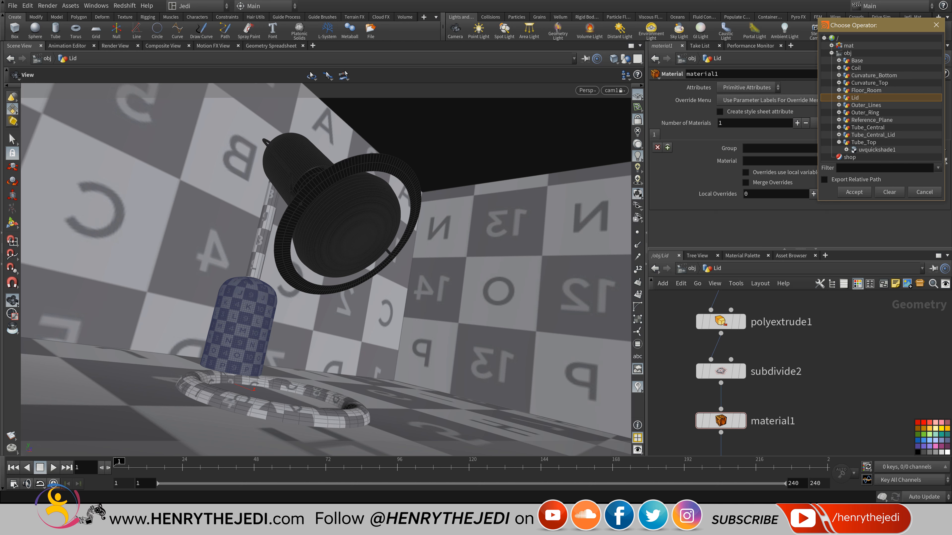
{"action": "left_click", "coordinate": [831, 53]}
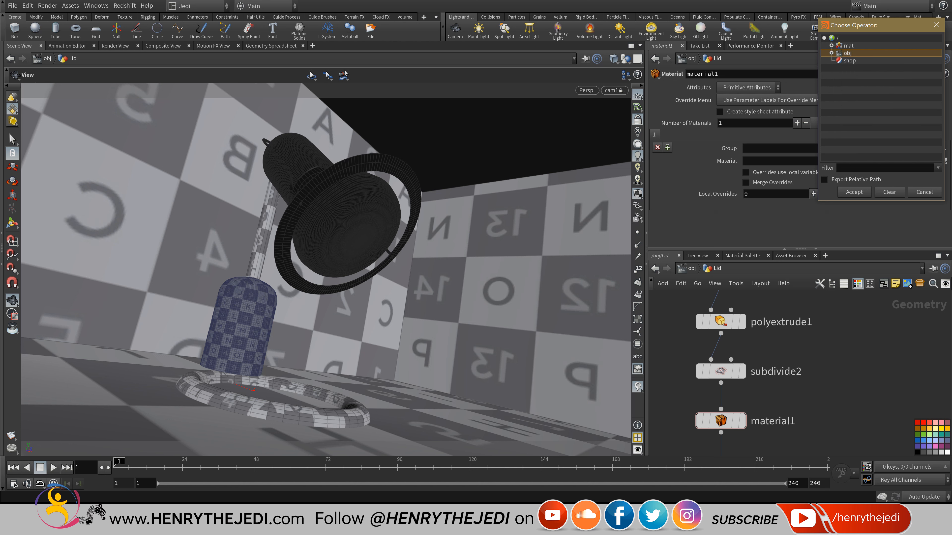
{"action": "left_click", "coordinate": [849, 46]}
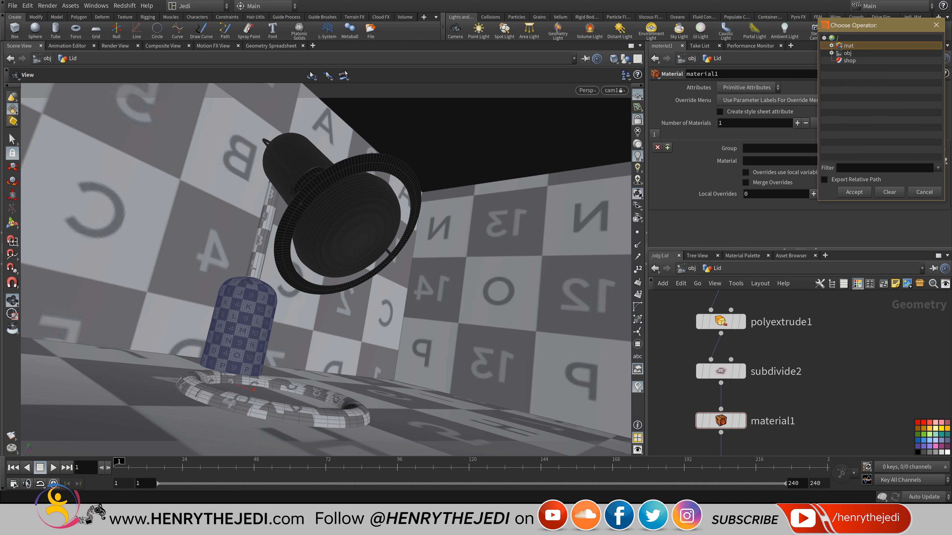
{"action": "left_click", "coordinate": [692, 269]}
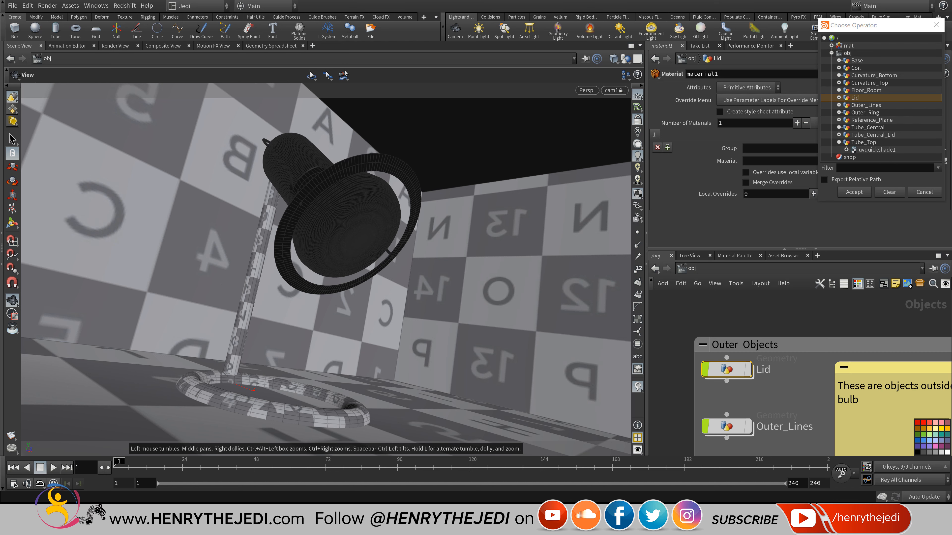
{"action": "left_click", "coordinate": [691, 268]}
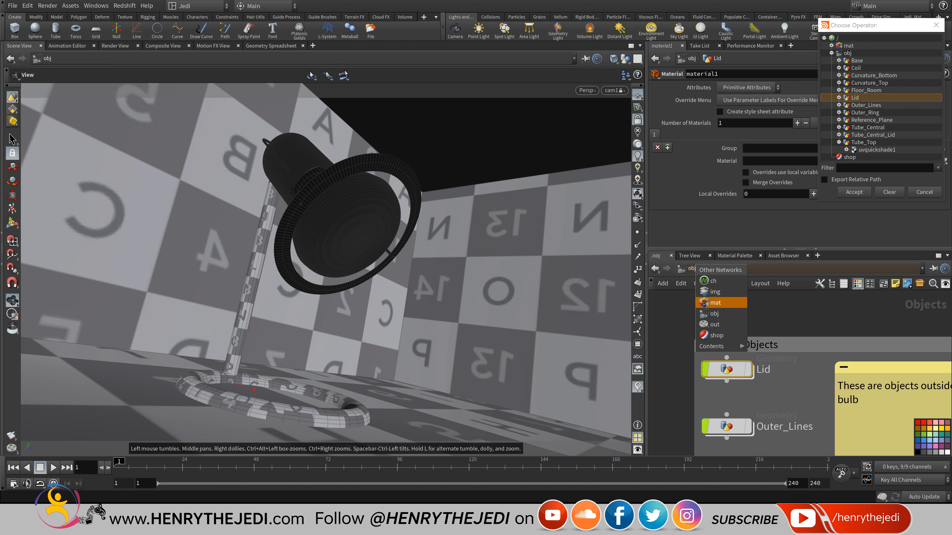
{"action": "left_click", "coordinate": [714, 314]}
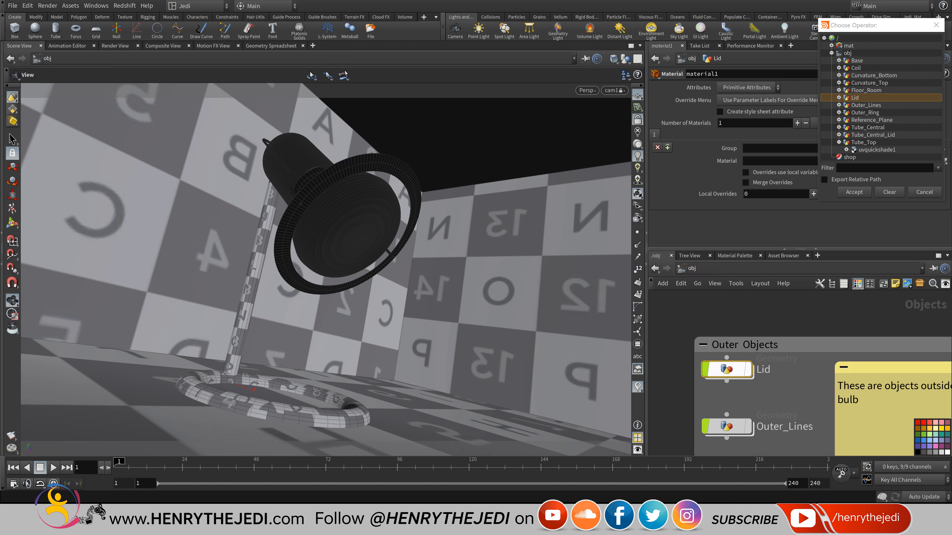
{"action": "double_click", "coordinate": [726, 370]}
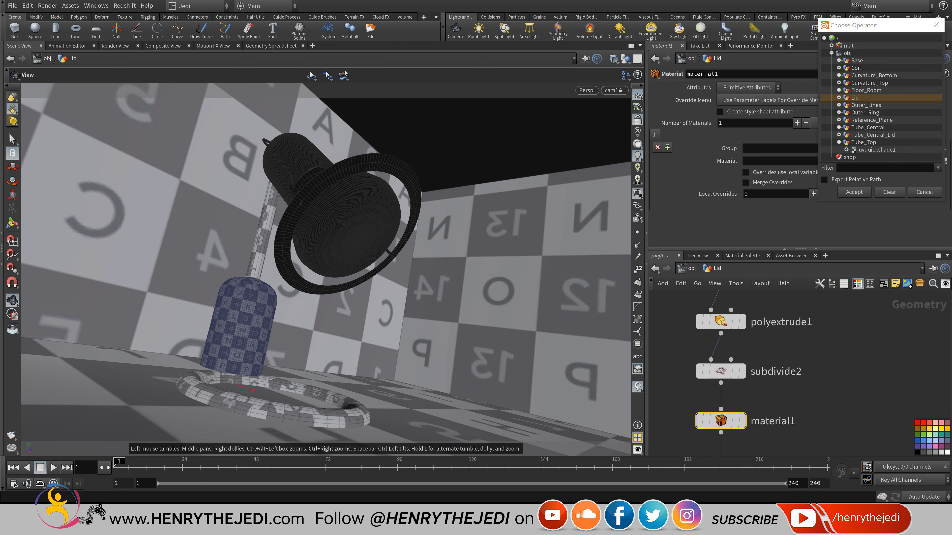
{"action": "left_click", "coordinate": [831, 54]}
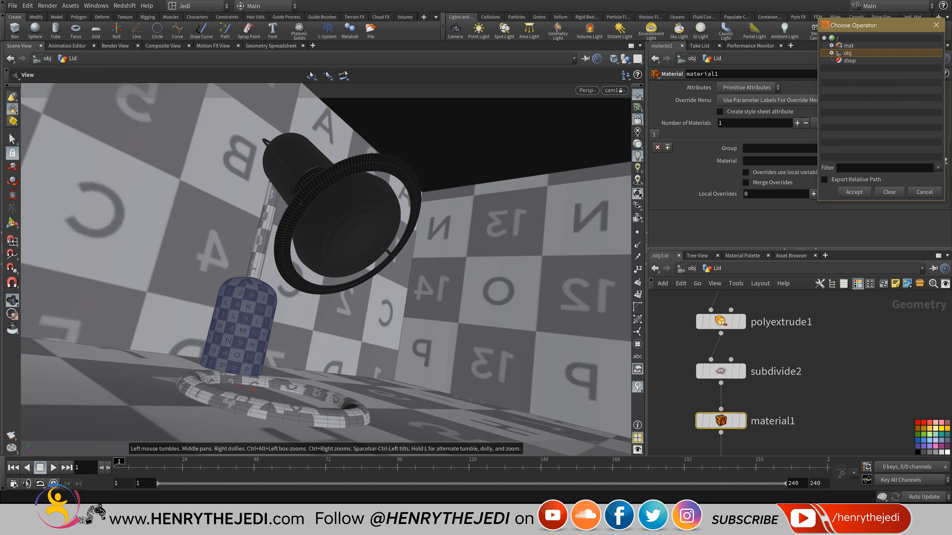
{"action": "left_click", "coordinate": [831, 45]}
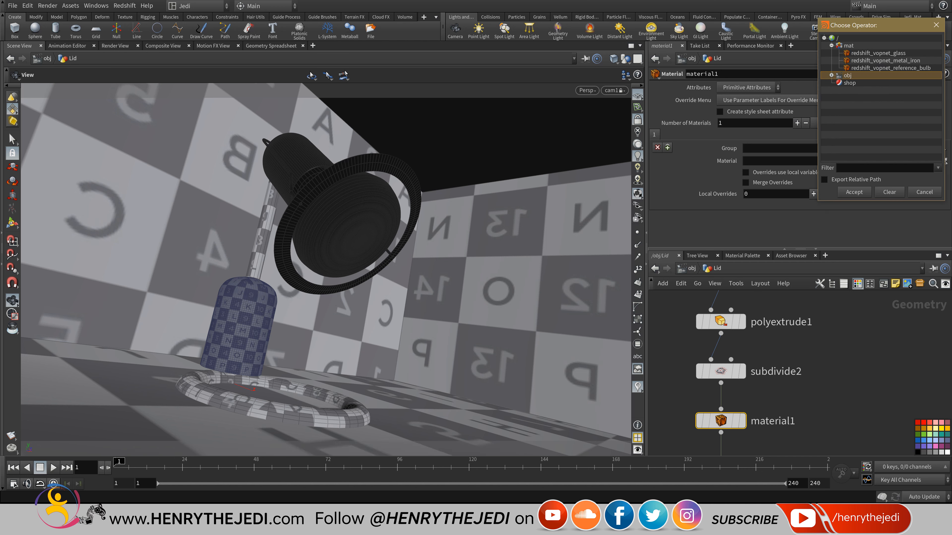
{"action": "left_click", "coordinate": [885, 60]}
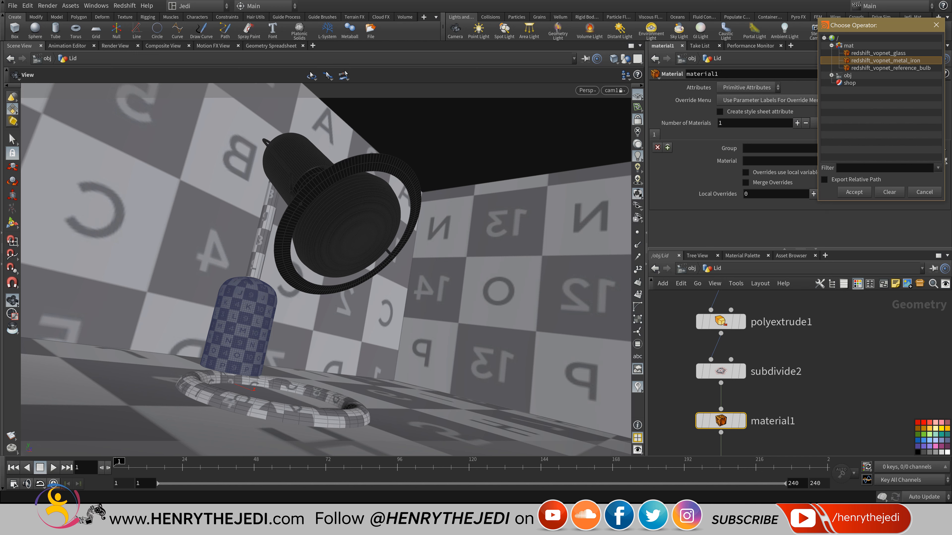
{"action": "left_click", "coordinate": [854, 192]}
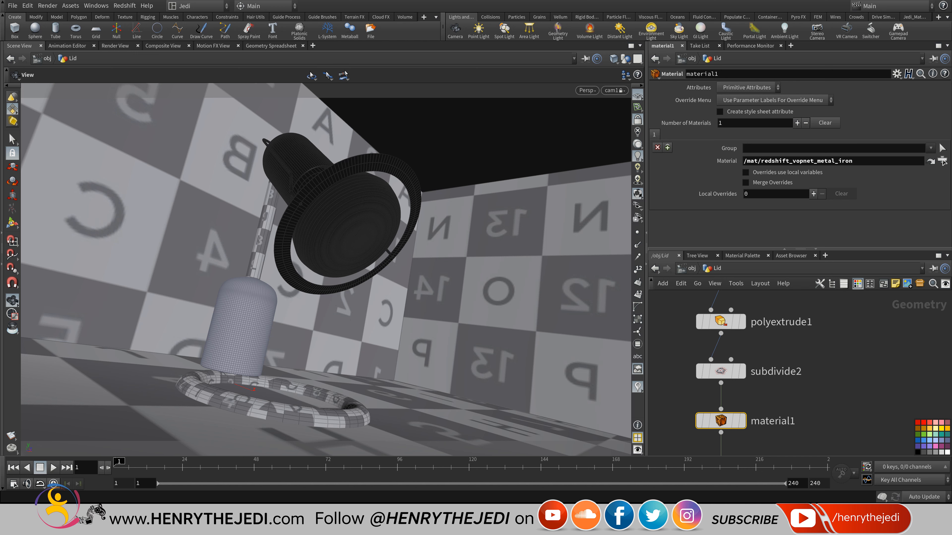
Return to object level, save the scene, and start a Redshift IPR render.
{"action": "key", "text": "u"}
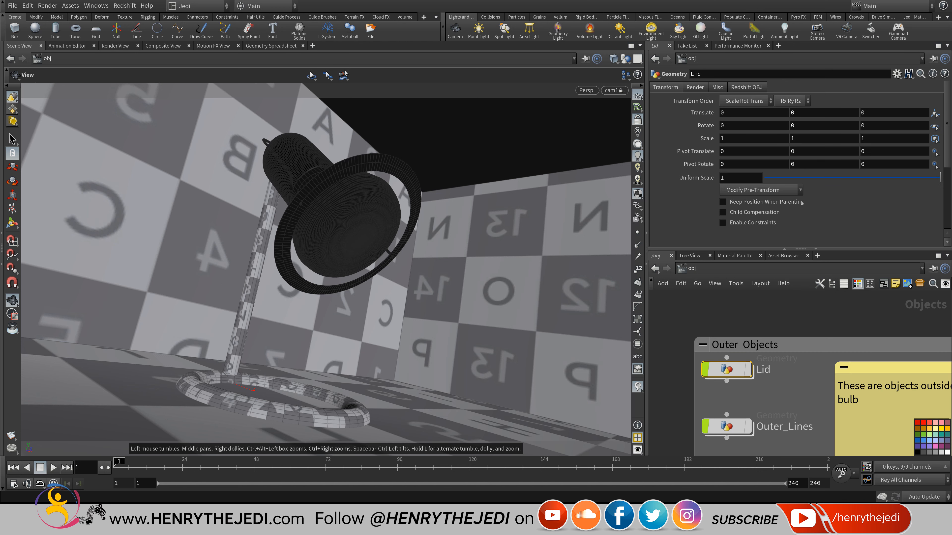
{"action": "key", "text": "ctrl+s"}
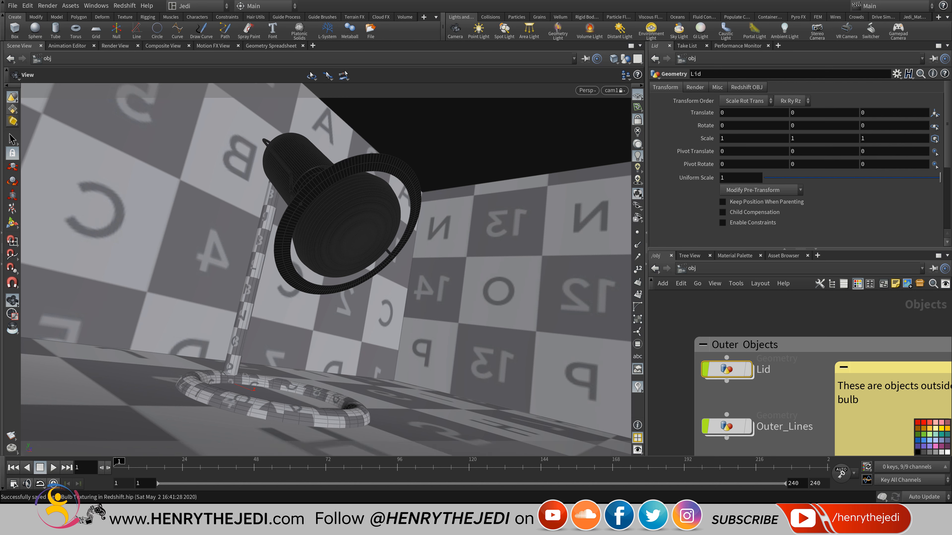
{"action": "left_click", "coordinate": [115, 46]}
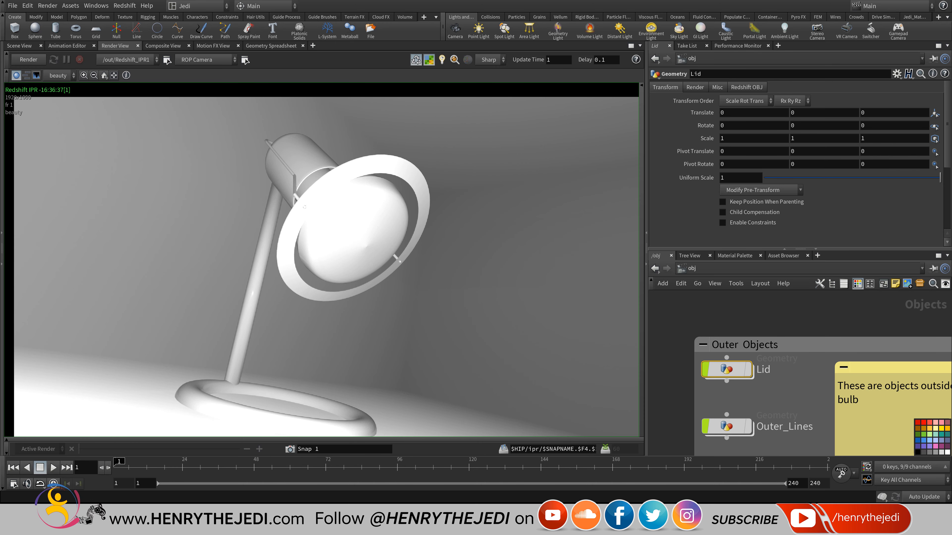
{"action": "left_click", "coordinate": [29, 60]}
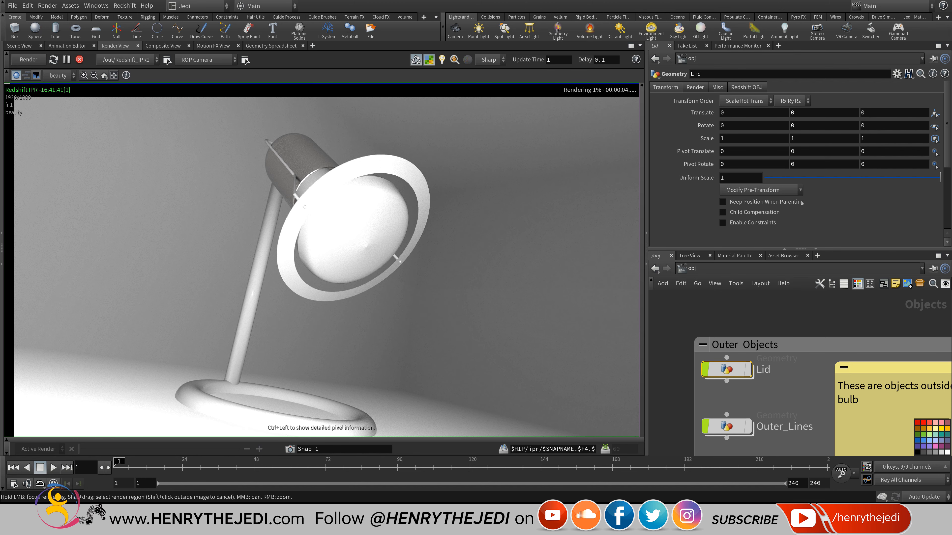
Inspect the lamp shade in the render, then stop IPR and go back to Scene View.
{"action": "right_click_drag", "start_coordinate": [304, 207], "coordinate": [344, 278]}
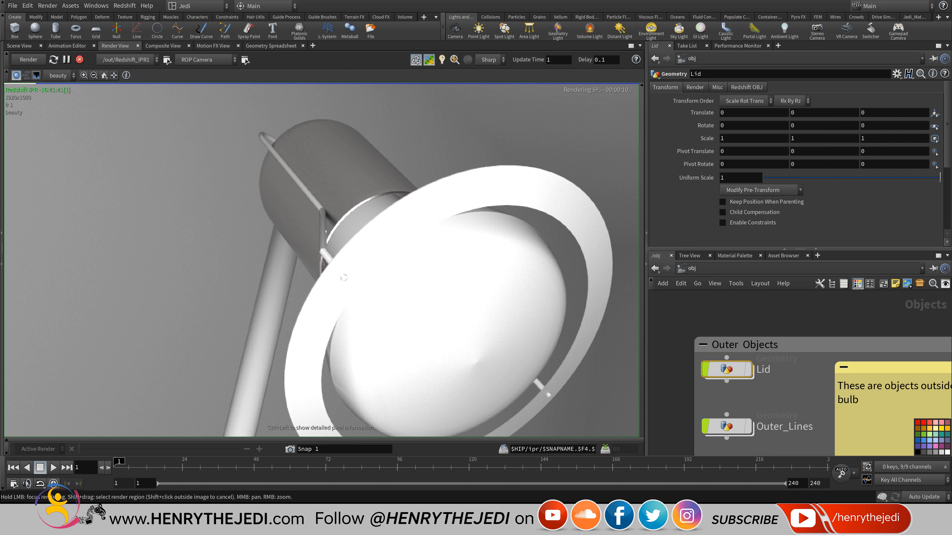
{"action": "right_click_drag", "start_coordinate": [343, 278], "coordinate": [288, 229]}
{"action": "scroll", "coordinate": [250, 248], "scroll_direction": "up", "scroll_amount": 1}
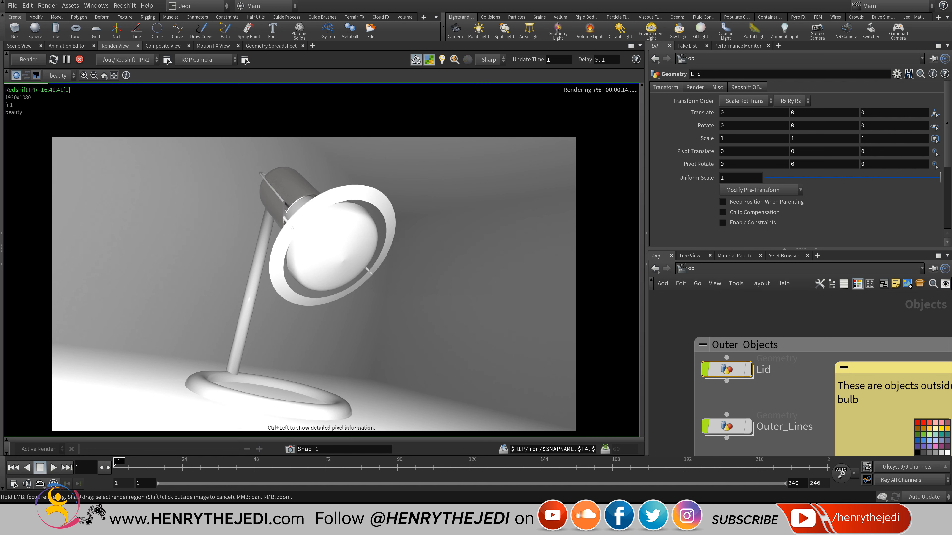
{"action": "left_click", "coordinate": [79, 60]}
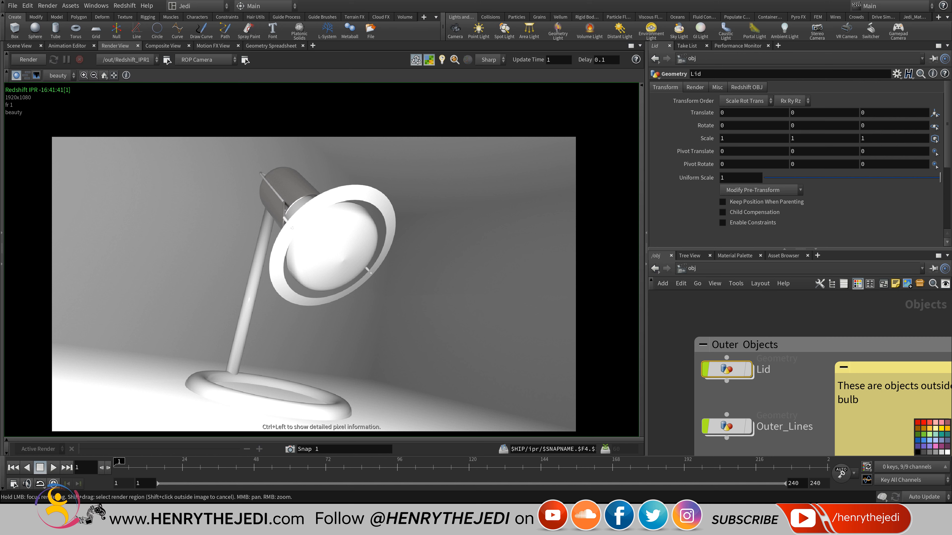
{"action": "left_click", "coordinate": [19, 46]}
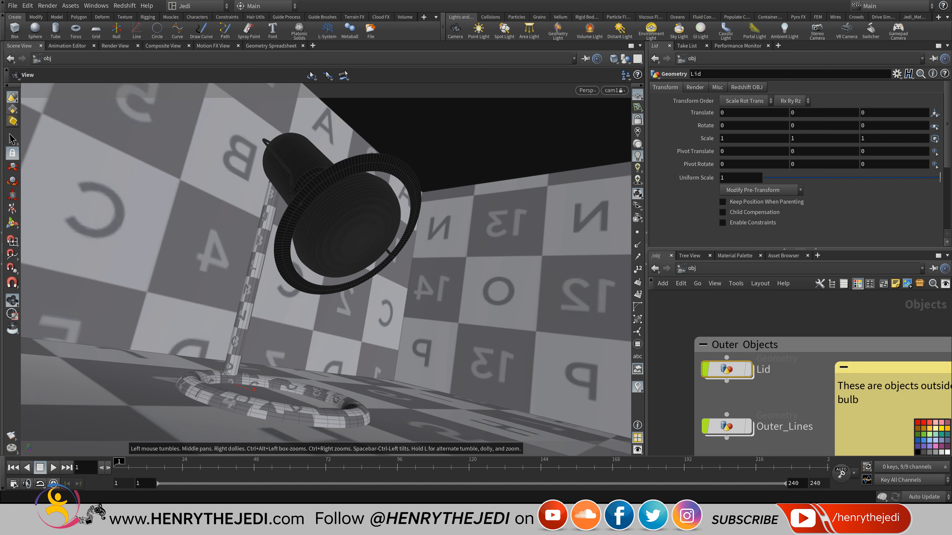
In /mat, move the redshift_vopnet_metal_iron node up and colour it dark grey.
{"action": "left_click", "coordinate": [689, 268]}
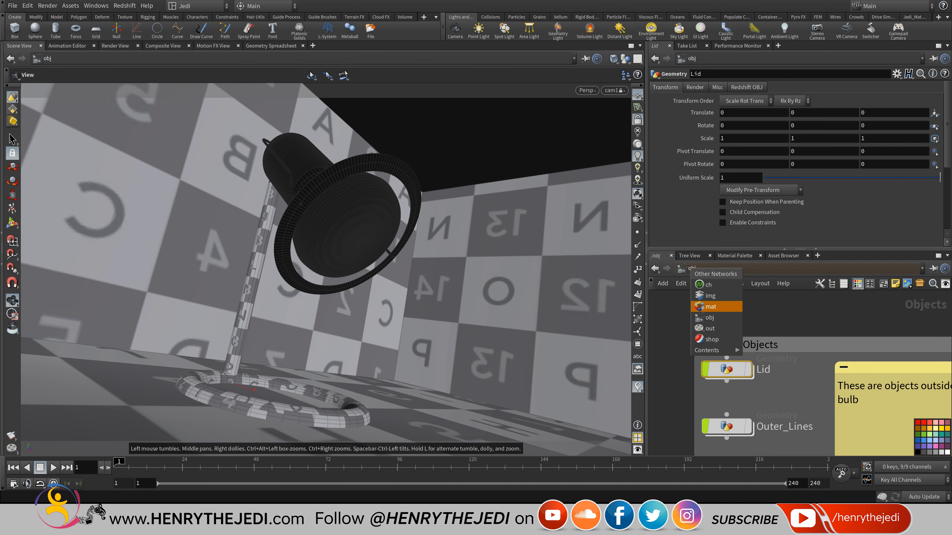
{"action": "left_click", "coordinate": [711, 306]}
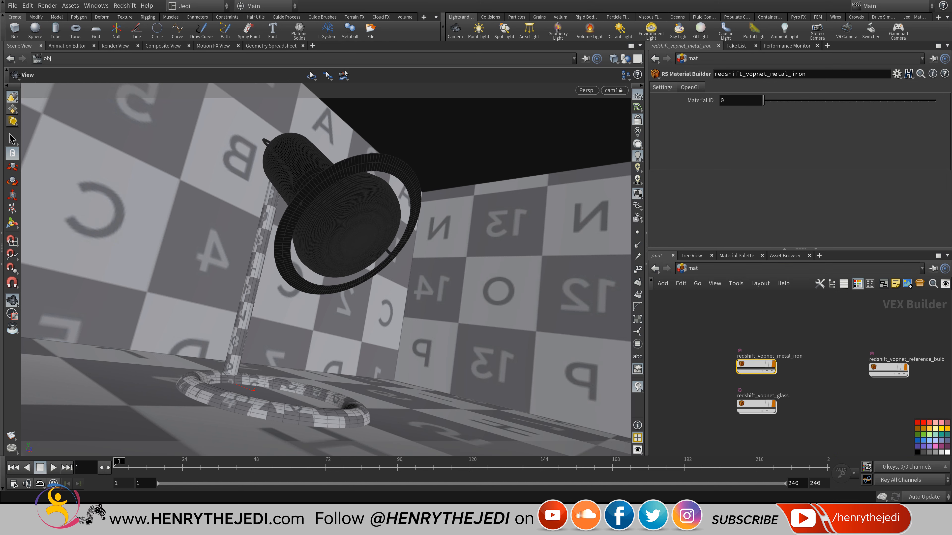
{"action": "double_click", "coordinate": [747, 356]}
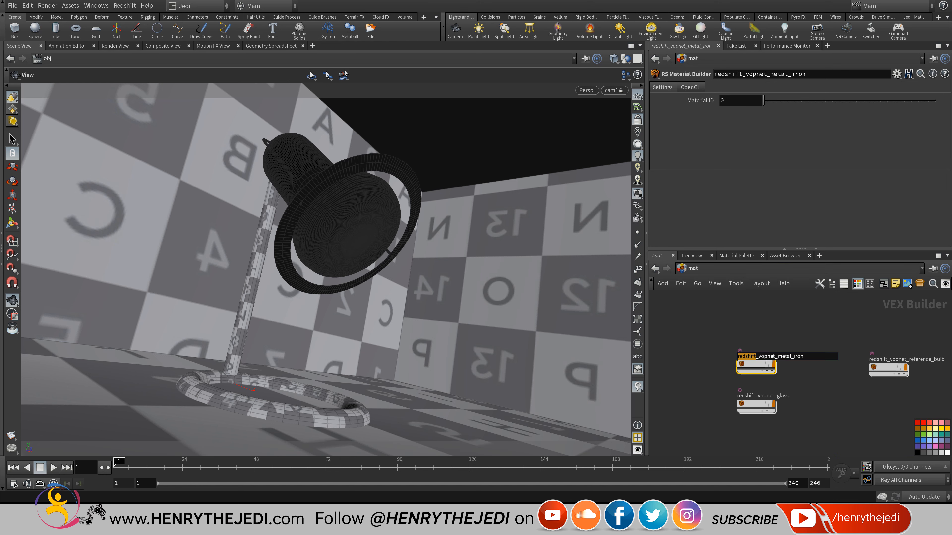
{"action": "key", "text": "Escape"}
{"action": "left_click_drag", "start_coordinate": [753, 364], "coordinate": [753, 312]}
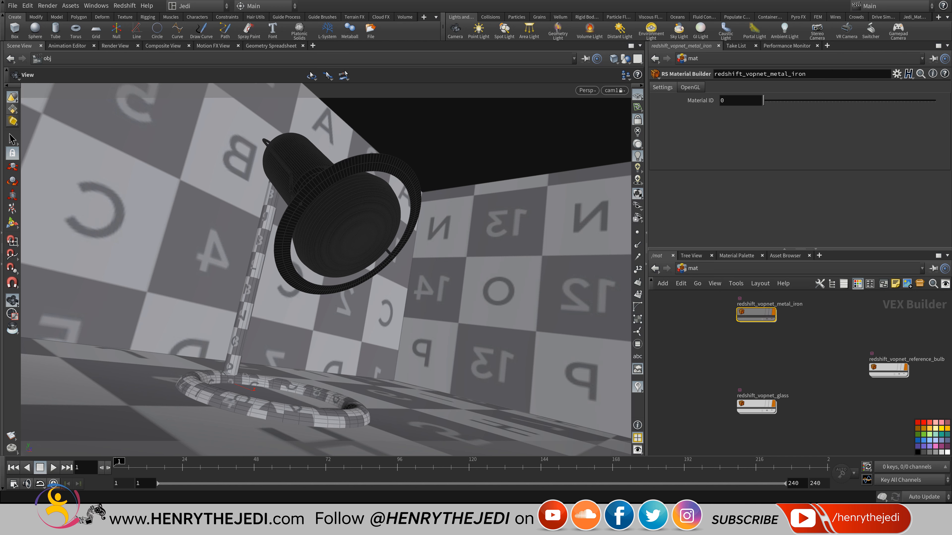
{"action": "middle_click_drag", "start_coordinate": [777, 321], "coordinate": [775, 353]}
{"action": "scroll", "coordinate": [776, 353], "scroll_direction": "up", "scroll_amount": 4}
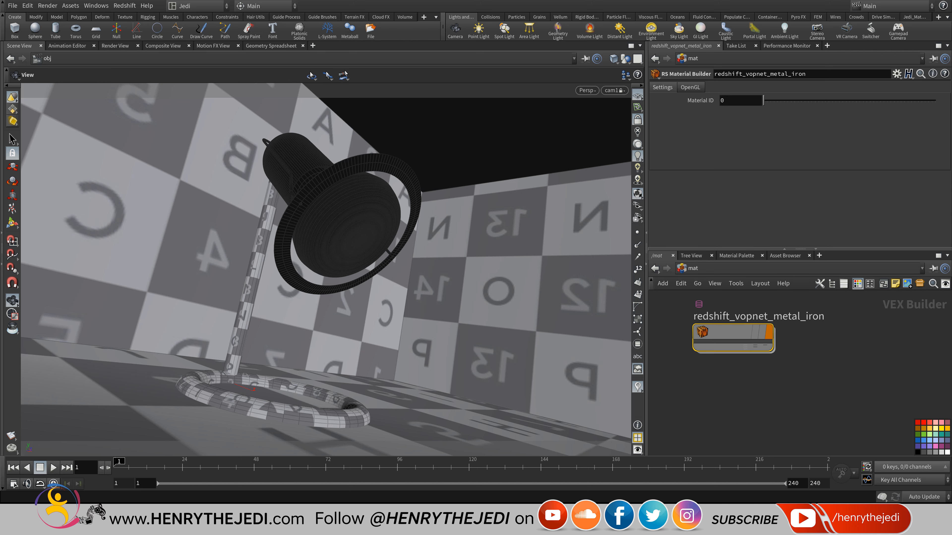
{"action": "left_click", "coordinate": [924, 453]}
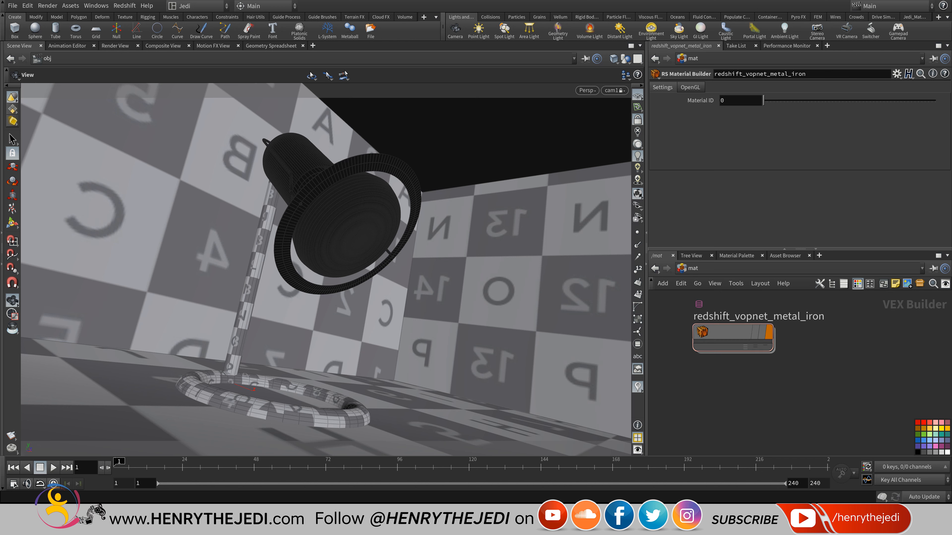
Copy the iron material as redshift_vopnet_metal_iron_black and open its inner network.
{"action": "left_click_drag", "start_coordinate": [727, 332], "coordinate": [729, 394], "text": "alt"}
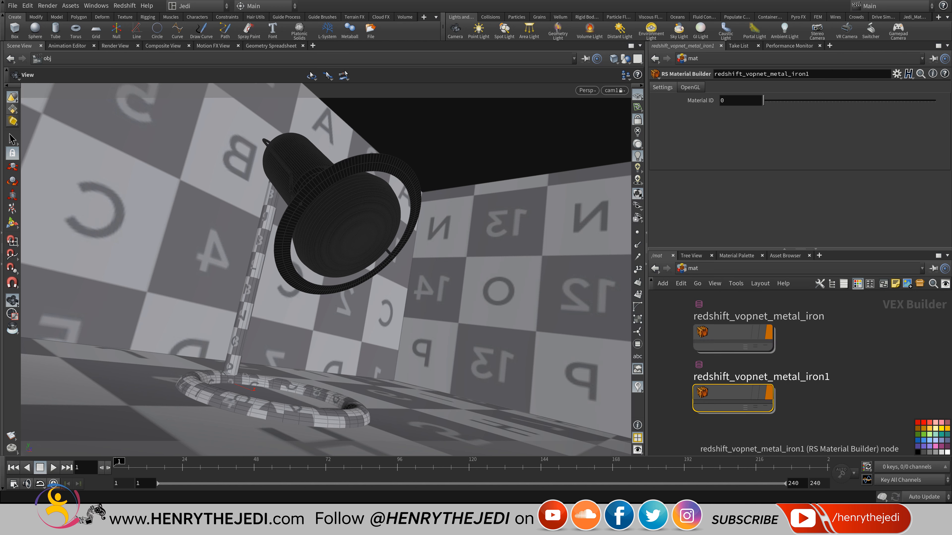
{"action": "left_click", "coordinate": [820, 376]}
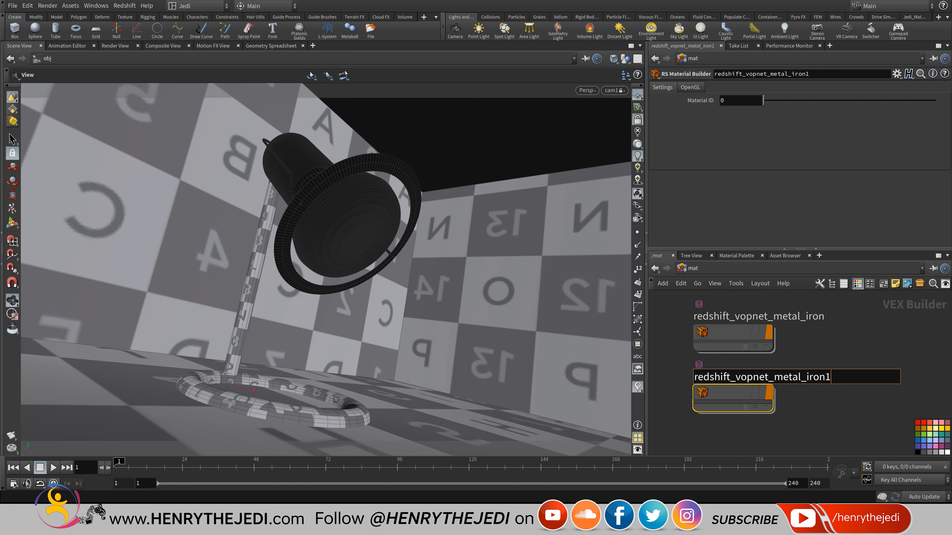
{"action": "key", "text": "BackSpace"}
{"action": "type", "text": "_black"}
{"action": "key", "text": "Return"}
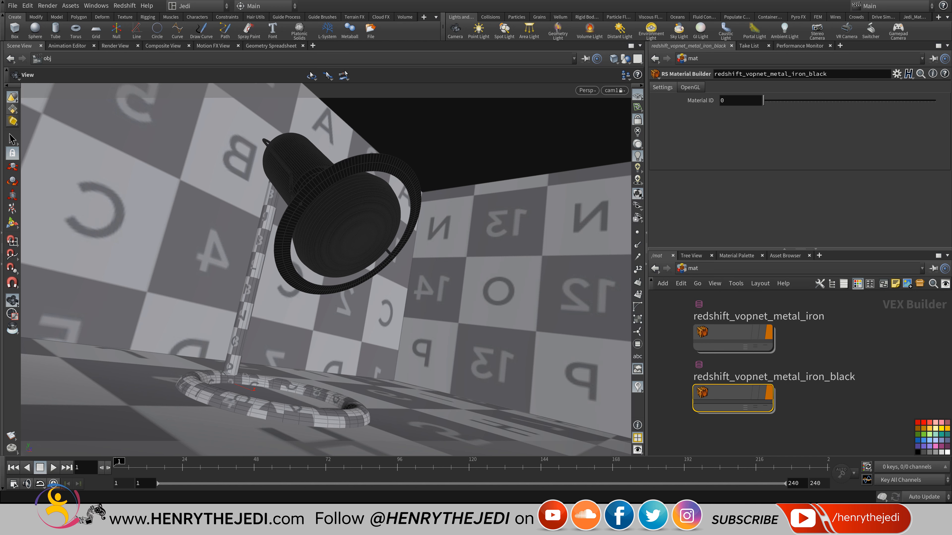
{"action": "double_click", "coordinate": [727, 392]}
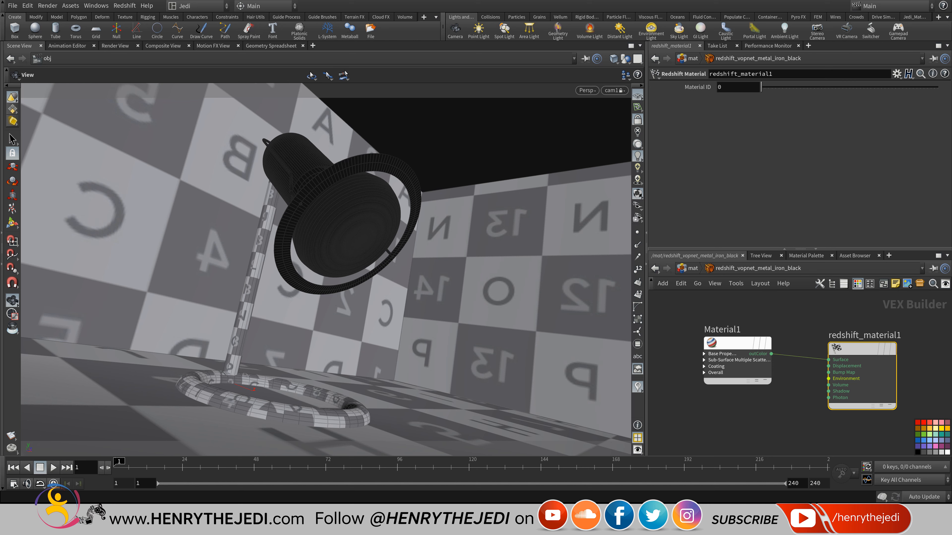
Change the iron_black Material1 diffuse colour from 0.05 grey to pure black (0, 0, 0).
{"action": "left_click", "coordinate": [737, 343]}
{"action": "left_click", "coordinate": [735, 124]}
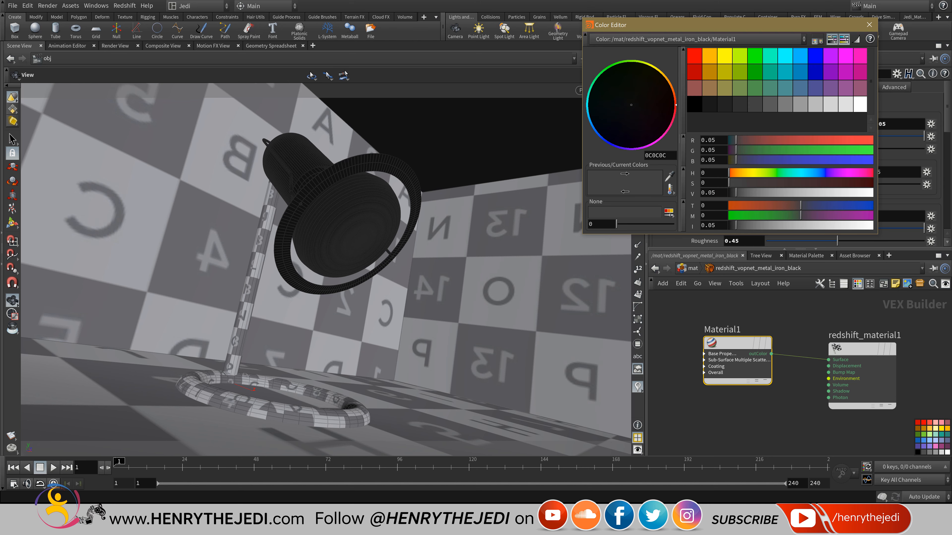
{"action": "left_click", "coordinate": [694, 104]}
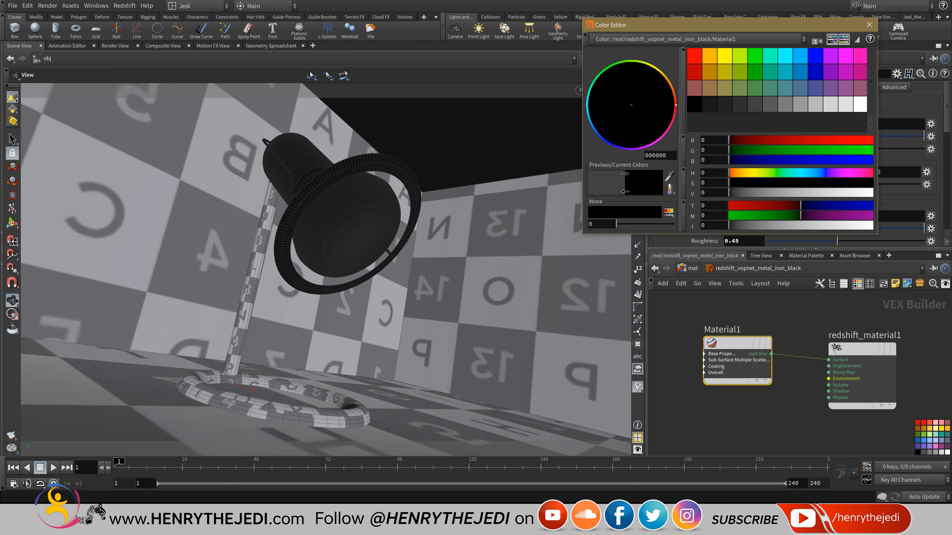
{"action": "left_click", "coordinate": [869, 25]}
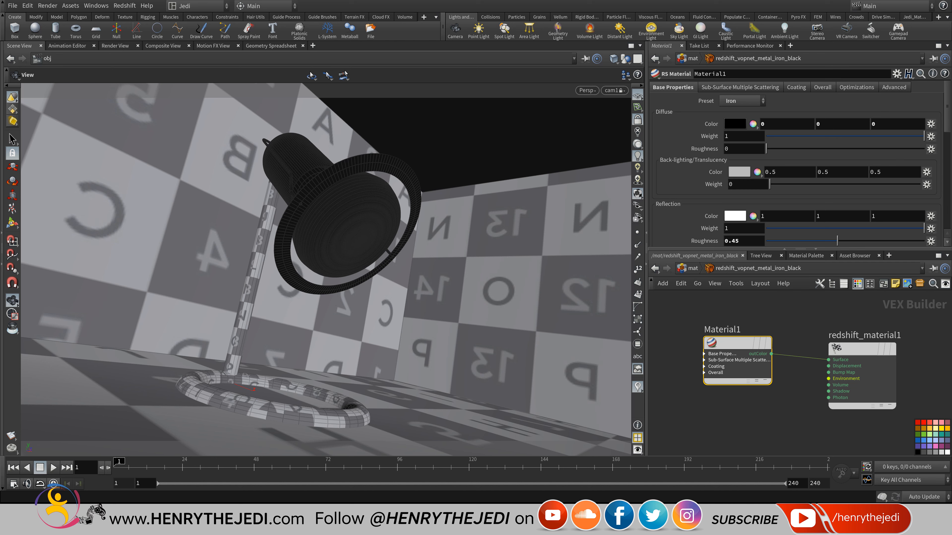
Go to /obj and dive into the Base object's network.
{"action": "left_click", "coordinate": [692, 268]}
{"action": "left_click", "coordinate": [693, 268]}
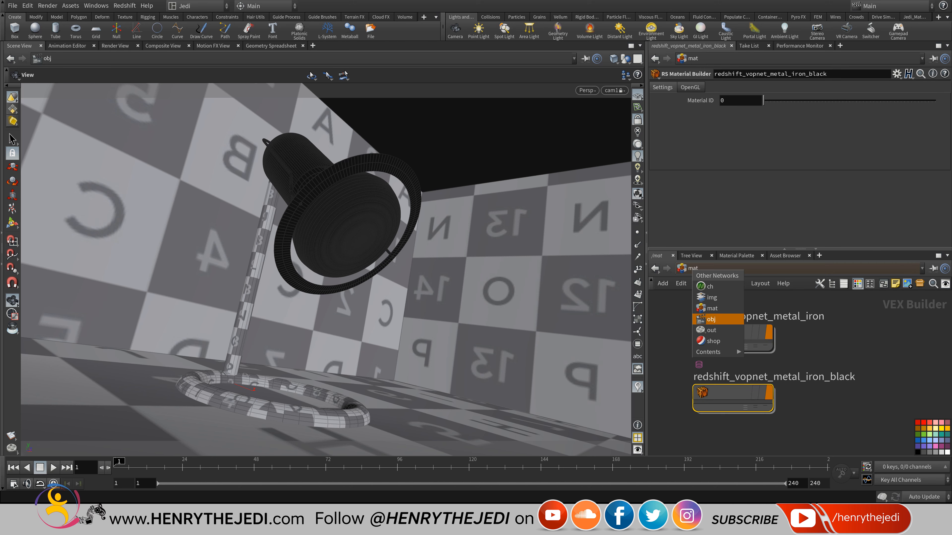
{"action": "left_click", "coordinate": [711, 319]}
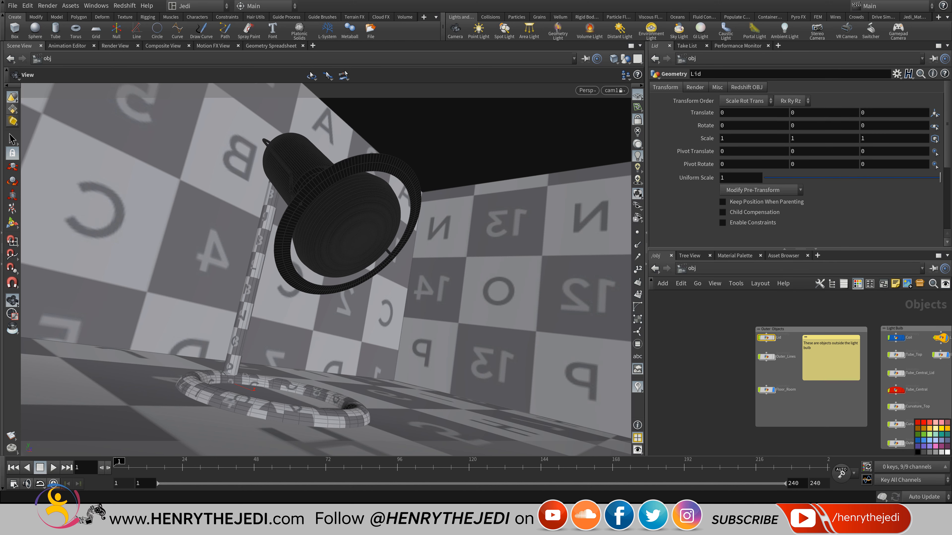
{"action": "scroll", "coordinate": [767, 368], "scroll_direction": "up", "scroll_amount": 5}
{"action": "middle_click_drag", "start_coordinate": [768, 368], "coordinate": [677, 369]}
{"action": "scroll", "coordinate": [724, 374], "scroll_direction": "down", "scroll_amount": 5}
{"action": "middle_click_drag", "start_coordinate": [890, 360], "coordinate": [819, 365]}
{"action": "scroll", "coordinate": [817, 366], "scroll_direction": "up", "scroll_amount": 6}
{"action": "double_click", "coordinate": [793, 365]}
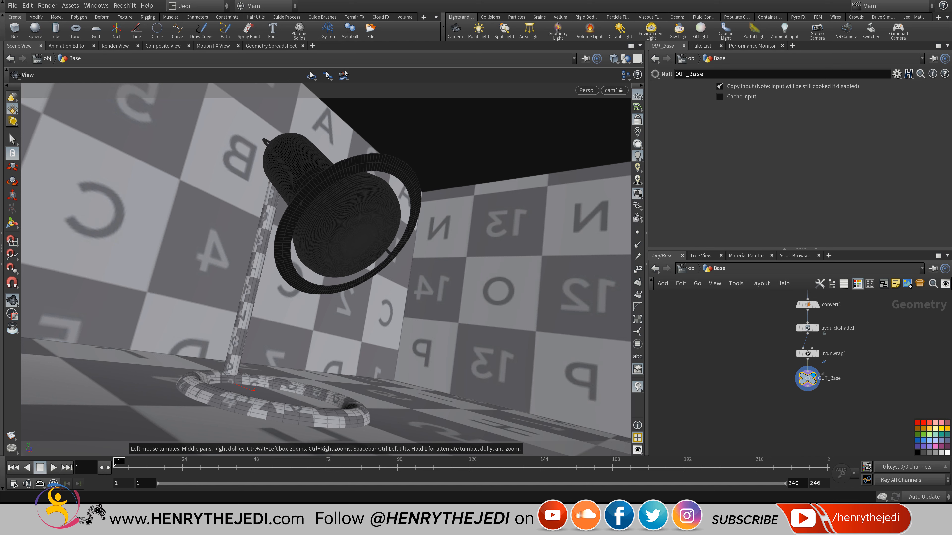
{"action": "scroll", "coordinate": [823, 353], "scroll_direction": "up", "scroll_amount": 5}
Add a material node after uvunwrap1 assigning redshift_vopnet_metal_iron_black, then save the scene.
{"action": "key", "text": "Tab"}
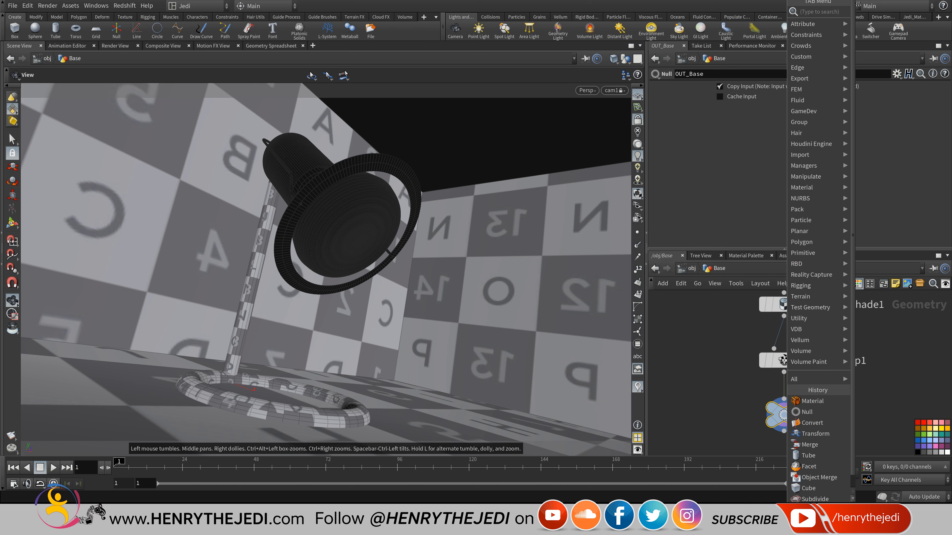
{"action": "mouse_move", "coordinate": [806, 188]}
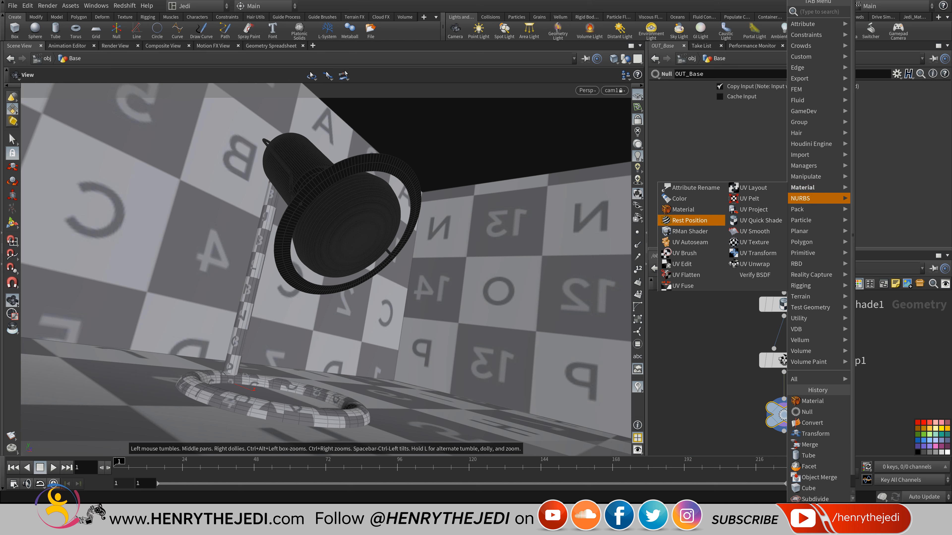
{"action": "left_click", "coordinate": [683, 209]}
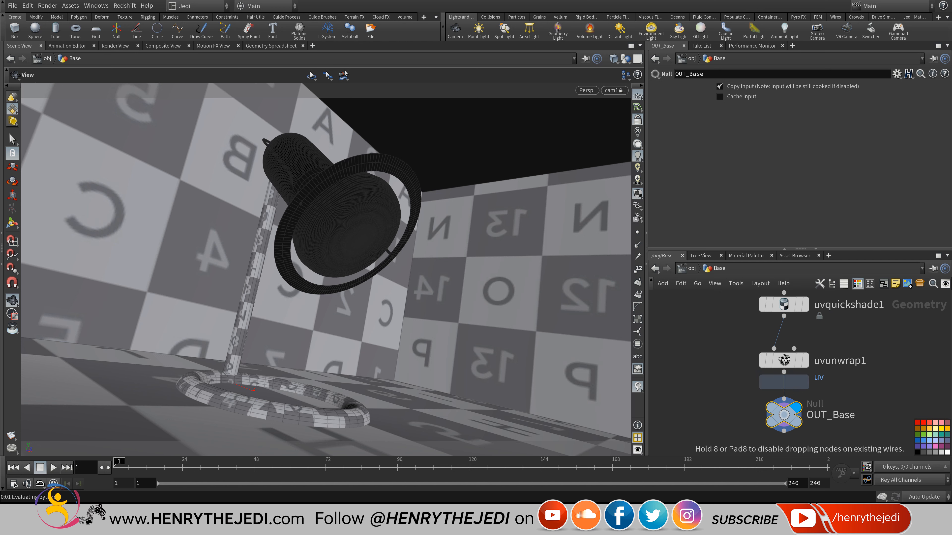
{"action": "left_click", "coordinate": [783, 409]}
{"action": "left_click", "coordinate": [943, 161]}
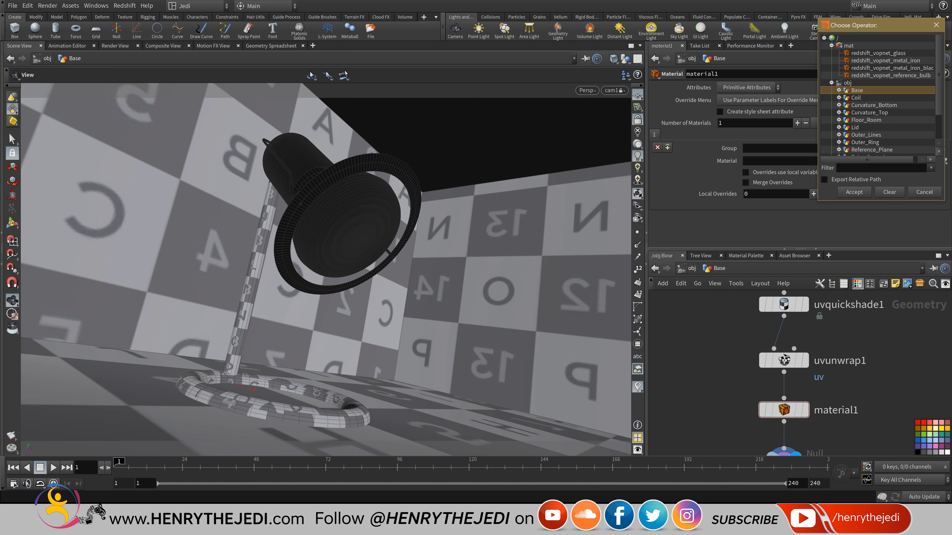
{"action": "left_click_drag", "start_coordinate": [820, 201], "coordinate": [719, 270]}
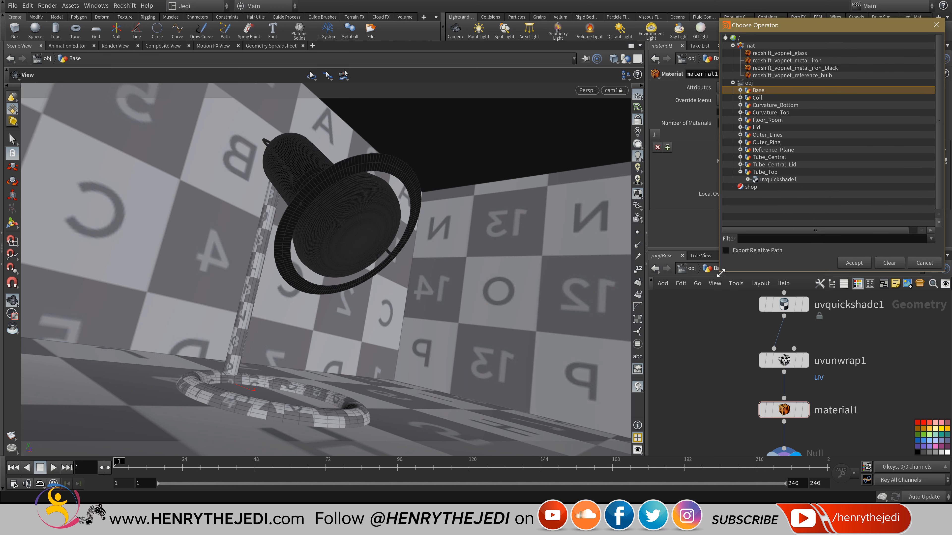
{"action": "double_click", "coordinate": [794, 68]}
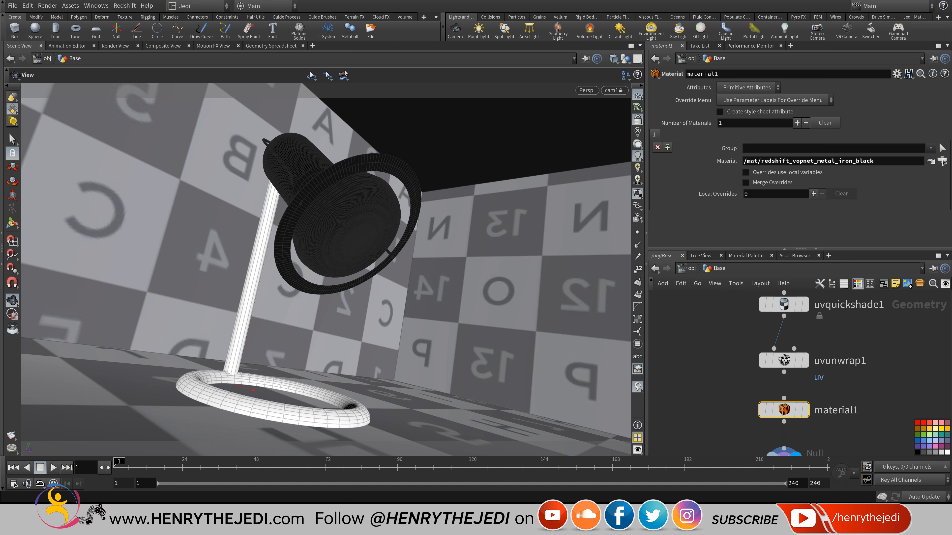
{"action": "key", "text": "ctrl+s"}
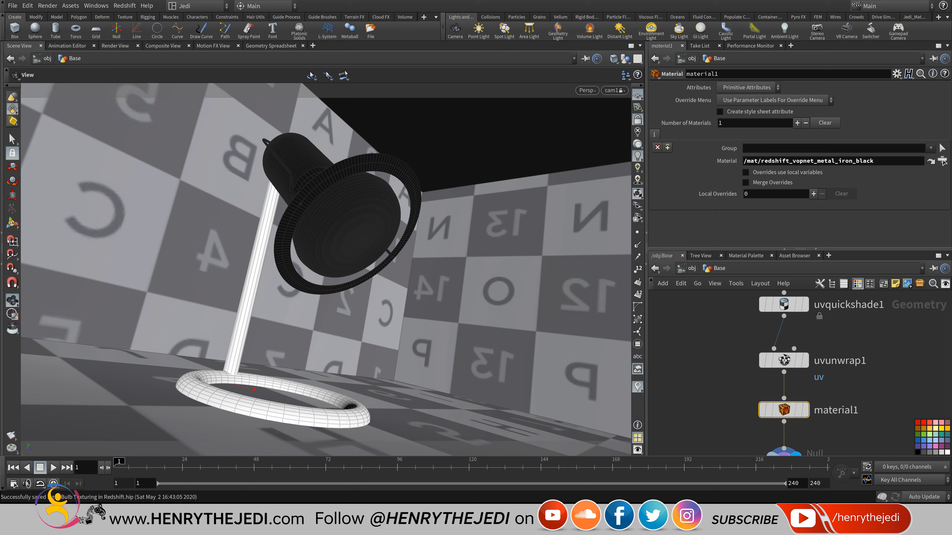
{"action": "left_click", "coordinate": [115, 46]}
Check the black iron base and lamp head in a Redshift IPR render, then stop it.
{"action": "left_click", "coordinate": [29, 60]}
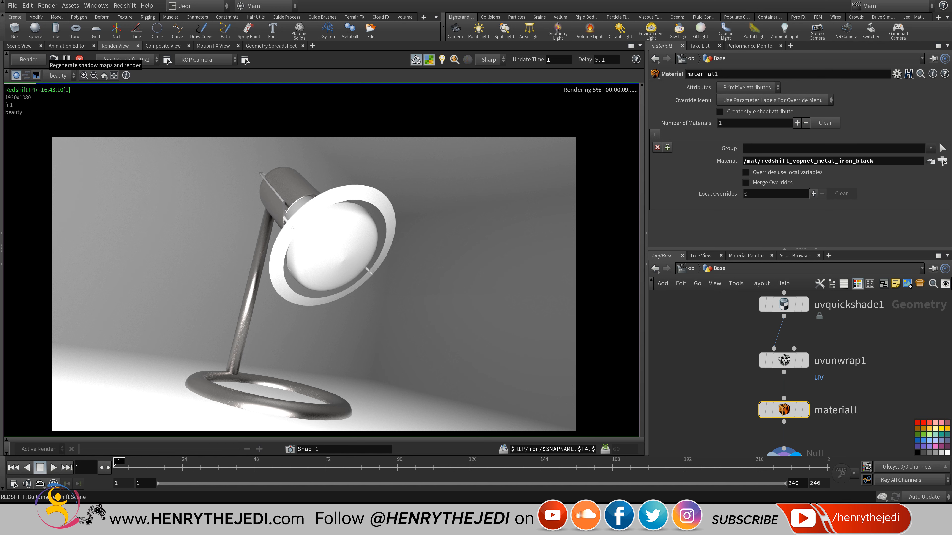
{"action": "middle_click_drag", "start_coordinate": [243, 343], "coordinate": [245, 303]}
{"action": "scroll", "coordinate": [245, 303], "scroll_direction": "up", "scroll_amount": 9}
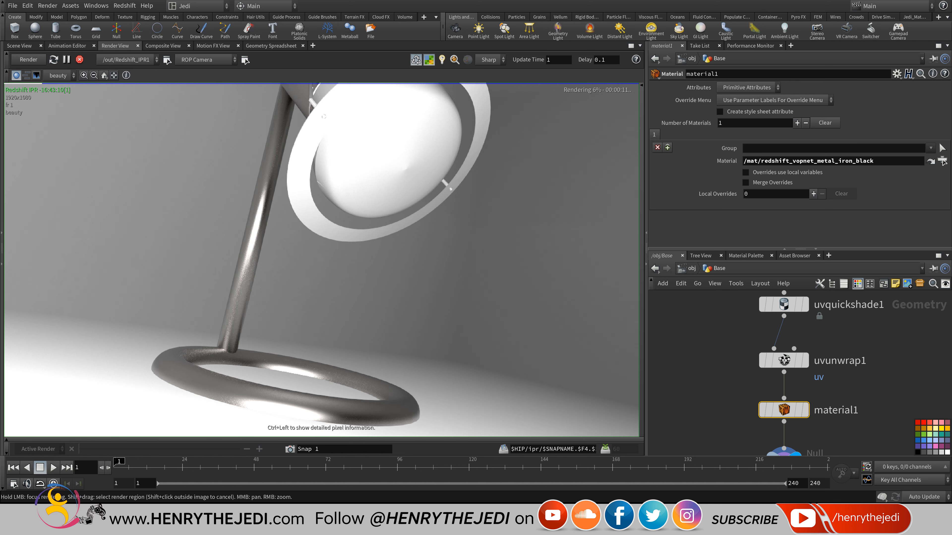
{"action": "scroll", "coordinate": [245, 303], "scroll_direction": "down", "scroll_amount": 2}
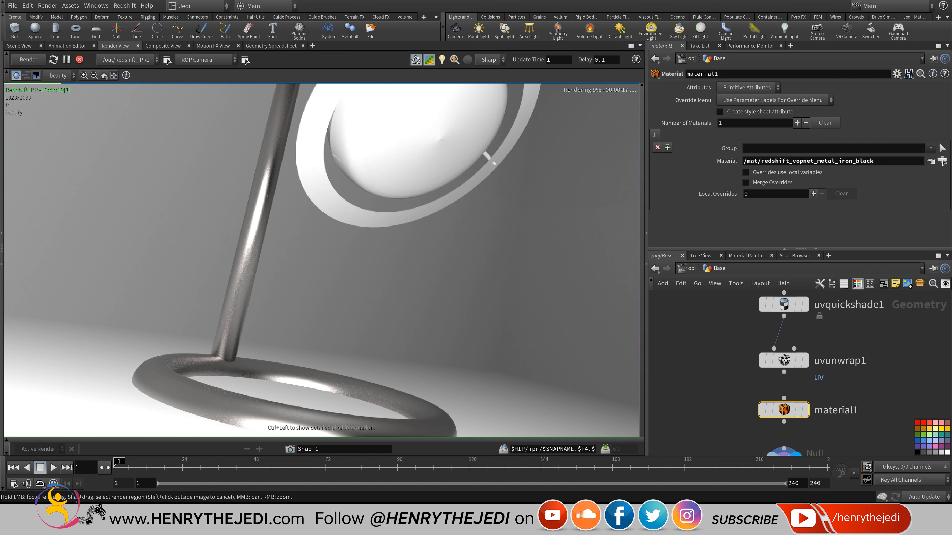
{"action": "scroll", "coordinate": [301, 286], "scroll_direction": "down", "scroll_amount": 3}
{"action": "middle_click_drag", "start_coordinate": [301, 286], "coordinate": [297, 325]}
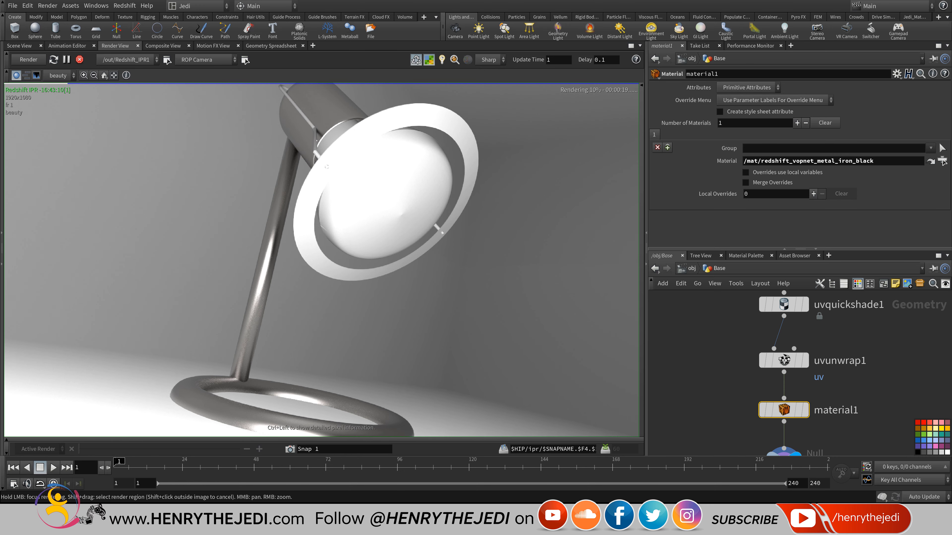
{"action": "left_click", "coordinate": [80, 59]}
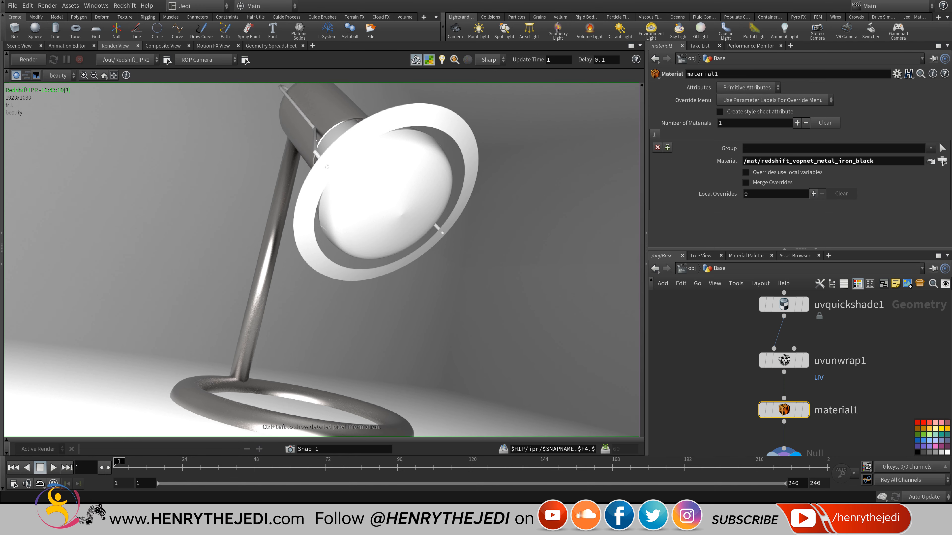
{"action": "left_click", "coordinate": [19, 46]}
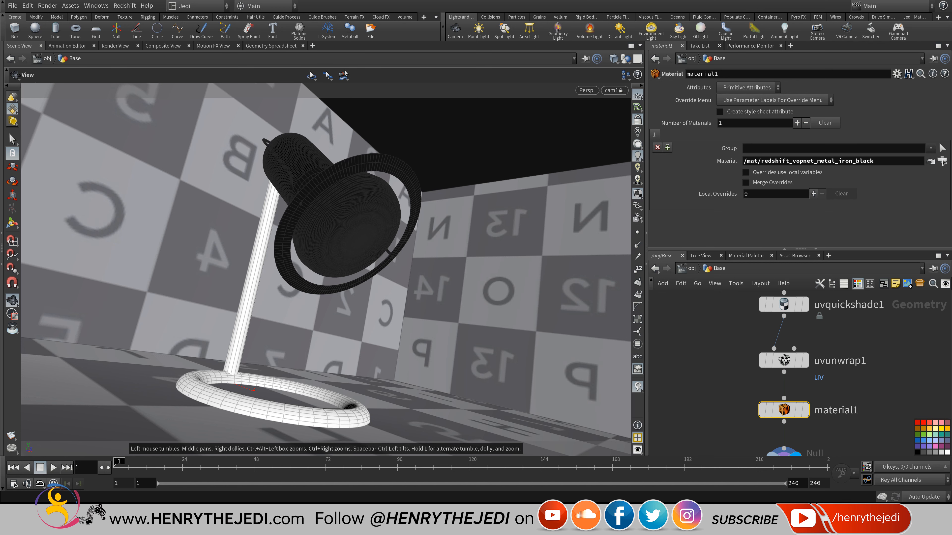
Go up to /obj and enter the Outer_Lines geometry.
{"action": "left_click", "coordinate": [689, 268]}
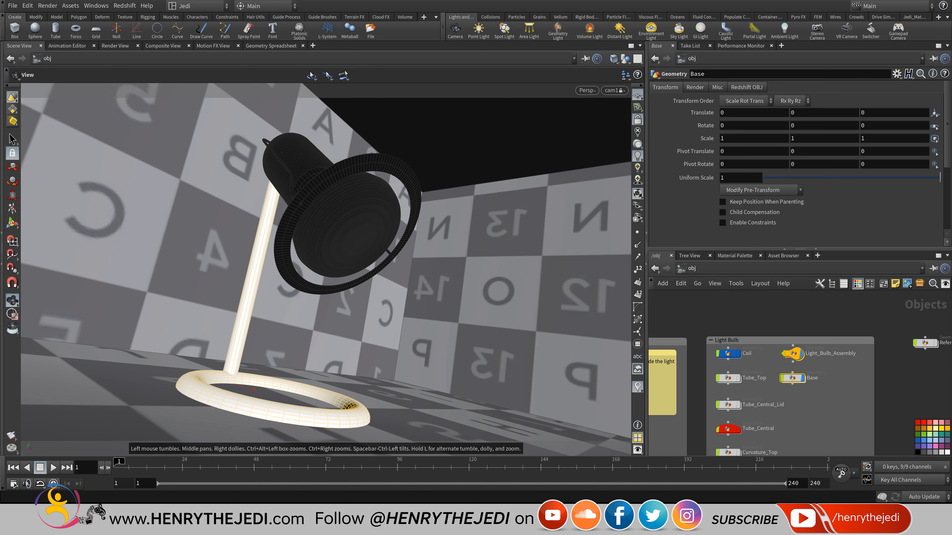
{"action": "middle_click_drag", "start_coordinate": [712, 397], "coordinate": [898, 381]}
{"action": "scroll", "coordinate": [746, 363], "scroll_direction": "up", "scroll_amount": 4}
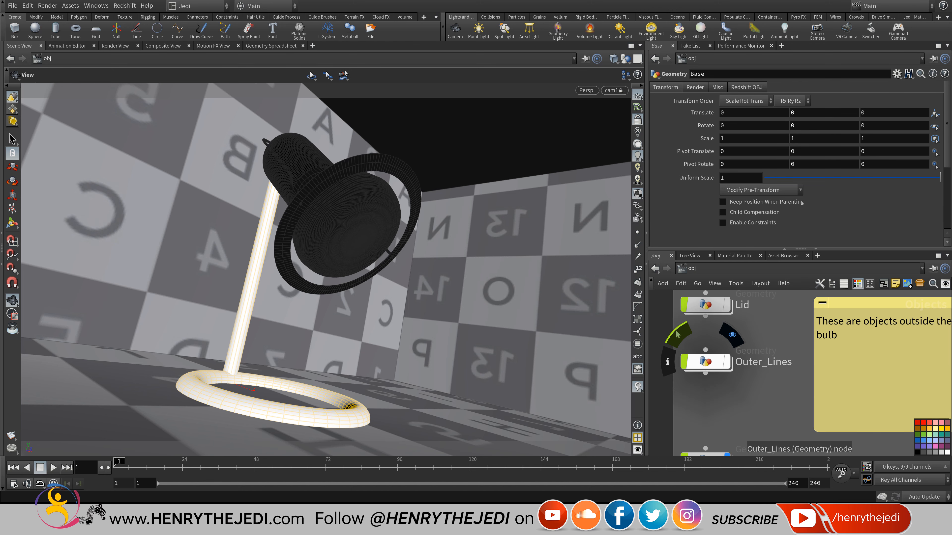
{"action": "double_click", "coordinate": [705, 362]}
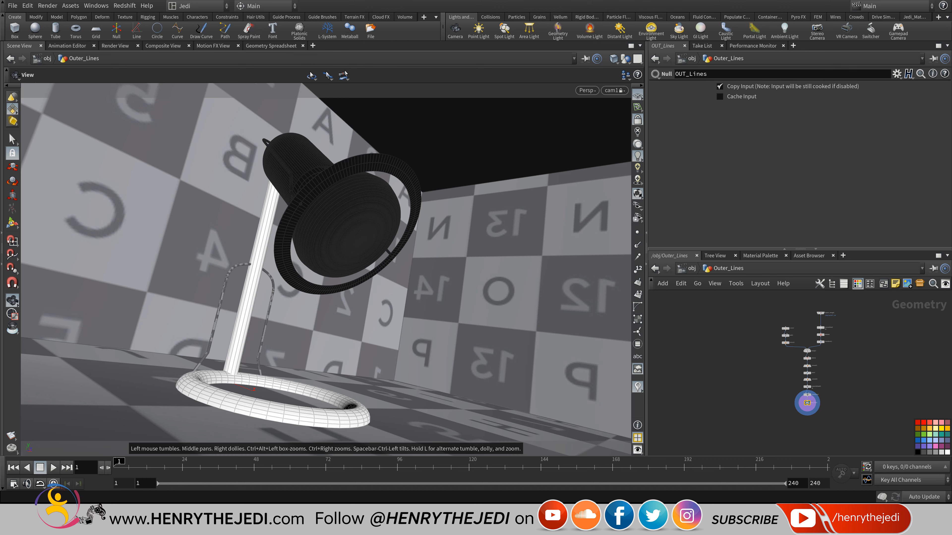
{"action": "scroll", "coordinate": [787, 409], "scroll_direction": "up", "scroll_amount": 5}
Add a material1 node after uvunwrap1 assigning redshift_vopnet_metal_iron_black, then return to object level.
{"action": "key", "text": "Tab"}
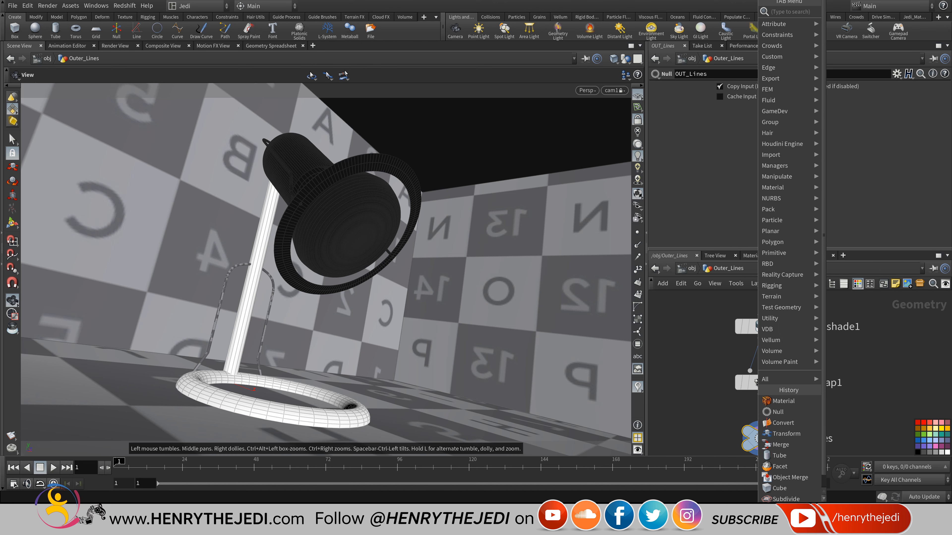
{"action": "left_click", "coordinate": [776, 402]}
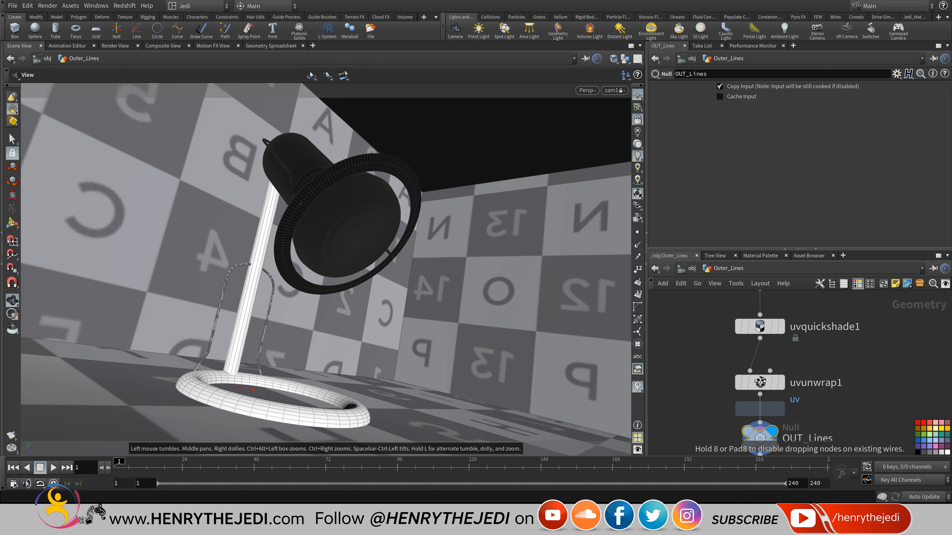
{"action": "left_click", "coordinate": [761, 409]}
{"action": "left_click", "coordinate": [942, 161]}
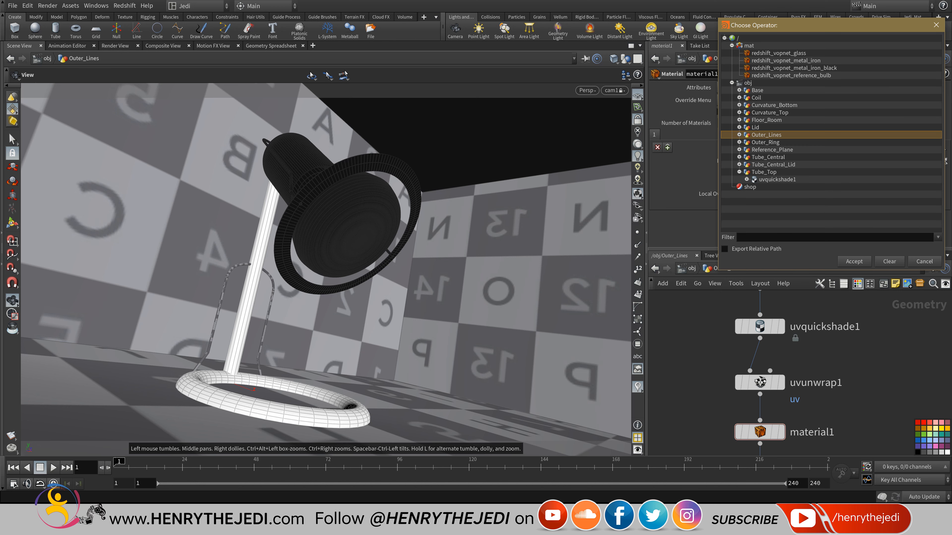
{"action": "double_click", "coordinate": [794, 68]}
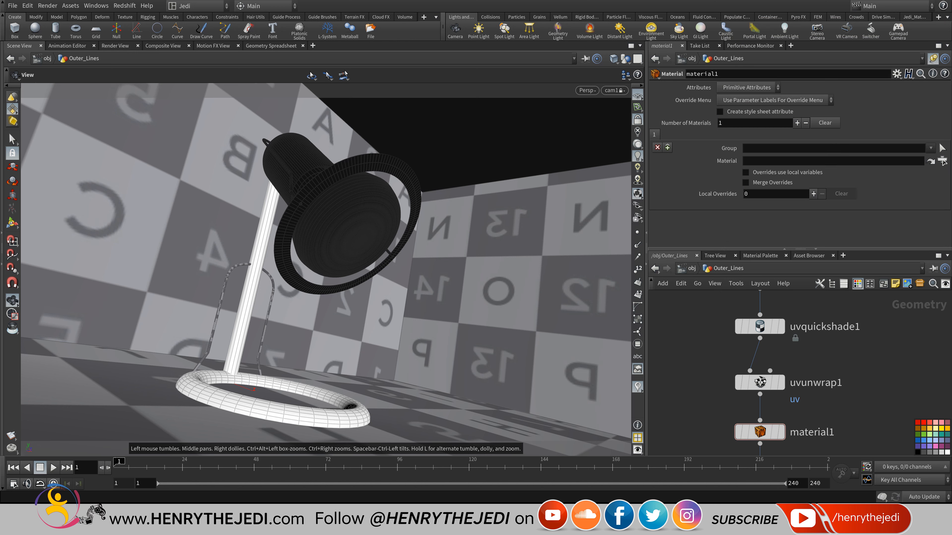
{"action": "key", "text": "u"}
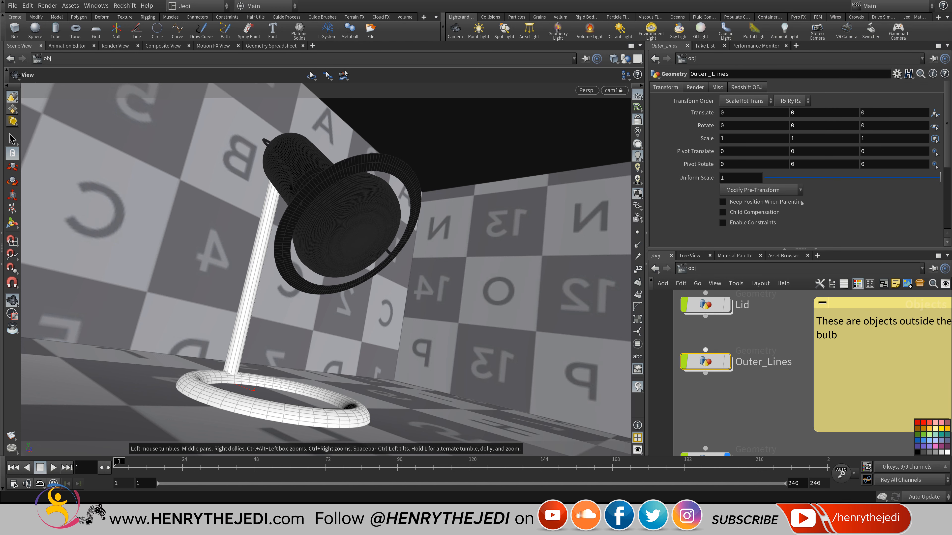
{"action": "middle_click_drag", "start_coordinate": [786, 405], "coordinate": [757, 335]}
{"action": "scroll", "coordinate": [756, 334], "scroll_direction": "down", "scroll_amount": 4}
{"action": "middle_click_drag", "start_coordinate": [839, 330], "coordinate": [691, 372]}
{"action": "scroll", "coordinate": [769, 313], "scroll_direction": "up", "scroll_amount": 4}
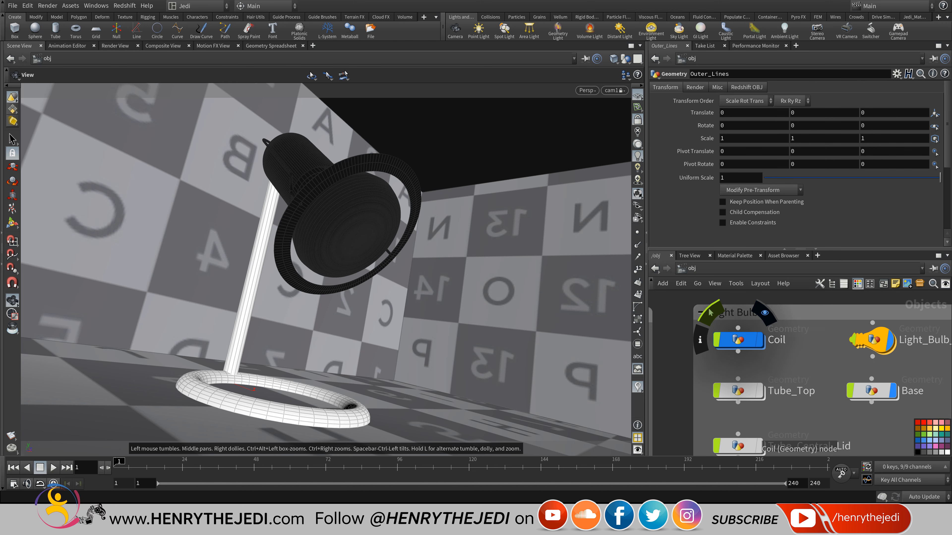
Inside Coil, add a material node after subdivide2 assigning redshift_vopnet_metal_iron_black.
{"action": "double_click", "coordinate": [733, 339]}
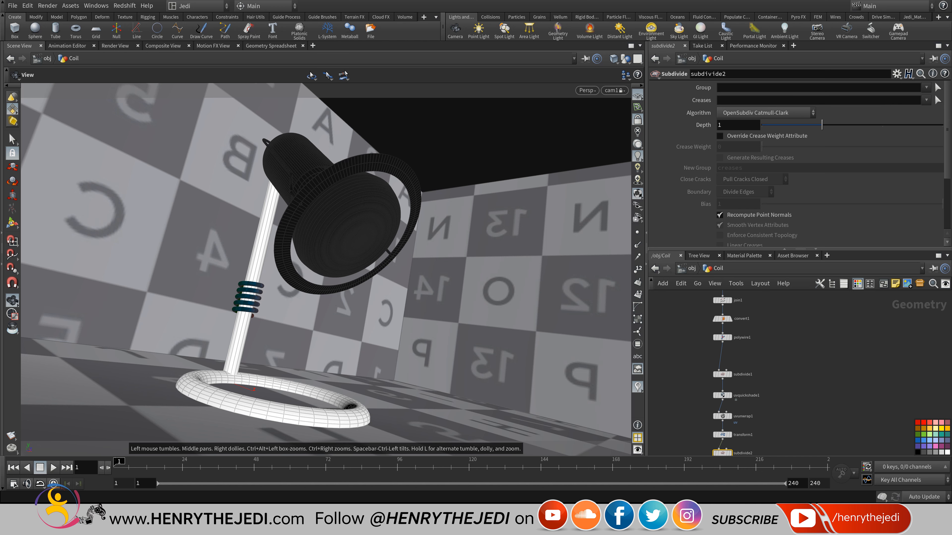
{"action": "middle_click_drag", "start_coordinate": [727, 388], "coordinate": [733, 309]}
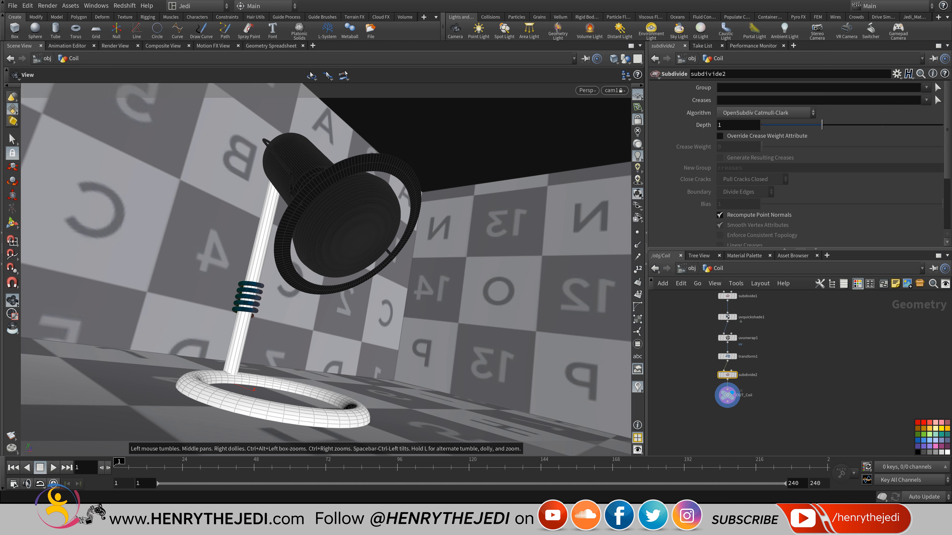
{"action": "scroll", "coordinate": [733, 309], "scroll_direction": "up", "scroll_amount": 3}
{"action": "scroll", "coordinate": [733, 310], "scroll_direction": "up", "scroll_amount": 2}
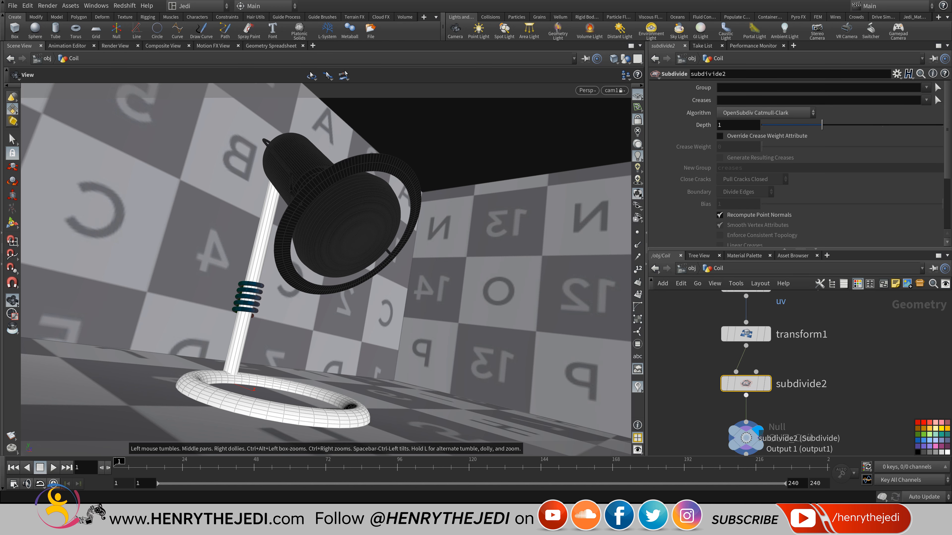
{"action": "key", "text": "Tab"}
{"action": "left_click", "coordinate": [747, 402]}
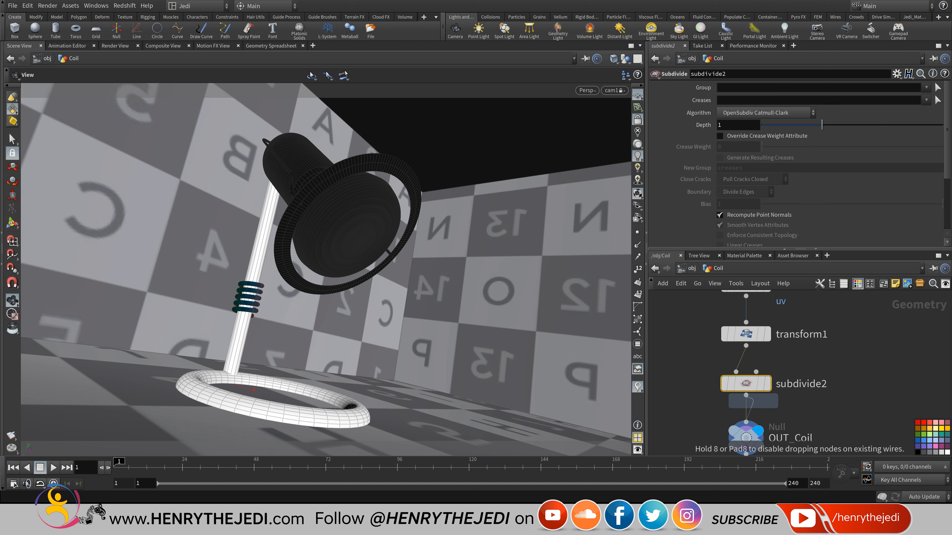
{"action": "left_click", "coordinate": [746, 434]}
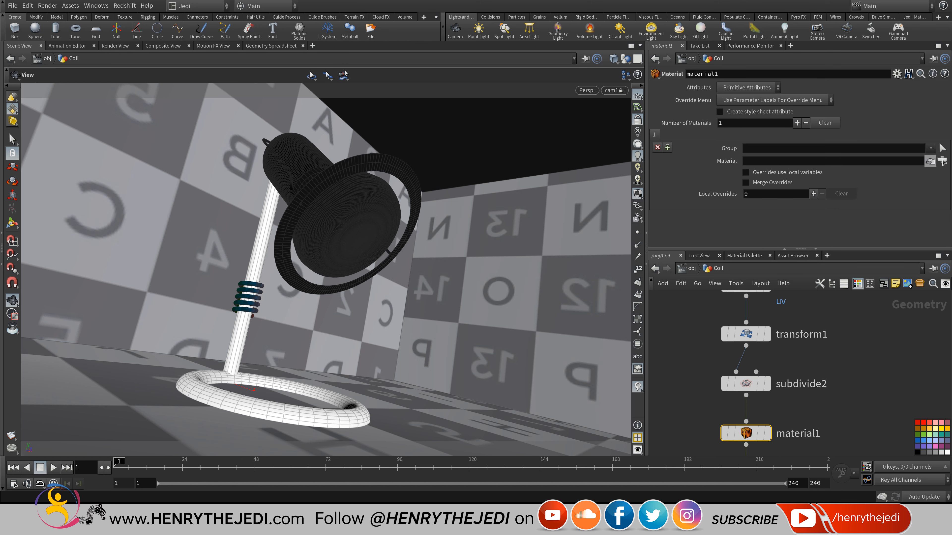
{"action": "left_click", "coordinate": [942, 161]}
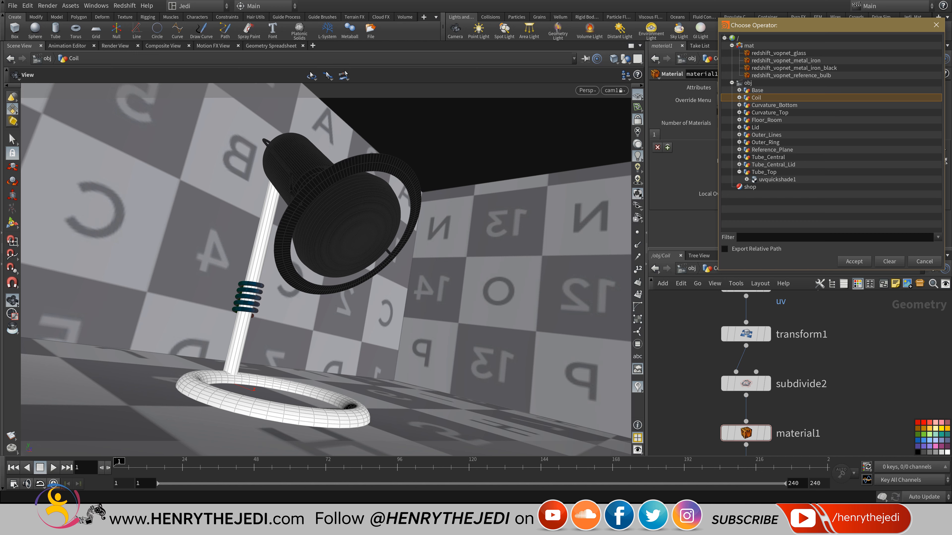
{"action": "double_click", "coordinate": [794, 68]}
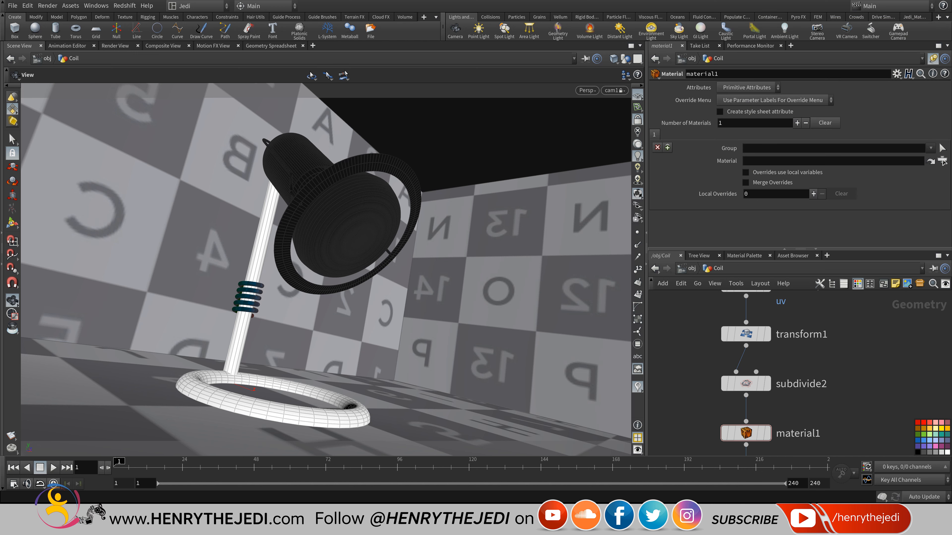
Return to object level and save the scene.
{"action": "left_click", "coordinate": [690, 268]}
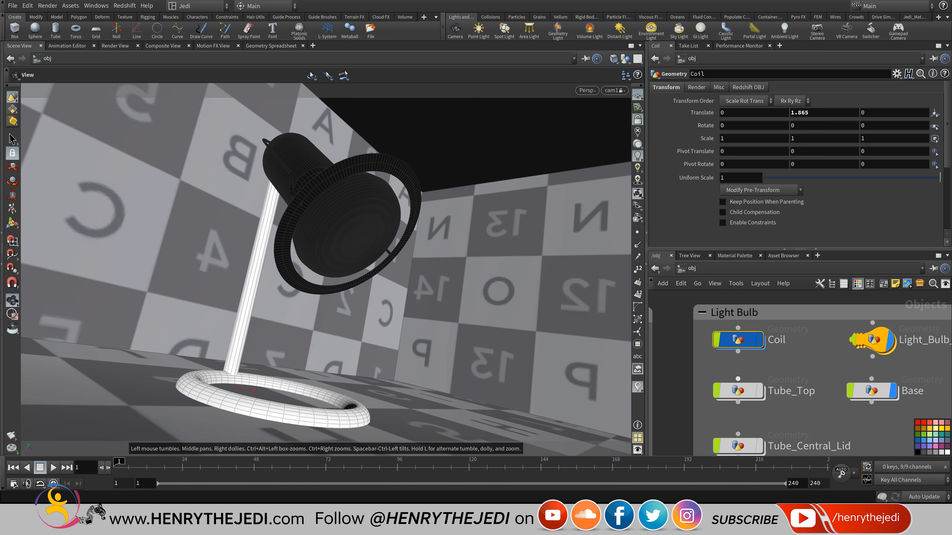
{"action": "middle_click_drag", "start_coordinate": [814, 401], "coordinate": [821, 349]}
{"action": "key", "text": "ctrl+s"}
Look inside the Tube_Top geometry, then switch the network to /mat.
{"action": "left_click", "coordinate": [745, 321]}
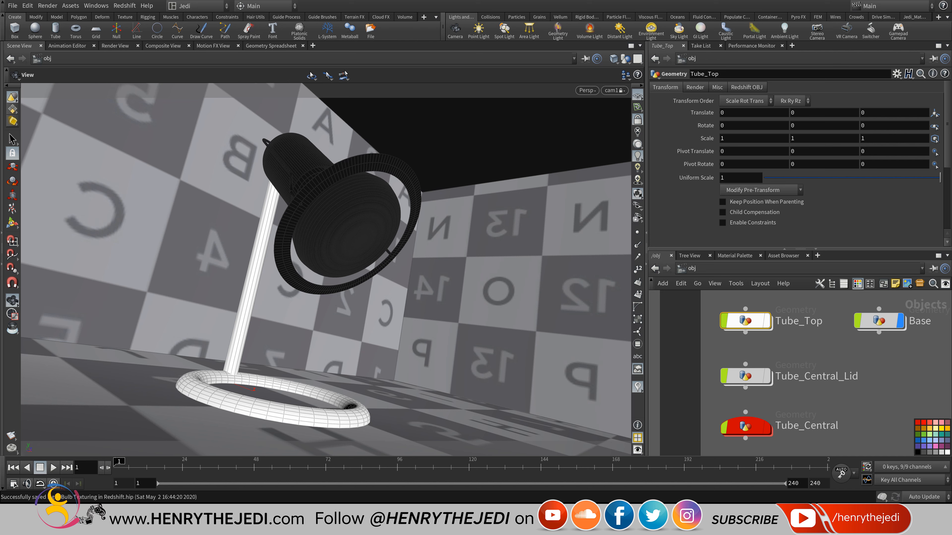
{"action": "double_click", "coordinate": [746, 322]}
{"action": "scroll", "coordinate": [808, 392], "scroll_direction": "up", "scroll_amount": 2}
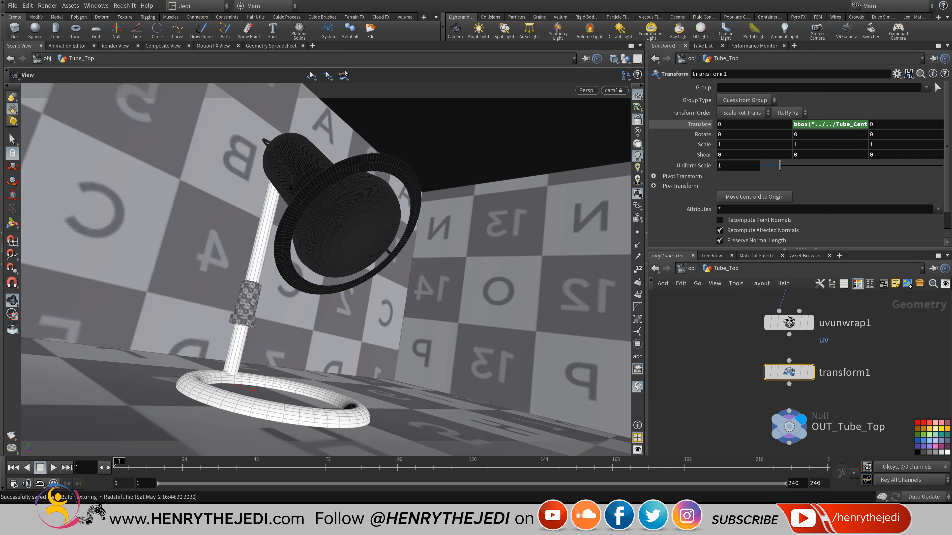
{"action": "left_click", "coordinate": [690, 269]}
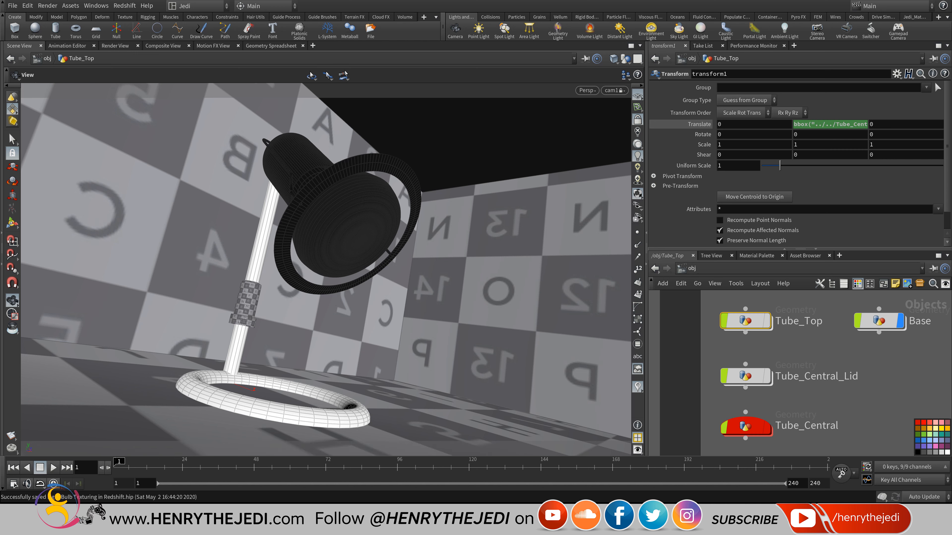
{"action": "left_click", "coordinate": [690, 268]}
{"action": "left_click", "coordinate": [710, 308]}
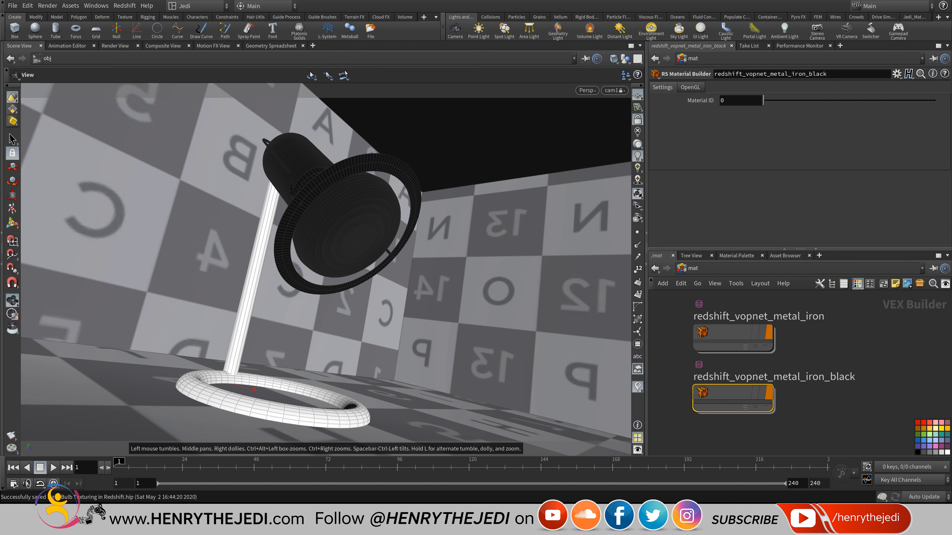
Duplicate the iron material as redshift_vopnet_metal_chrome, colour it black, and enter it.
{"action": "middle_click_drag", "start_coordinate": [844, 343], "coordinate": [831, 368]}
{"action": "scroll", "coordinate": [831, 369], "scroll_direction": "down", "scroll_amount": 3}
{"action": "left_click_drag", "start_coordinate": [754, 364], "coordinate": [823, 333]}
{"action": "left_click", "coordinate": [804, 332]}
{"action": "type", "text": "chrome"}
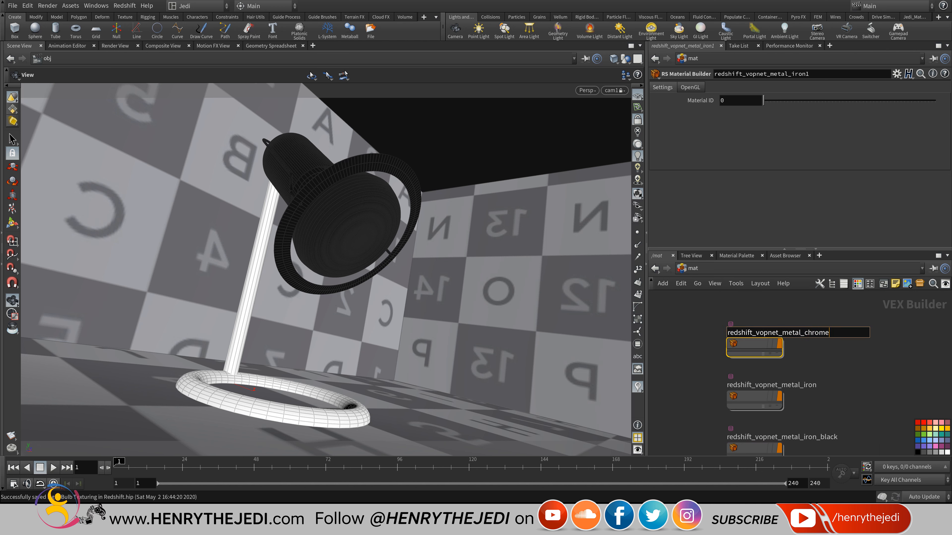
{"action": "key", "text": "Return"}
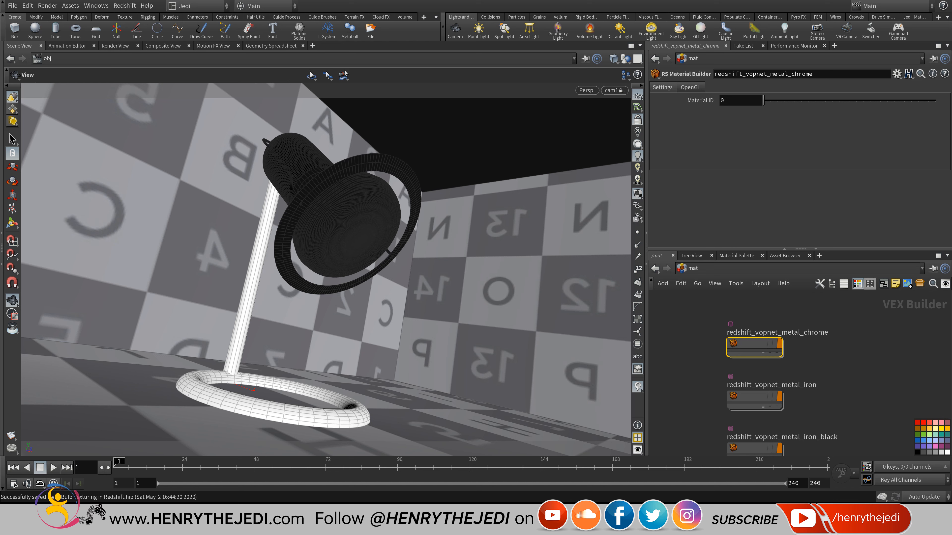
{"action": "left_click", "coordinate": [918, 453]}
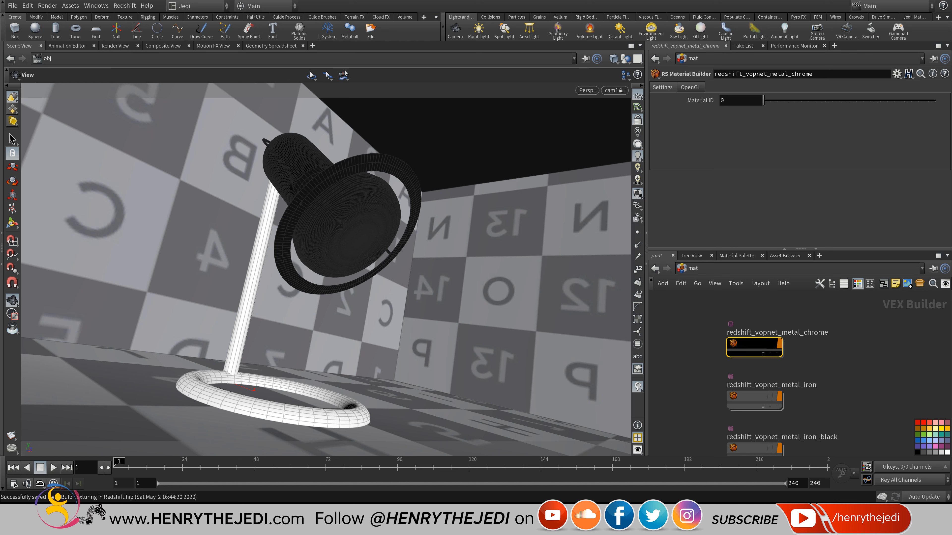
{"action": "double_click", "coordinate": [754, 347]}
Apply the Aluminium preset to Material1 with diffuse weight 1 and 0.1 grey diffuse colour.
{"action": "left_click", "coordinate": [735, 343]}
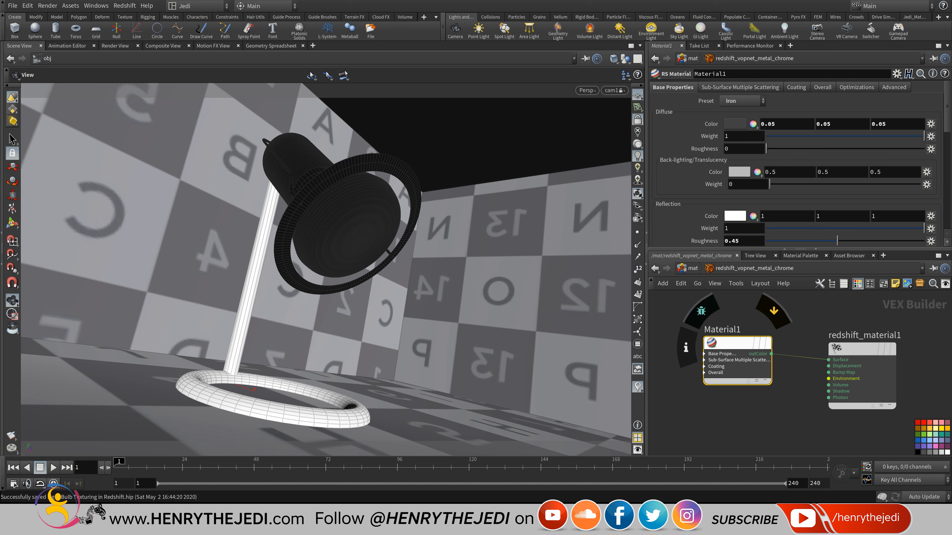
{"action": "left_click", "coordinate": [740, 101]}
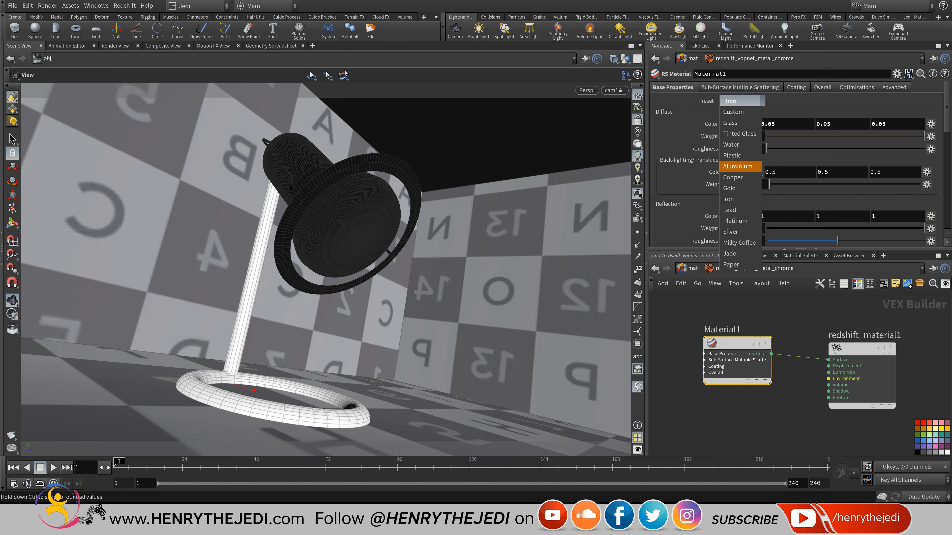
{"action": "left_click", "coordinate": [737, 166]}
{"action": "left_click_drag", "start_coordinate": [766, 137], "coordinate": [925, 136]}
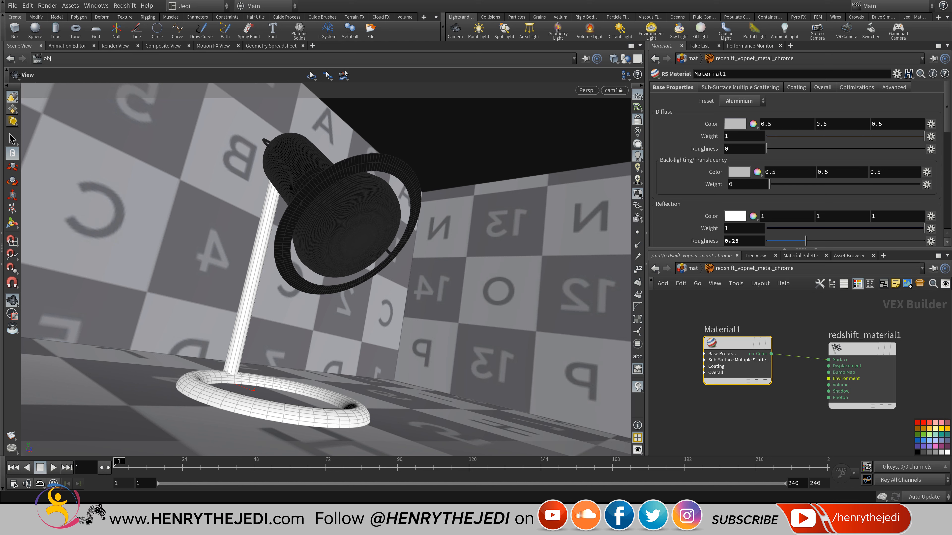
{"action": "left_click", "coordinate": [735, 125]}
{"action": "left_click", "coordinate": [770, 104]}
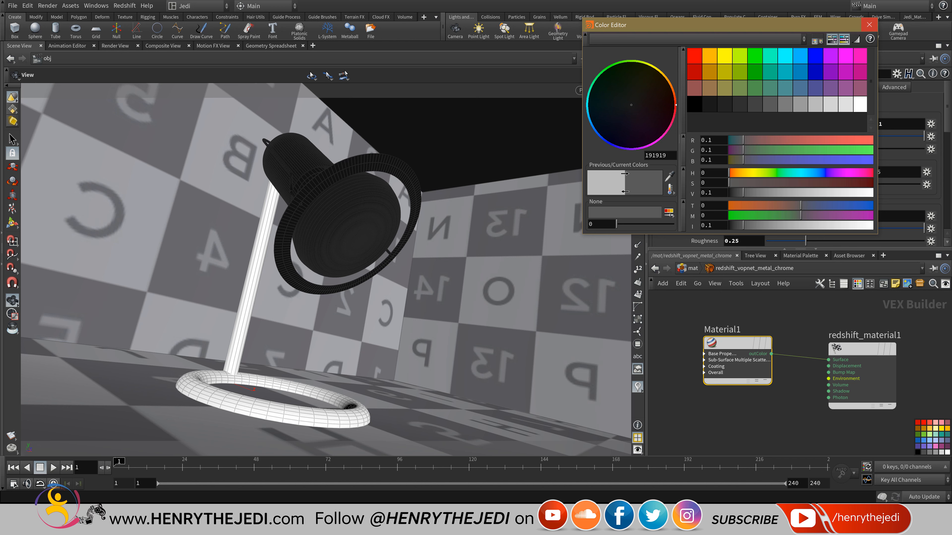
{"action": "left_click", "coordinate": [869, 25]}
{"action": "scroll", "coordinate": [799, 165], "scroll_direction": "down", "scroll_amount": 3}
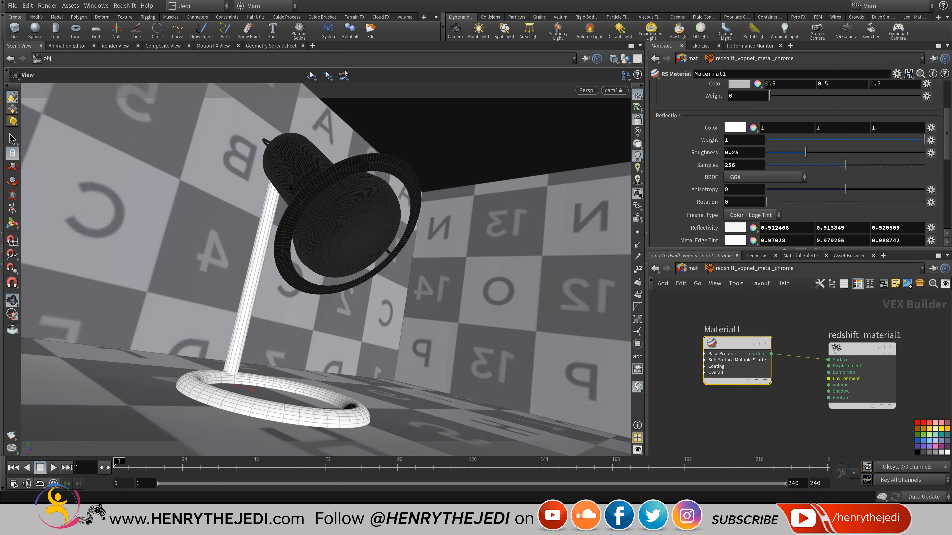
Return from the chrome material to the object-level /obj network.
{"action": "left_click", "coordinate": [691, 269]}
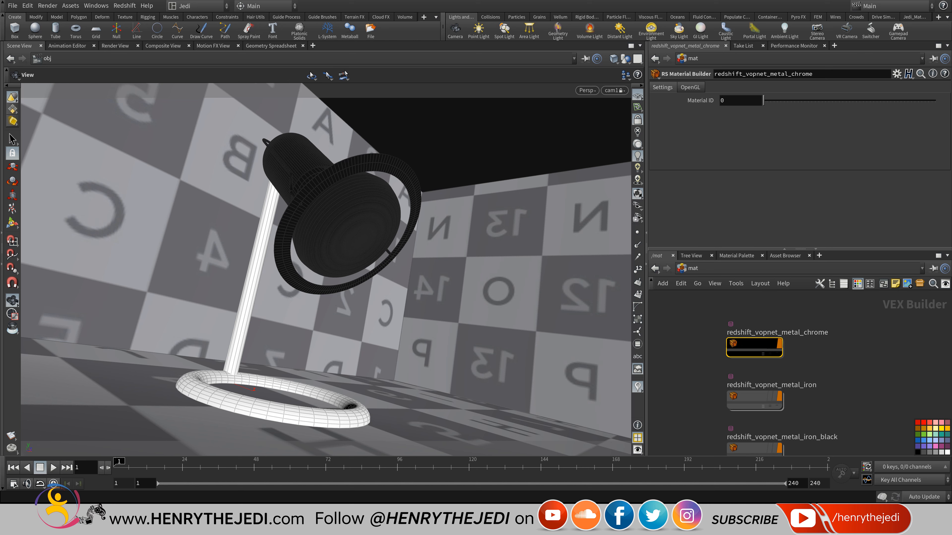
{"action": "left_click", "coordinate": [693, 268]}
{"action": "left_click", "coordinate": [703, 322]}
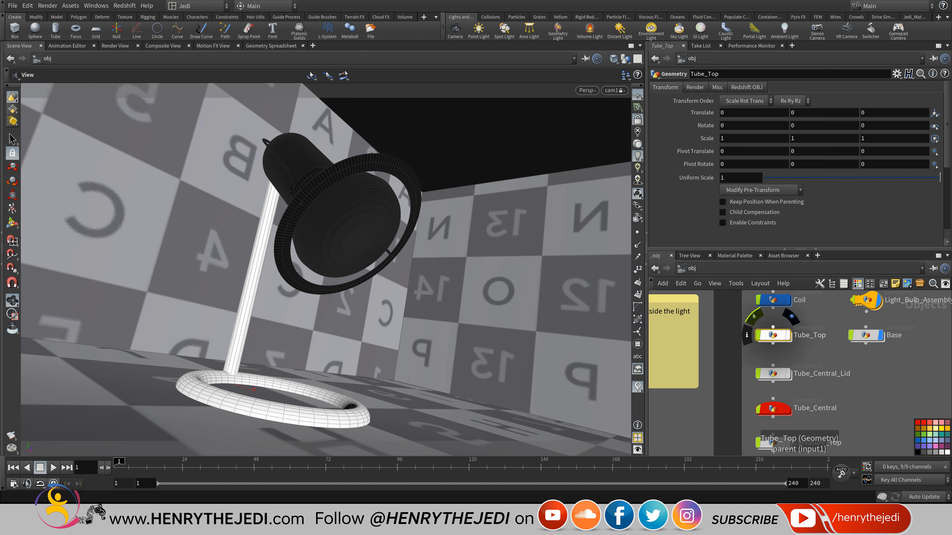
Add a material1 node after transform1 in Tube_Top using redshift_vopnet_metal_iron, then return to /obj.
{"action": "left_click", "coordinate": [788, 335]}
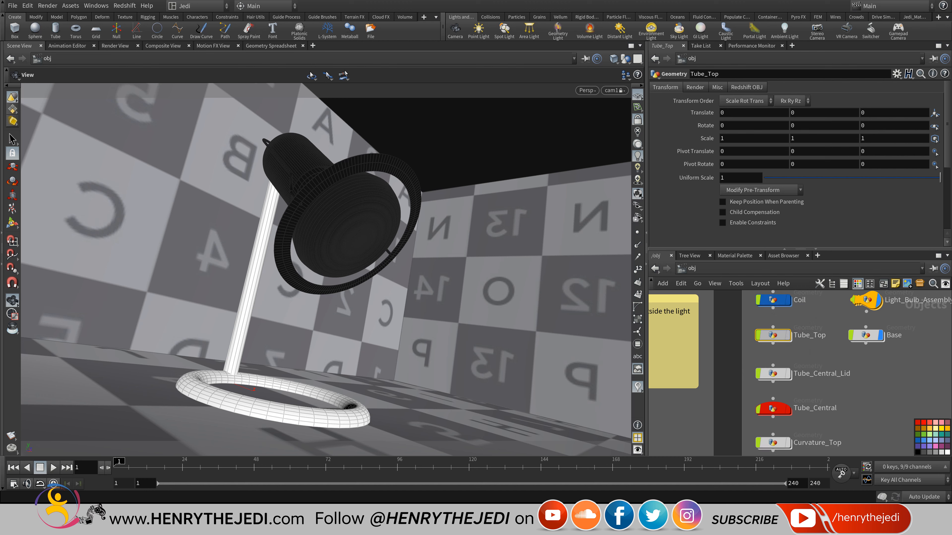
{"action": "double_click", "coordinate": [787, 335]}
{"action": "right_click", "coordinate": [789, 384]}
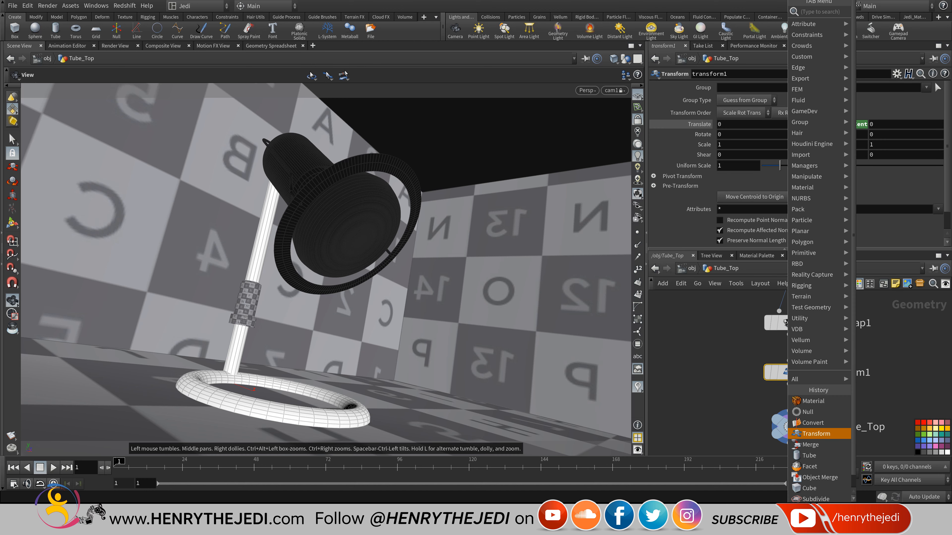
{"action": "left_click", "coordinate": [805, 401]}
{"action": "left_click", "coordinate": [789, 390]}
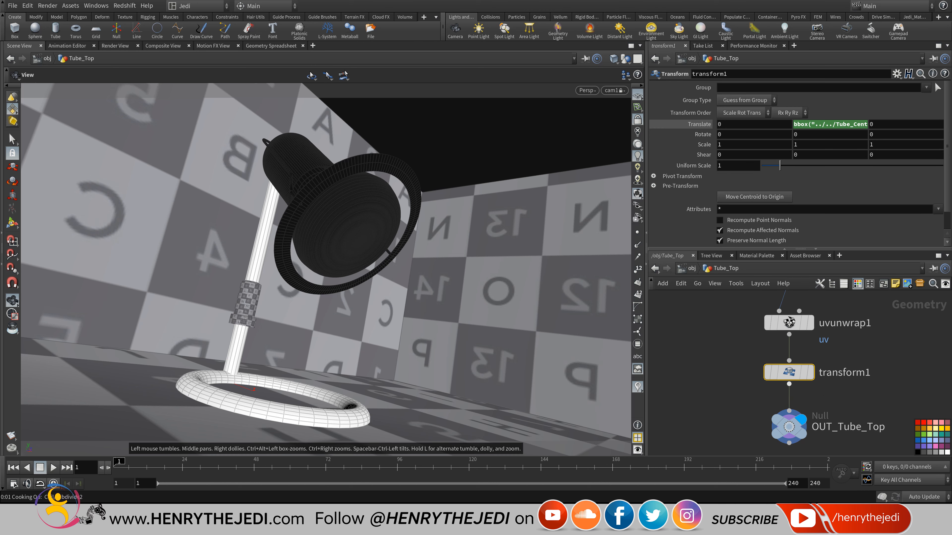
{"action": "left_click", "coordinate": [942, 161]}
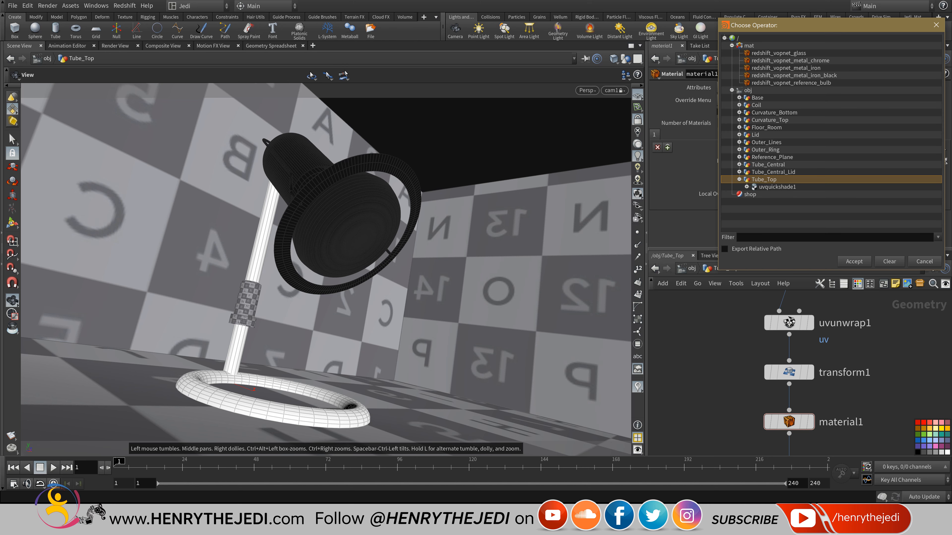
{"action": "double_click", "coordinate": [786, 68]}
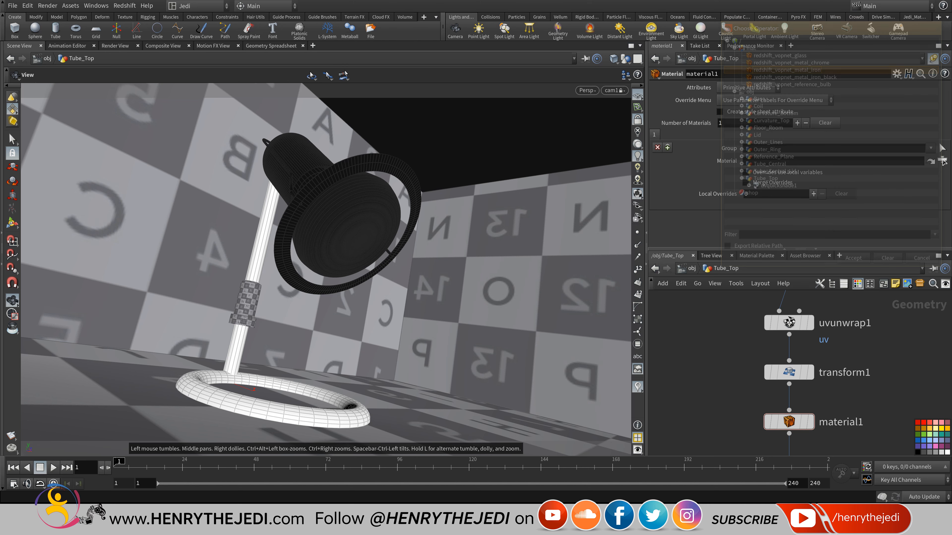
{"action": "left_click", "coordinate": [687, 269]}
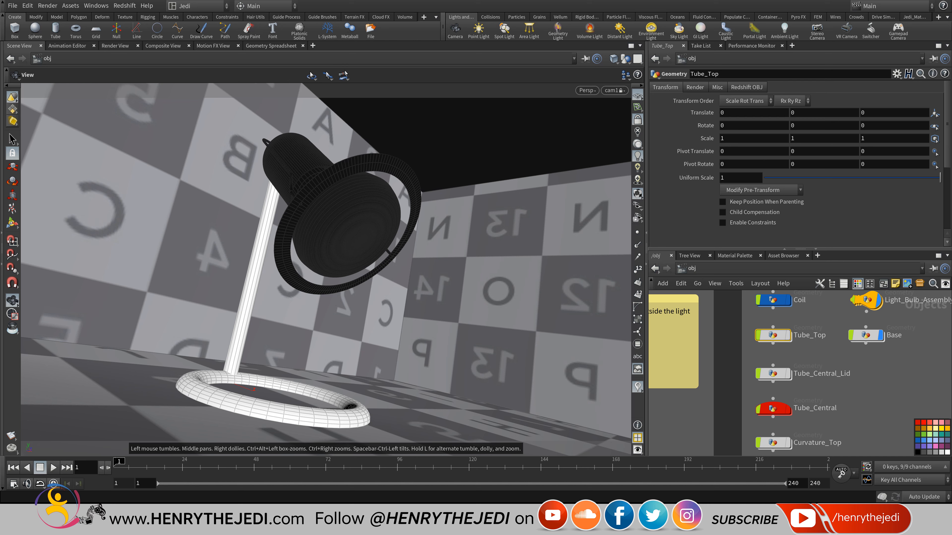
{"action": "middle_click_drag", "start_coordinate": [817, 390], "coordinate": [804, 374]}
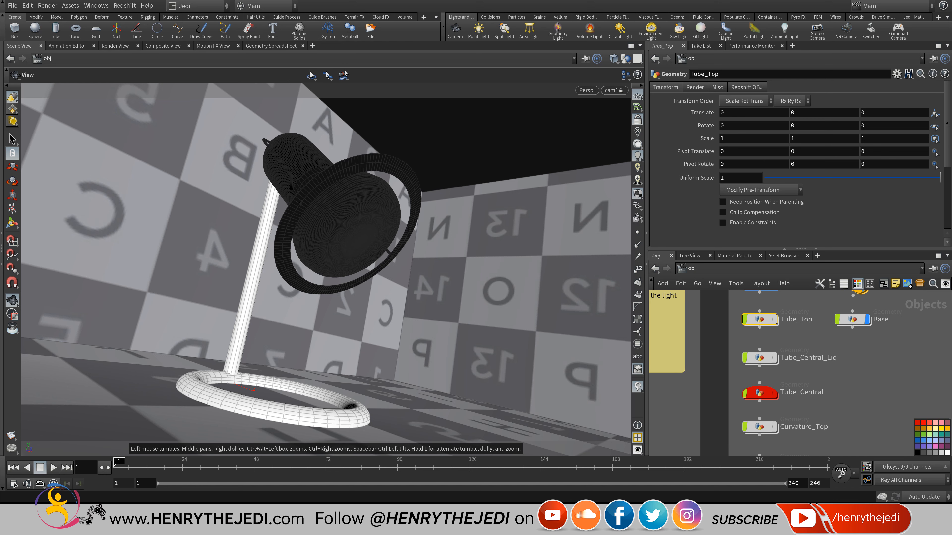
{"action": "mouse_move", "coordinate": [741, 339]}
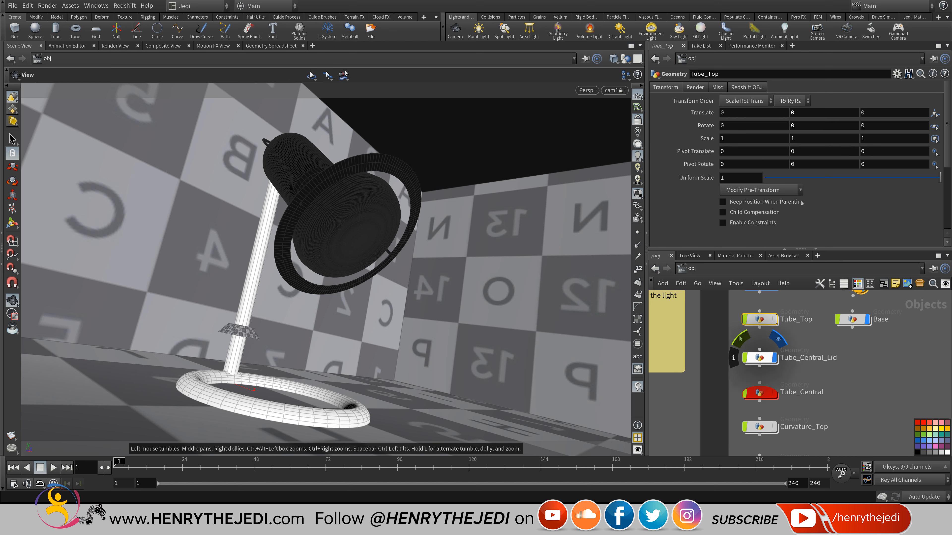
Give Tube_Central_Lid a Material node under transform1 using redshift_vopnet_metal_chrome, and save the scene.
{"action": "double_click", "coordinate": [759, 357]}
{"action": "scroll", "coordinate": [802, 431], "scroll_direction": "up", "scroll_amount": 4}
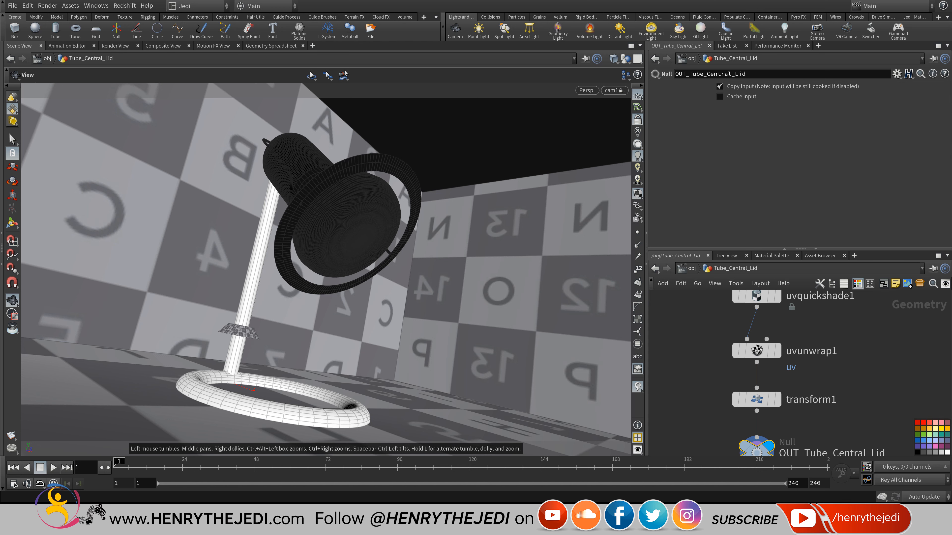
{"action": "right_click", "coordinate": [757, 411]}
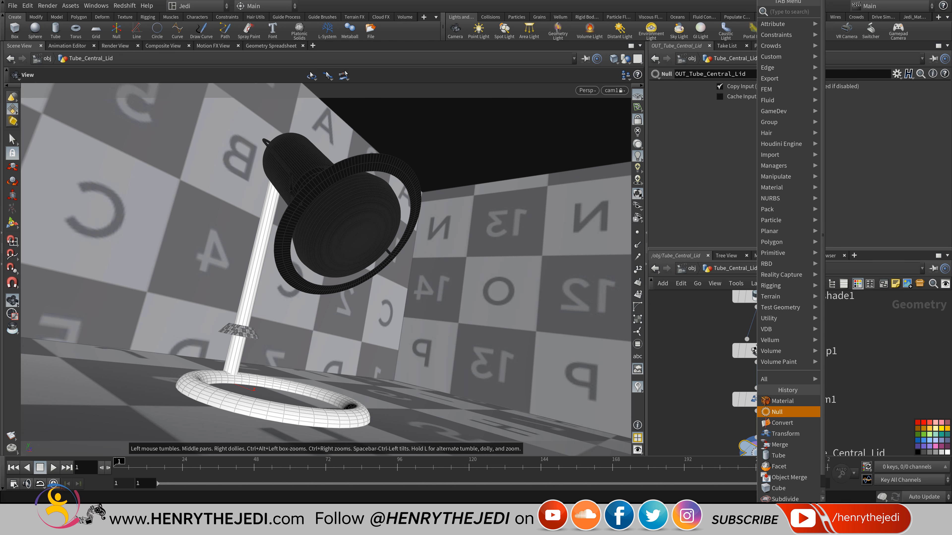
{"action": "left_click", "coordinate": [768, 402]}
{"action": "left_click", "coordinate": [756, 446]}
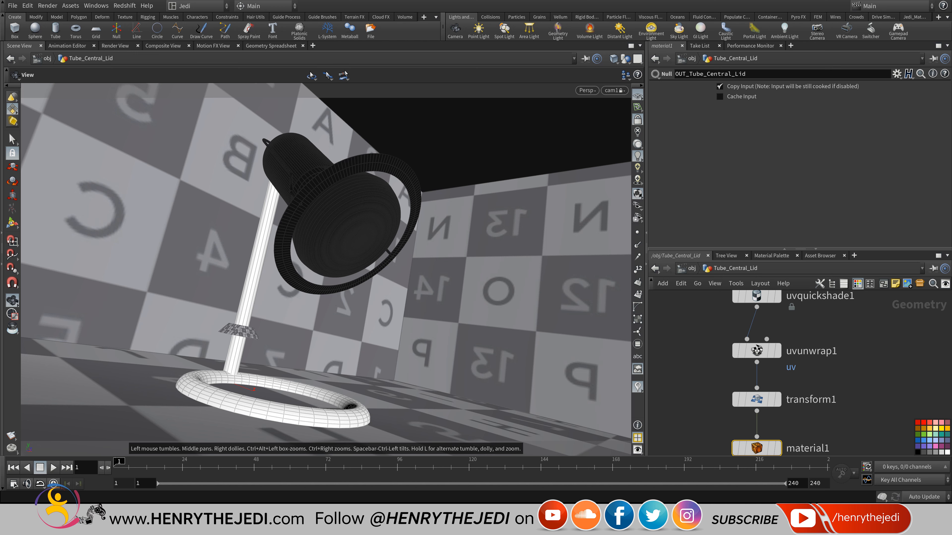
{"action": "left_click", "coordinate": [942, 161]}
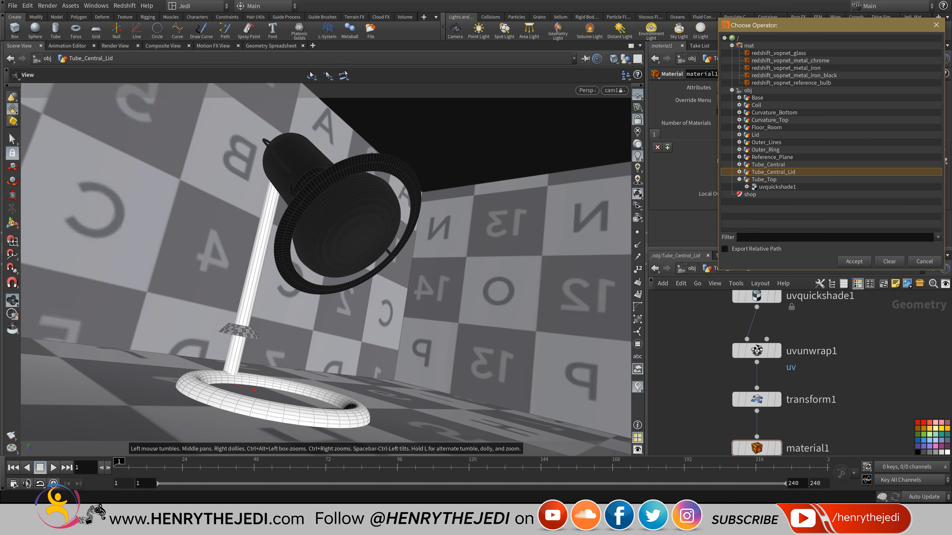
{"action": "double_click", "coordinate": [790, 60]}
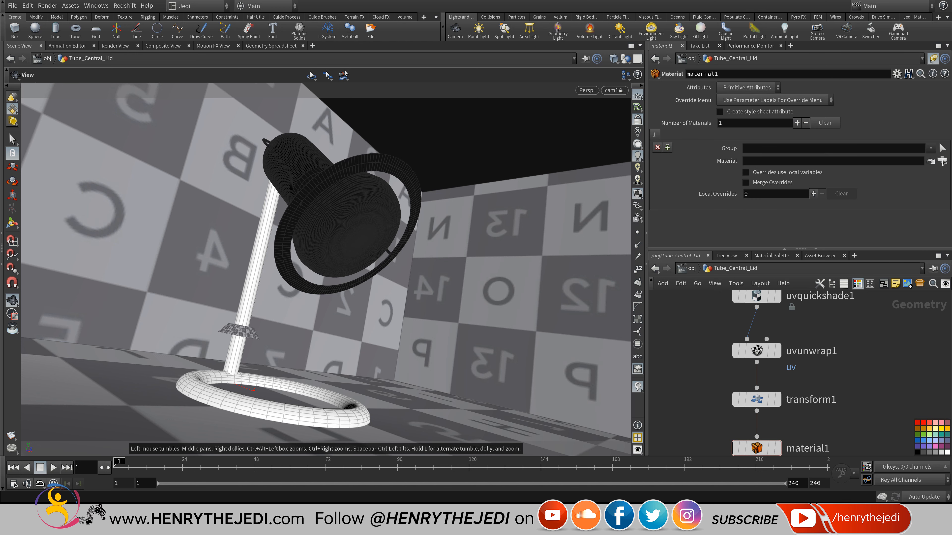
{"action": "key", "text": "ctrl+s"}
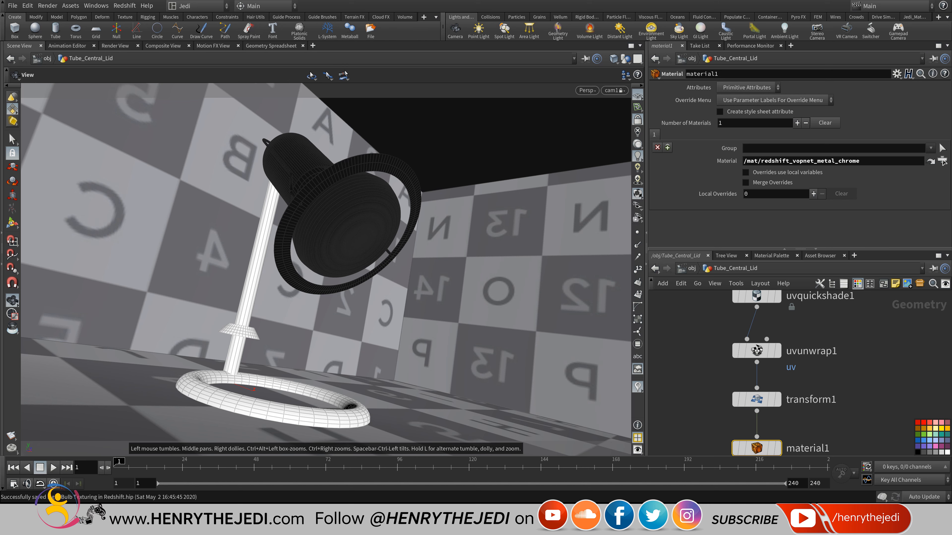
Add a Material node after uvunwrap1 in Tube_Central assigned redshift_vopnet_metal_chrome, then return to /obj.
{"action": "key", "text": "u"}
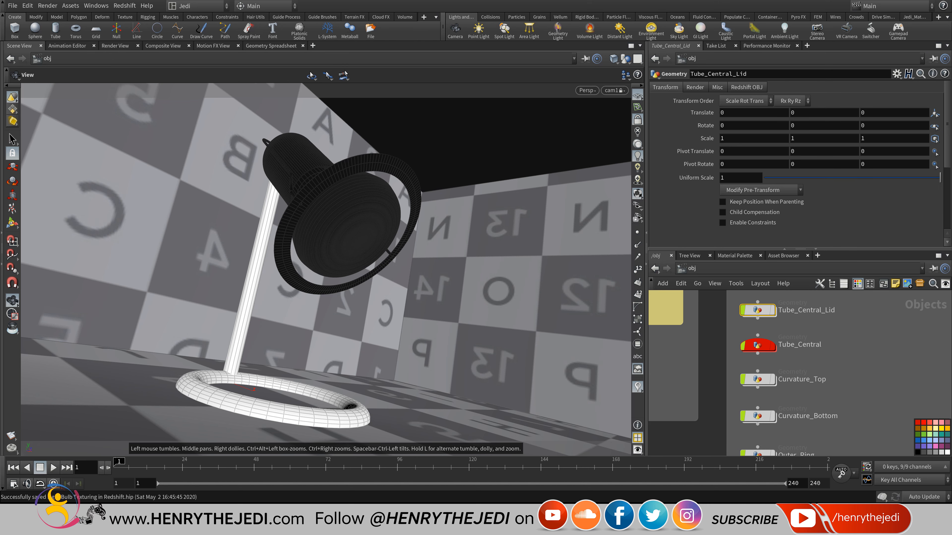
{"action": "left_click", "coordinate": [775, 326]}
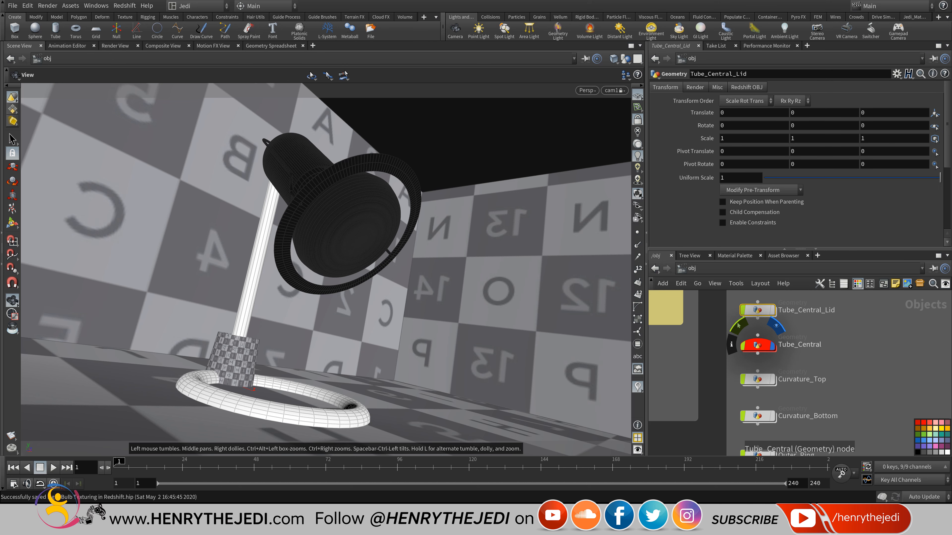
{"action": "left_click", "coordinate": [775, 326]}
{"action": "key", "text": "i"}
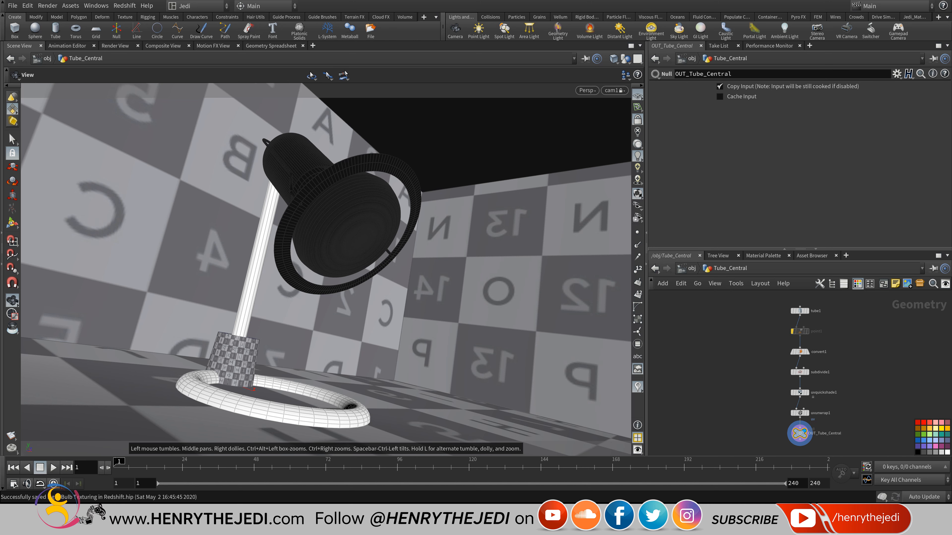
{"action": "scroll", "coordinate": [840, 350], "scroll_direction": "up", "scroll_amount": 2}
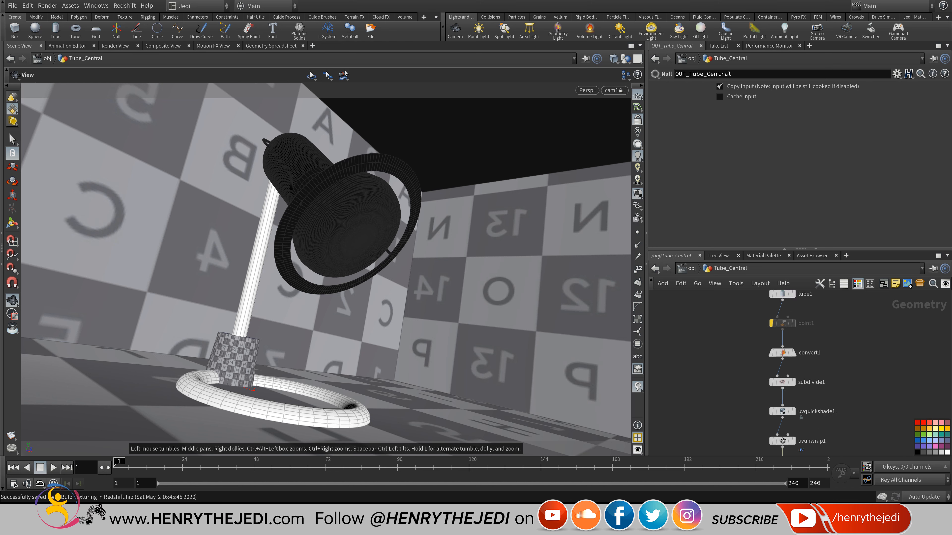
{"action": "middle_click_drag", "start_coordinate": [805, 447], "coordinate": [810, 400]}
{"action": "scroll", "coordinate": [798, 417], "scroll_direction": "up", "scroll_amount": 4}
{"action": "key", "text": "Tab"}
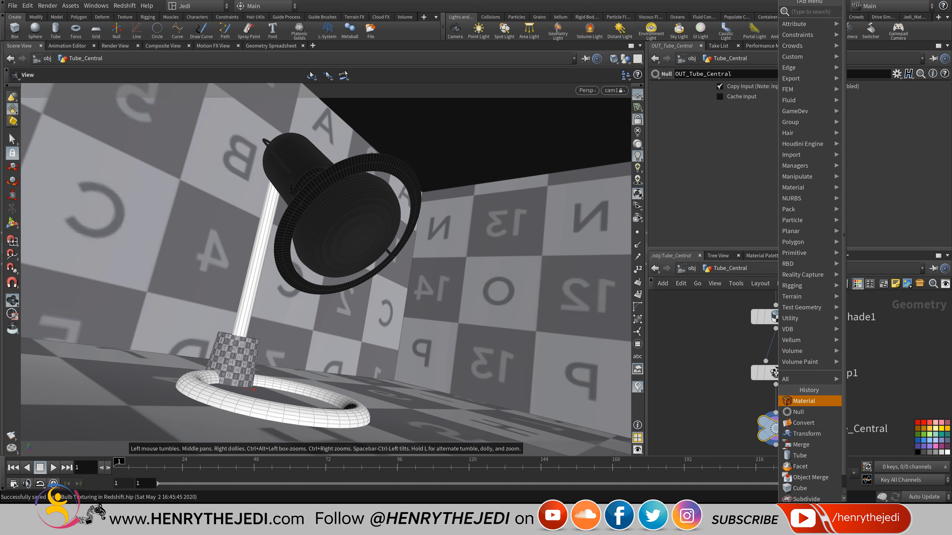
{"action": "left_click", "coordinate": [793, 400]}
{"action": "left_click", "coordinate": [776, 396]}
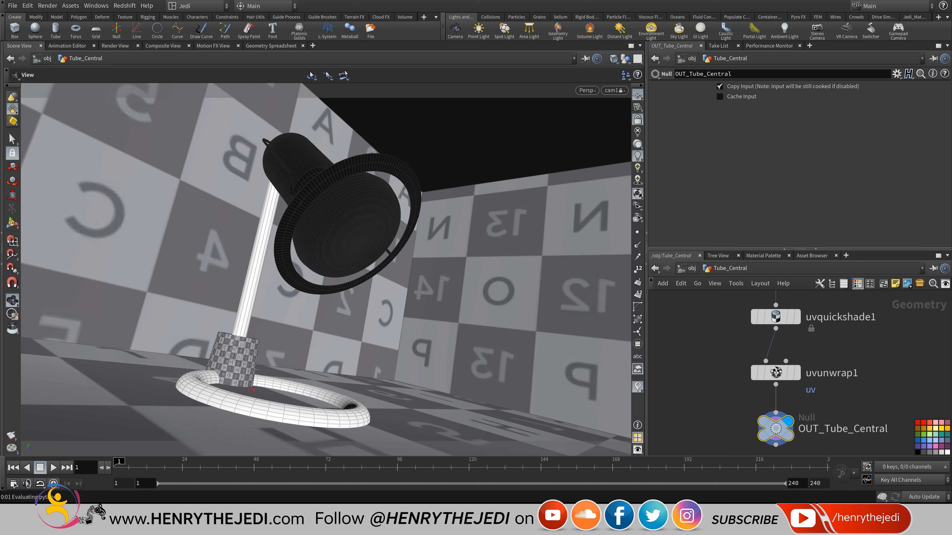
{"action": "left_click", "coordinate": [942, 161]}
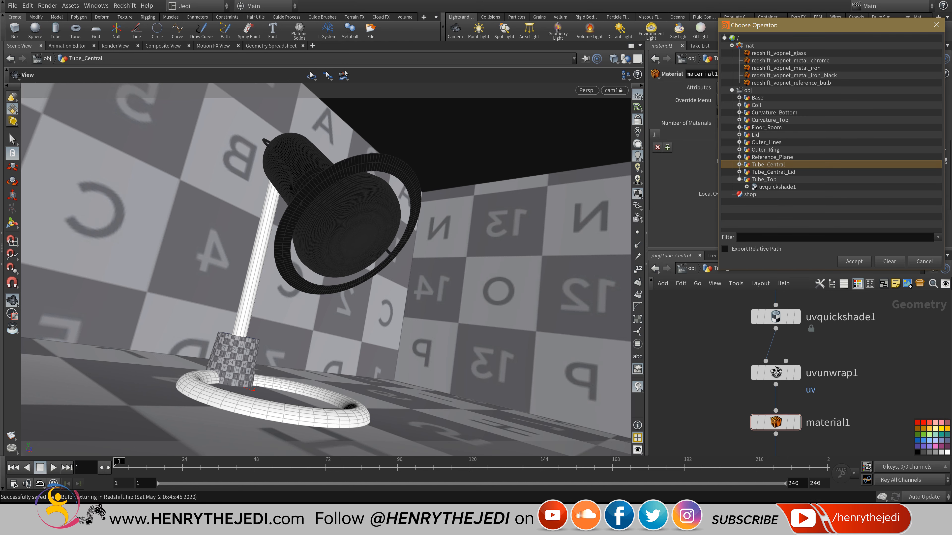
{"action": "double_click", "coordinate": [790, 61]}
{"action": "key", "text": "u"}
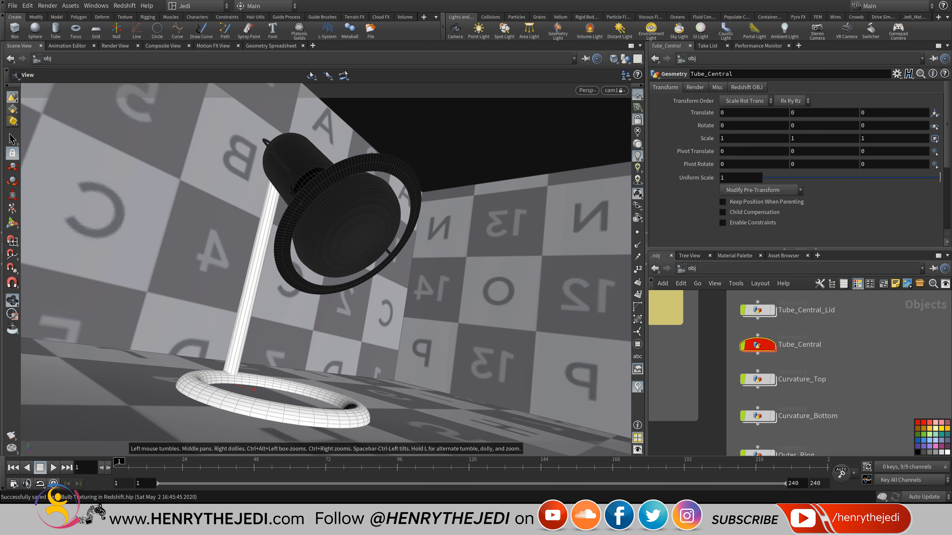
{"action": "middle_click_drag", "start_coordinate": [791, 356], "coordinate": [783, 328]}
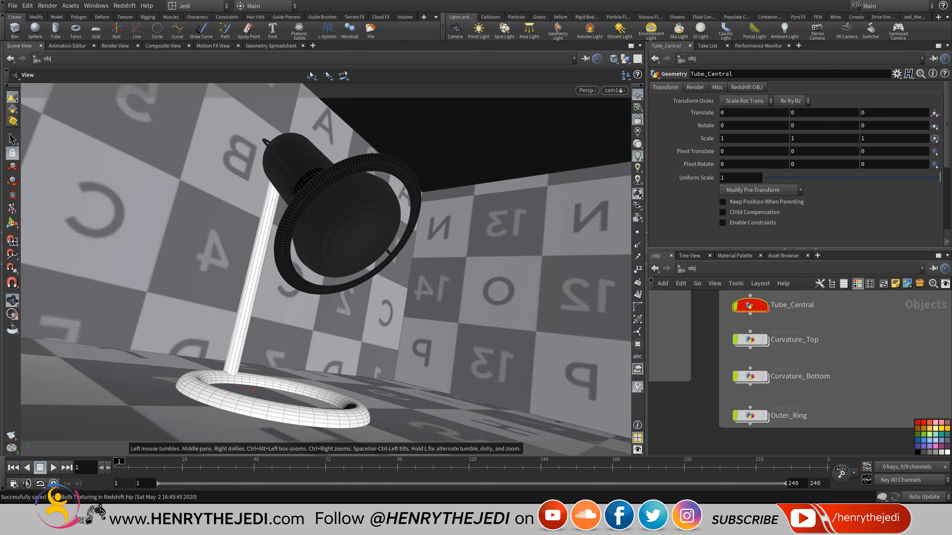
{"action": "mouse_move", "coordinate": [749, 339]}
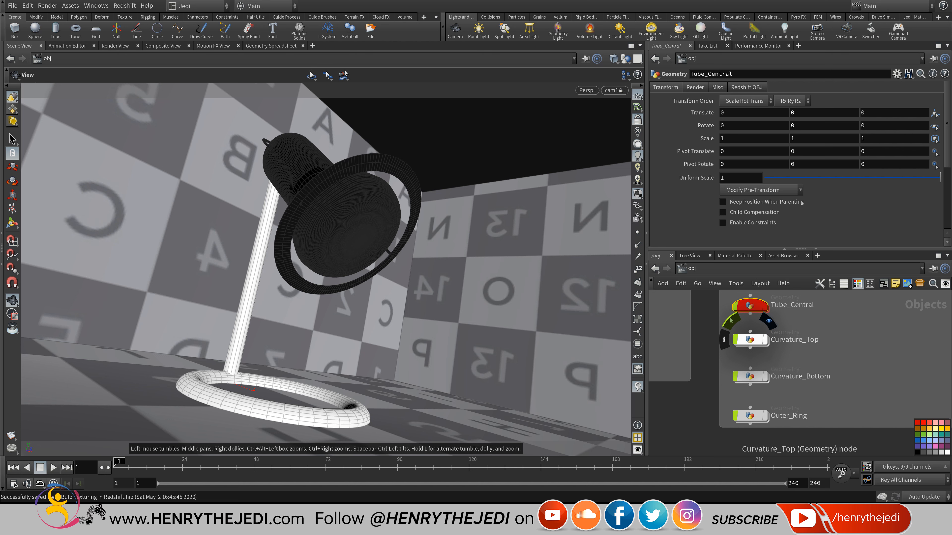
Add a Material node below subdivide1 in Curvature_Top assigned redshift_vopnet_metal_chrome.
{"action": "double_click", "coordinate": [750, 339]}
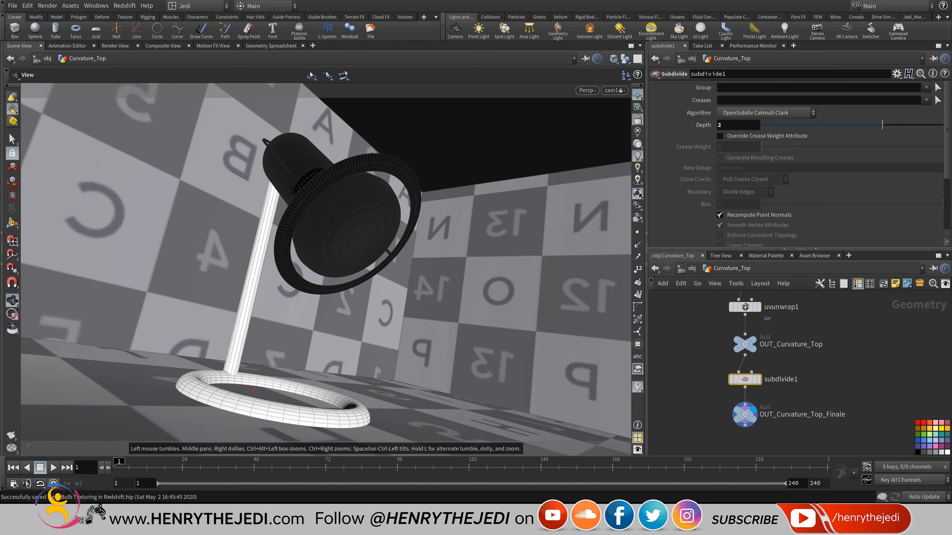
{"action": "left_click", "coordinate": [637, 120]}
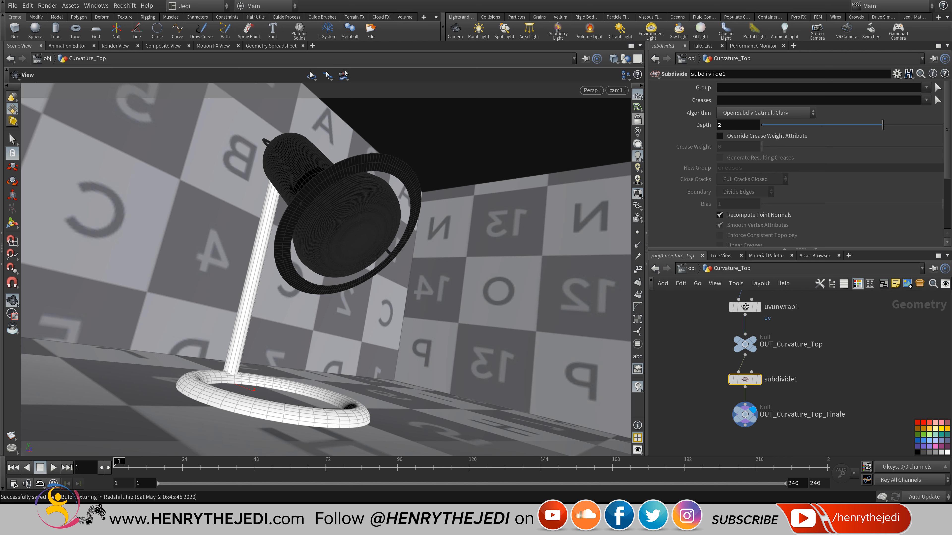
{"action": "middle_click_drag", "start_coordinate": [326, 269], "coordinate": [344, 249]}
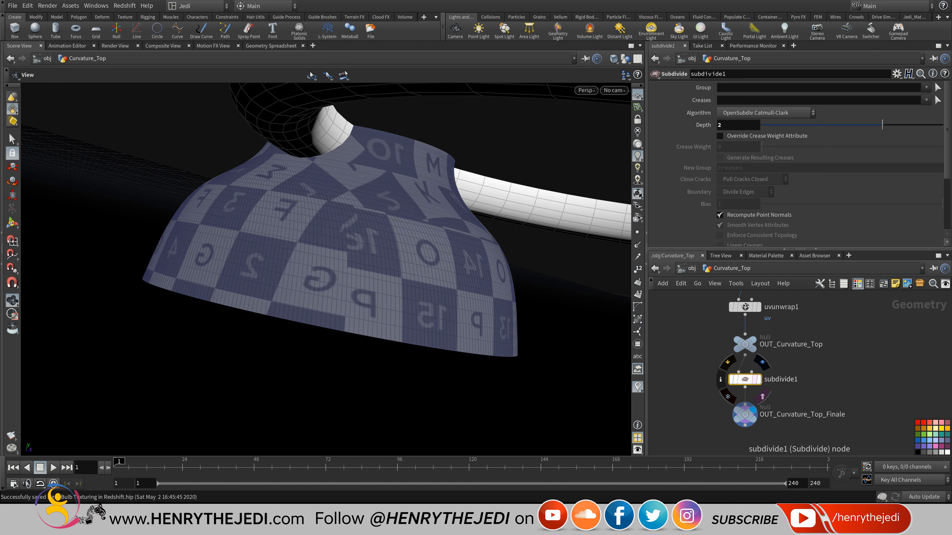
{"action": "right_click", "coordinate": [745, 388]}
{"action": "left_click", "coordinate": [750, 401]}
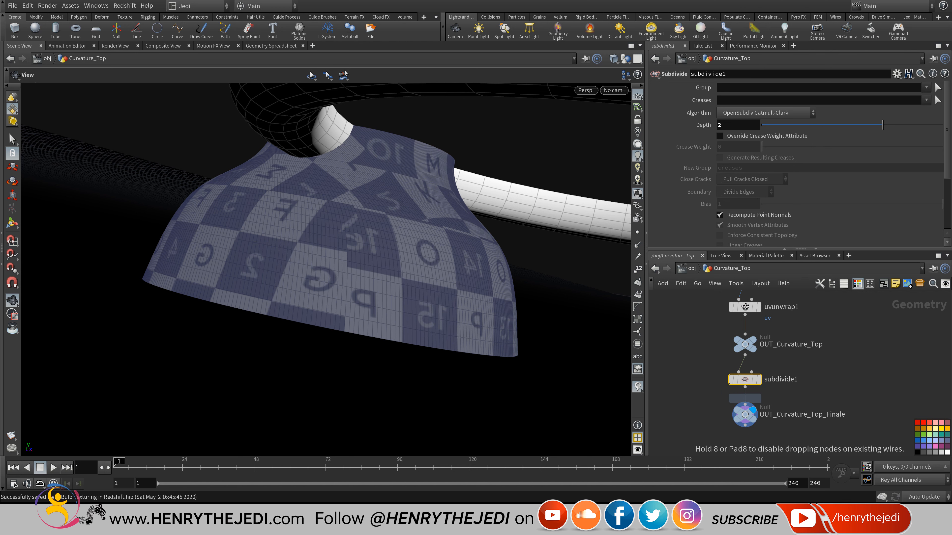
{"action": "left_click", "coordinate": [745, 410]}
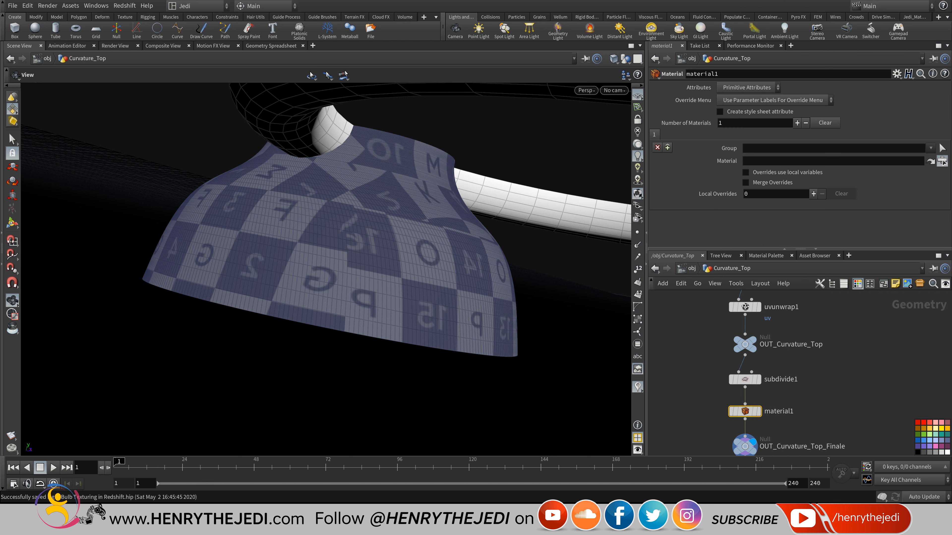
{"action": "left_click", "coordinate": [942, 162]}
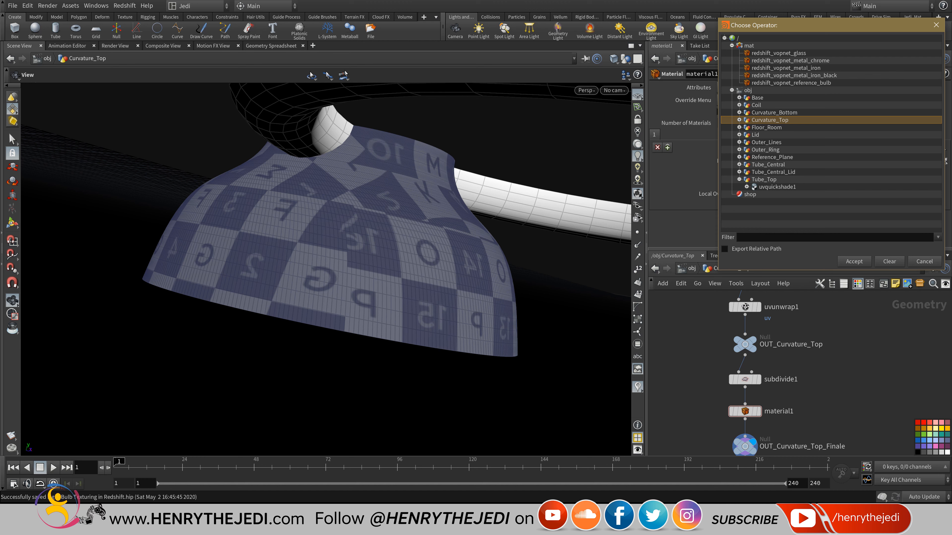
{"action": "left_click_drag", "start_coordinate": [375, 262], "coordinate": [429, 360]}
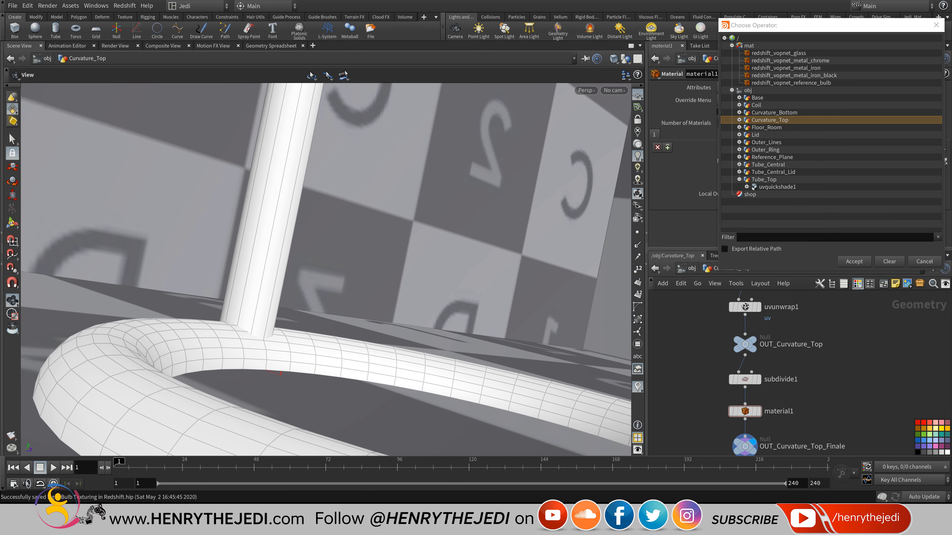
{"action": "double_click", "coordinate": [790, 61]}
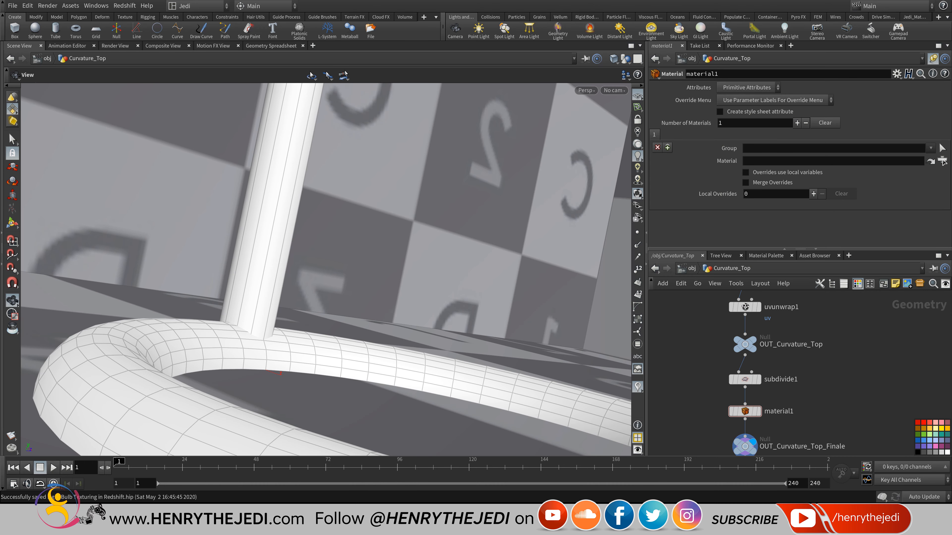
Go back to the object level and view the lamp through cam1.
{"action": "key", "text": "u"}
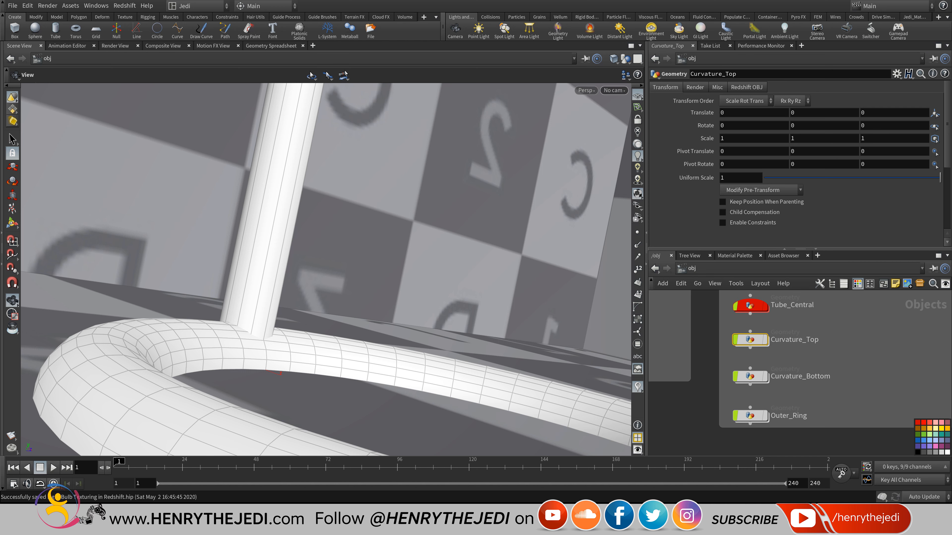
{"action": "left_click", "coordinate": [613, 90]}
{"action": "left_click", "coordinate": [637, 140]}
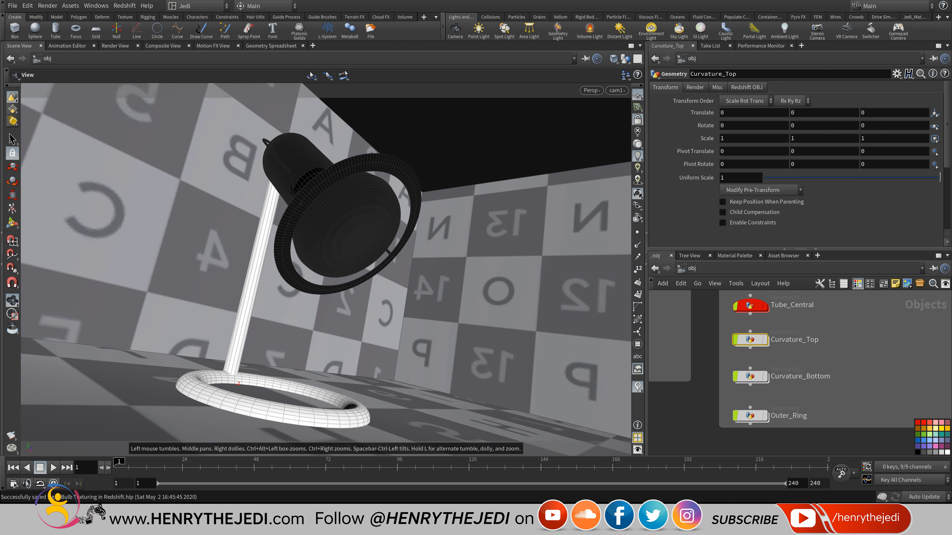
Lock cam1 to the view and save the scene.
{"action": "left_click", "coordinate": [637, 119]}
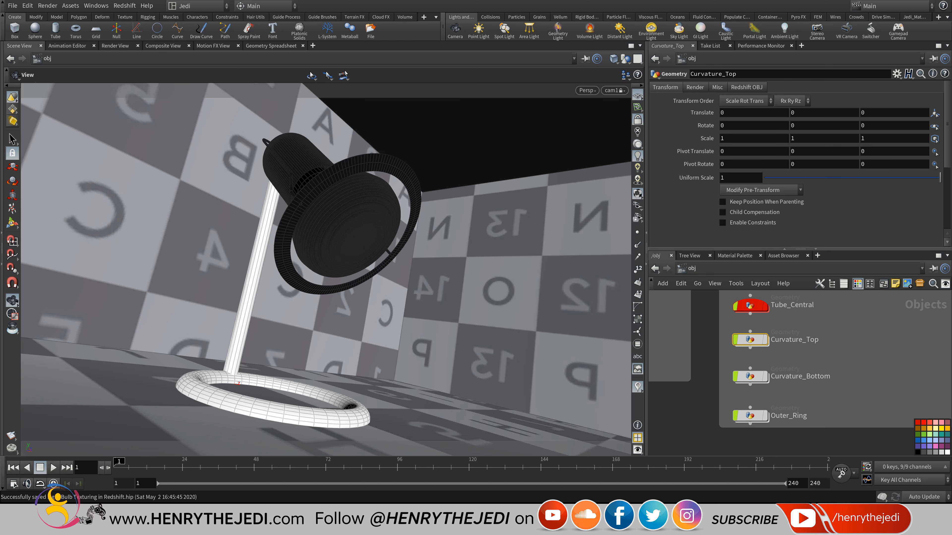
{"action": "middle_click_drag", "start_coordinate": [788, 390], "coordinate": [788, 350]}
{"action": "key", "text": "ctrl+s"}
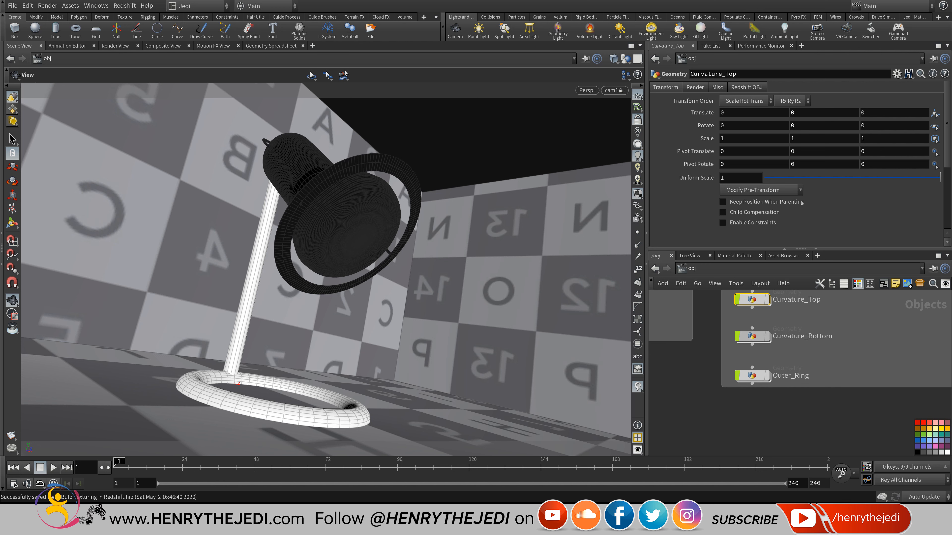
Check the materials network for redshift_vopnet_glass, then return to the object network.
{"action": "left_click", "coordinate": [753, 336]}
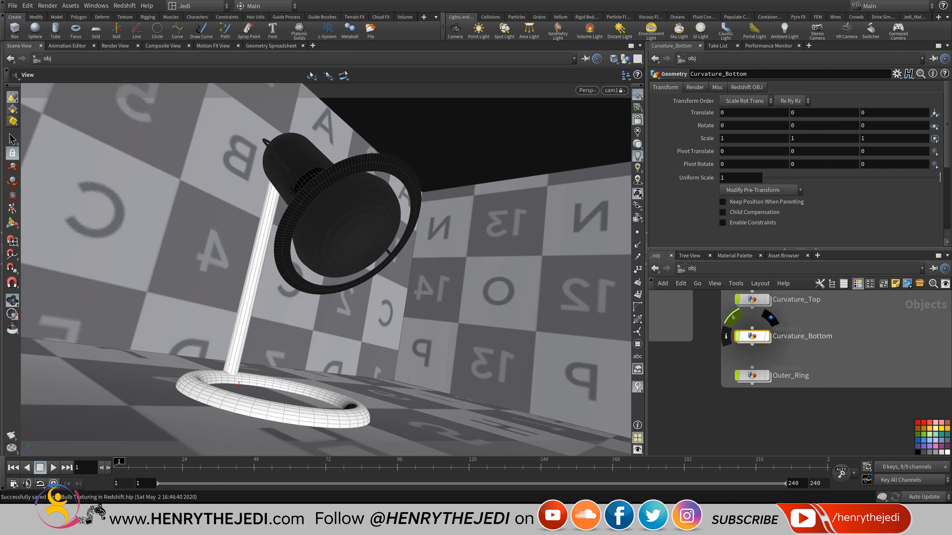
{"action": "left_click", "coordinate": [692, 268]}
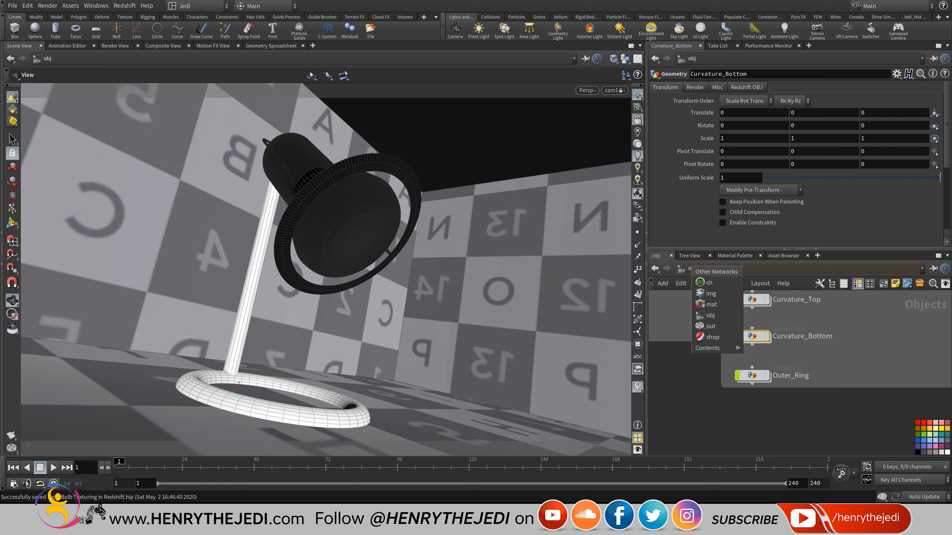
{"action": "left_click", "coordinate": [709, 305]}
{"action": "middle_click_drag", "start_coordinate": [791, 360], "coordinate": [773, 341]}
{"action": "middle_click_drag", "start_coordinate": [853, 364], "coordinate": [832, 300]}
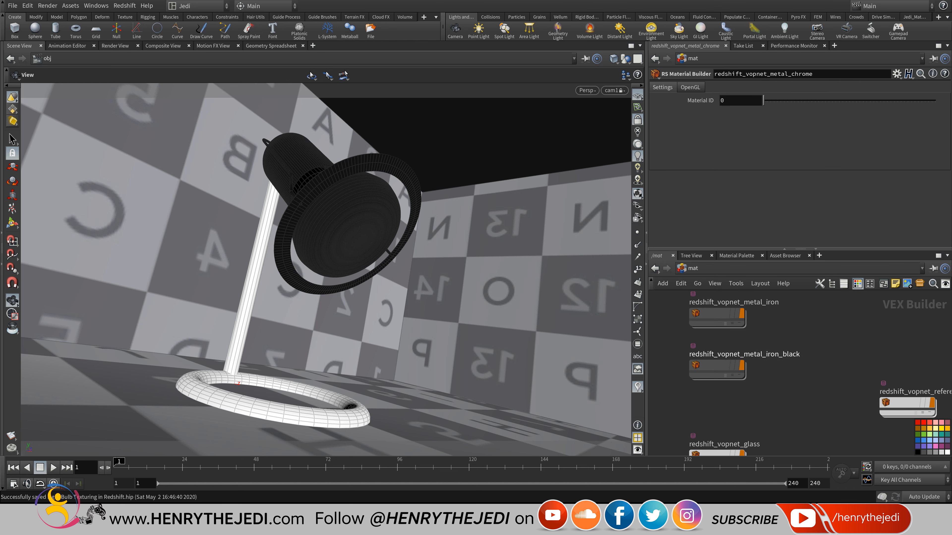
{"action": "scroll", "coordinate": [833, 300], "scroll_direction": "down", "scroll_amount": 2}
{"action": "scroll", "coordinate": [770, 383], "scroll_direction": "up", "scroll_amount": 2}
{"action": "left_click", "coordinate": [692, 269]}
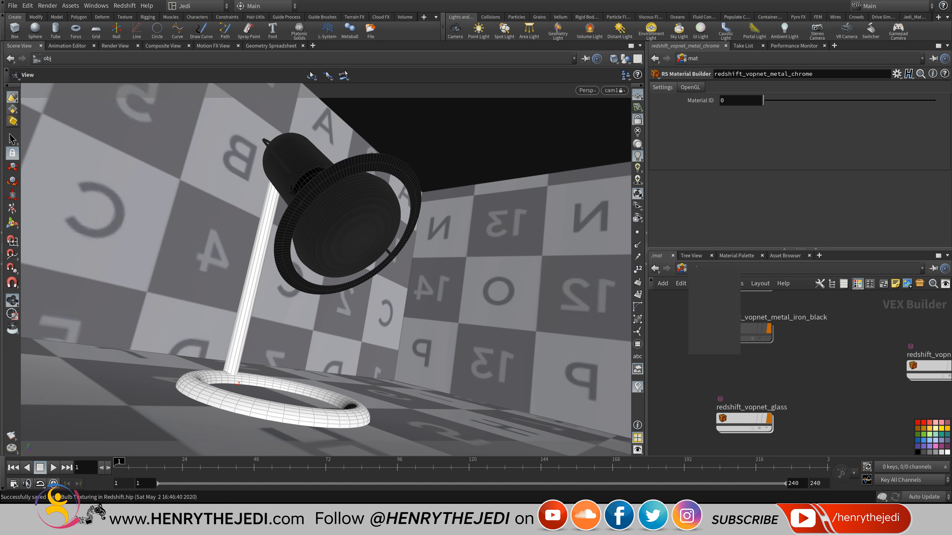
{"action": "left_click", "coordinate": [704, 316]}
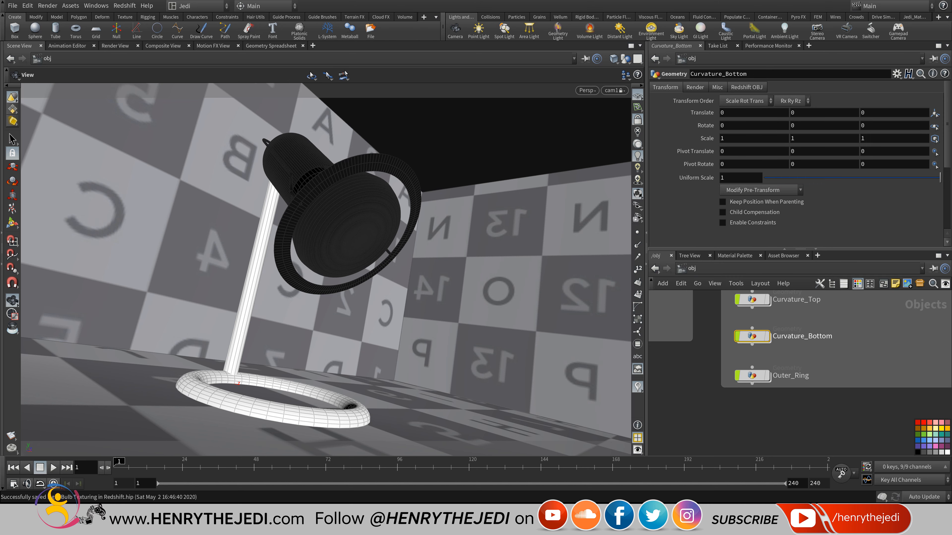
Add a Material node after subdivide1 in Curvature_Bottom assigned redshift_vopnet_glass.
{"action": "double_click", "coordinate": [751, 336]}
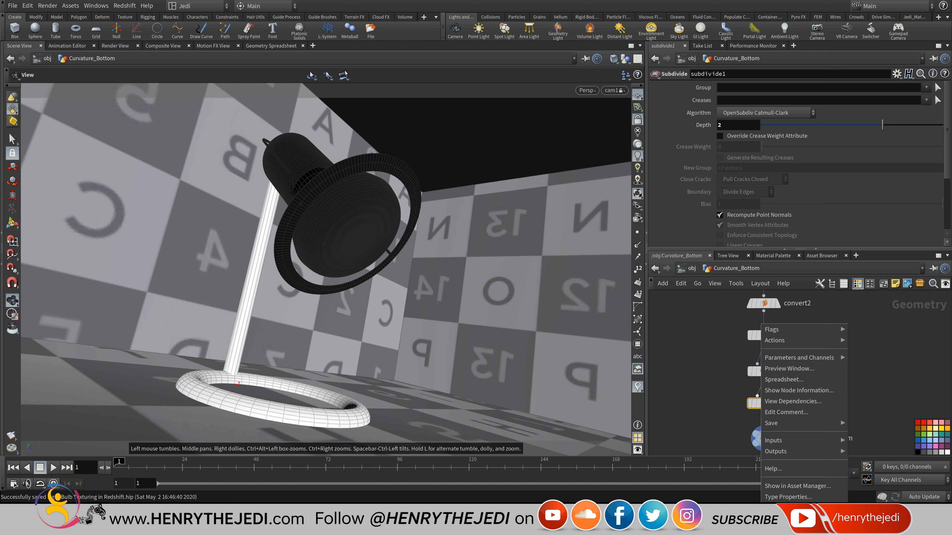
{"action": "right_click", "coordinate": [763, 412]}
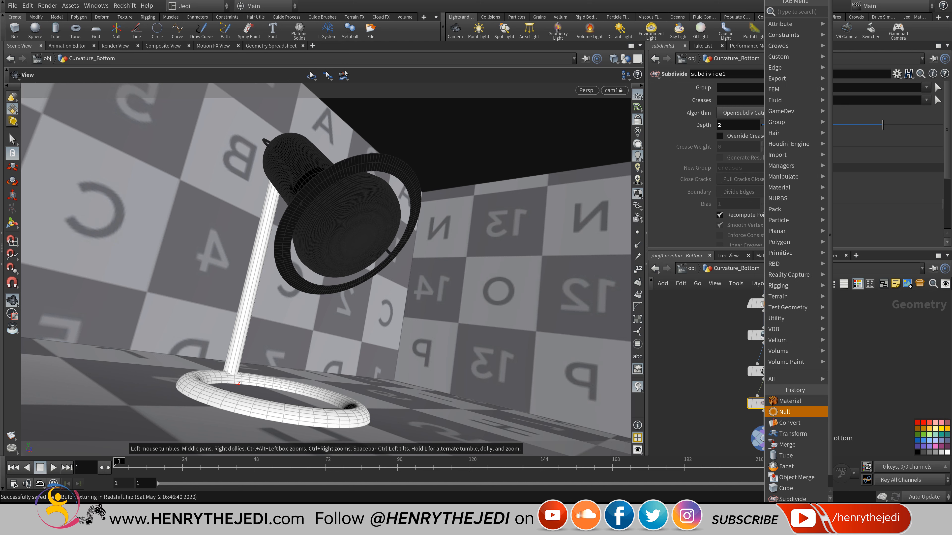
{"action": "left_click", "coordinate": [781, 402]}
{"action": "left_click", "coordinate": [767, 414]}
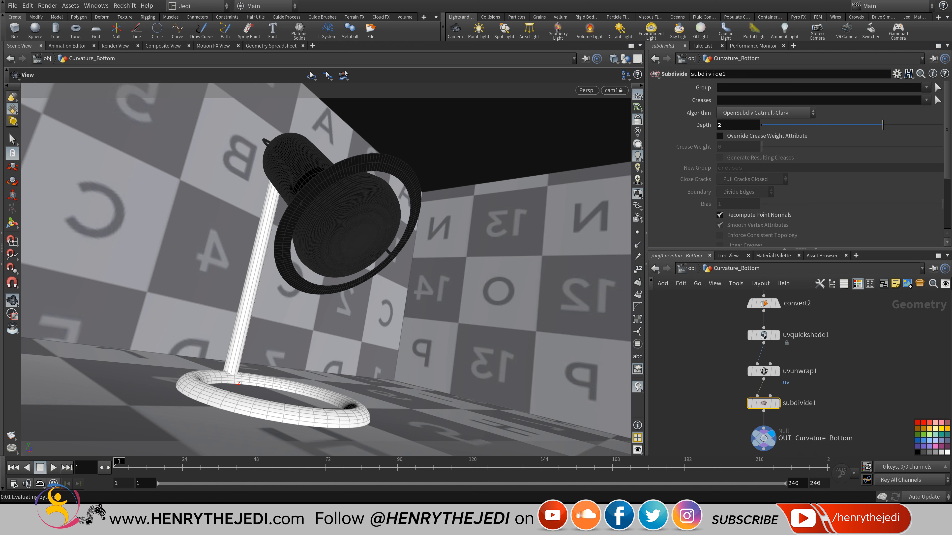
{"action": "middle_click_drag", "start_coordinate": [802, 412], "coordinate": [800, 363]}
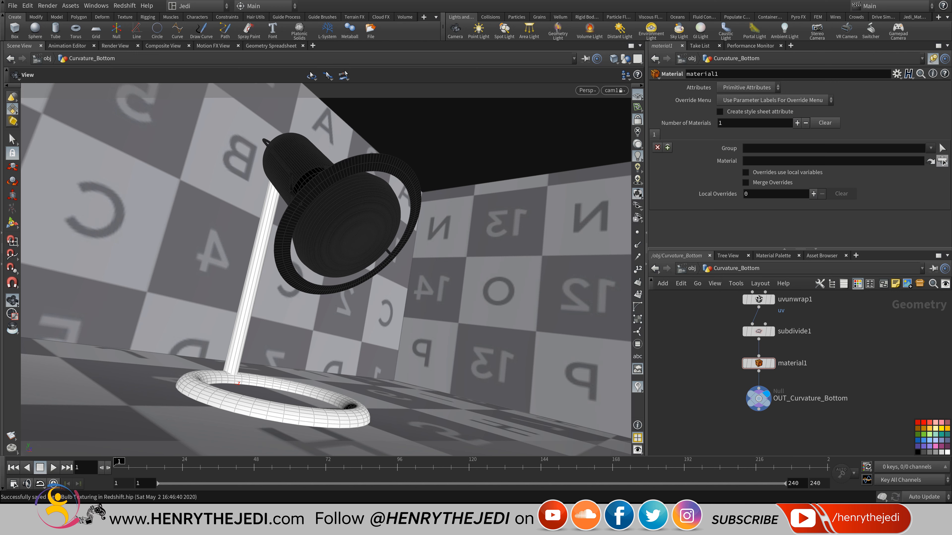
{"action": "left_click", "coordinate": [942, 161]}
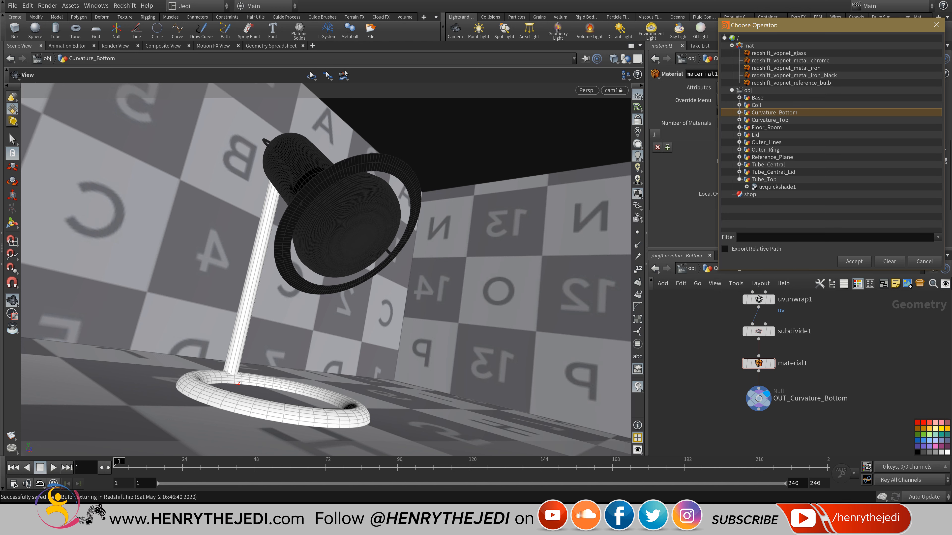
{"action": "double_click", "coordinate": [779, 53]}
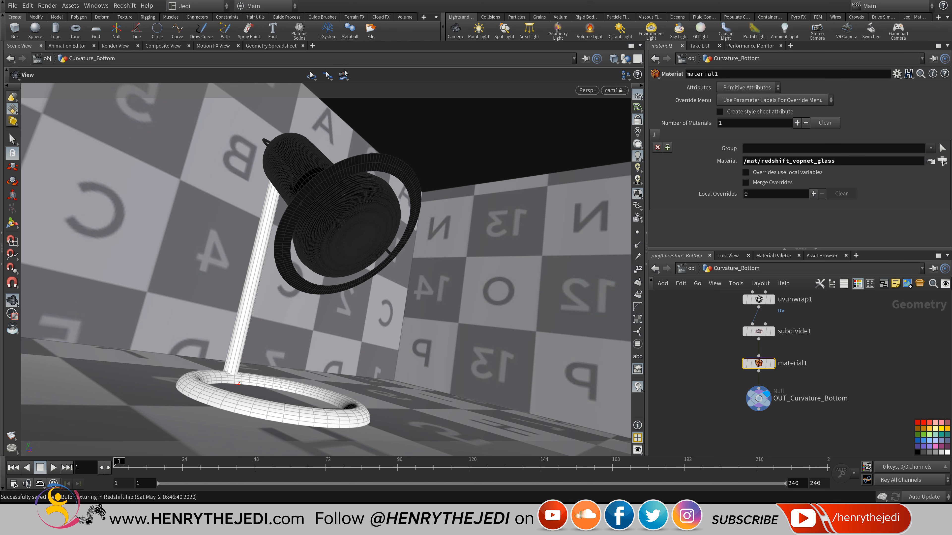
Save the scene and go inside Outer_Ring down to its OUT_Ring node.
{"action": "key", "text": "u"}
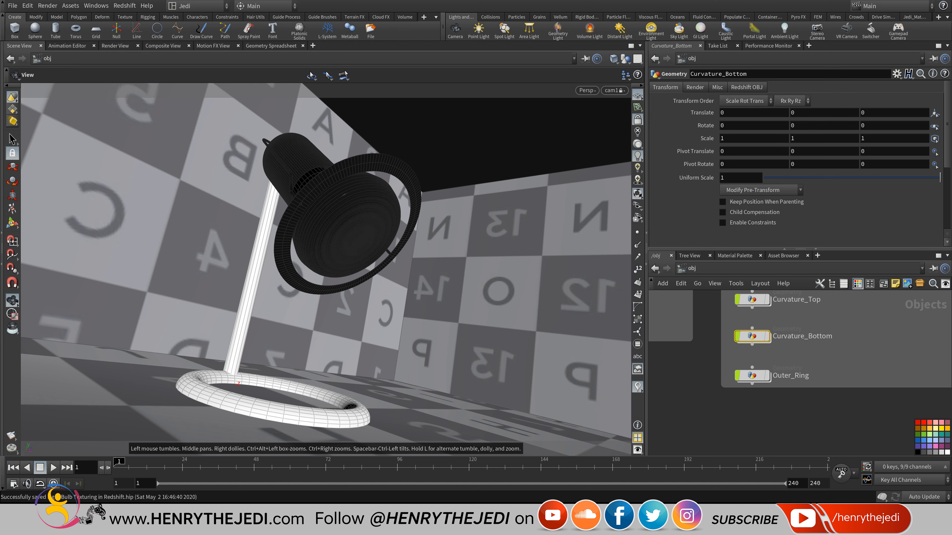
{"action": "key", "text": "ctrl+s"}
{"action": "middle_click_drag", "start_coordinate": [799, 360], "coordinate": [794, 373]}
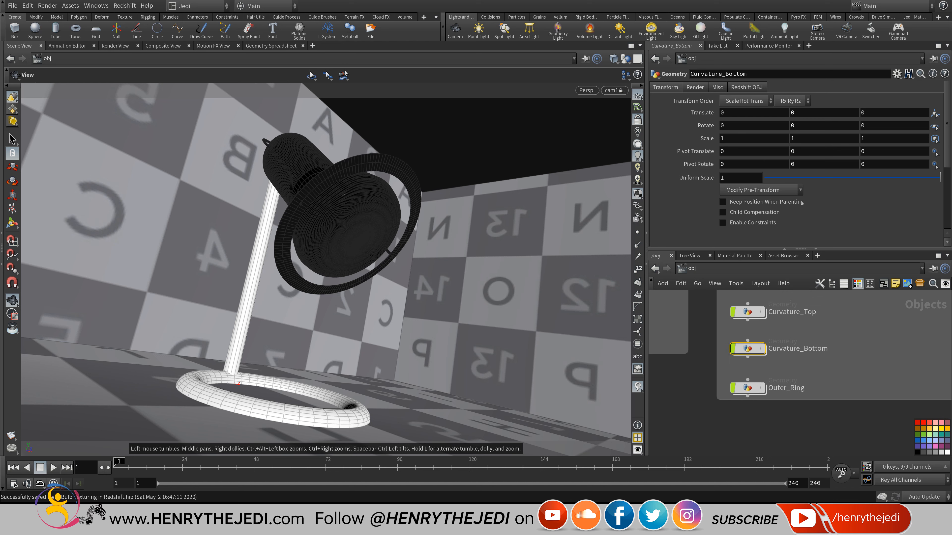
{"action": "double_click", "coordinate": [748, 388]}
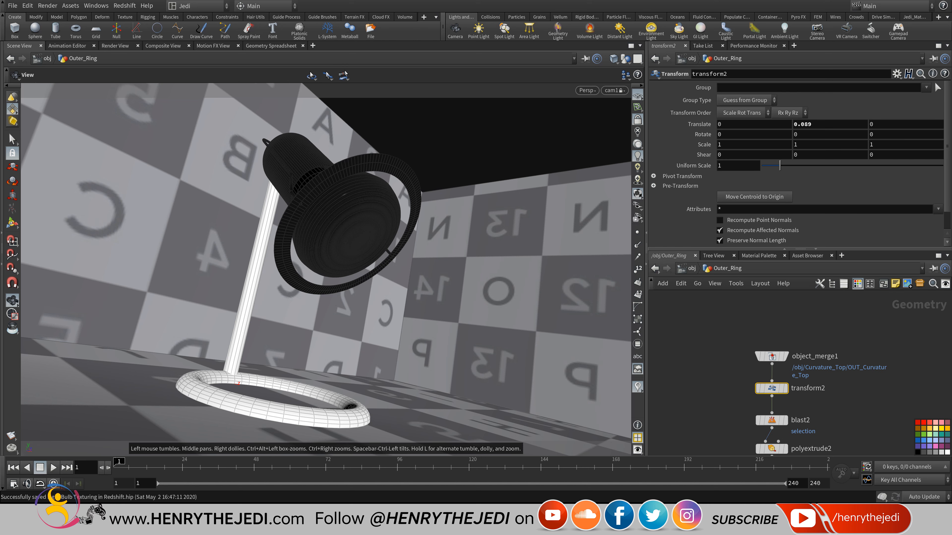
{"action": "middle_click_drag", "start_coordinate": [802, 407], "coordinate": [804, 310]}
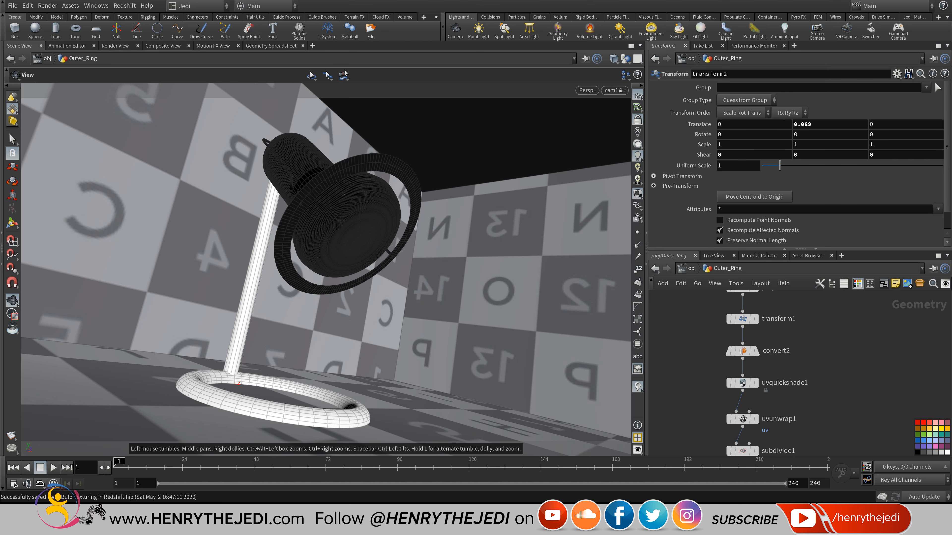
{"action": "middle_click_drag", "start_coordinate": [783, 429], "coordinate": [785, 372]}
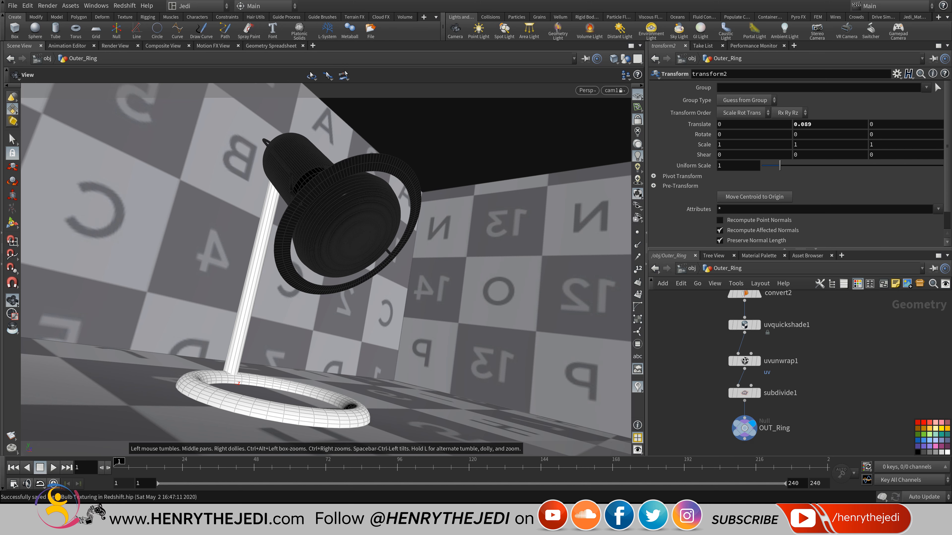
Add a Material node below subdivide1 assigned redshift_vopnet_glass, then head back up.
{"action": "key", "text": "Tab"}
{"action": "left_click", "coordinate": [746, 401]}
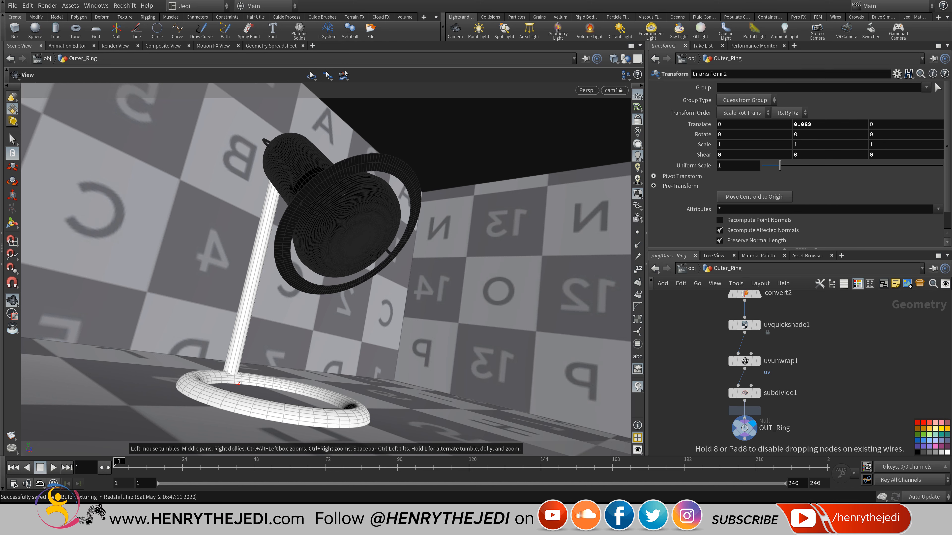
{"action": "left_click", "coordinate": [745, 414]}
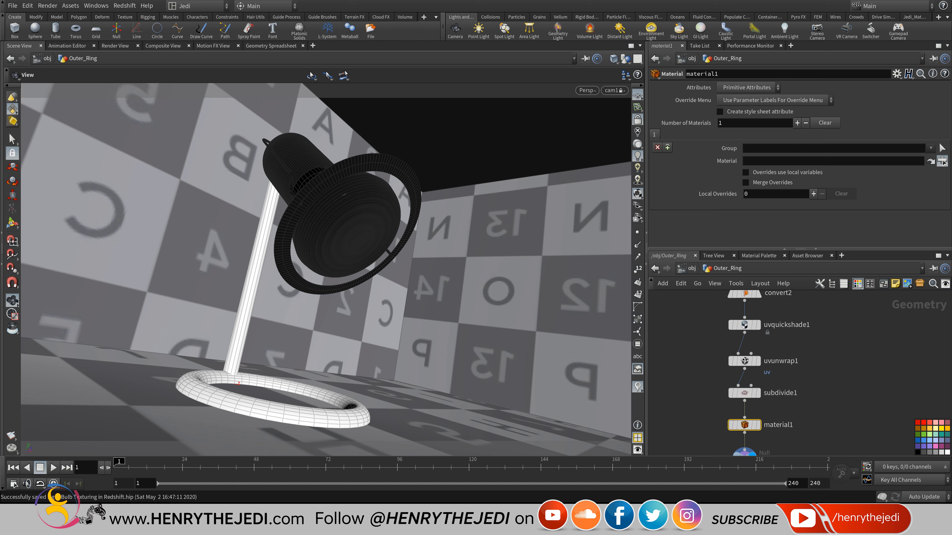
{"action": "left_click", "coordinate": [942, 161]}
{"action": "double_click", "coordinate": [933, 54]}
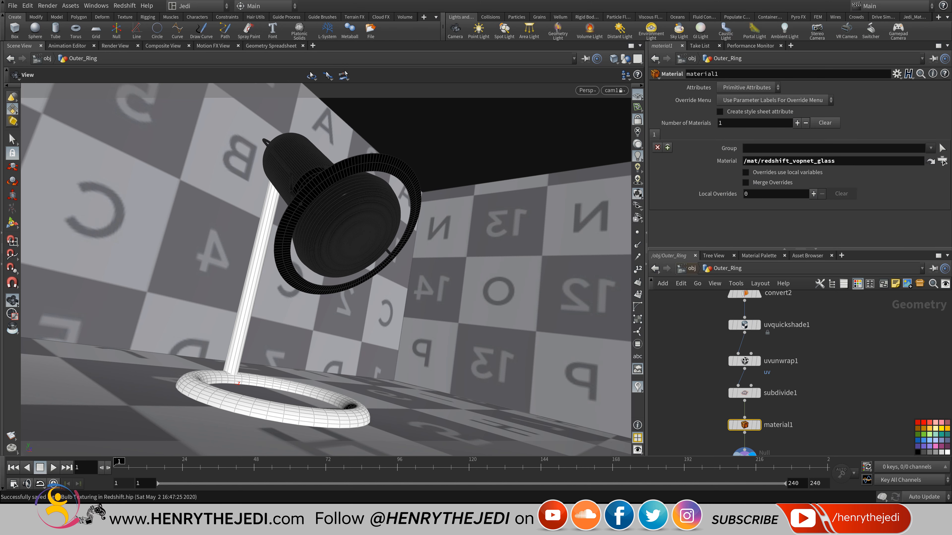
{"action": "left_click", "coordinate": [690, 269]}
{"action": "left_click", "coordinate": [690, 268]}
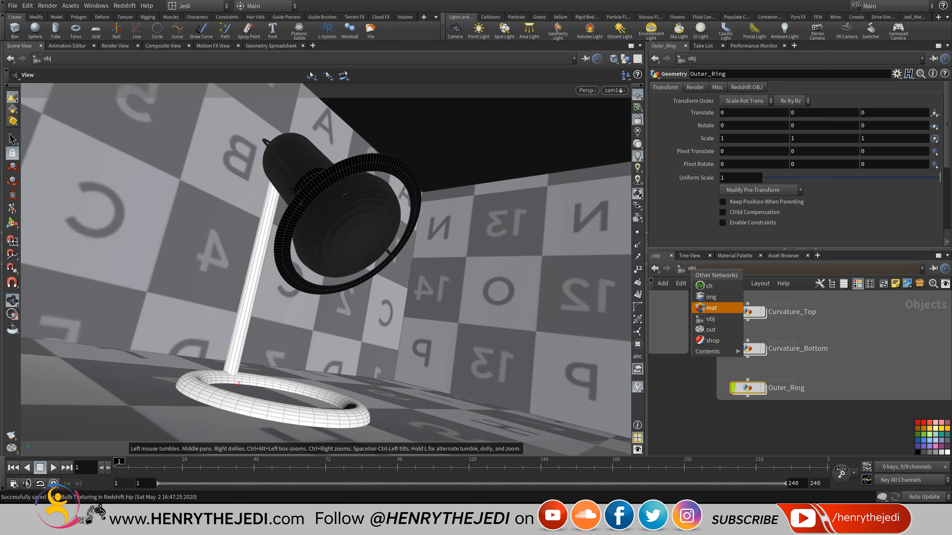
In the materials network, reposition redshift_vopnet_glass and colour the iron black material node black.
{"action": "left_click", "coordinate": [711, 308]}
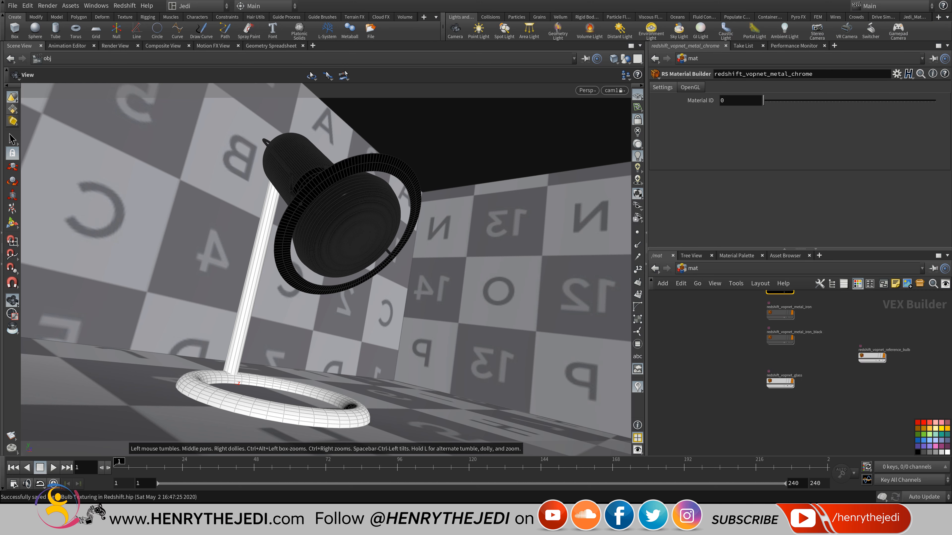
{"action": "scroll", "coordinate": [785, 415], "scroll_direction": "up", "scroll_amount": 3}
{"action": "mouse_move", "coordinate": [772, 433]}
{"action": "left_mouse_down"}
{"action": "mouse_move", "coordinate": [770, 398]}
{"action": "mouse_move", "coordinate": [772, 417]}
{"action": "left_mouse_up"}
{"action": "left_click", "coordinate": [772, 373]}
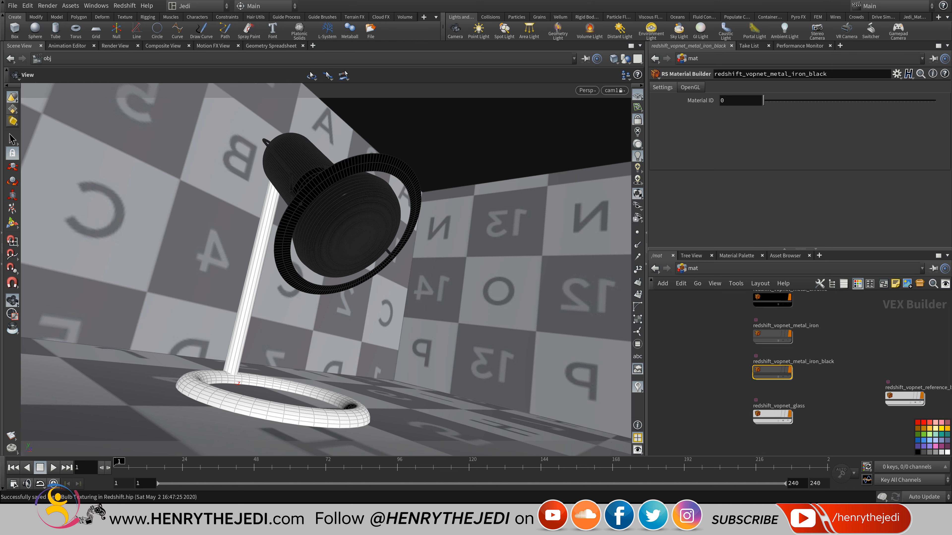
{"action": "left_click", "coordinate": [918, 452]}
{"action": "scroll", "coordinate": [771, 414], "scroll_direction": "up", "scroll_amount": 1}
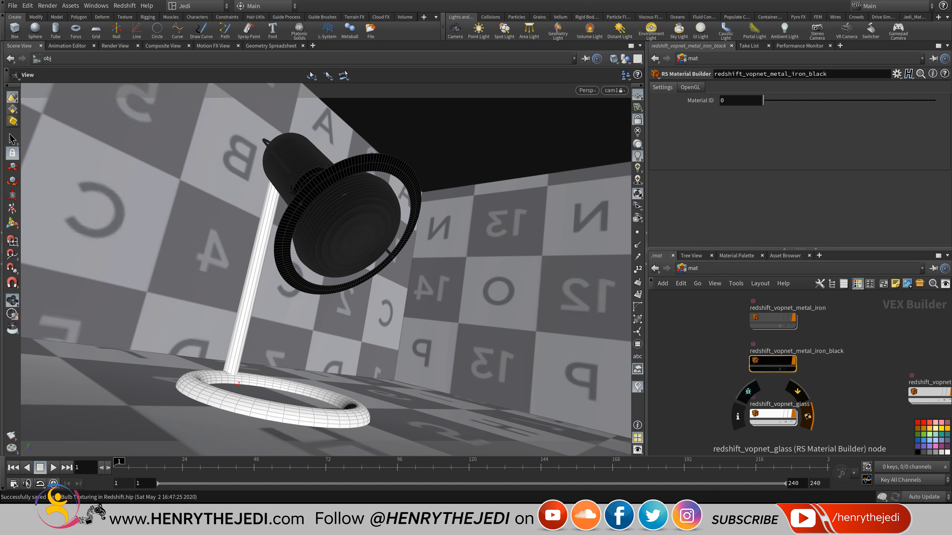
Inside the glass material builder, add an RS Material wired into the Surface input.
{"action": "left_click", "coordinate": [771, 414]}
{"action": "double_click", "coordinate": [771, 415]}
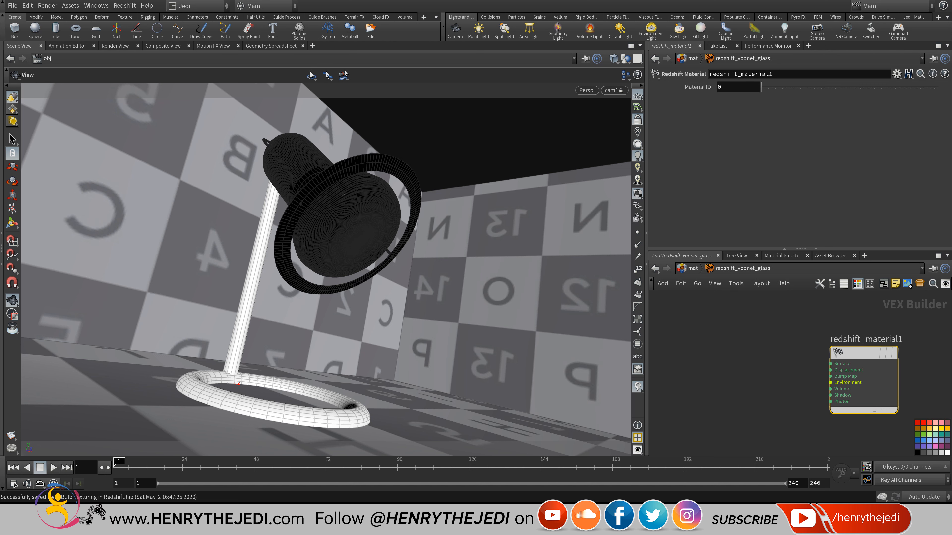
{"action": "key", "text": "Tab"}
{"action": "mouse_move", "coordinate": [746, 382]}
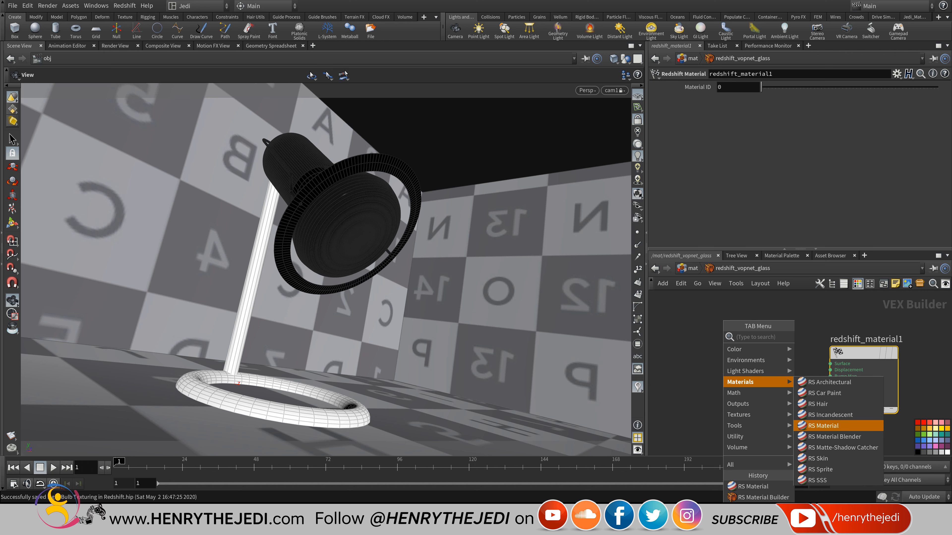
{"action": "left_click", "coordinate": [824, 426]}
{"action": "left_click", "coordinate": [753, 352]}
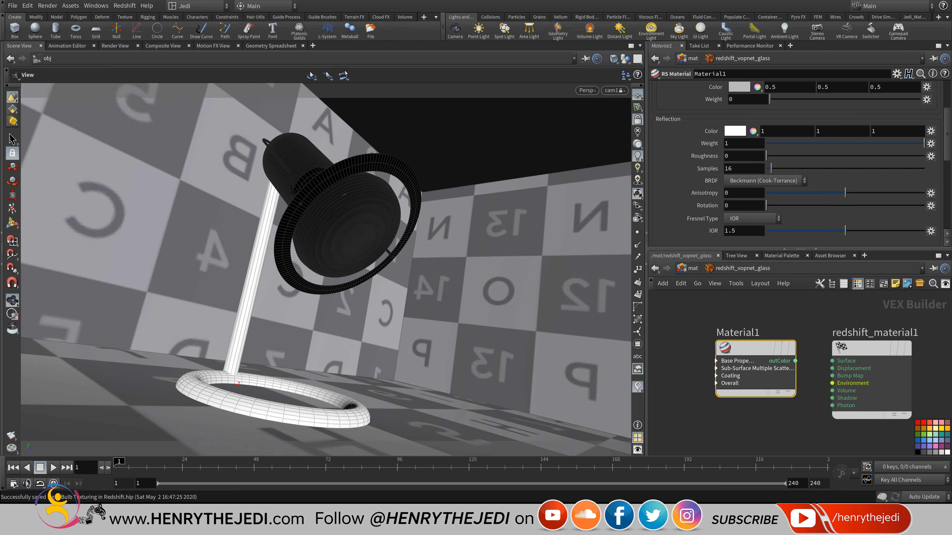
{"action": "left_click", "coordinate": [795, 360]}
{"action": "left_click", "coordinate": [832, 361]}
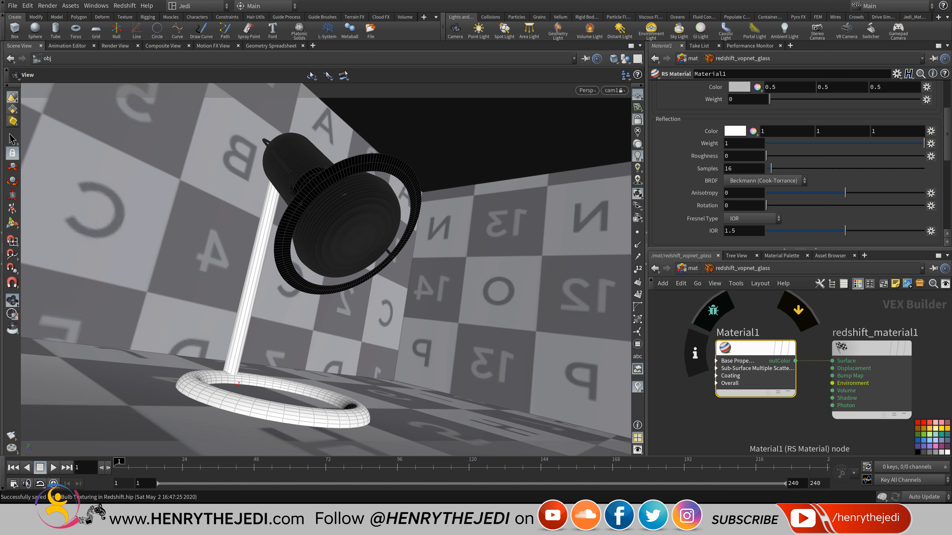
Apply the Glass preset to Material1 and view the rendered lamp.
{"action": "scroll", "coordinate": [798, 165], "scroll_direction": "up", "scroll_amount": 4}
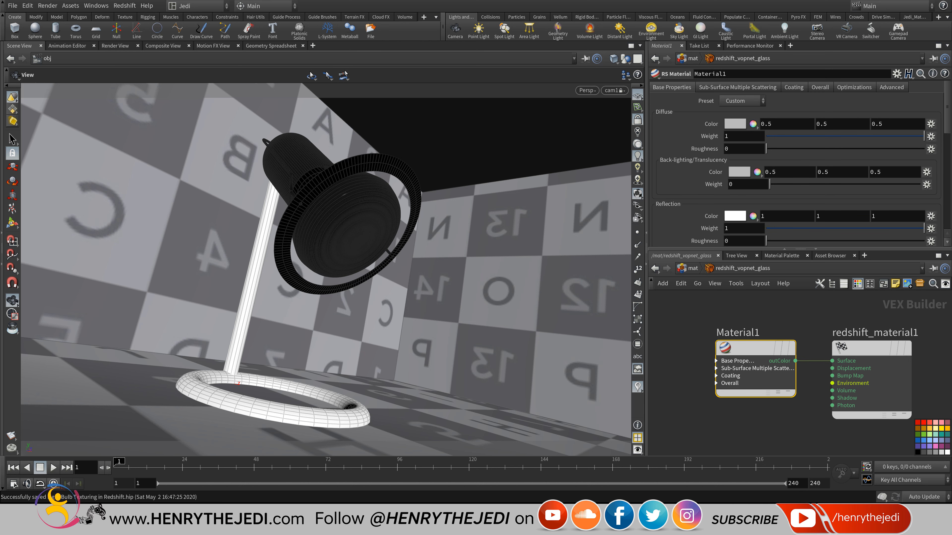
{"action": "left_click", "coordinate": [742, 100]}
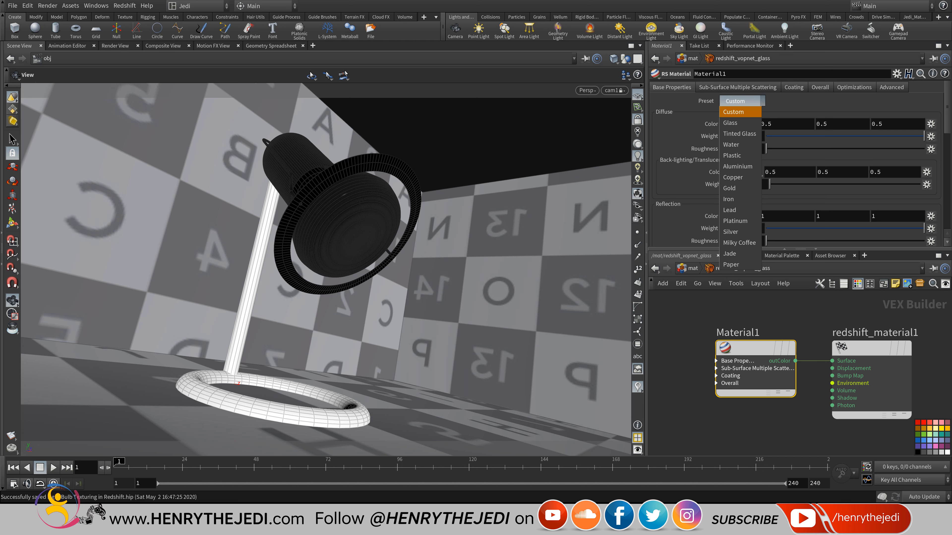
{"action": "left_click", "coordinate": [740, 122]}
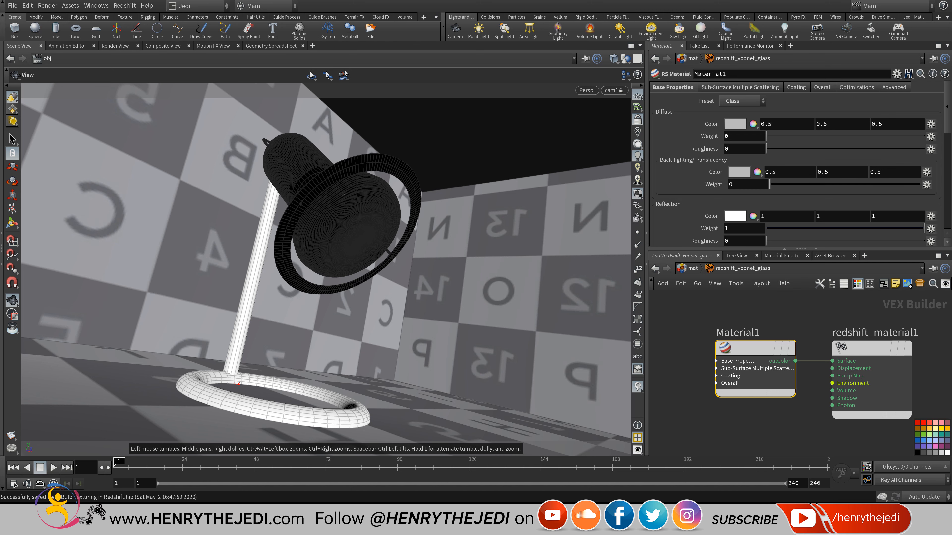
{"action": "left_click", "coordinate": [118, 46]}
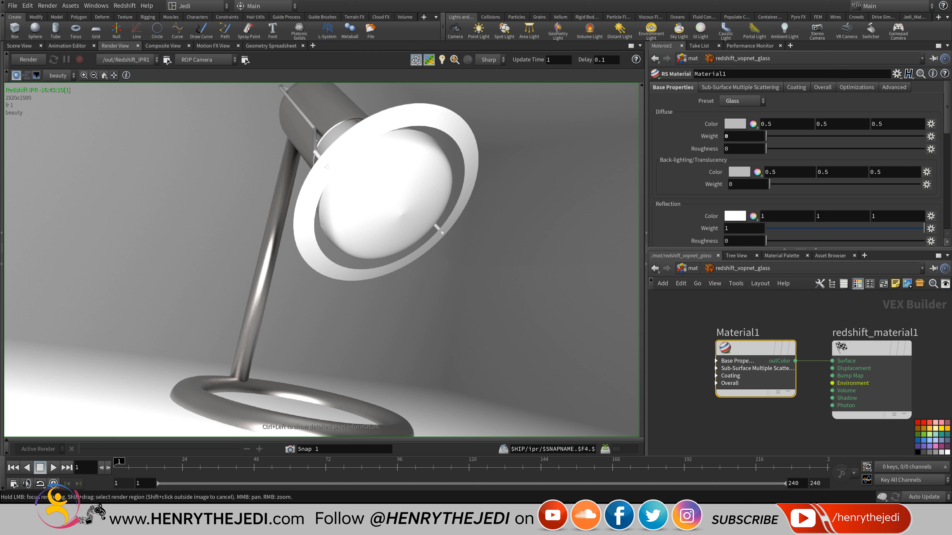
Restart the IPR render and set the glass Reflection IOR to 2.
{"action": "left_click", "coordinate": [54, 59]}
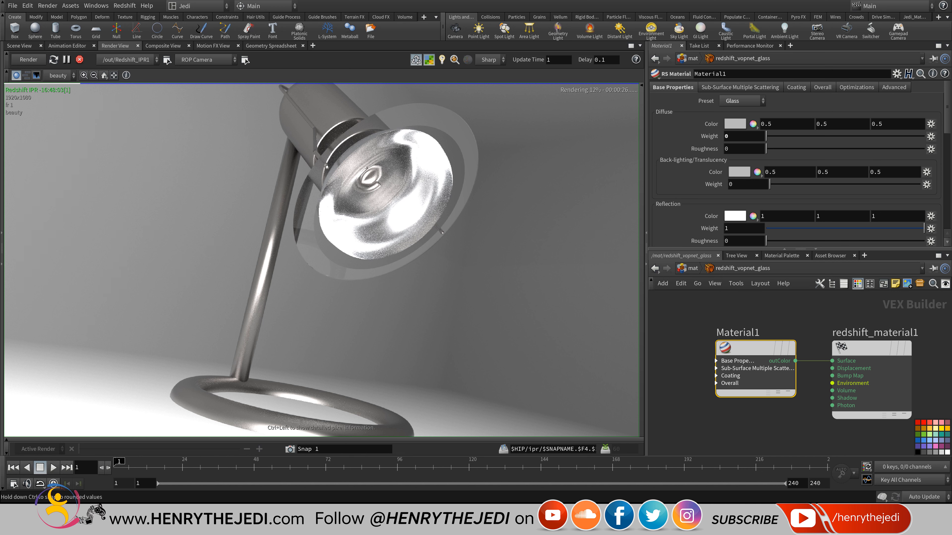
{"action": "scroll", "coordinate": [798, 169], "scroll_direction": "down", "scroll_amount": 3}
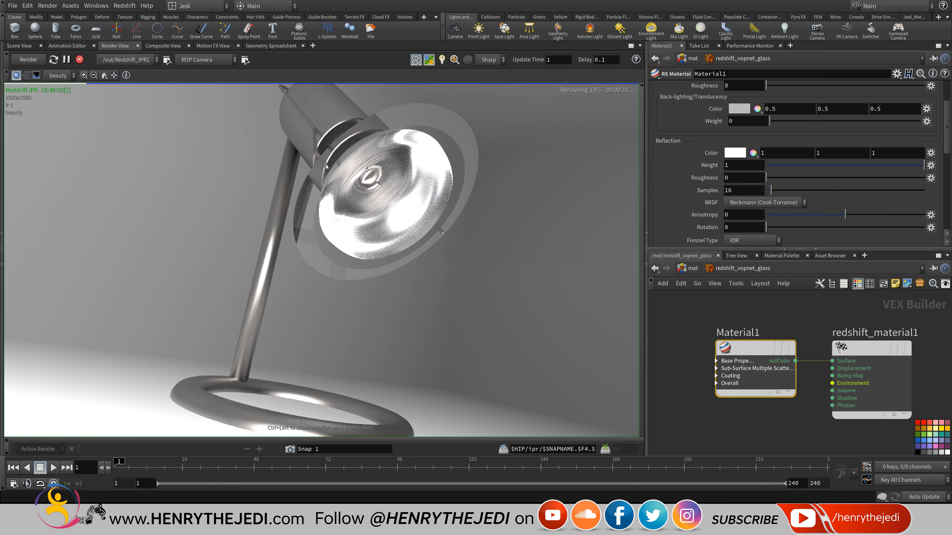
{"action": "scroll", "coordinate": [798, 169], "scroll_direction": "down", "scroll_amount": 2}
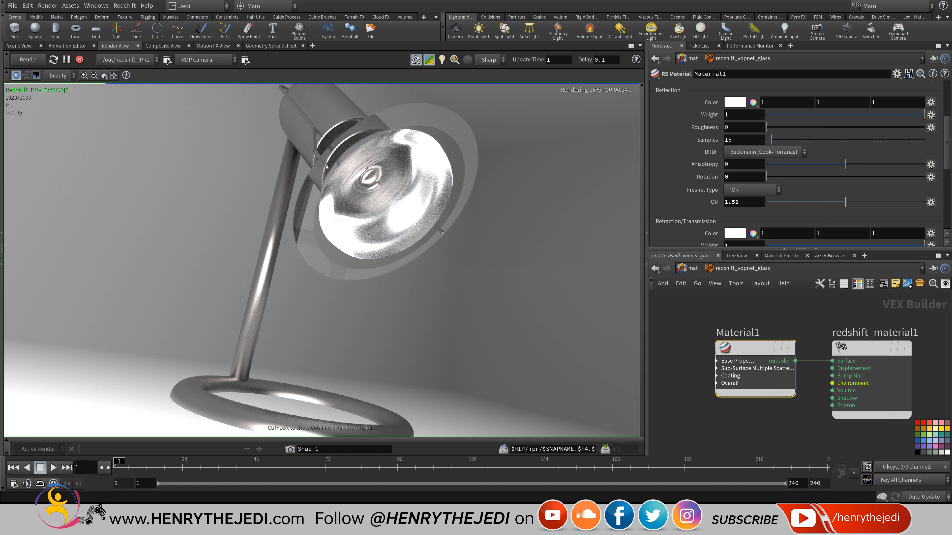
{"action": "left_click_drag", "start_coordinate": [742, 202], "coordinate": [715, 201]}
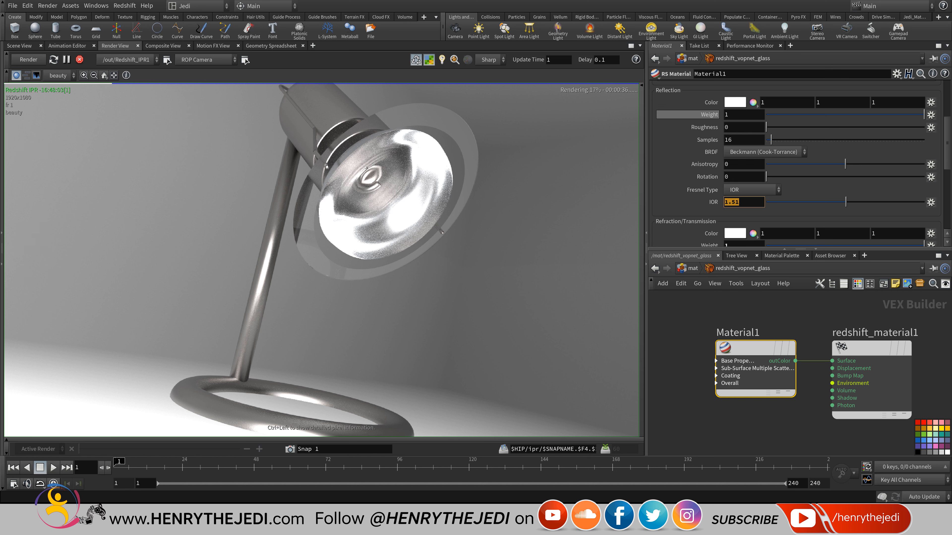
{"action": "type", "text": "2"}
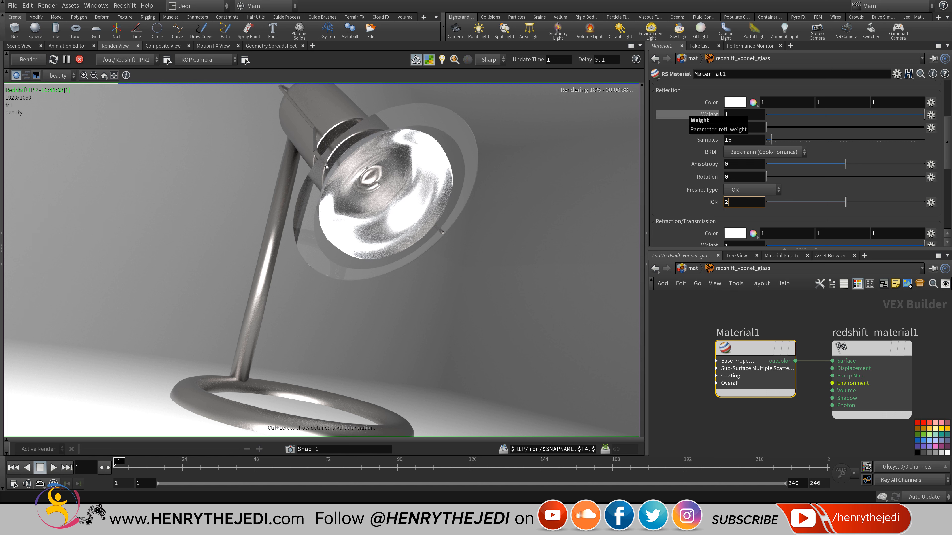
{"action": "key", "text": "Return"}
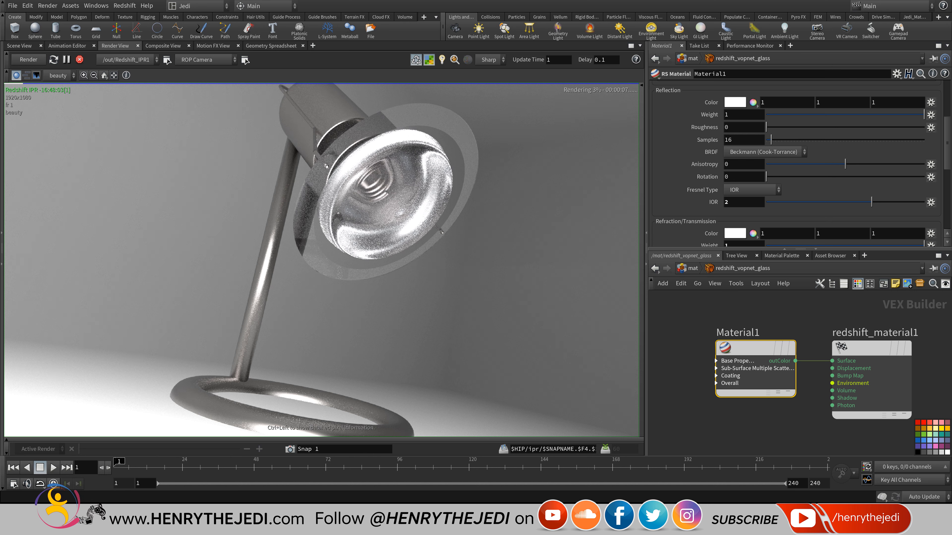
{"action": "key", "text": "Return"}
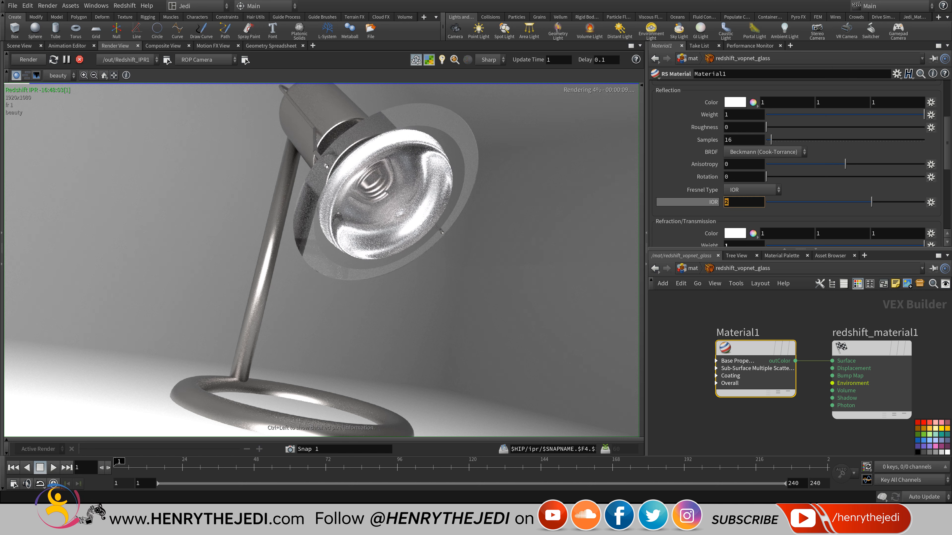
Zoom the render view in and out, then go up to the /mat material list.
{"action": "scroll", "coordinate": [313, 185], "scroll_direction": "down", "scroll_amount": 3}
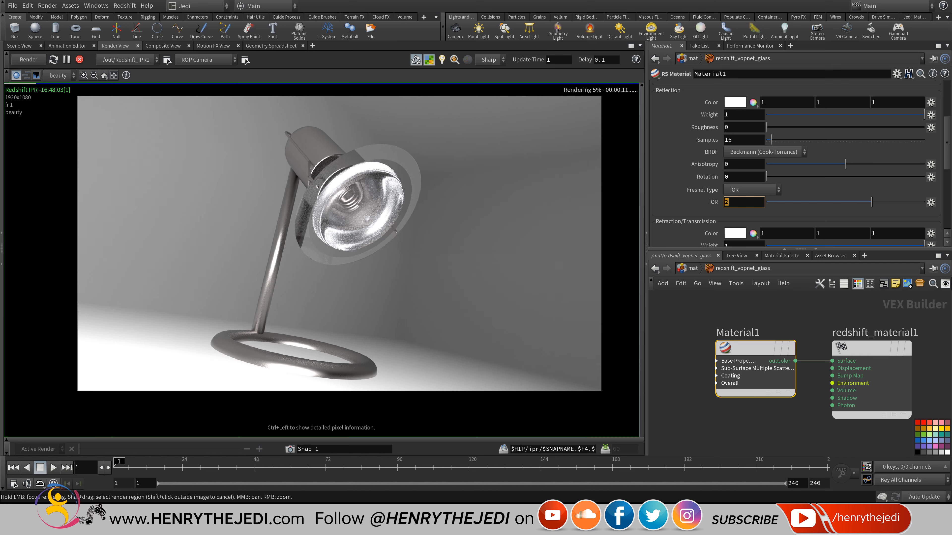
{"action": "scroll", "coordinate": [313, 185], "scroll_direction": "up", "scroll_amount": 10}
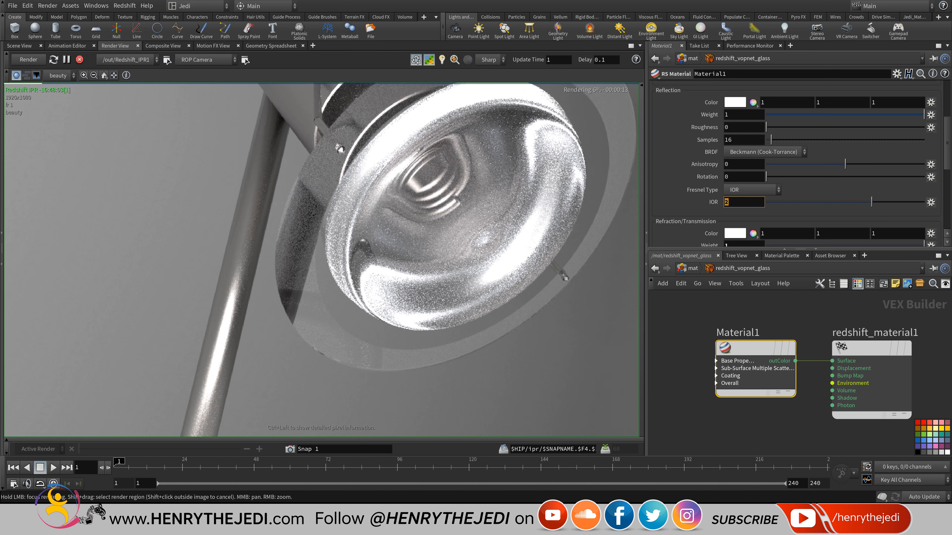
{"action": "scroll", "coordinate": [321, 260], "scroll_direction": "down", "scroll_amount": 5}
{"action": "scroll", "coordinate": [321, 260], "scroll_direction": "down", "scroll_amount": 1}
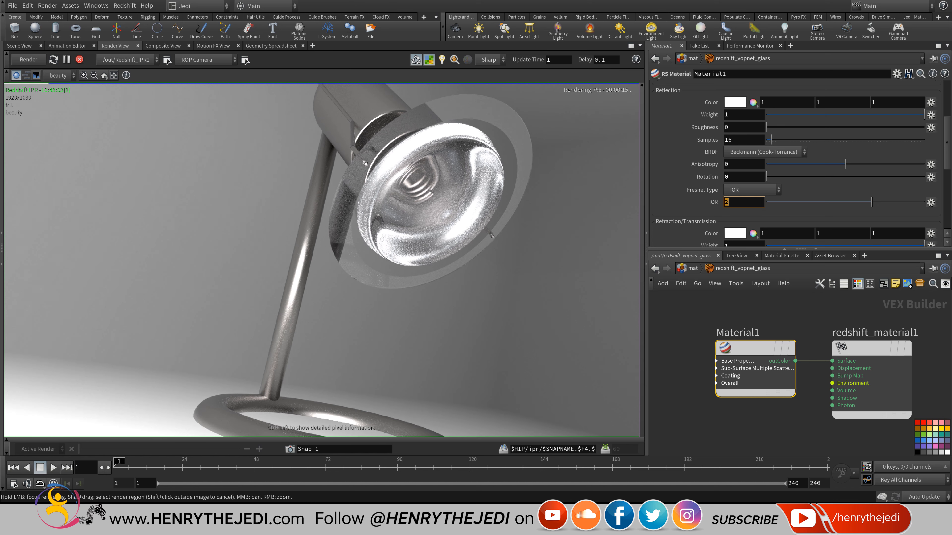
{"action": "scroll", "coordinate": [321, 260], "scroll_direction": "down", "scroll_amount": 1}
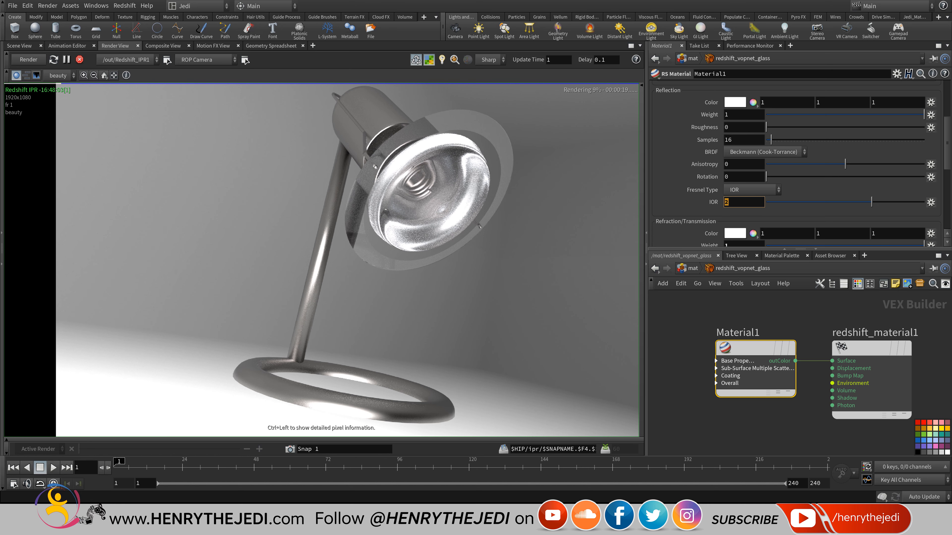
{"action": "key", "text": "u"}
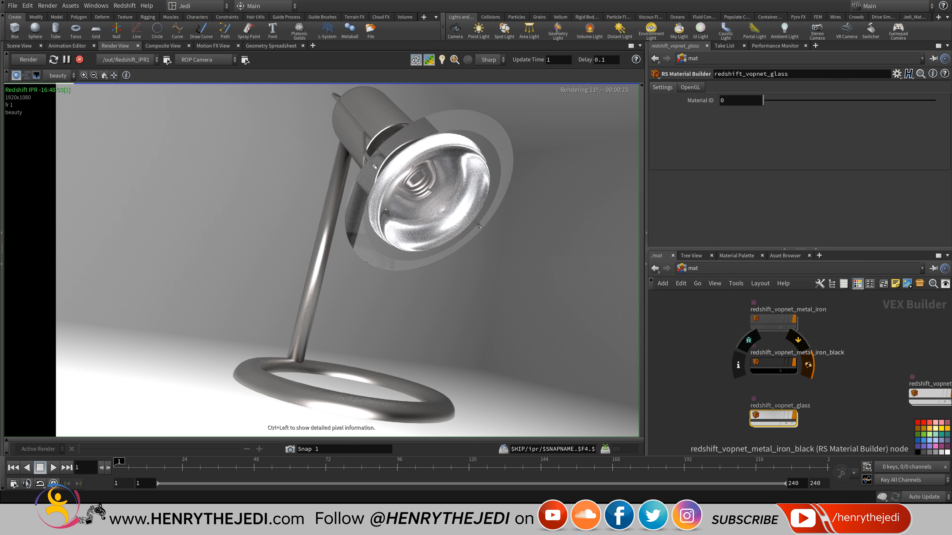
{"action": "double_click", "coordinate": [776, 362]}
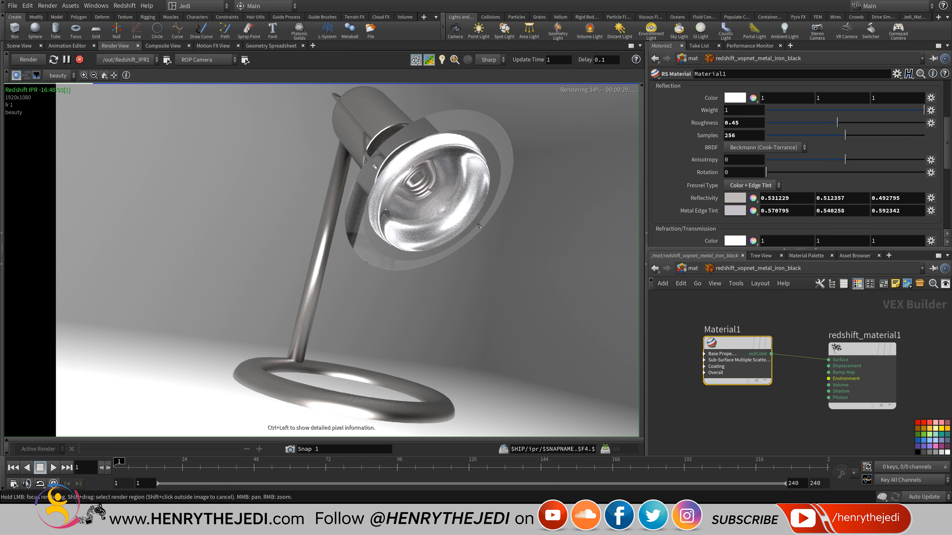
{"action": "scroll", "coordinate": [798, 165], "scroll_direction": "up", "scroll_amount": 5}
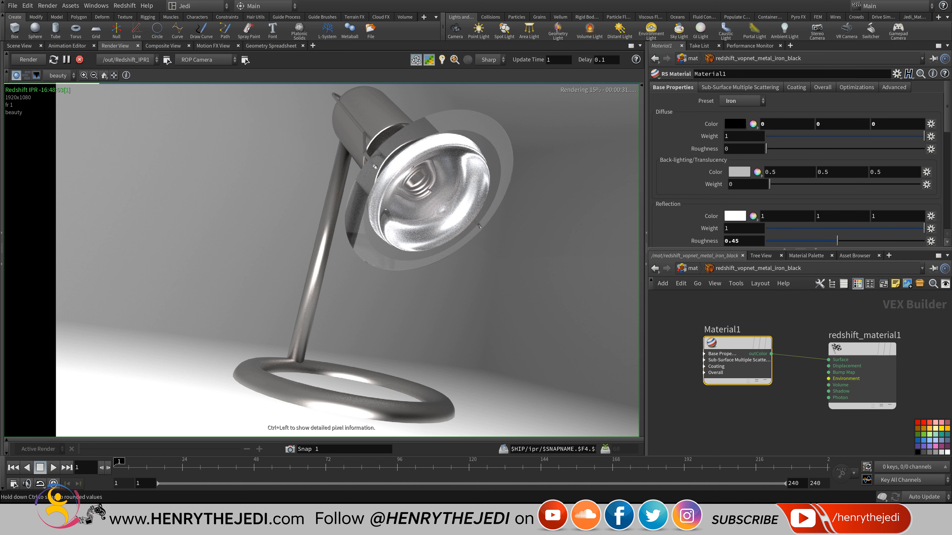
{"action": "scroll", "coordinate": [798, 165], "scroll_direction": "down", "scroll_amount": 3}
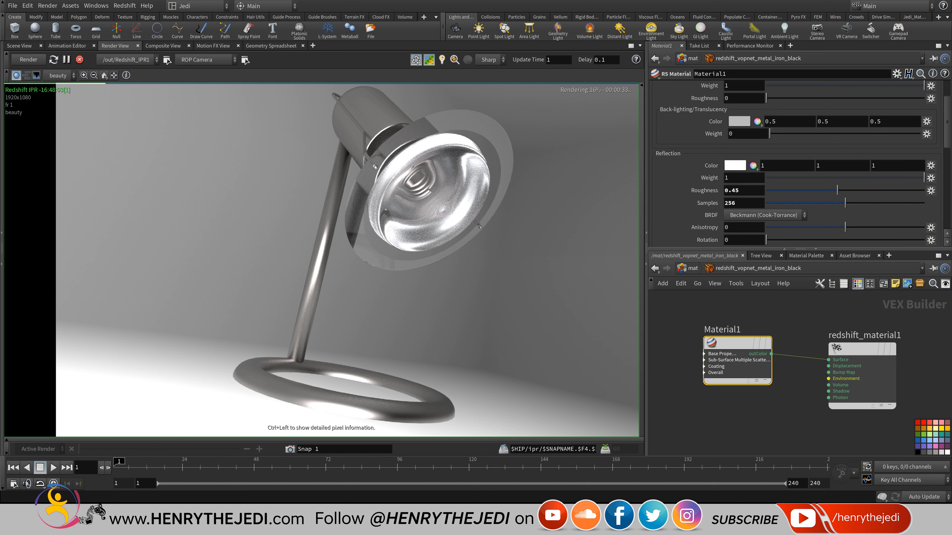
{"action": "scroll", "coordinate": [798, 165], "scroll_direction": "up", "scroll_amount": 3}
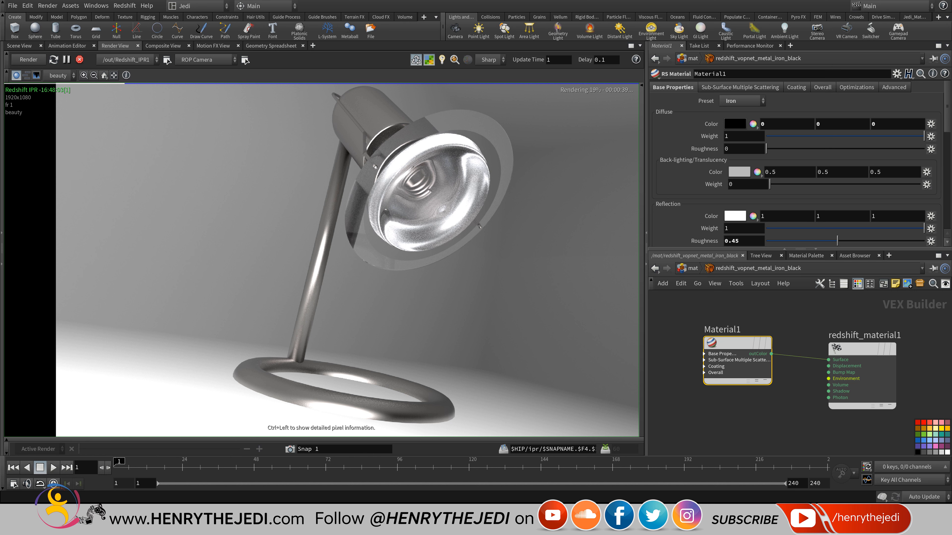
{"action": "scroll", "coordinate": [800, 164], "scroll_direction": "down", "scroll_amount": 1}
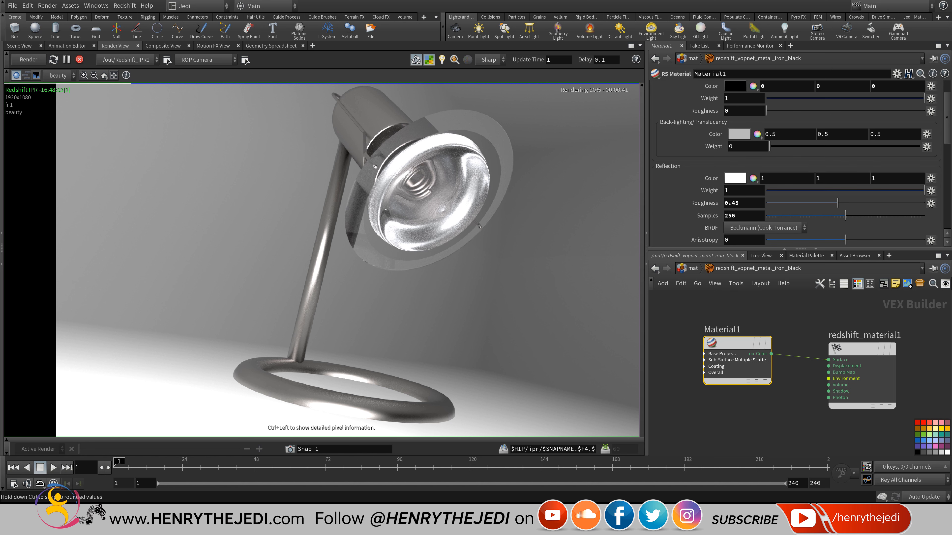
{"action": "left_click_drag", "start_coordinate": [924, 190], "coordinate": [846, 190]}
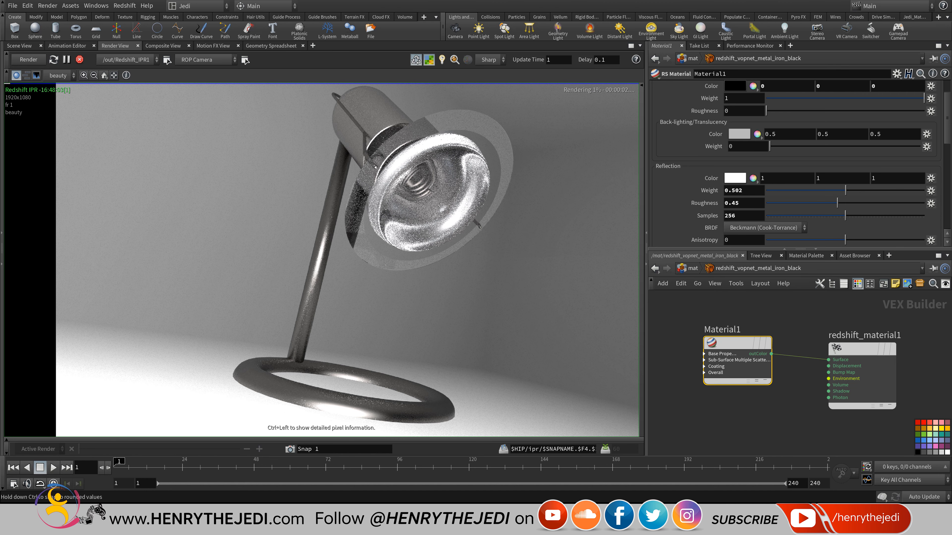
{"action": "left_click_drag", "start_coordinate": [846, 190], "coordinate": [797, 190]}
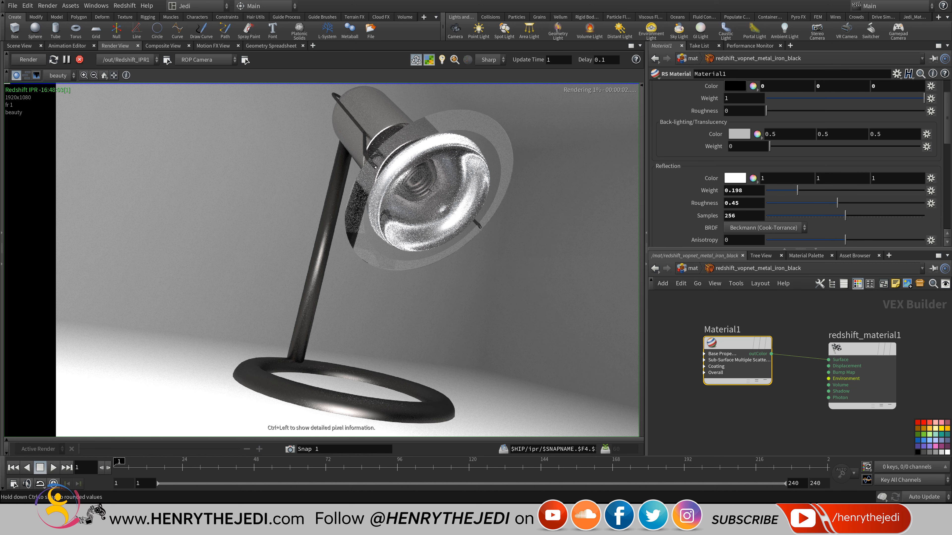
{"action": "left_click_drag", "start_coordinate": [797, 191], "coordinate": [831, 190]}
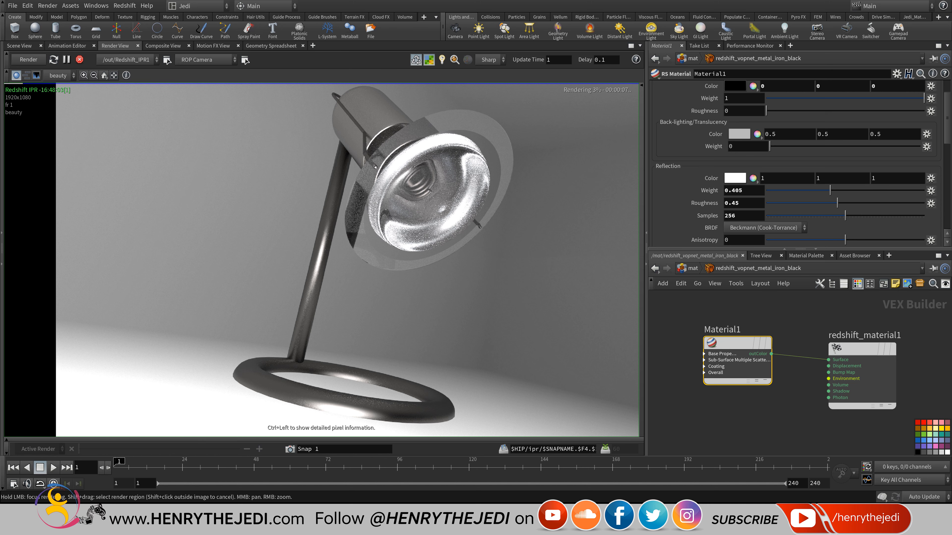
{"action": "middle_click_drag", "start_coordinate": [336, 260], "coordinate": [289, 261]}
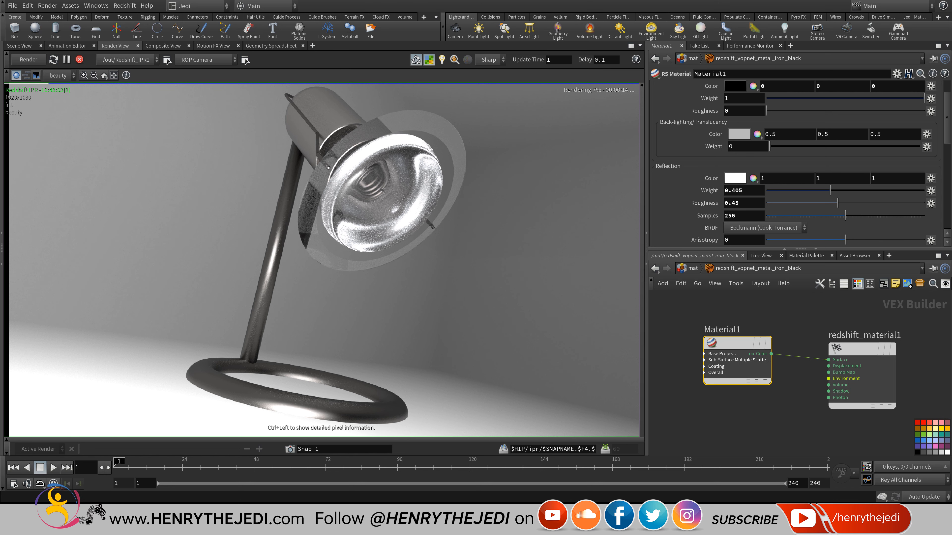
{"action": "left_click", "coordinate": [622, 527]}
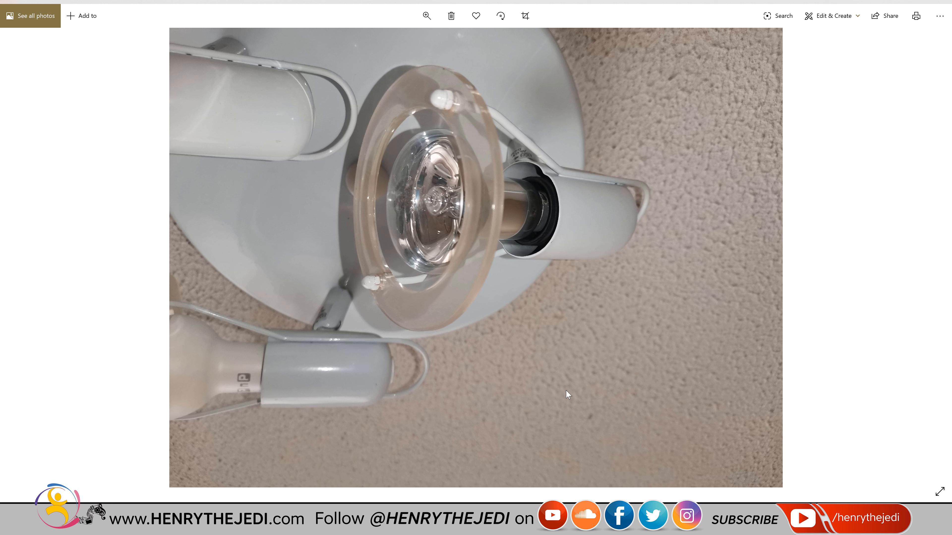
{"action": "key", "text": "alt+Tab"}
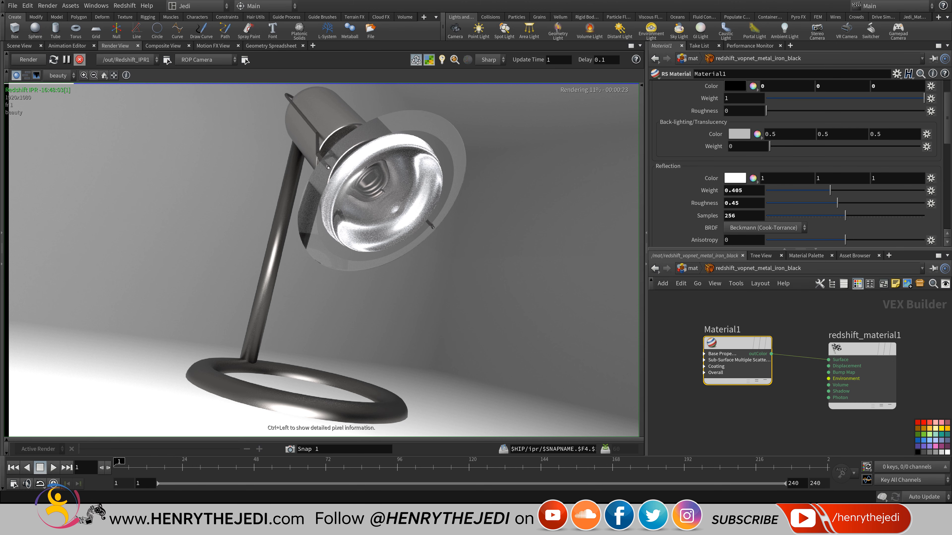
Switch to Scene View and take the network back up to the object level.
{"action": "left_click", "coordinate": [20, 46]}
{"action": "left_click", "coordinate": [115, 46]}
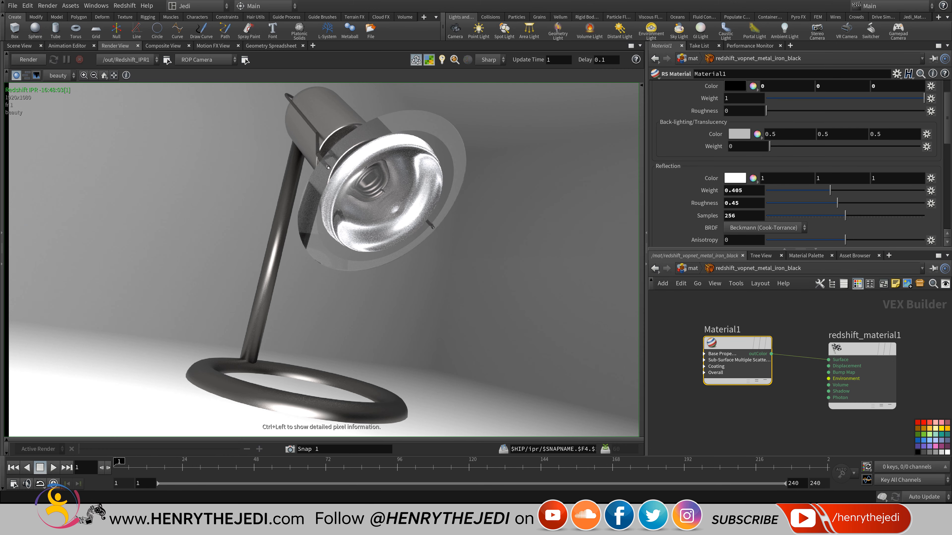
{"action": "left_click", "coordinate": [19, 46]}
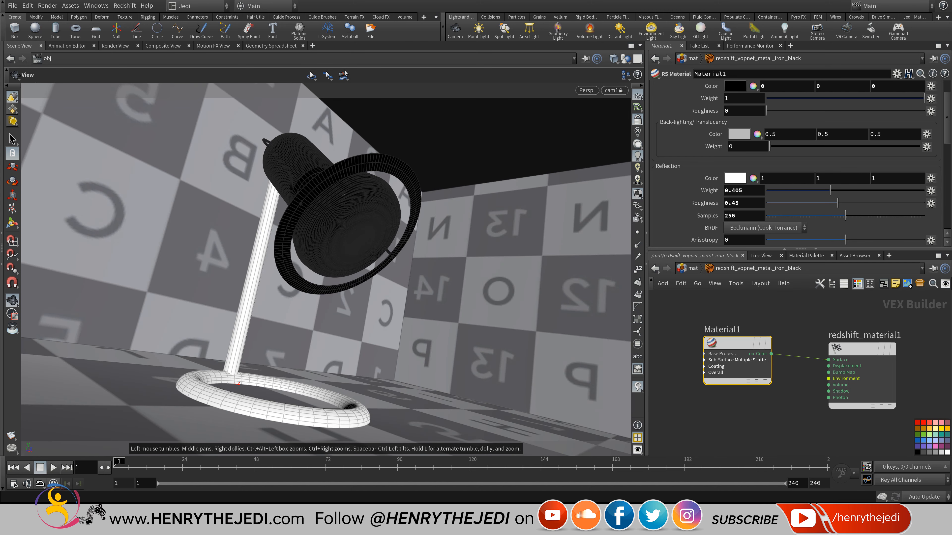
{"action": "middle_click_drag", "start_coordinate": [769, 409], "coordinate": [825, 389]}
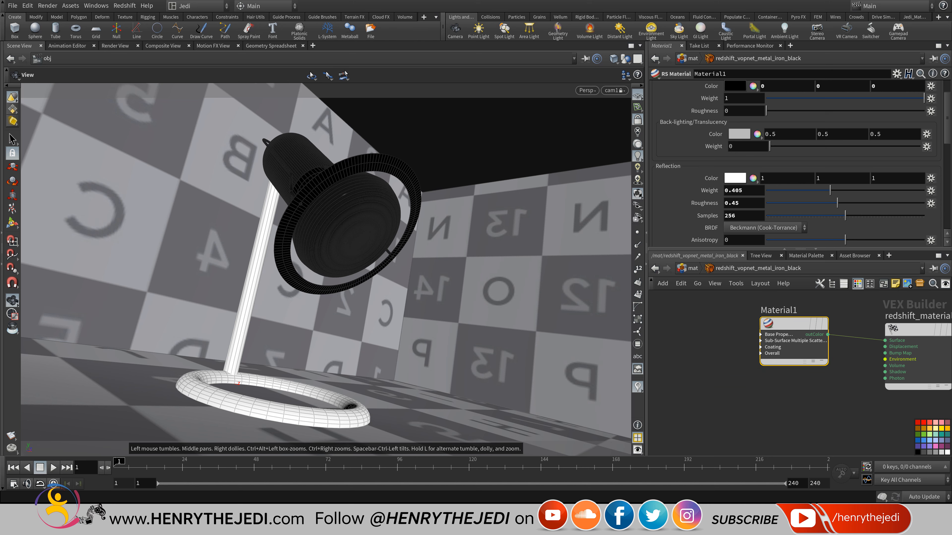
{"action": "left_click", "coordinate": [689, 269]}
{"action": "left_click", "coordinate": [690, 268]}
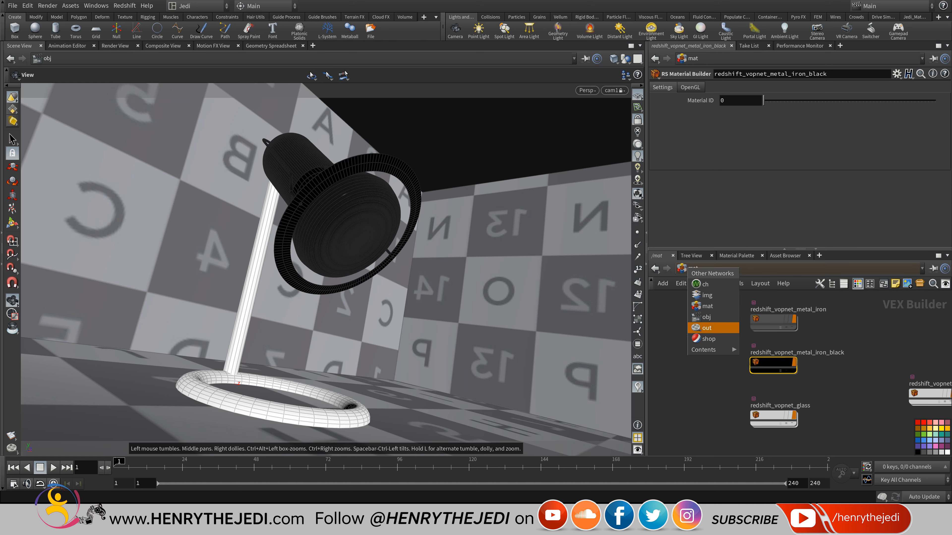
{"action": "left_click", "coordinate": [707, 317]}
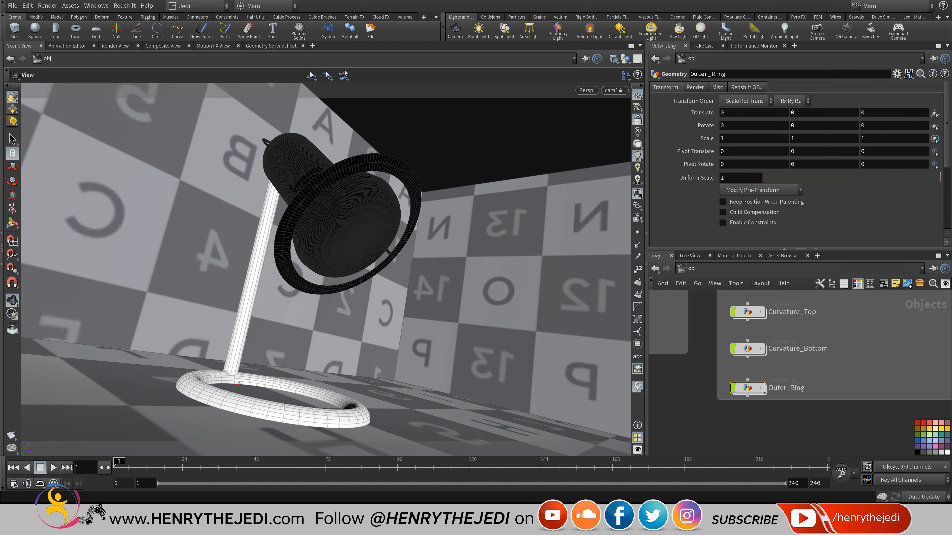
{"action": "right_click", "coordinate": [718, 525]}
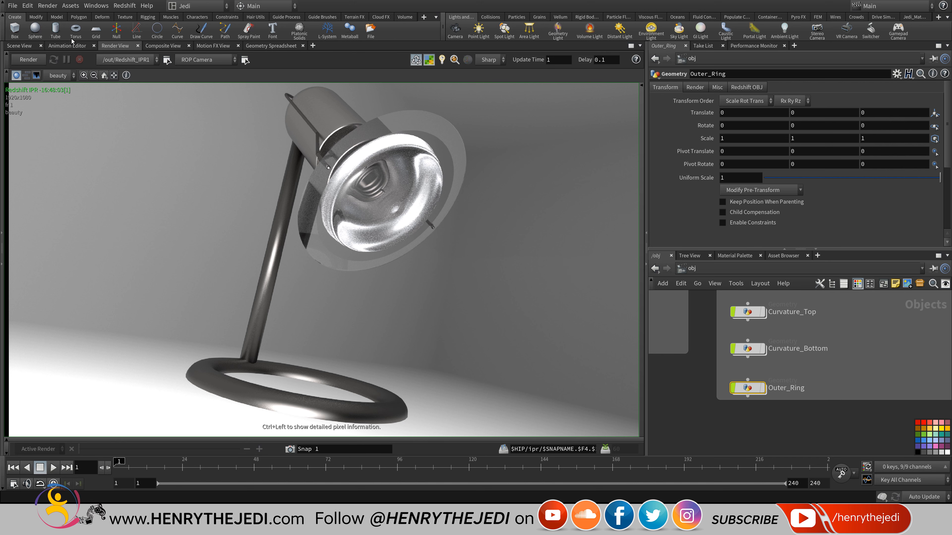
Select Curvature_Top, hide all other objects, and unlock the viewport from the camera.
{"action": "left_click", "coordinate": [21, 48]}
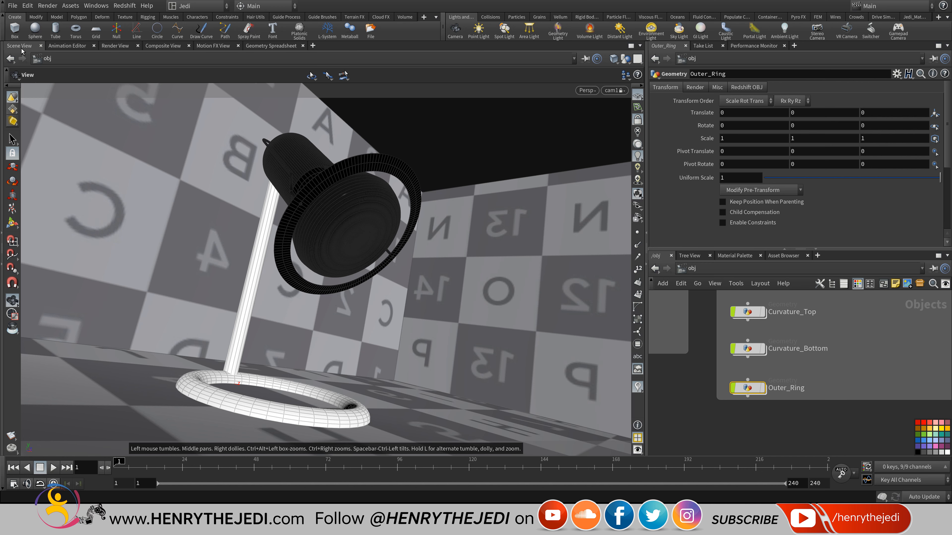
{"action": "scroll", "coordinate": [830, 353], "scroll_direction": "down", "scroll_amount": 8}
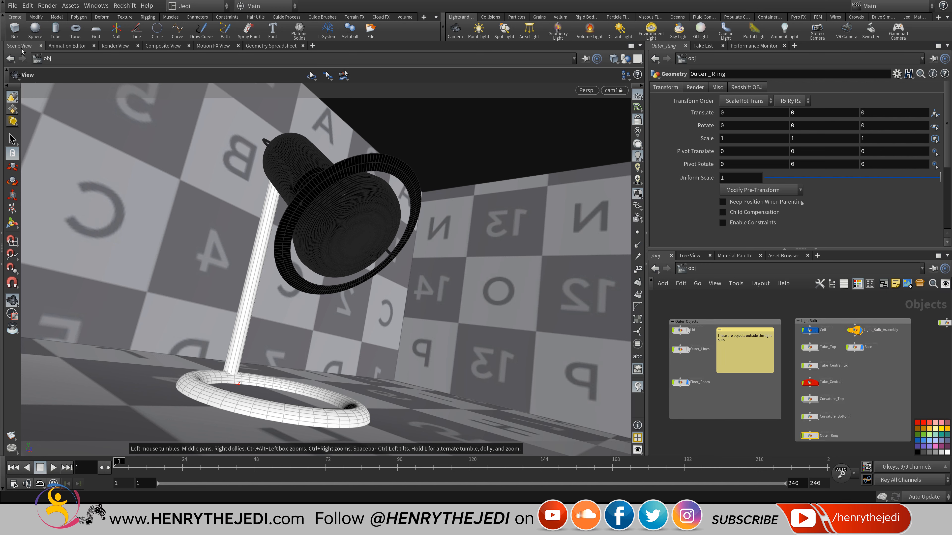
{"action": "scroll", "coordinate": [831, 337], "scroll_direction": "up", "scroll_amount": 8}
{"action": "mouse_move", "coordinate": [830, 394]}
{"action": "middle_mouse_down"}
{"action": "mouse_move", "coordinate": [802, 446]}
{"action": "mouse_move", "coordinate": [804, 296]}
{"action": "mouse_move", "coordinate": [798, 320]}
{"action": "middle_mouse_up"}
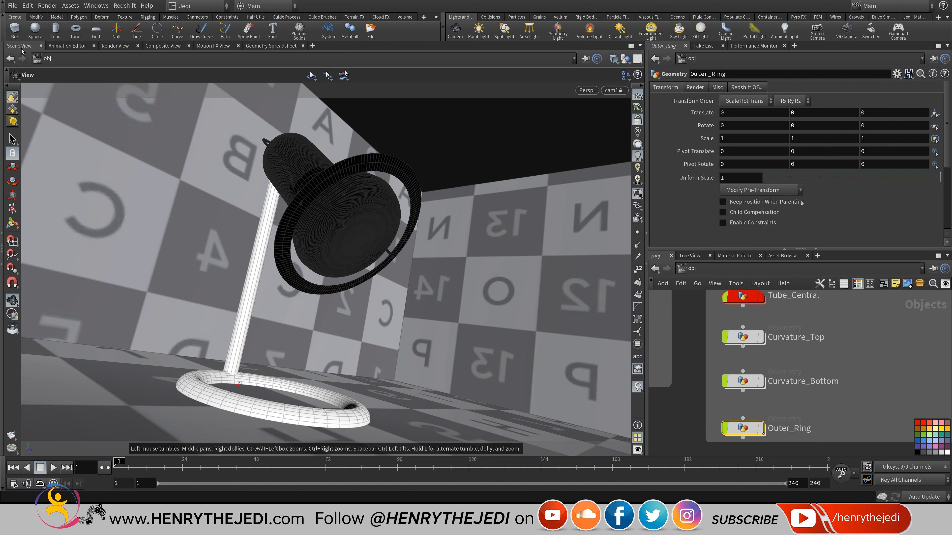
{"action": "left_click", "coordinate": [761, 337]}
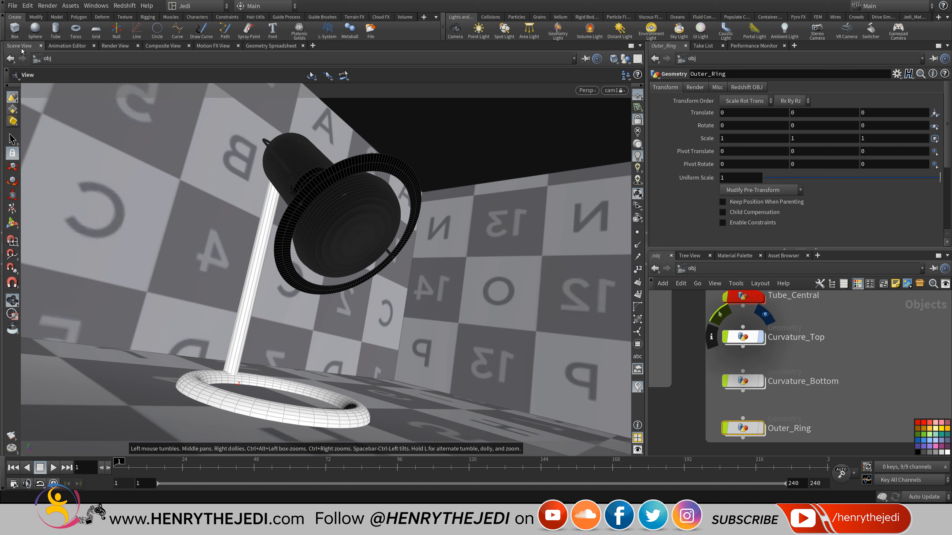
{"action": "left_click", "coordinate": [743, 337]}
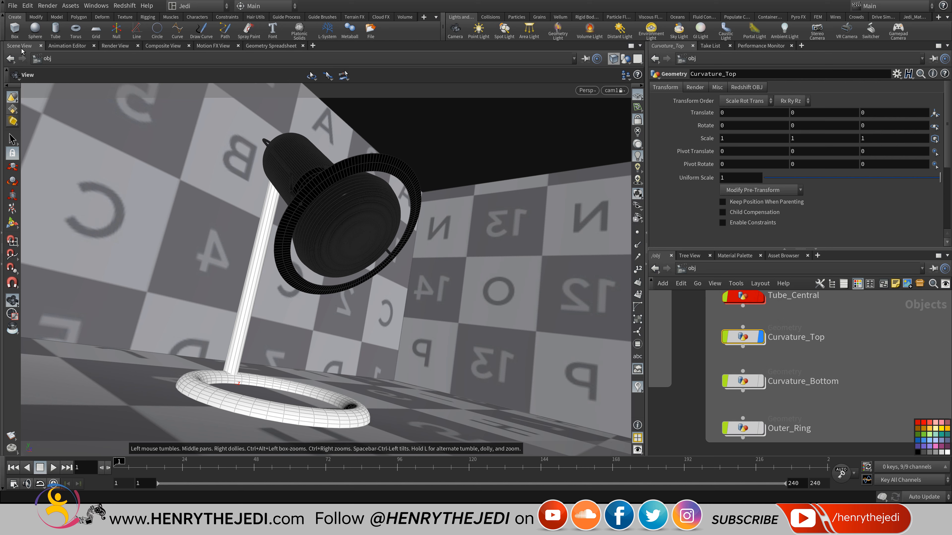
{"action": "left_click", "coordinate": [625, 58]}
{"action": "left_click", "coordinate": [659, 92]}
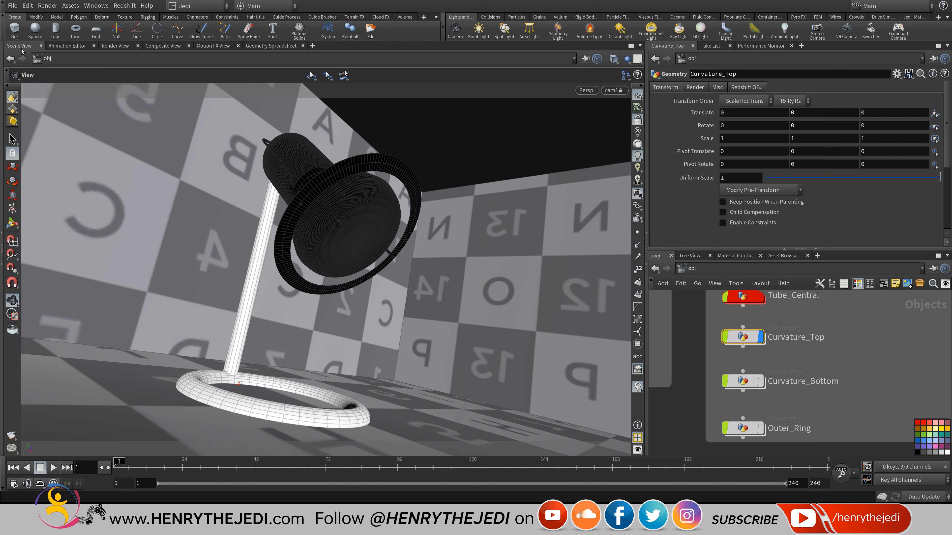
{"action": "left_click", "coordinate": [638, 120]}
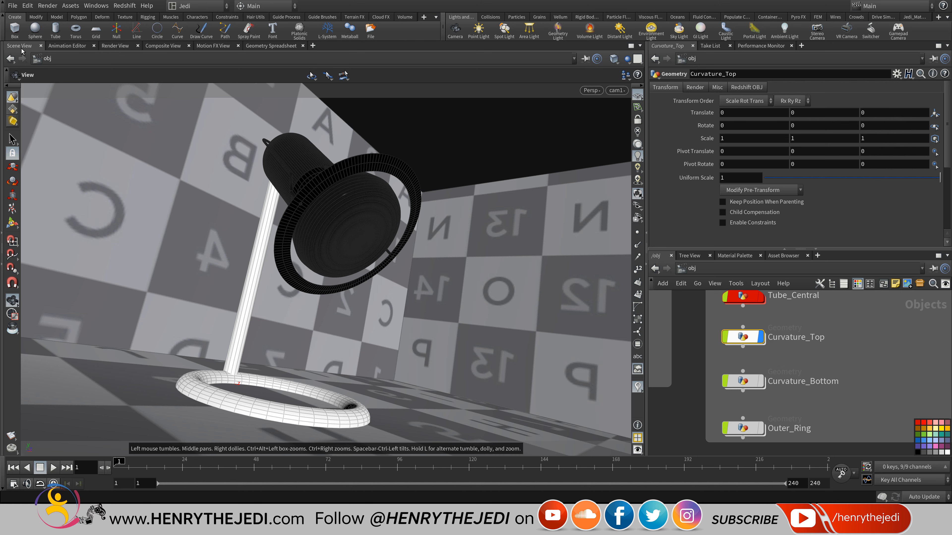
Enter Curvature_Top, frame and tumble the lamp shade, and start adding a Primitive > Tube node.
{"action": "double_click", "coordinate": [742, 336]}
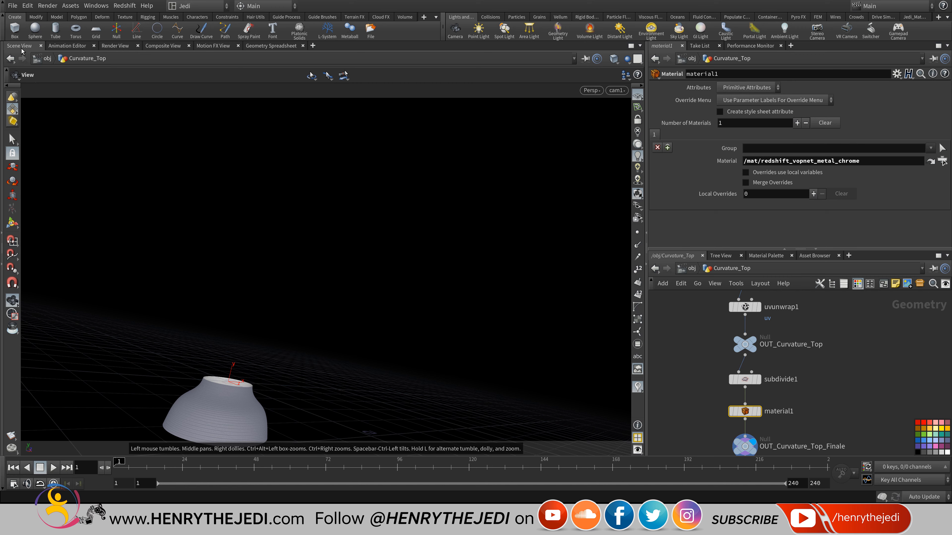
{"action": "left_click_drag", "start_coordinate": [326, 277], "coordinate": [341, 244]}
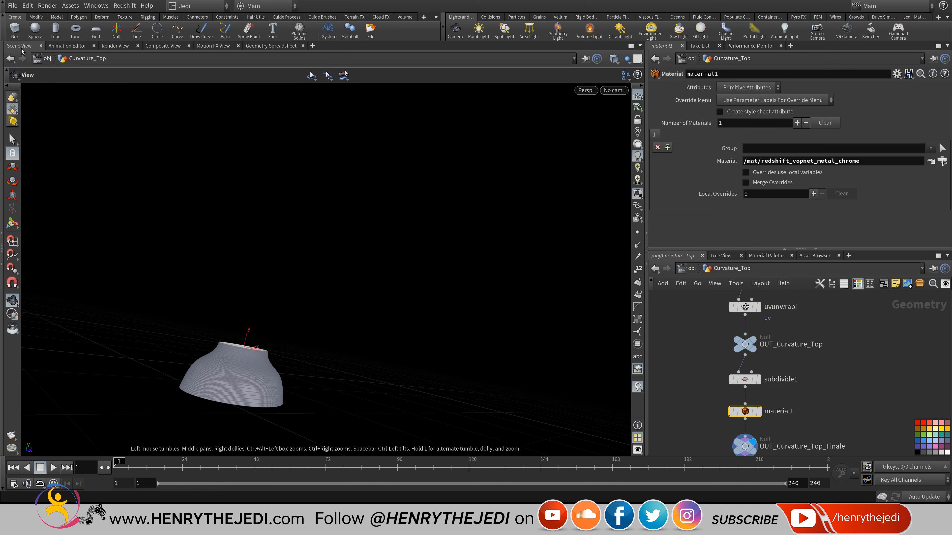
{"action": "key", "text": "f"}
{"action": "mouse_move", "coordinate": [326, 240]}
{"action": "left_mouse_down"}
{"action": "mouse_move", "coordinate": [313, 252]}
{"action": "mouse_move", "coordinate": [300, 311]}
{"action": "left_mouse_up"}
{"action": "mouse_move", "coordinate": [311, 240]}
{"action": "middle_mouse_down"}
{"action": "mouse_move", "coordinate": [296, 291]}
{"action": "mouse_move", "coordinate": [299, 283]}
{"action": "middle_mouse_up"}
{"action": "scroll", "coordinate": [844, 378], "scroll_direction": "down", "scroll_amount": 5}
{"action": "middle_click_drag", "start_coordinate": [866, 335], "coordinate": [782, 343]}
{"action": "scroll", "coordinate": [782, 343], "scroll_direction": "up", "scroll_amount": 2}
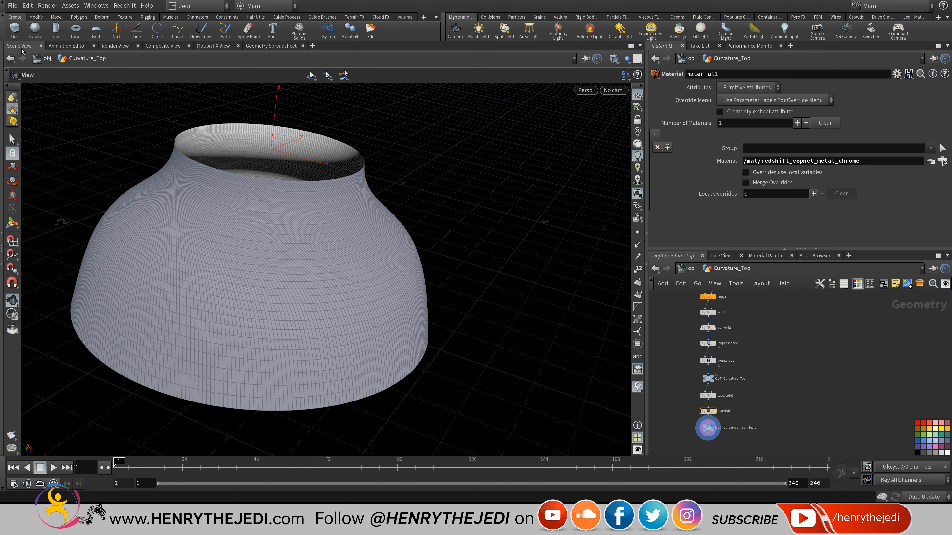
{"action": "key", "text": "Tab"}
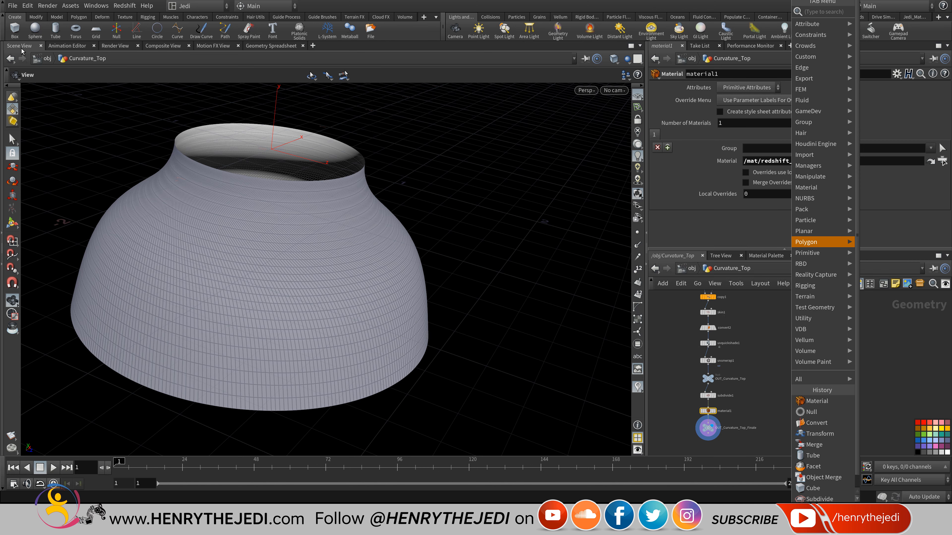
{"action": "mouse_move", "coordinate": [808, 253]}
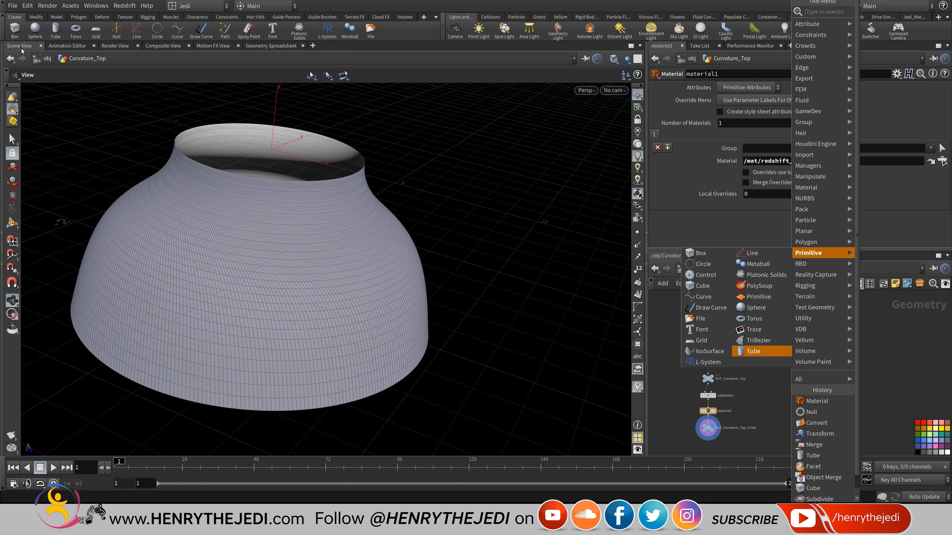
Add and display a tube1 node built as polygons with both ends capped.
{"action": "left_click", "coordinate": [754, 353]}
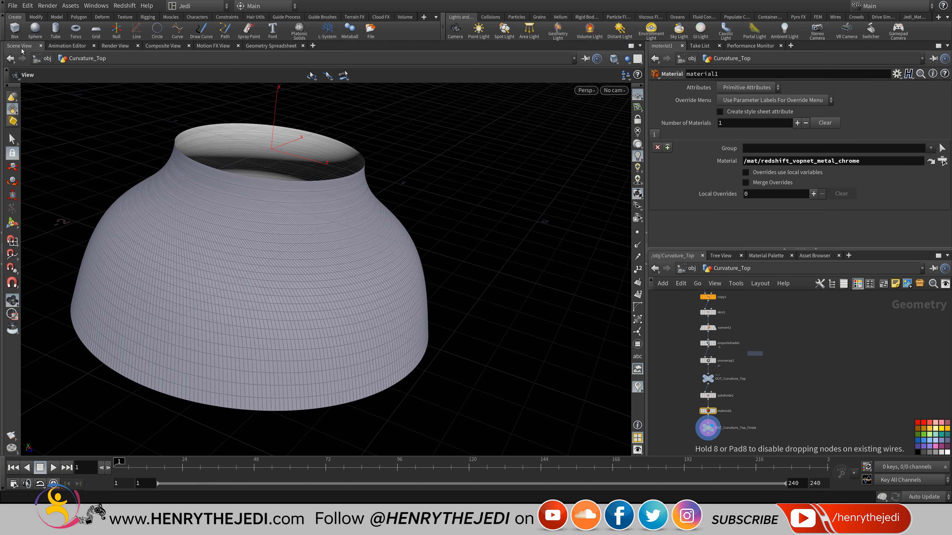
{"action": "left_click", "coordinate": [807, 379]}
{"action": "scroll", "coordinate": [815, 381], "scroll_direction": "up", "scroll_amount": 5}
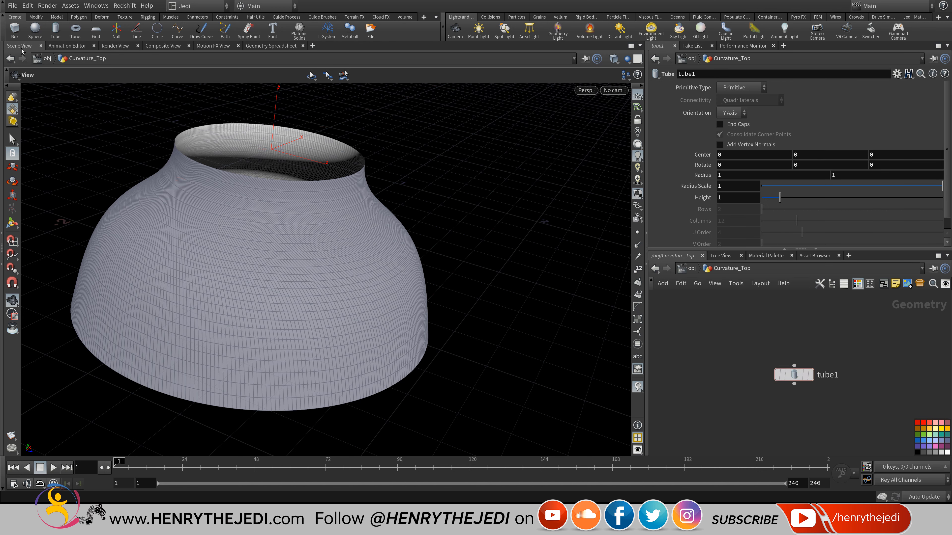
{"action": "left_click", "coordinate": [815, 354]}
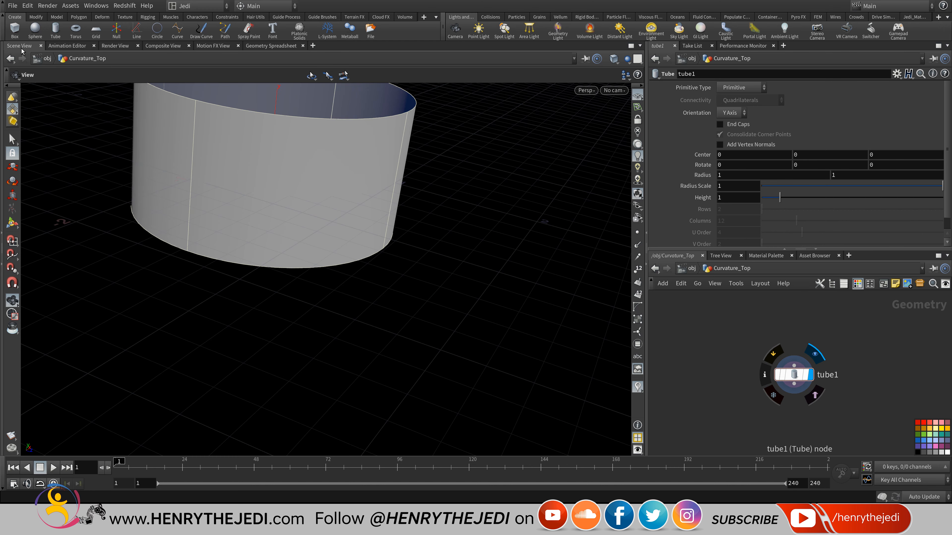
{"action": "key", "text": "h"}
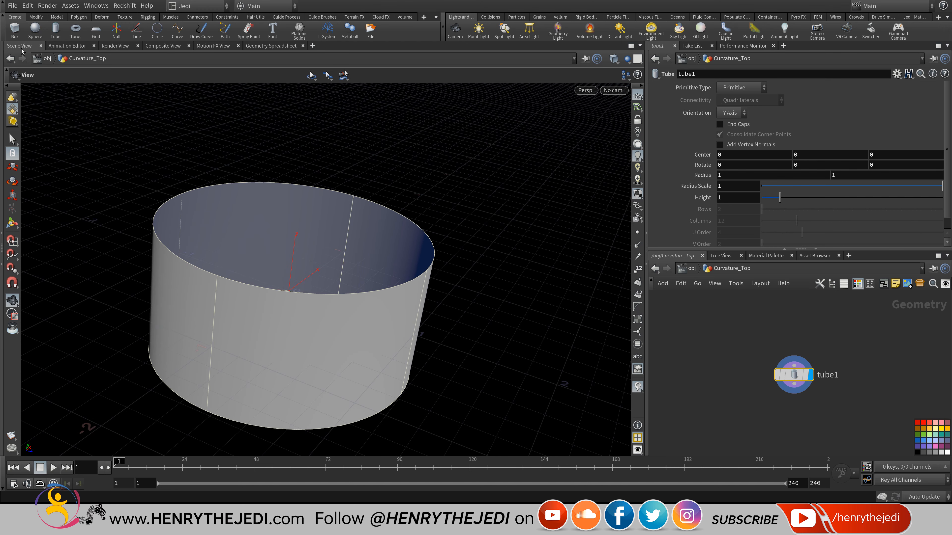
{"action": "left_click", "coordinate": [741, 87]}
{"action": "left_click", "coordinate": [731, 109]}
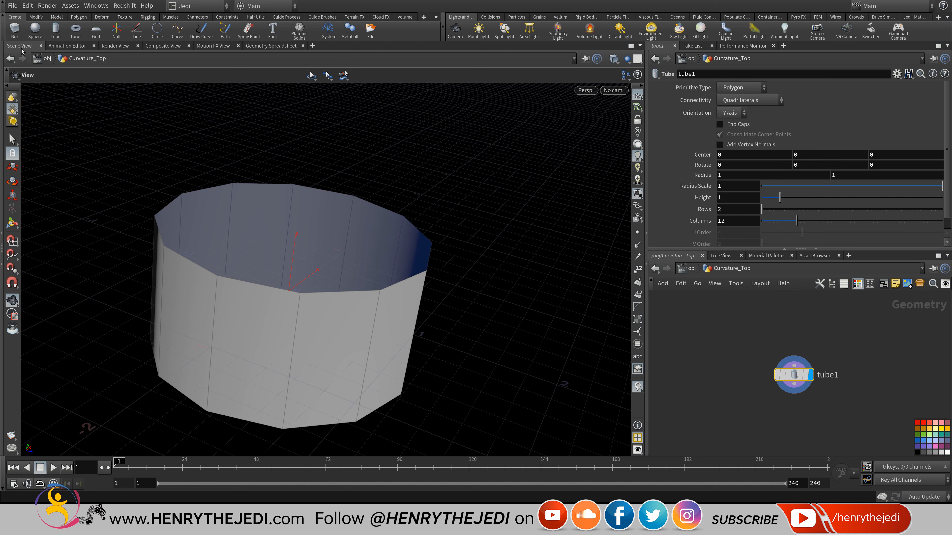
{"action": "left_click", "coordinate": [719, 124]}
Link the second radius to ch("rad1") and shrink the tube radius to about 0.813.
{"action": "mouse_move", "coordinate": [319, 300]}
{"action": "left_mouse_down"}
{"action": "mouse_move", "coordinate": [322, 210]}
{"action": "mouse_move", "coordinate": [337, 169]}
{"action": "mouse_move", "coordinate": [323, 270]}
{"action": "mouse_move", "coordinate": [300, 315]}
{"action": "left_mouse_up"}
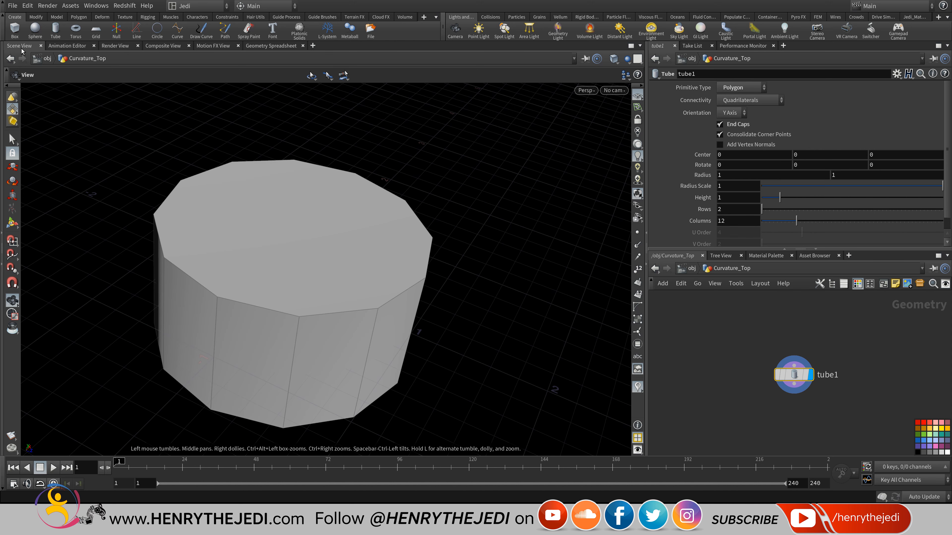
{"action": "right_click", "coordinate": [747, 173]}
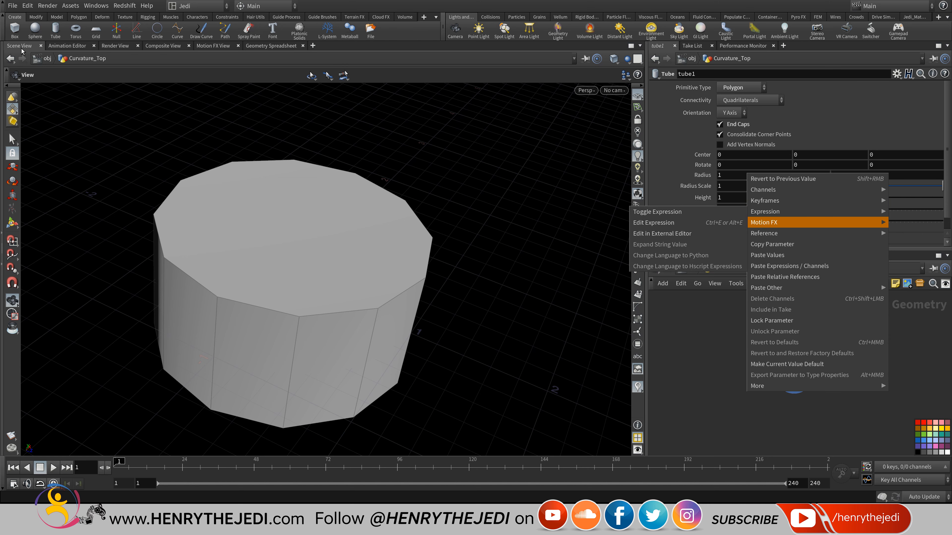
{"action": "left_click", "coordinate": [772, 244]}
{"action": "right_click", "coordinate": [847, 174]}
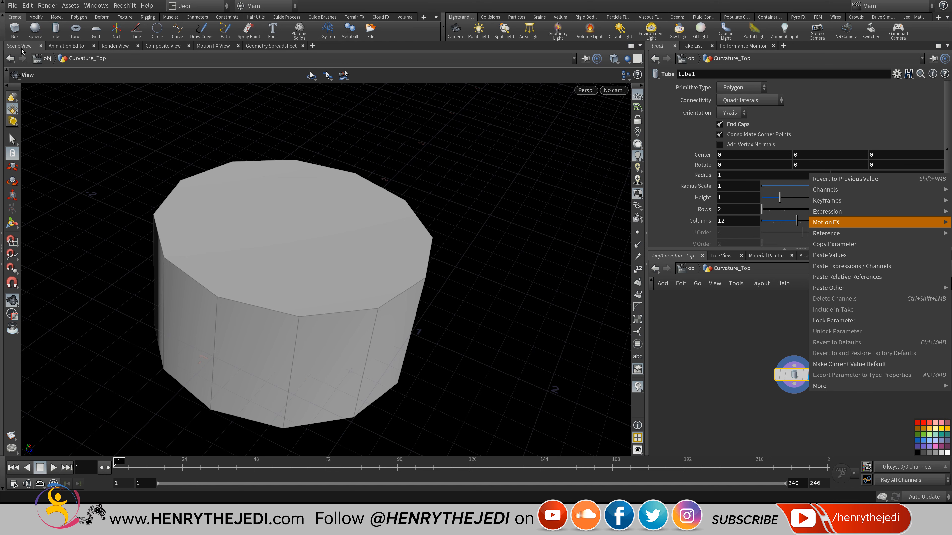
{"action": "left_click", "coordinate": [843, 277]}
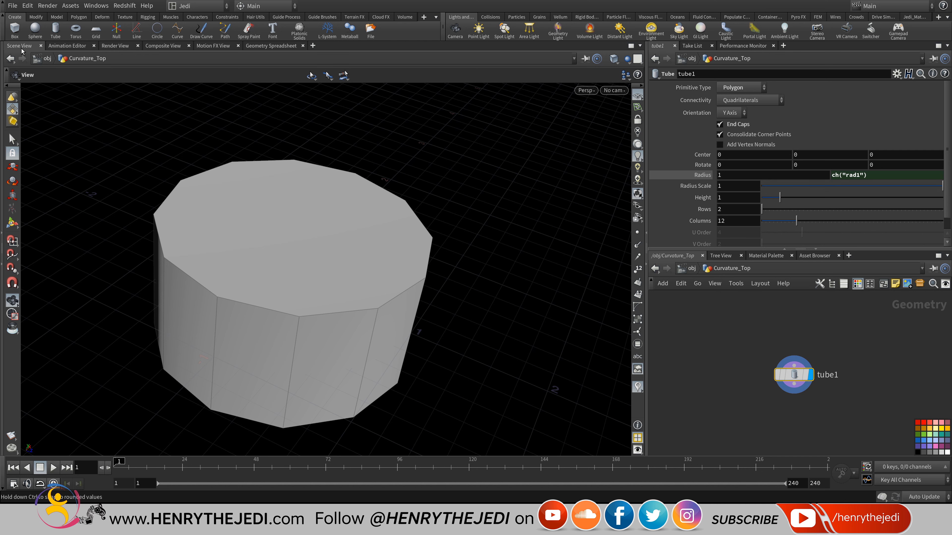
{"action": "mouse_move", "coordinate": [768, 175]}
{"action": "middle_mouse_down"}
{"action": "mouse_move", "coordinate": [768, 206]}
{"action": "mouse_move", "coordinate": [744, 206]}
{"action": "middle_mouse_up"}
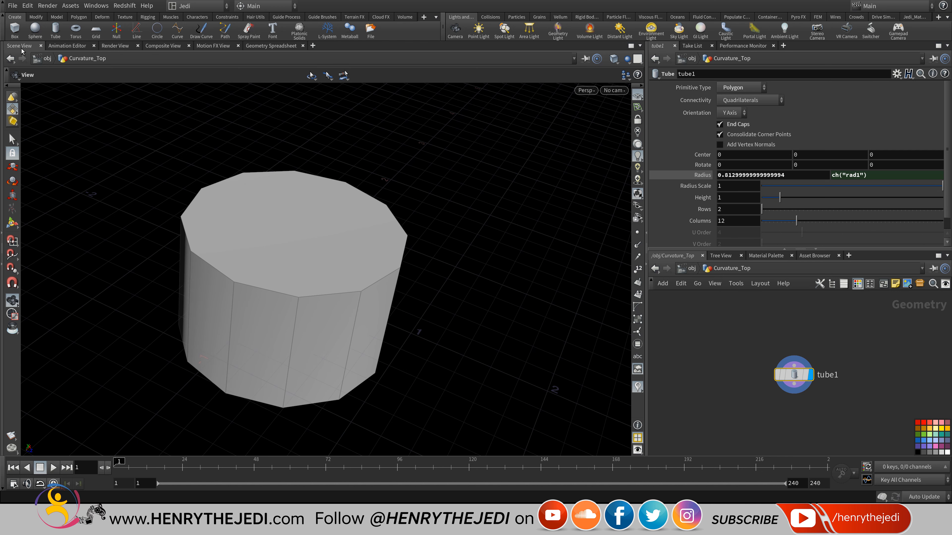
Template OUT_Curvature_Top_Finale so the lamp shade shows as a wireframe reference.
{"action": "middle_click_drag", "start_coordinate": [671, 409], "coordinate": [867, 393]}
{"action": "scroll", "coordinate": [811, 396], "scroll_direction": "down", "scroll_amount": 5}
{"action": "middle_click_drag", "start_coordinate": [806, 405], "coordinate": [789, 345]}
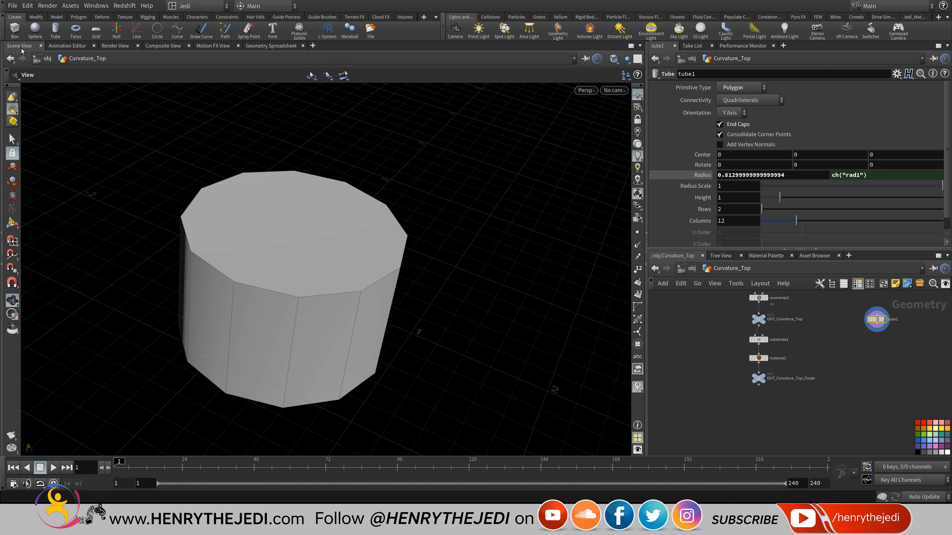
{"action": "scroll", "coordinate": [758, 385], "scroll_direction": "up", "scroll_amount": 6}
{"action": "left_click", "coordinate": [789, 396]}
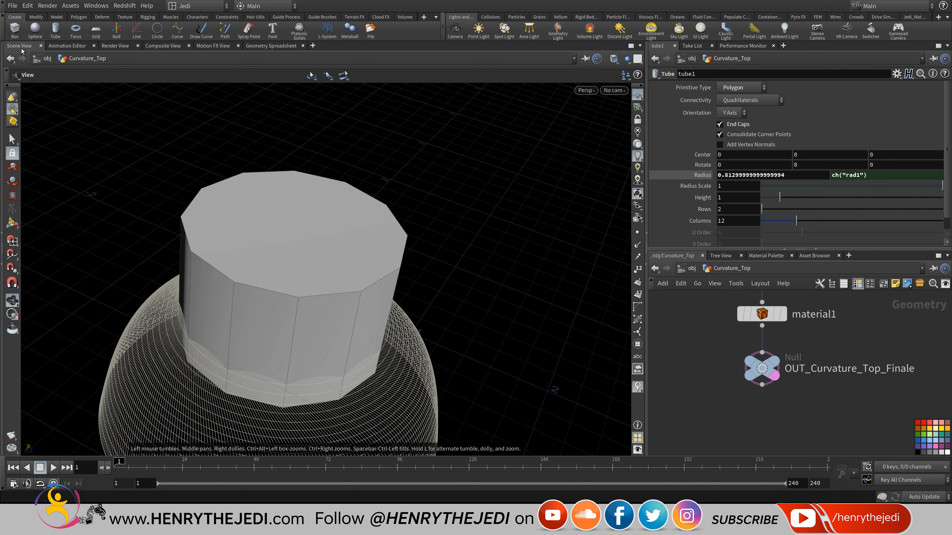
Thin the tube's radius into a stem and lengthen its height to 2.14.
{"action": "left_click_drag", "start_coordinate": [326, 293], "coordinate": [324, 232]}
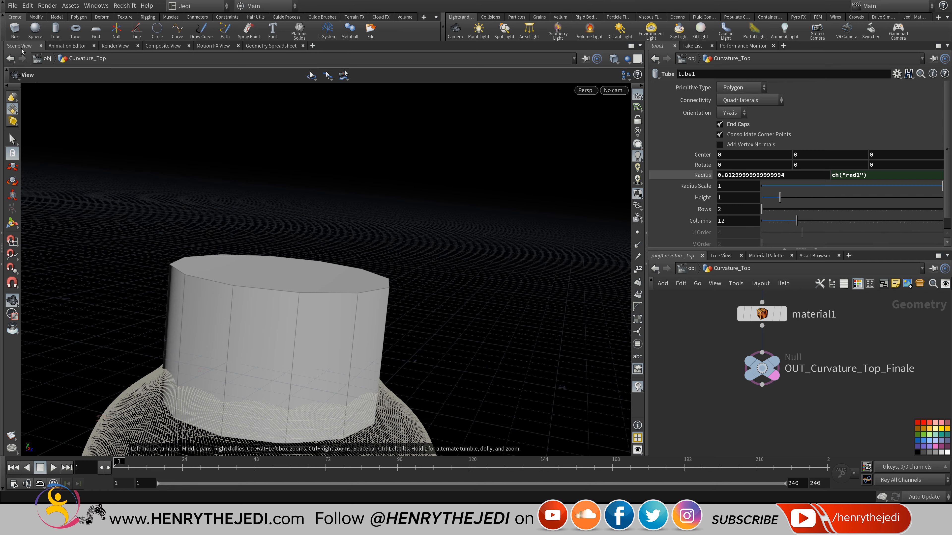
{"action": "middle_click_drag", "start_coordinate": [315, 338], "coordinate": [355, 192]}
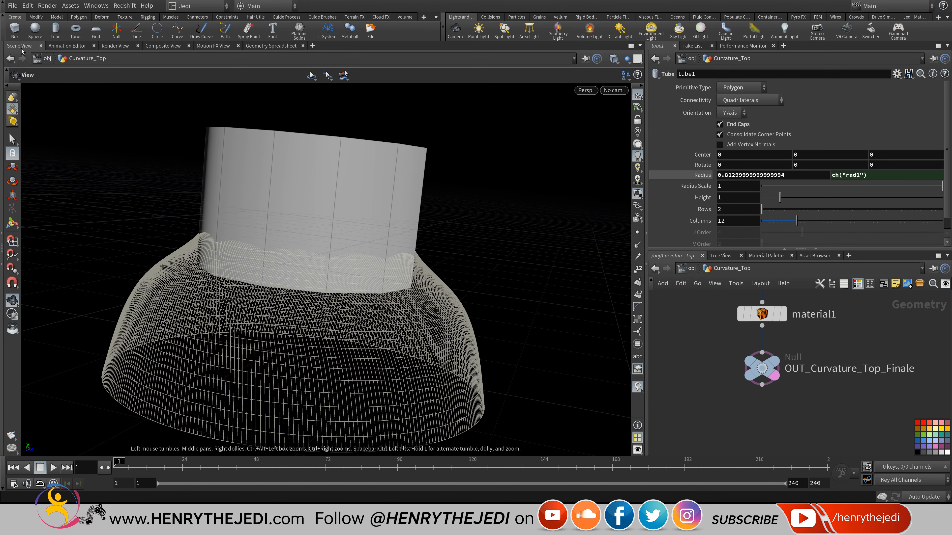
{"action": "middle_click_drag", "start_coordinate": [915, 319], "coordinate": [705, 415]}
{"action": "scroll", "coordinate": [802, 367], "scroll_direction": "down", "scroll_amount": 5}
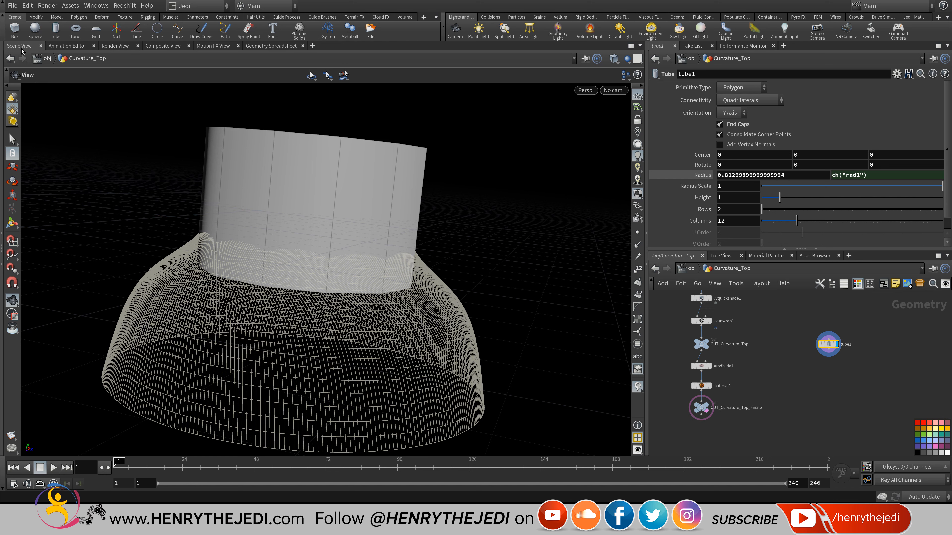
{"action": "scroll", "coordinate": [840, 333], "scroll_direction": "up", "scroll_amount": 5}
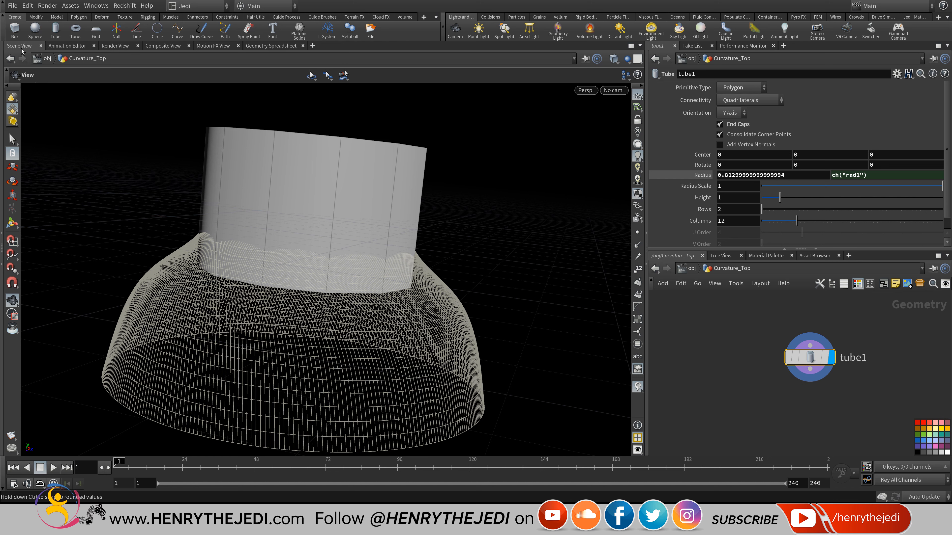
{"action": "middle_click_drag", "start_coordinate": [792, 175], "coordinate": [764, 175]}
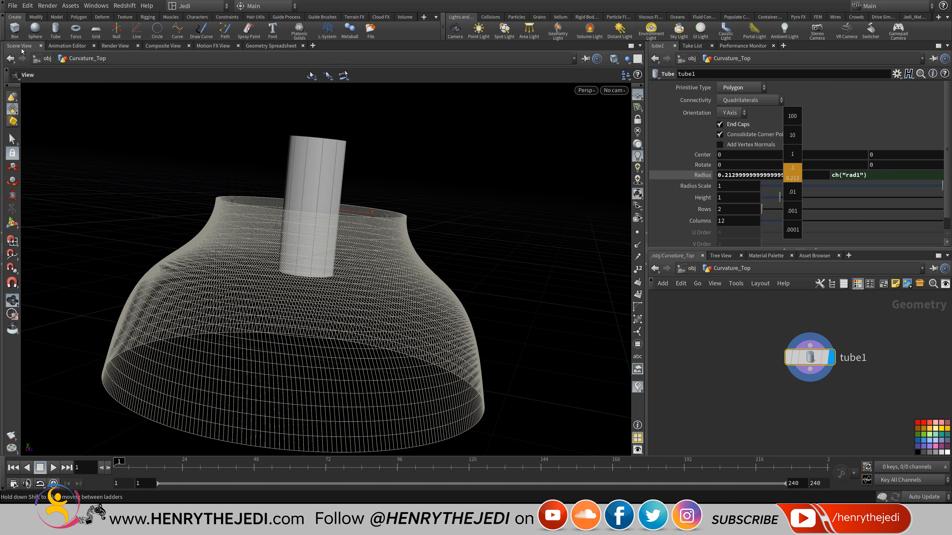
{"action": "left_click_drag", "start_coordinate": [779, 198], "coordinate": [800, 197]}
Drive the tube's Center Y from its height as ch("height")/2.
{"action": "right_click", "coordinate": [746, 198]}
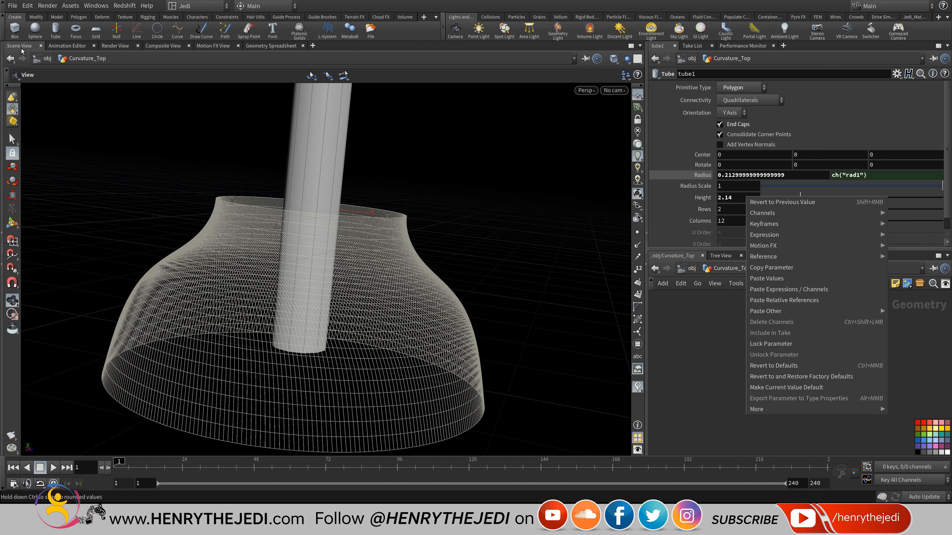
{"action": "left_click", "coordinate": [771, 268]}
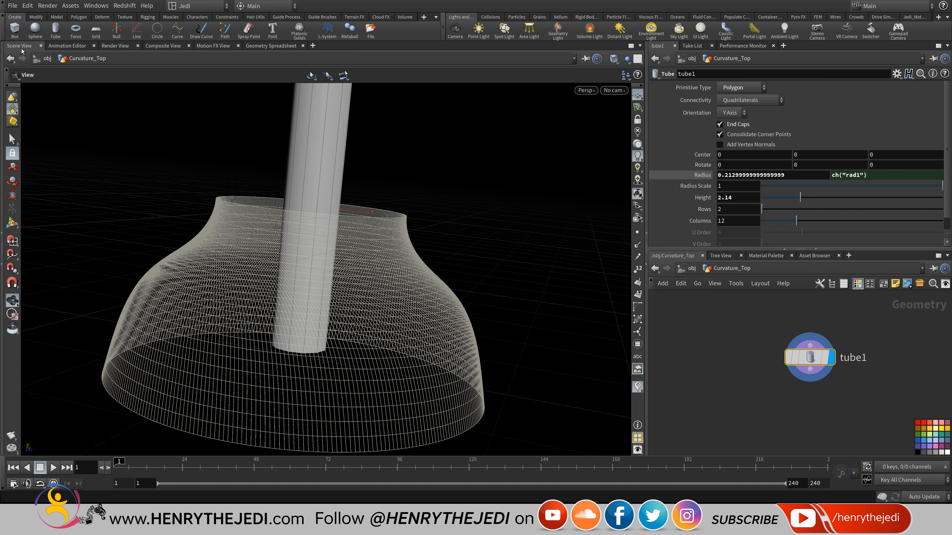
{"action": "middle_click_drag", "start_coordinate": [802, 155], "coordinate": [749, 155]}
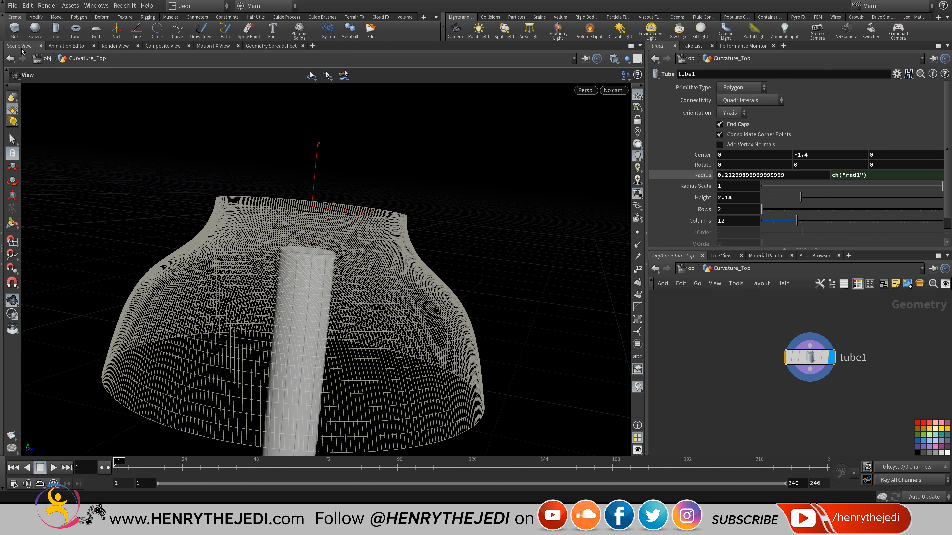
{"action": "right_click", "coordinate": [808, 154]}
{"action": "left_click", "coordinate": [840, 258]}
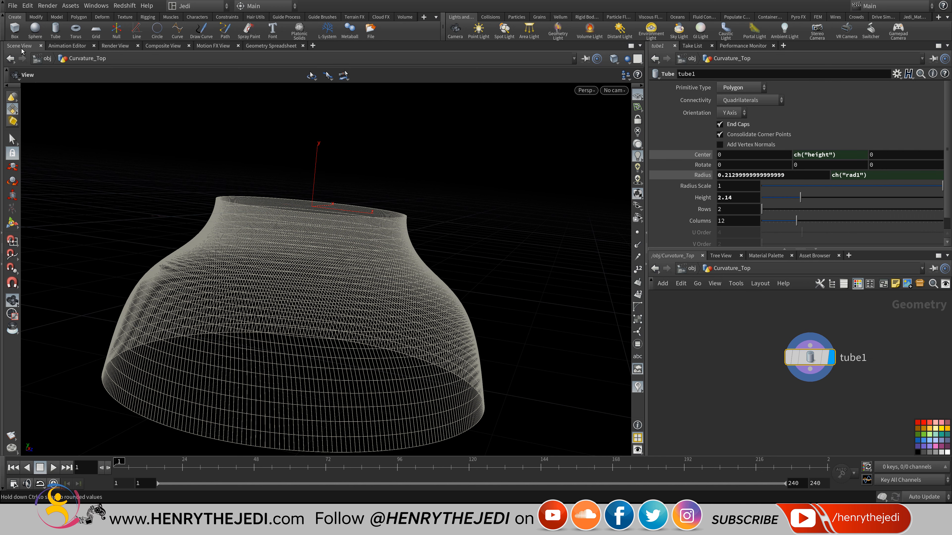
{"action": "left_click", "coordinate": [842, 155]}
{"action": "type", "text": "/2"}
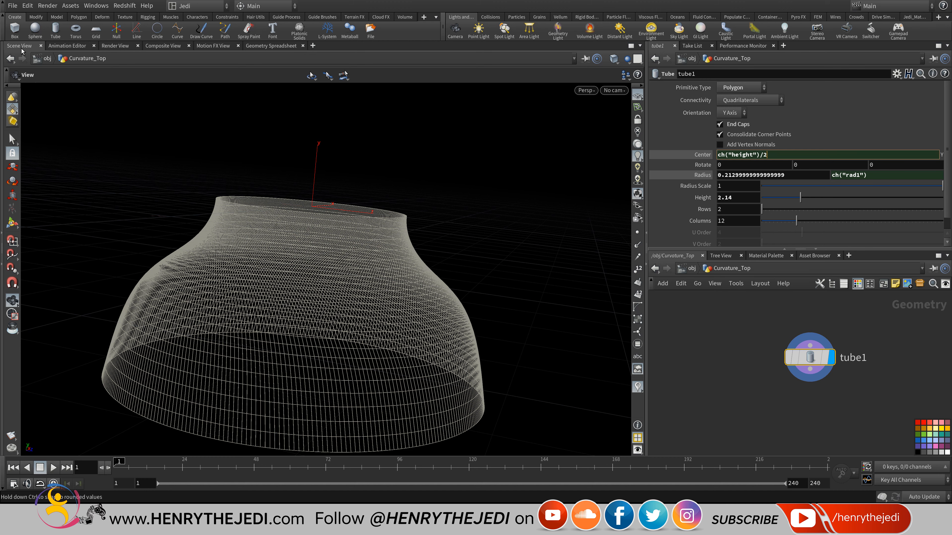
{"action": "key", "text": "Return"}
Retune the tube height, trying 2.93 and 1.86 before settling on 1.73.
{"action": "scroll", "coordinate": [322, 263], "scroll_direction": "up", "scroll_amount": 3}
{"action": "middle_click_drag", "start_coordinate": [322, 262], "coordinate": [262, 330]}
{"action": "scroll", "coordinate": [303, 316], "scroll_direction": "down", "scroll_amount": 4}
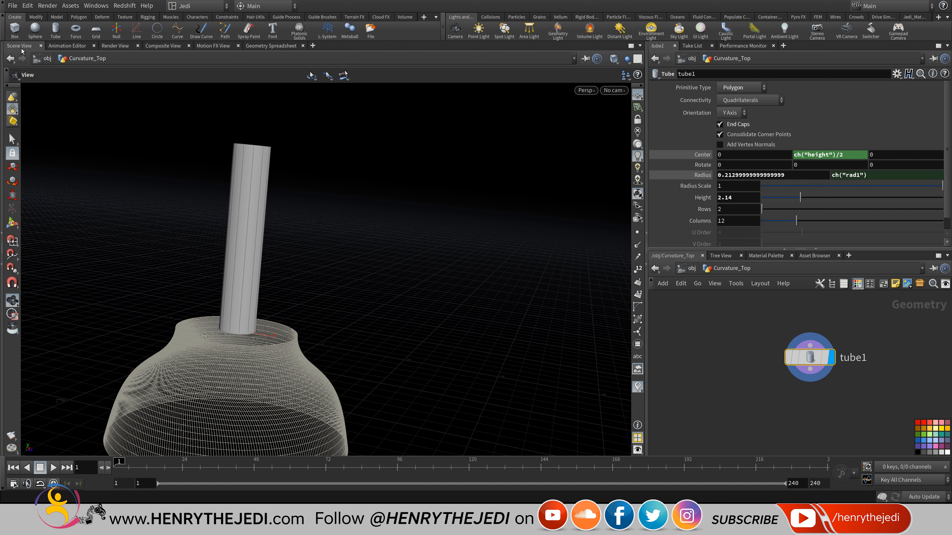
{"action": "mouse_move", "coordinate": [800, 197]}
{"action": "left_mouse_down"}
{"action": "mouse_move", "coordinate": [840, 198]}
{"action": "mouse_move", "coordinate": [815, 197]}
{"action": "left_mouse_up"}
{"action": "middle_click_drag", "start_coordinate": [322, 262], "coordinate": [325, 254]}
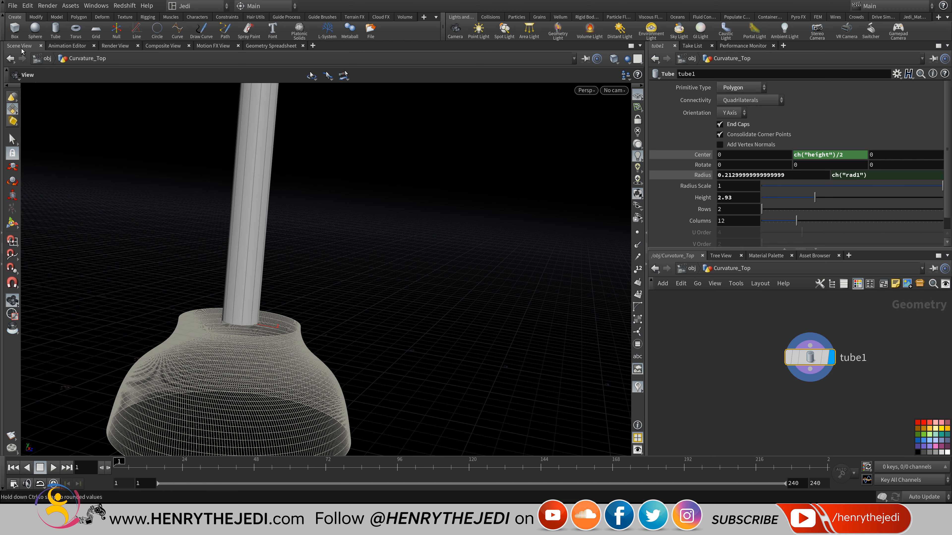
{"action": "left_click_drag", "start_coordinate": [815, 198], "coordinate": [793, 197]}
{"action": "middle_click_drag", "start_coordinate": [322, 263], "coordinate": [340, 218]}
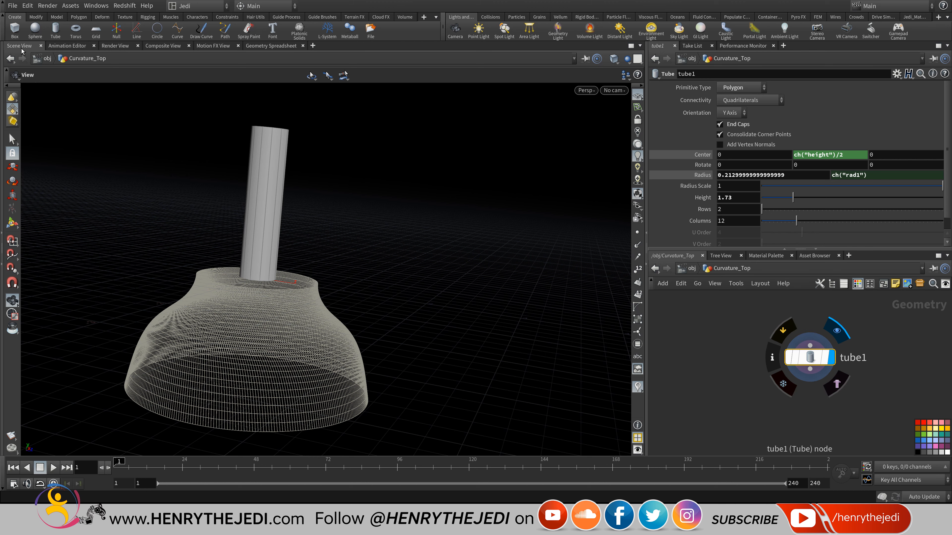
Reposition the tube1 node, reframe the stem, and shorten its height to 1.42.
{"action": "left_click_drag", "start_coordinate": [810, 357], "coordinate": [826, 366]}
{"action": "middle_click_drag", "start_coordinate": [326, 262], "coordinate": [365, 232]}
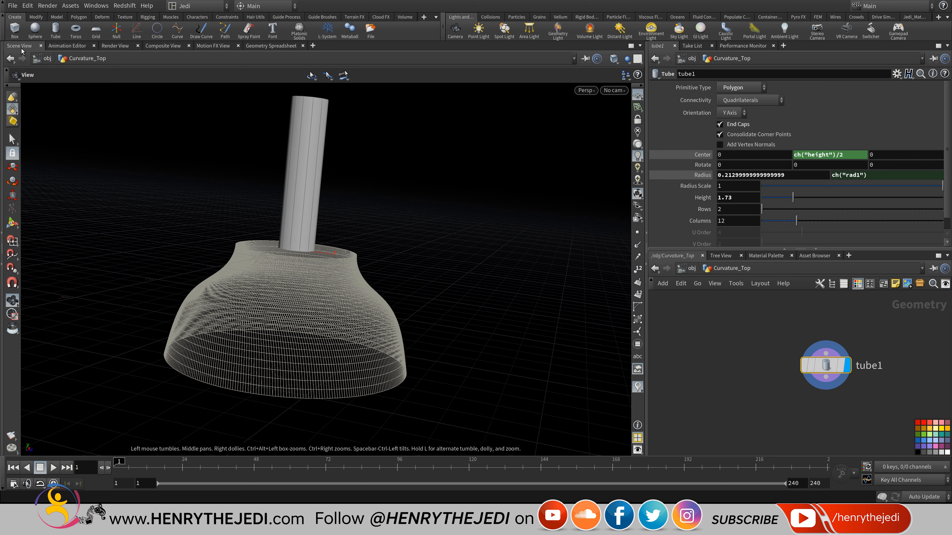
{"action": "key", "text": "f"}
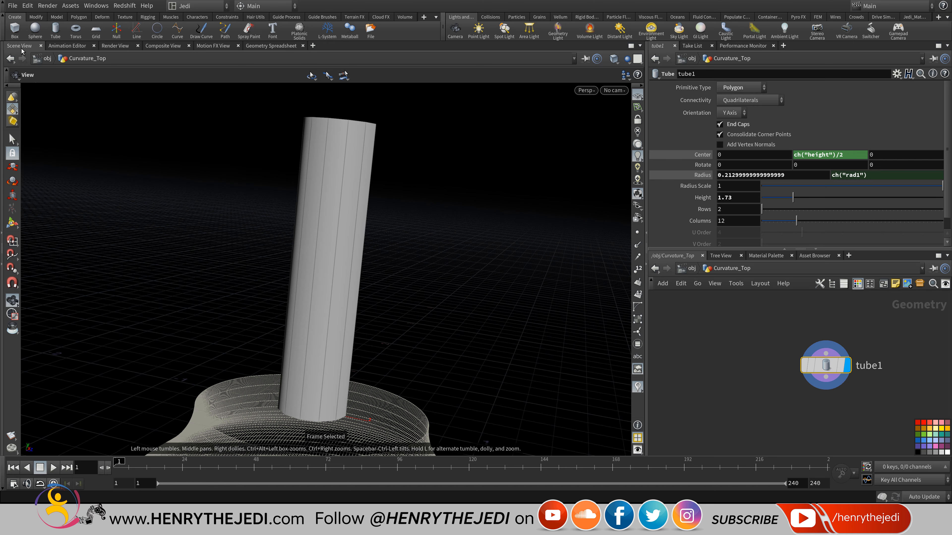
{"action": "scroll", "coordinate": [382, 216], "scroll_direction": "down", "scroll_amount": 3}
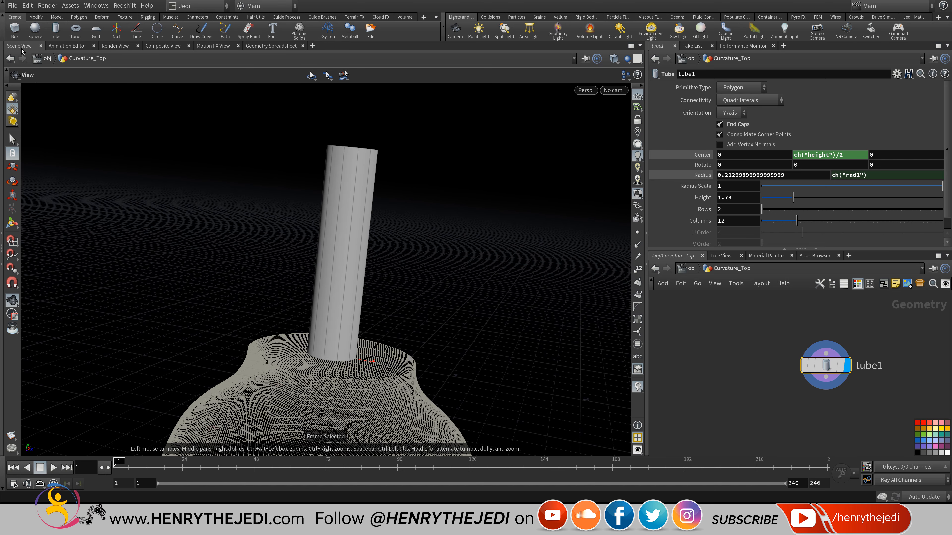
{"action": "middle_click_drag", "start_coordinate": [352, 253], "coordinate": [335, 225]}
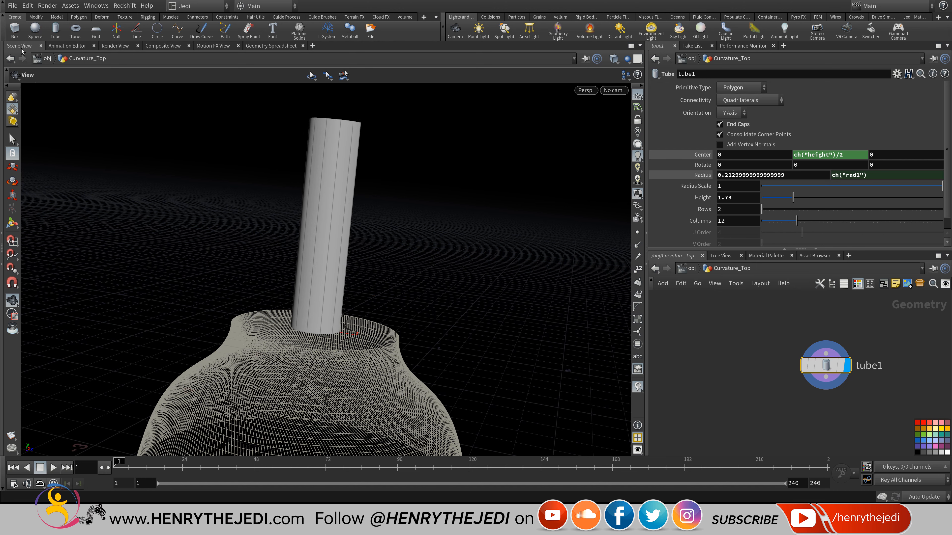
{"action": "mouse_move", "coordinate": [793, 198]}
{"action": "left_mouse_down"}
{"action": "mouse_move", "coordinate": [802, 197]}
{"action": "mouse_move", "coordinate": [788, 197]}
{"action": "left_mouse_up"}
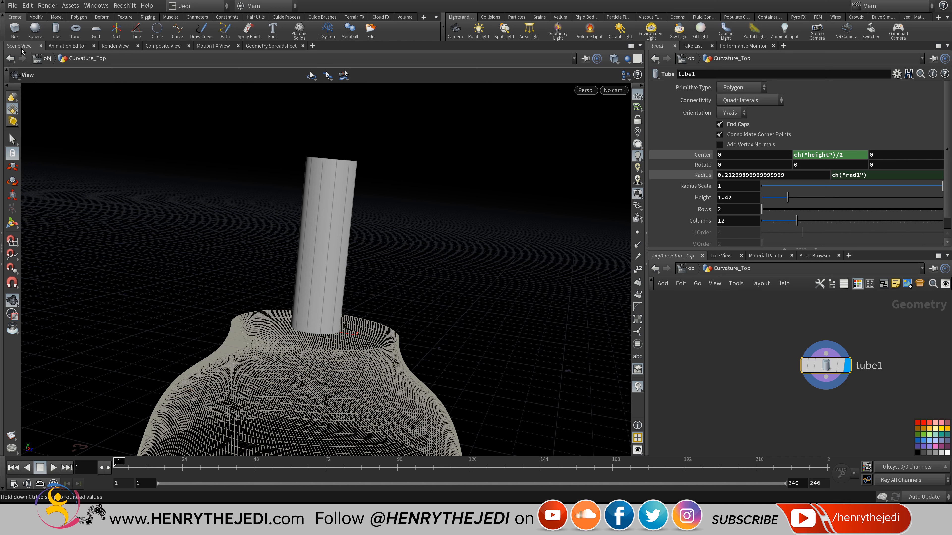
Negate Center Y to -ch("height")/2 to sink the stem into the shade, restoring height 1.73.
{"action": "left_click", "coordinate": [817, 155]}
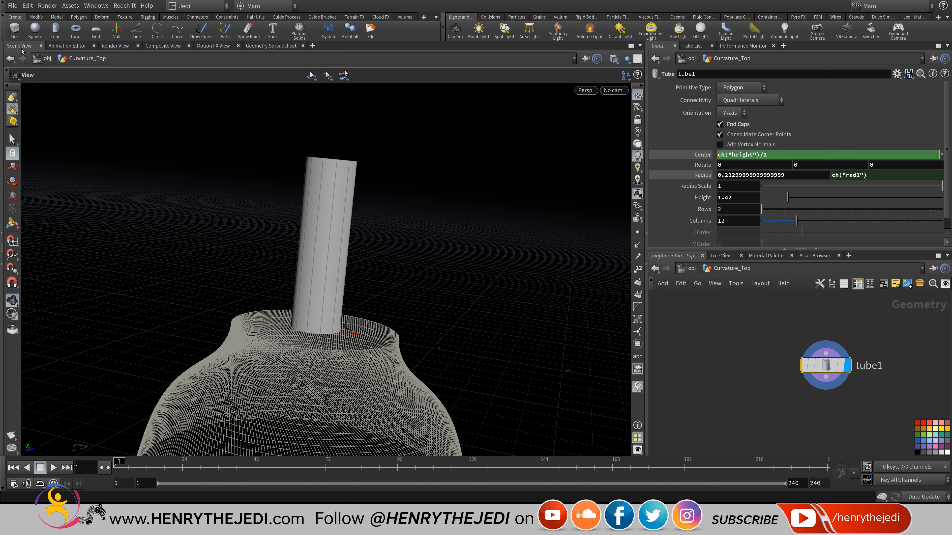
{"action": "type", "text": "-"}
{"action": "key", "text": "Return"}
{"action": "middle_click_drag", "start_coordinate": [326, 338], "coordinate": [352, 163]}
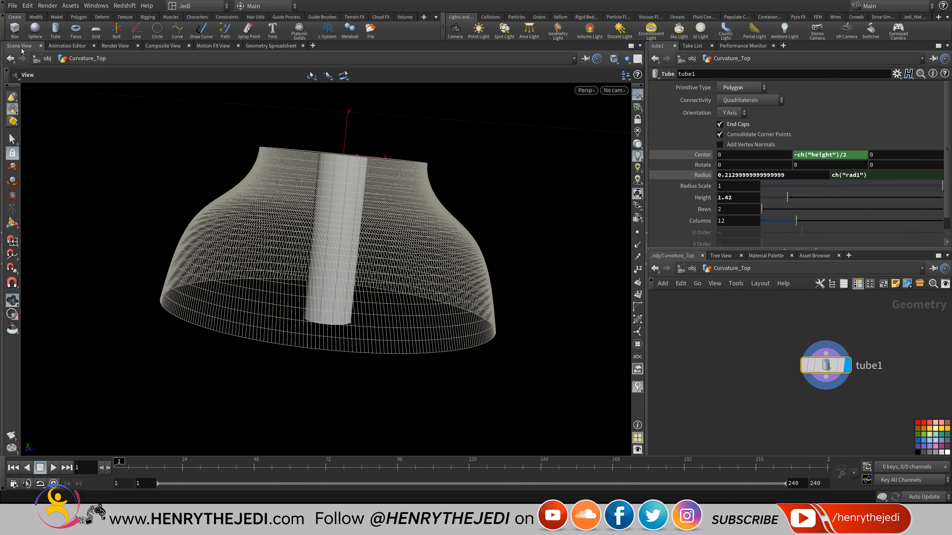
{"action": "left_click_drag", "start_coordinate": [787, 197], "coordinate": [793, 197]}
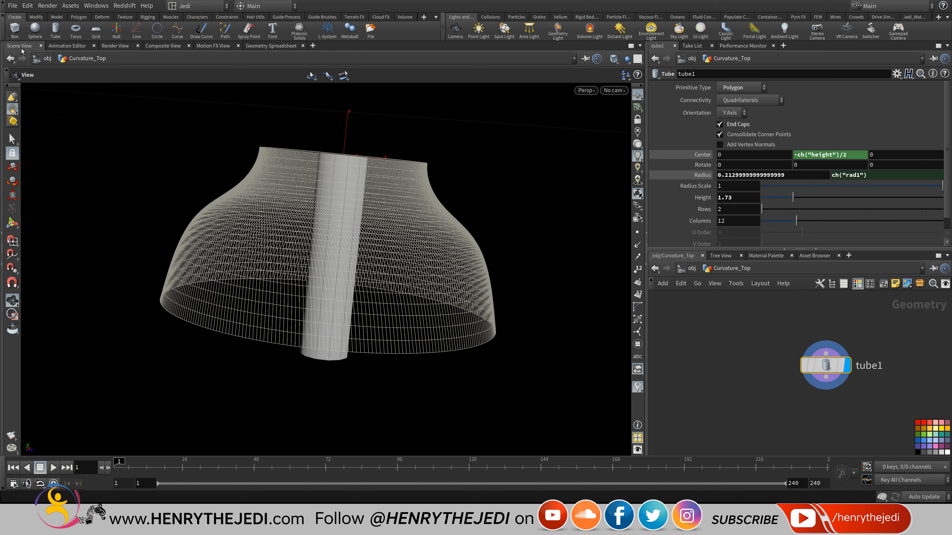
{"action": "left_click_drag", "start_coordinate": [375, 262], "coordinate": [376, 222]}
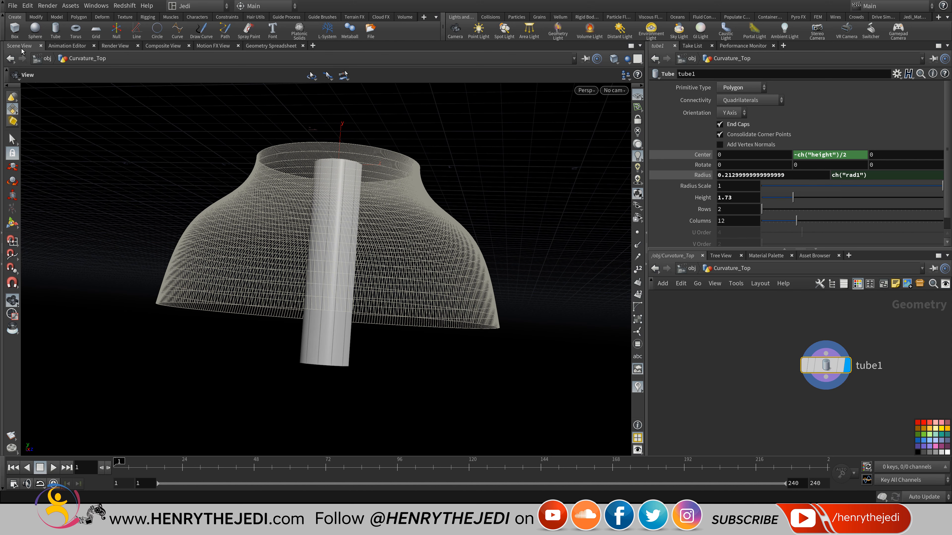
Shorten the tube to 1.34 in front view so it fits inside the shade.
{"action": "left_click", "coordinate": [586, 90]}
{"action": "mouse_move", "coordinate": [596, 111]}
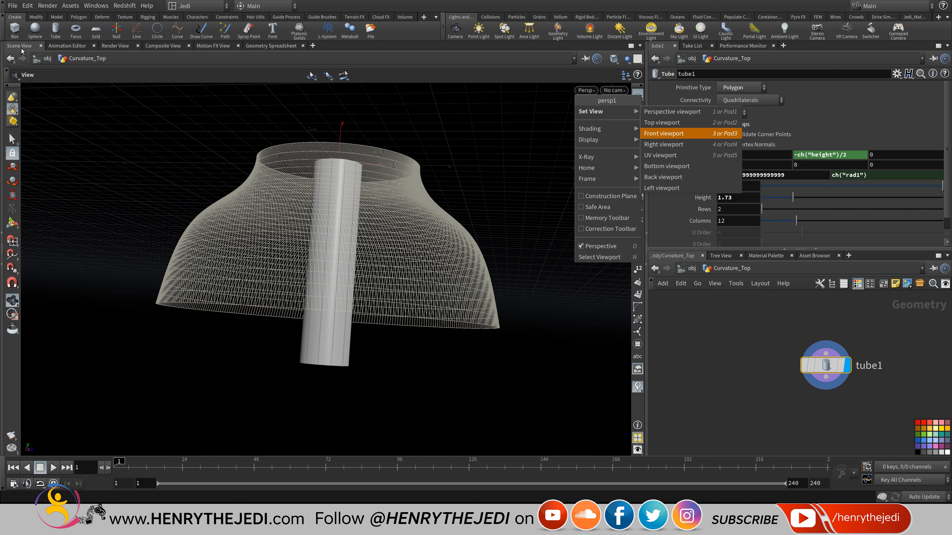
{"action": "left_click", "coordinate": [663, 133]}
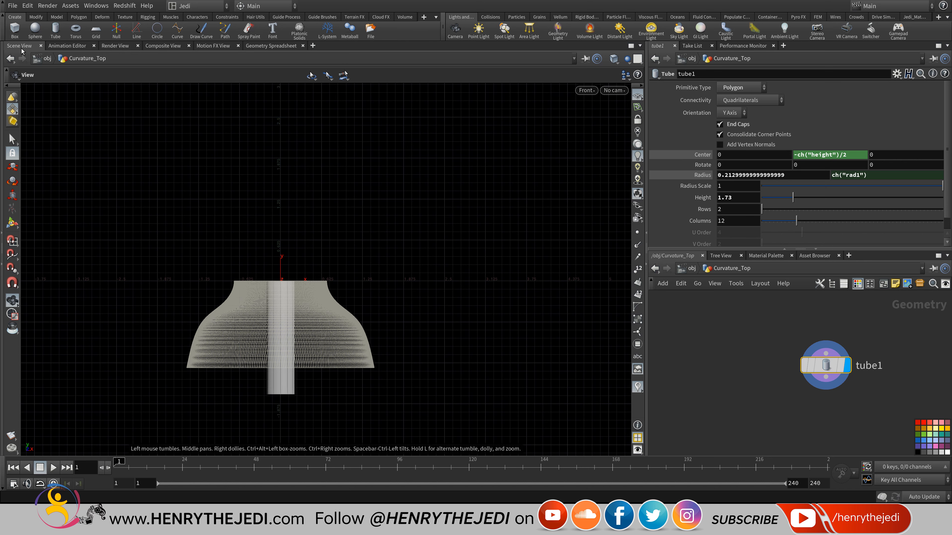
{"action": "left_click_drag", "start_coordinate": [793, 197], "coordinate": [785, 197]}
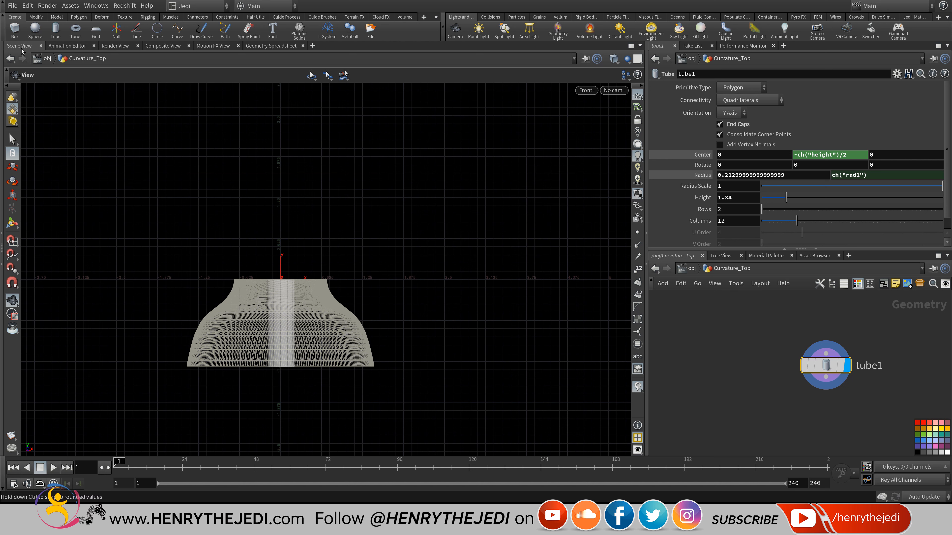
{"action": "left_click", "coordinate": [586, 90]}
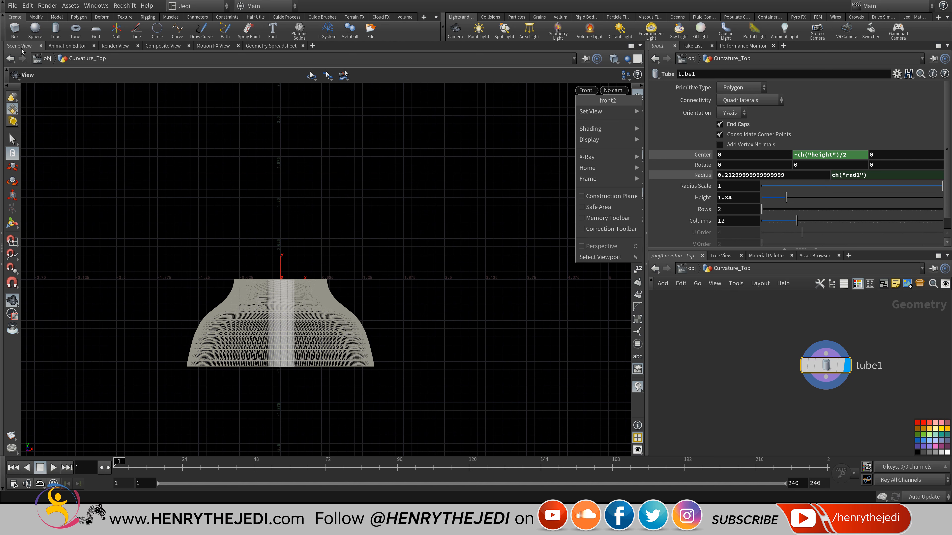
{"action": "mouse_move", "coordinate": [600, 111]}
{"action": "left_click", "coordinate": [672, 111]}
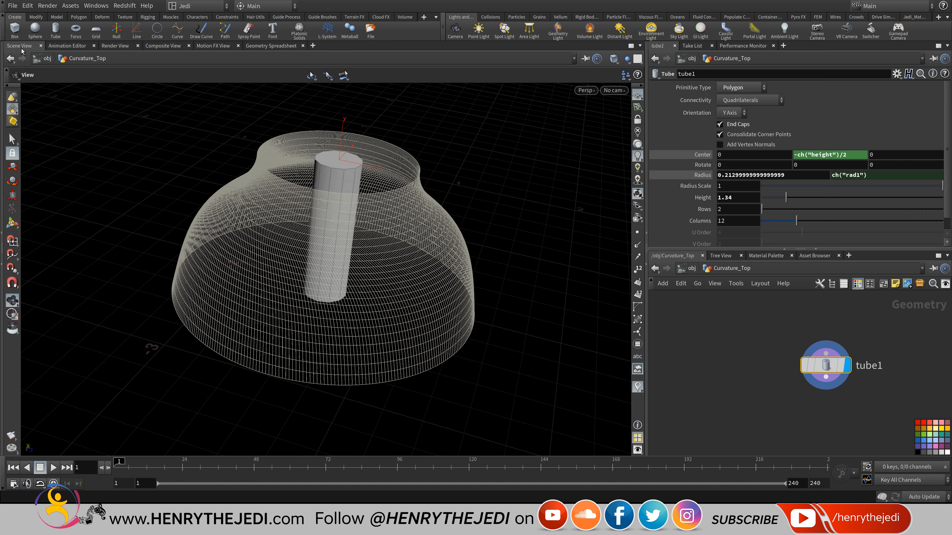
Turn off the template flag on OUT_Curvature_Top_Finale.
{"action": "middle_click_drag", "start_coordinate": [675, 417], "coordinate": [772, 364]}
{"action": "scroll", "coordinate": [719, 386], "scroll_direction": "up", "scroll_amount": 5}
{"action": "left_click", "coordinate": [767, 383]}
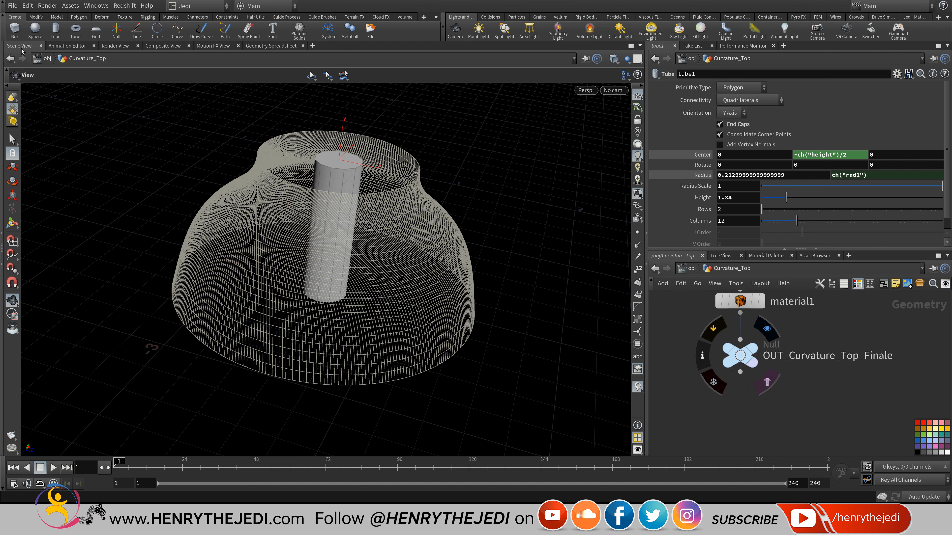
Save the scene and select the edge loop around the tube's end.
{"action": "key", "text": "ctrl+s"}
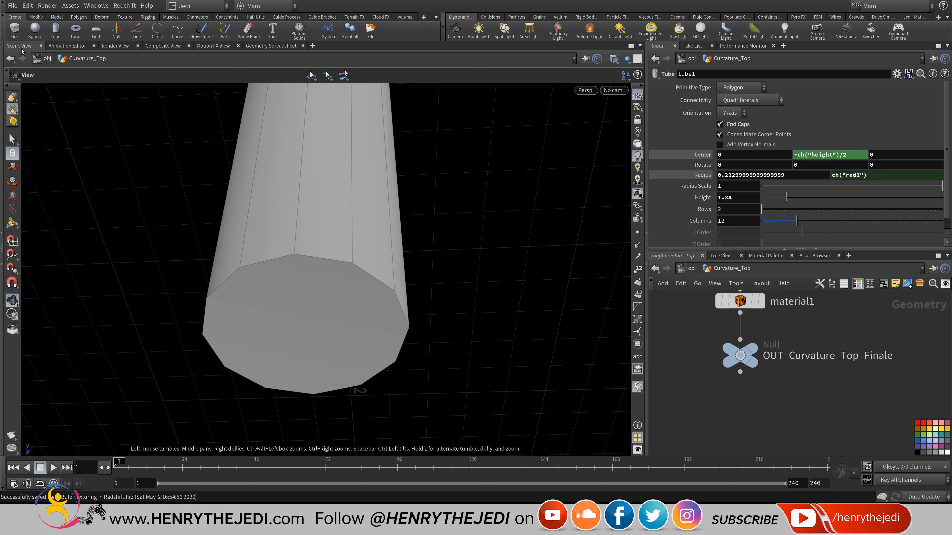
{"action": "key", "text": "s"}
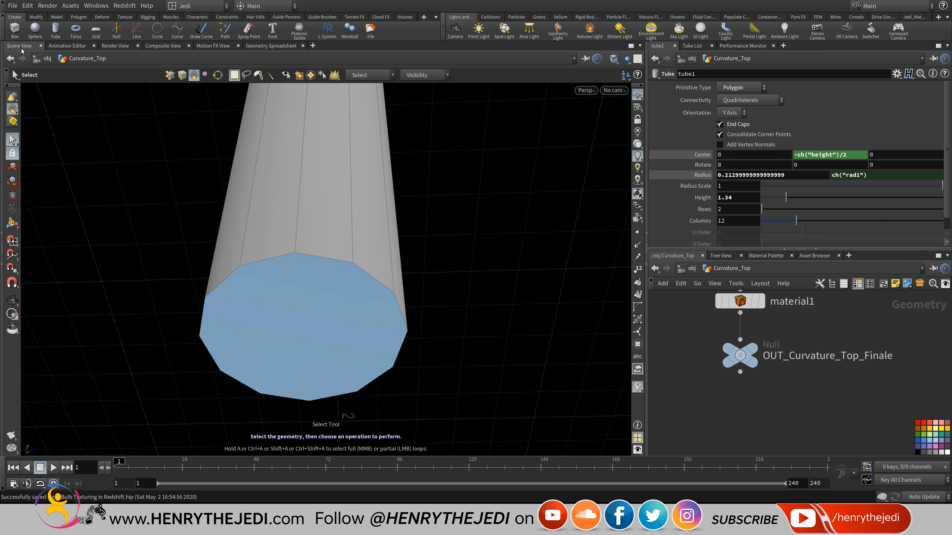
{"action": "left_click", "coordinate": [303, 327]}
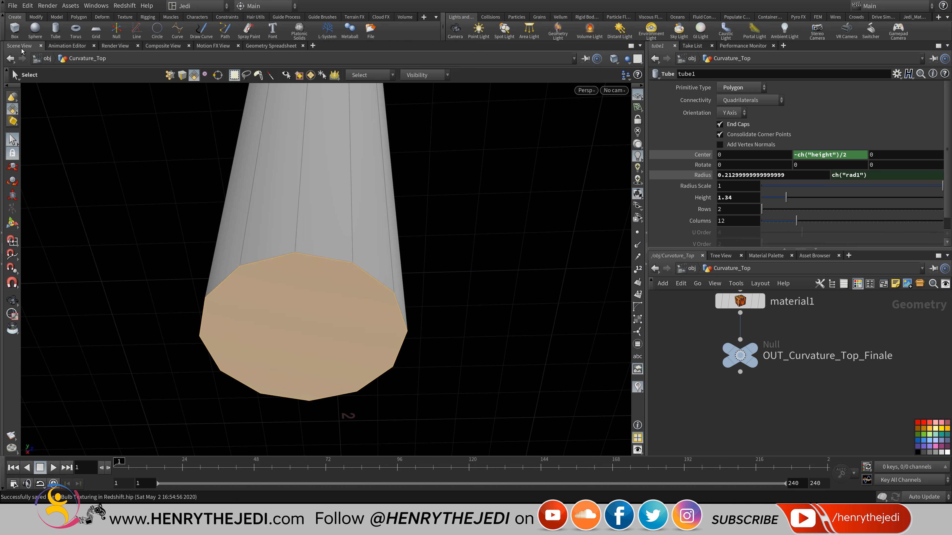
{"action": "key", "text": "3"}
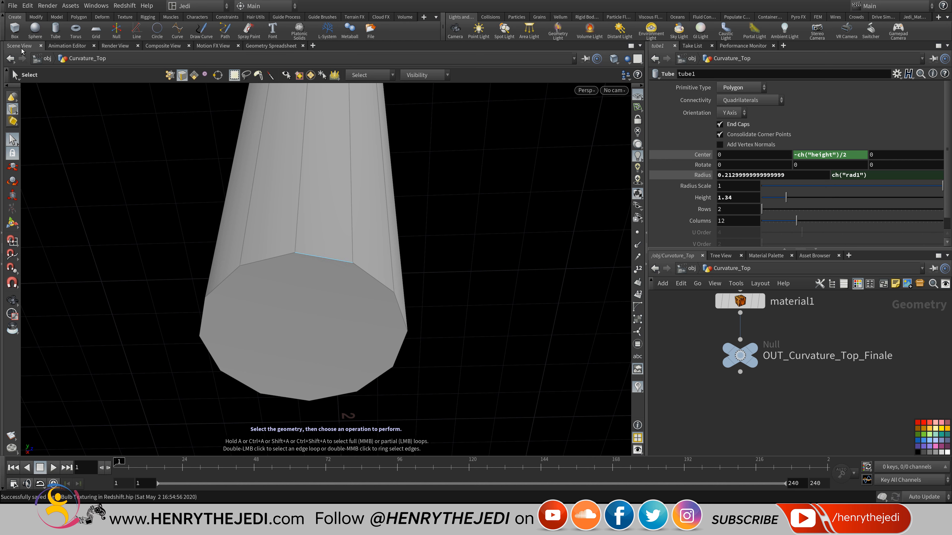
{"action": "double_click", "coordinate": [323, 258]}
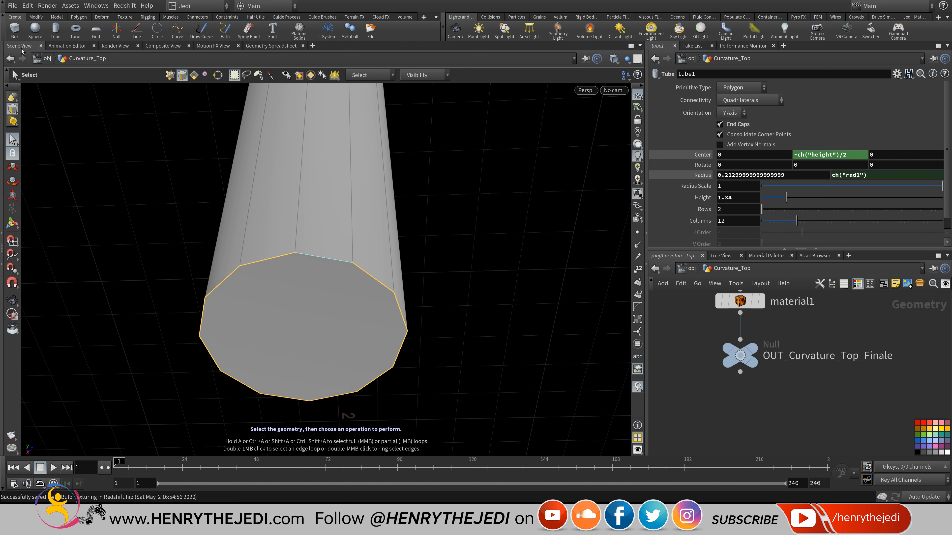
Apply a PolyBevel from the Polygon shelf to the selected end edge loop.
{"action": "key", "text": "Tab"}
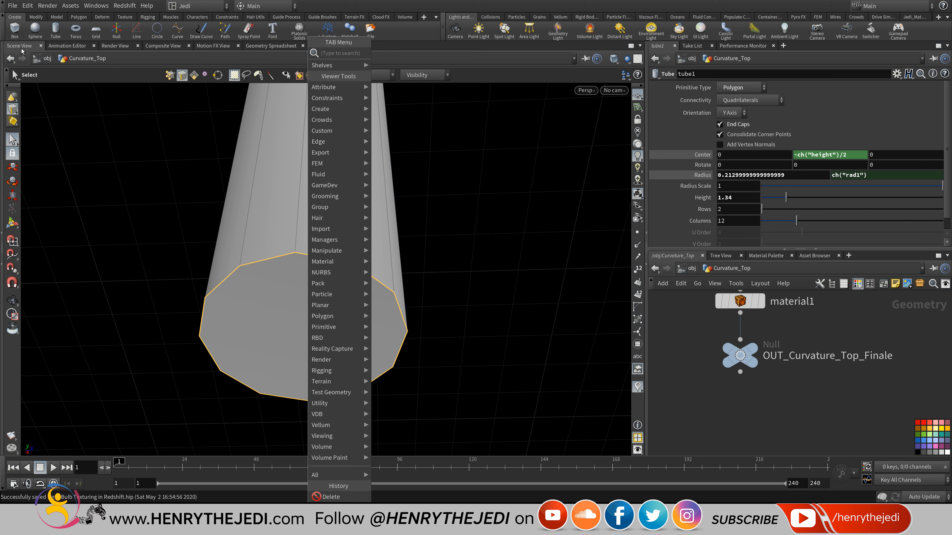
{"action": "mouse_move", "coordinate": [326, 294]}
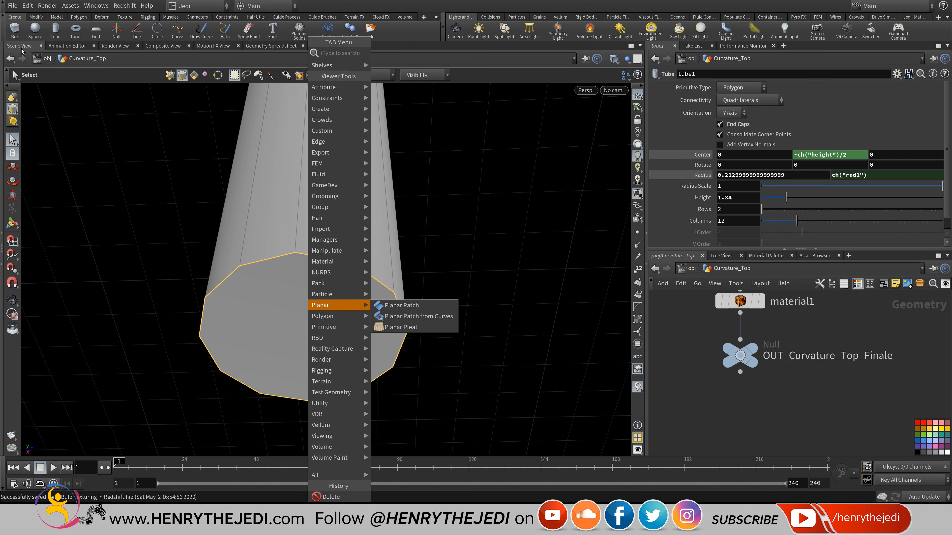
{"action": "mouse_move", "coordinate": [326, 316]}
{"action": "key", "text": "Escape"}
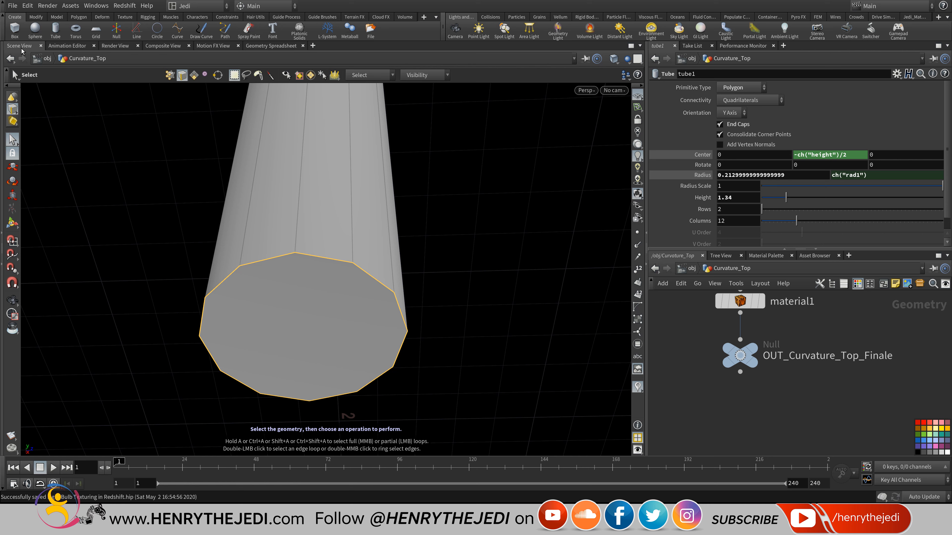
{"action": "scroll", "coordinate": [21, 49], "scroll_direction": "down", "scroll_amount": 1}
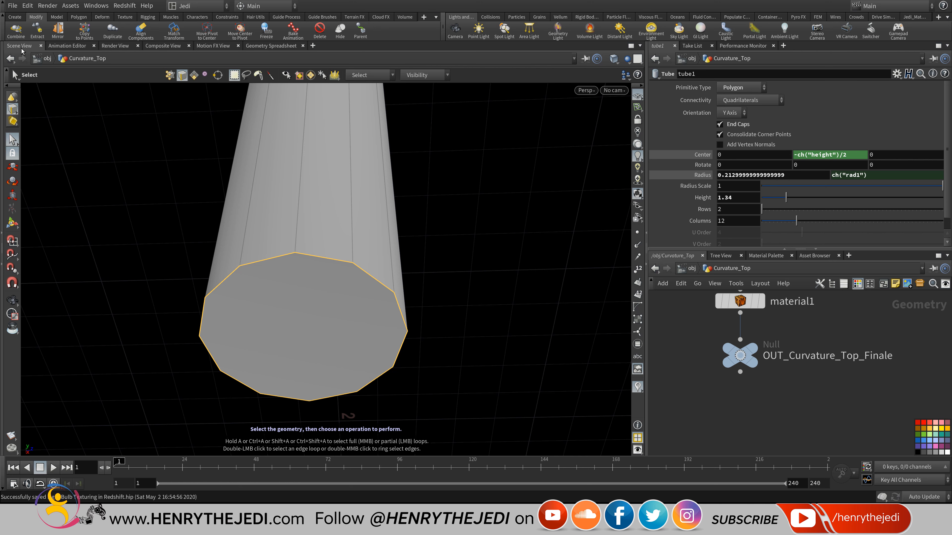
{"action": "scroll", "coordinate": [22, 51], "scroll_direction": "down", "scroll_amount": 2}
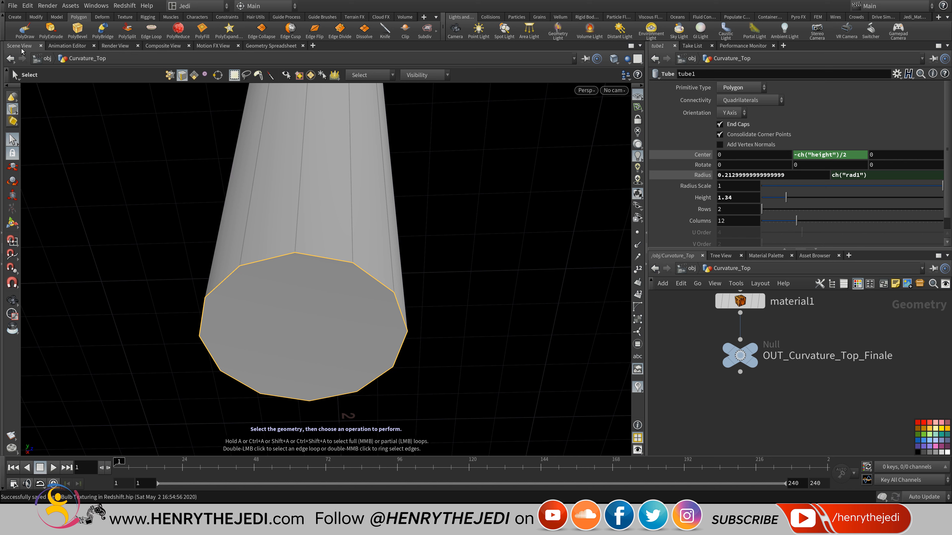
{"action": "key", "text": "Tab"}
{"action": "mouse_move", "coordinate": [344, 316]}
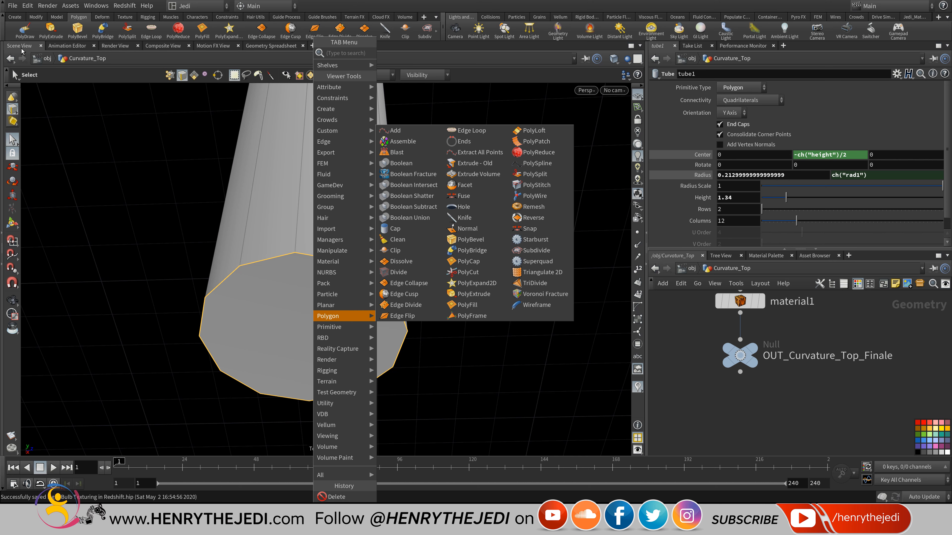
{"action": "key", "text": "Right"}
{"action": "key", "text": "Right"}
{"action": "key", "text": "Up"}
{"action": "key", "text": "Up"}
{"action": "key", "text": "Up"}
{"action": "key", "text": "Up"}
{"action": "key", "text": "Up"}
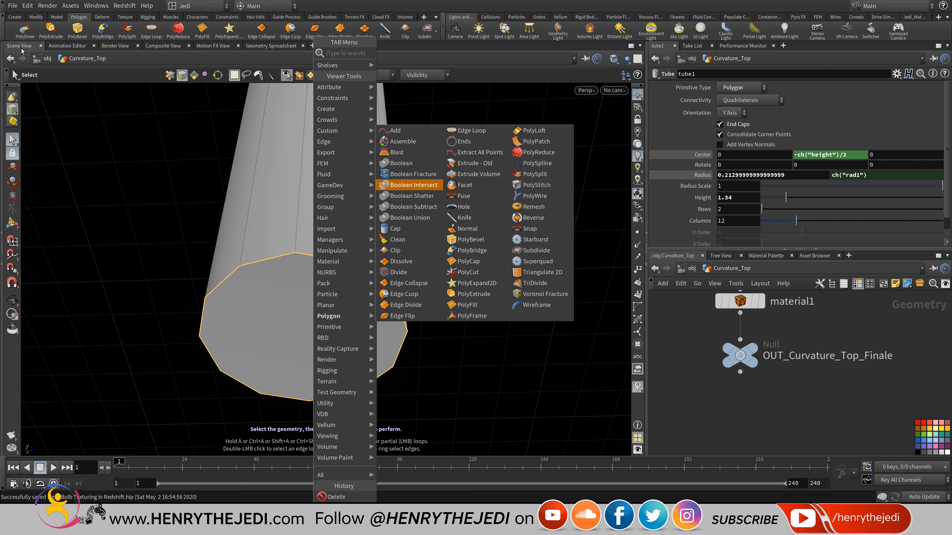
{"action": "key", "text": "Escape"}
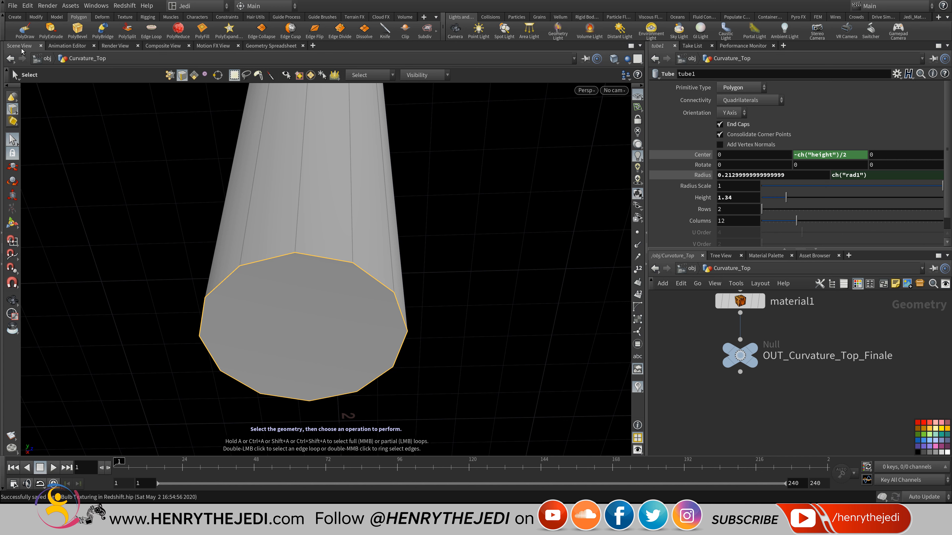
{"action": "left_click", "coordinate": [78, 31]}
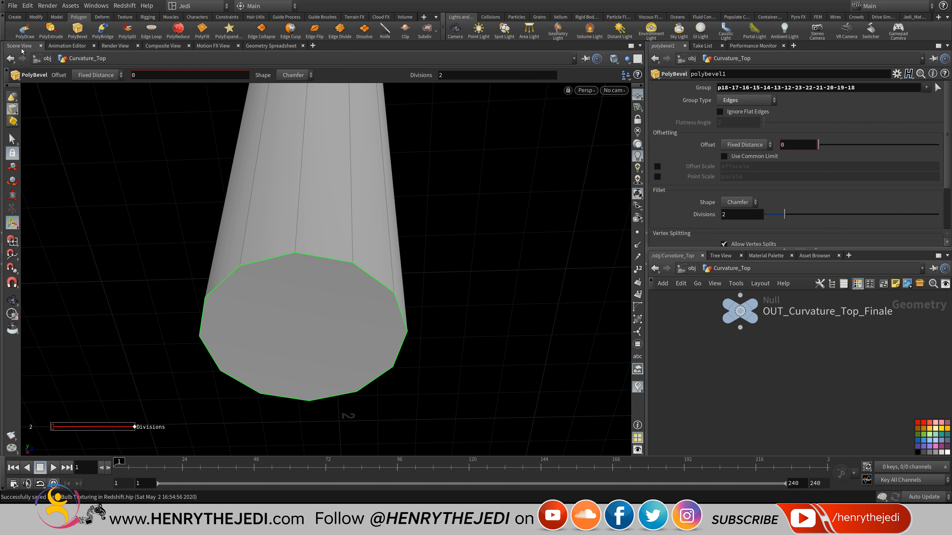
Chamfer the tube's end with bevel offset 0.159 and 2 divisions, then clear the edge selection.
{"action": "mouse_move", "coordinate": [819, 145]}
{"action": "left_mouse_down"}
{"action": "mouse_move", "coordinate": [845, 145]}
{"action": "mouse_move", "coordinate": [837, 145]}
{"action": "left_mouse_up"}
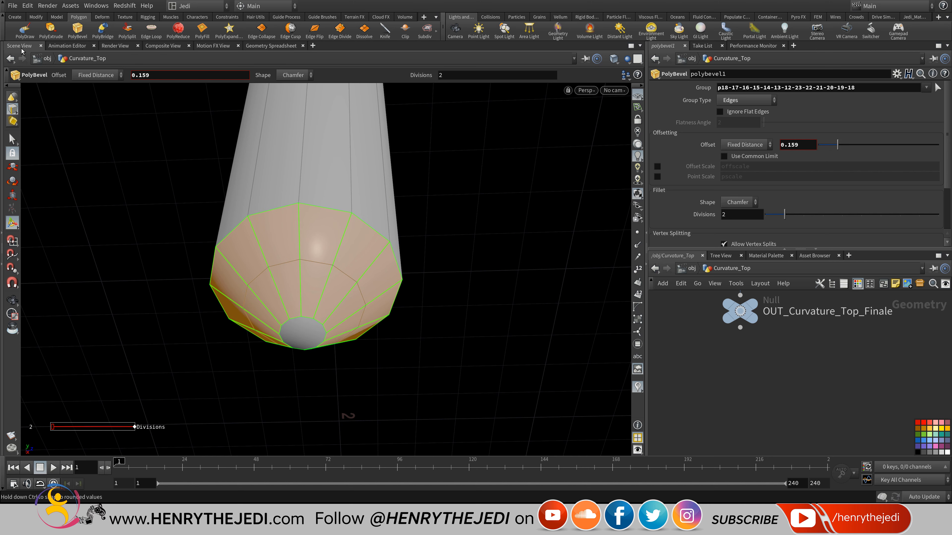
{"action": "mouse_move", "coordinate": [784, 214]}
{"action": "left_mouse_down"}
{"action": "mouse_move", "coordinate": [804, 214]}
{"action": "mouse_move", "coordinate": [784, 214]}
{"action": "left_mouse_up"}
{"action": "key", "text": "s"}
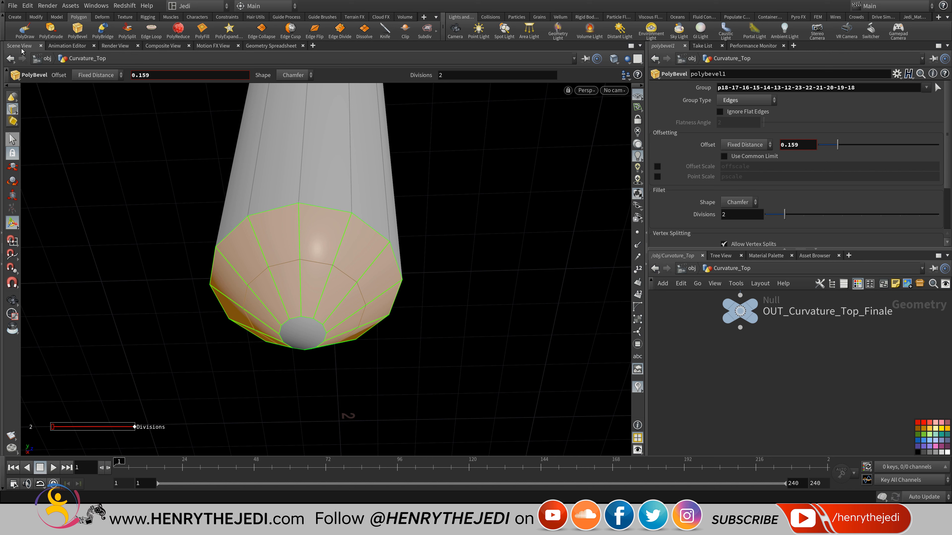
{"action": "key", "text": "s"}
{"action": "key", "text": "shift+n"}
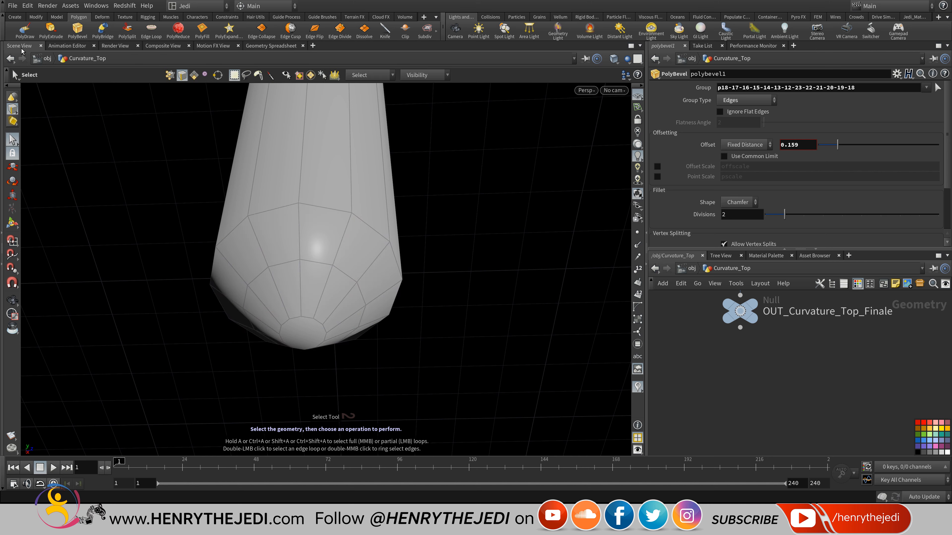
Push the tube's end cap face 0.299898 into the stem with an edit2 move.
{"action": "key", "text": "4"}
{"action": "left_click", "coordinate": [303, 333]}
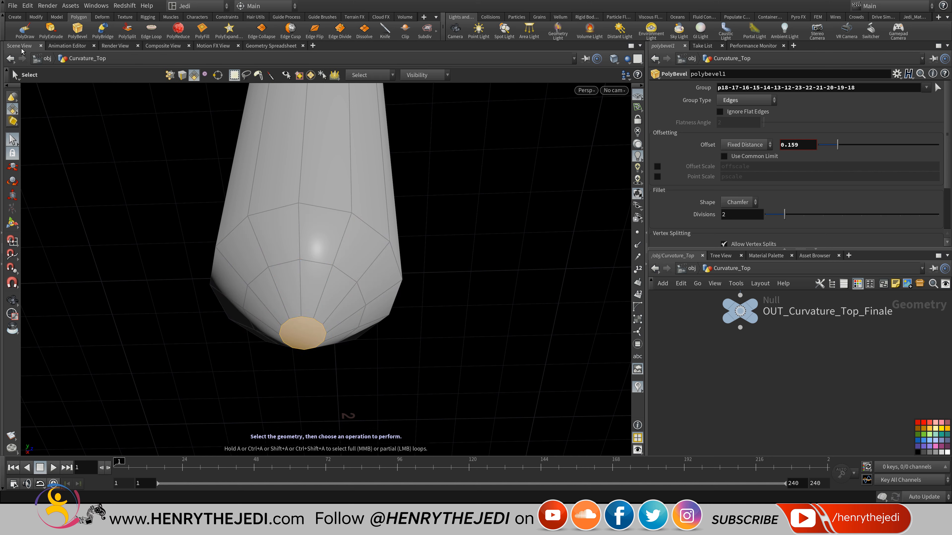
{"action": "key", "text": "t"}
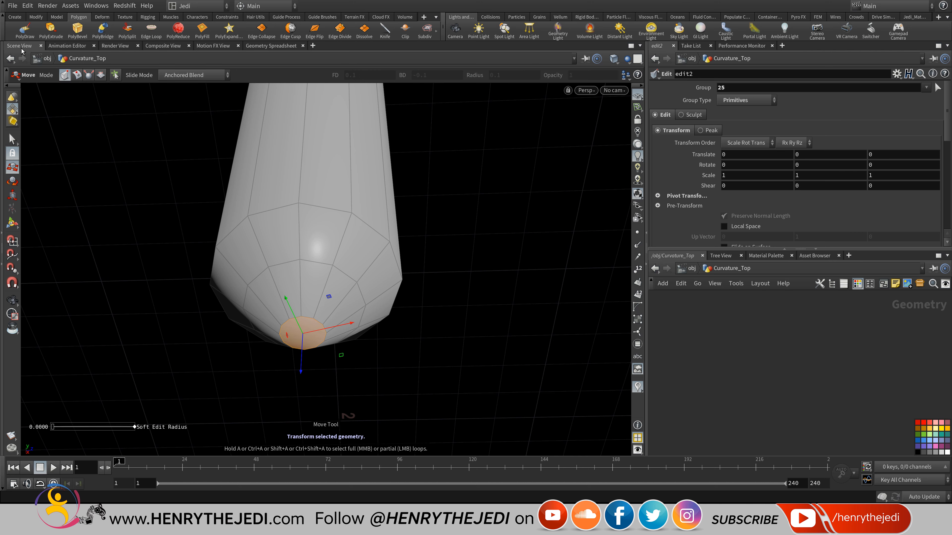
{"action": "left_click_drag", "start_coordinate": [301, 370], "coordinate": [306, 265]}
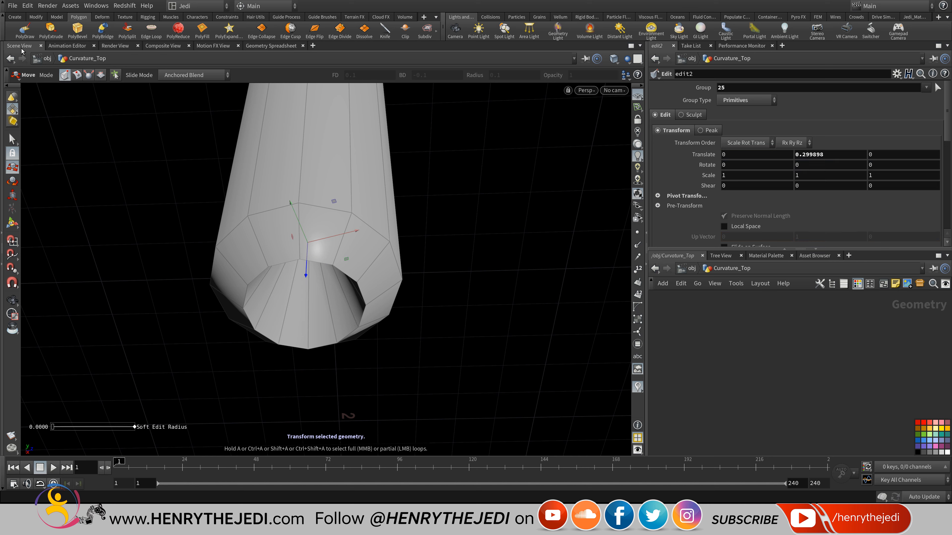
Check the hollow end in wireframe, restore smooth wire shading, and frame the node network.
{"action": "left_click", "coordinate": [614, 58]}
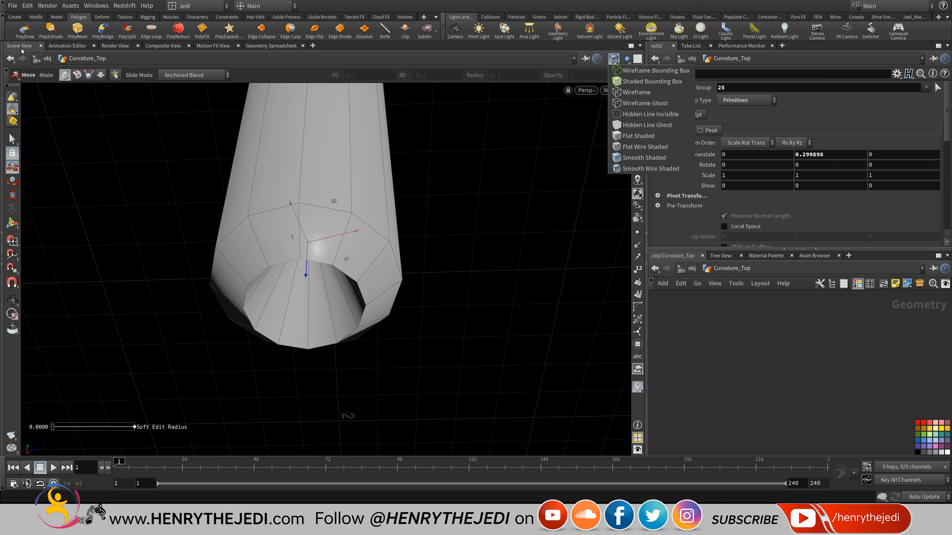
{"action": "left_click", "coordinate": [637, 92]}
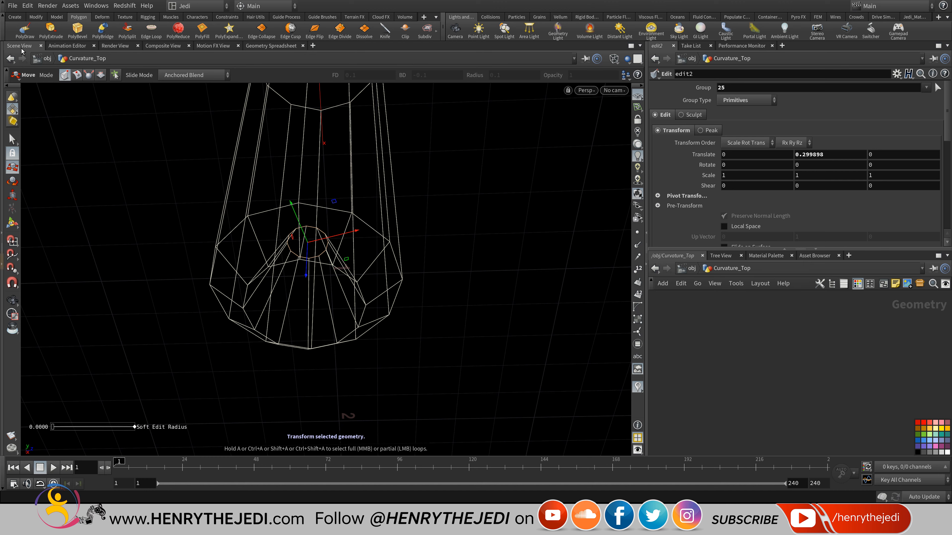
{"action": "left_click", "coordinate": [13, 301]}
{"action": "mouse_move", "coordinate": [326, 240]}
{"action": "left_mouse_down"}
{"action": "mouse_move", "coordinate": [316, 337]}
{"action": "mouse_move", "coordinate": [325, 275]}
{"action": "mouse_move", "coordinate": [326, 294]}
{"action": "mouse_move", "coordinate": [334, 276]}
{"action": "left_mouse_up"}
{"action": "left_click", "coordinate": [614, 58]}
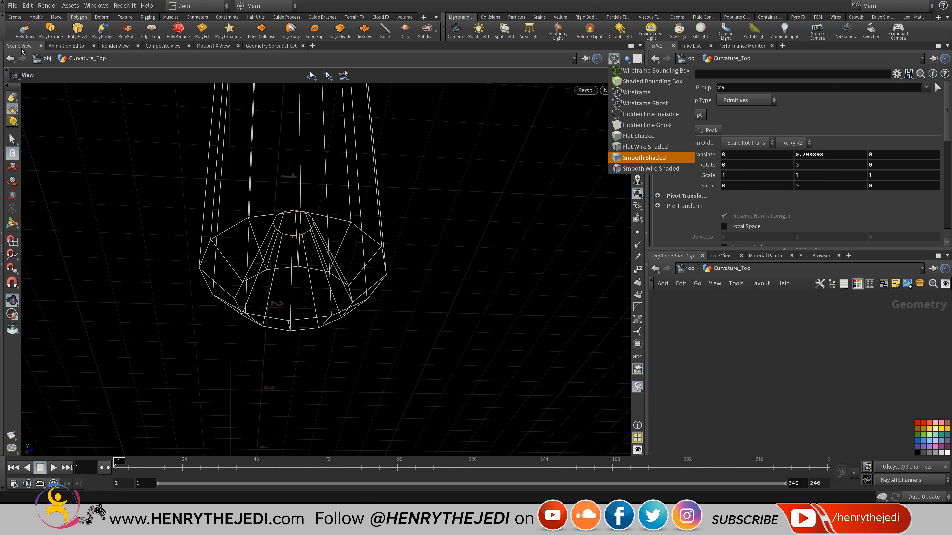
{"action": "left_click", "coordinate": [651, 168]}
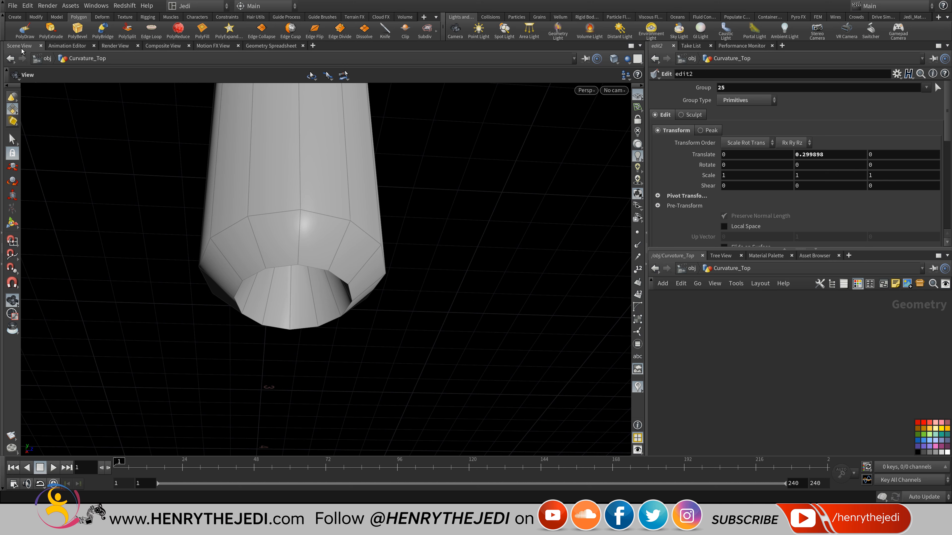
{"action": "mouse_move", "coordinate": [858, 296]}
{"action": "middle_mouse_down"}
{"action": "mouse_move", "coordinate": [858, 311]}
{"action": "mouse_move", "coordinate": [788, 383]}
{"action": "mouse_move", "coordinate": [796, 373]}
{"action": "mouse_move", "coordinate": [787, 402]}
{"action": "middle_mouse_up"}
{"action": "scroll", "coordinate": [788, 379], "scroll_direction": "down", "scroll_amount": 3}
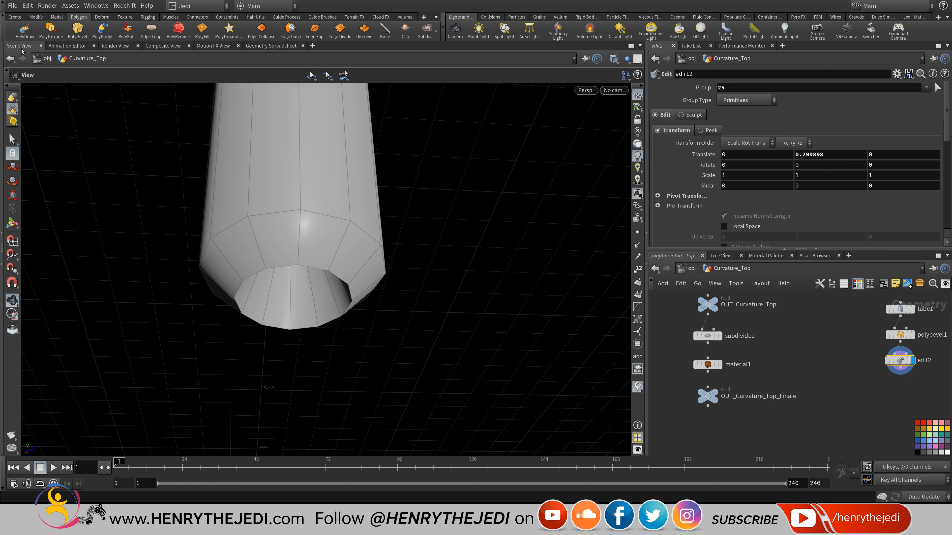
{"action": "middle_click_drag", "start_coordinate": [902, 359], "coordinate": [825, 376]}
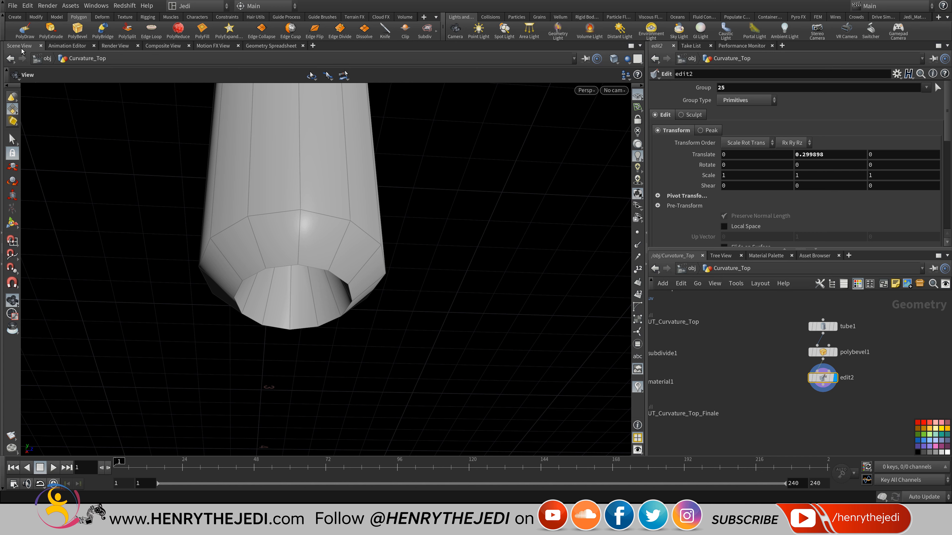
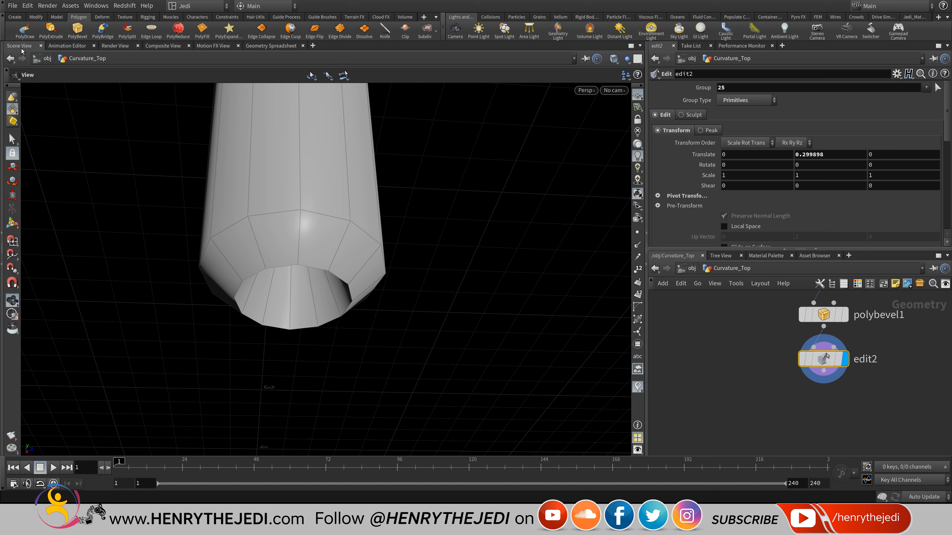
In /mat, duplicate redshift_vopnet_glass and name the copy redshift_vopnet_light.
{"action": "left_click", "coordinate": [689, 268]}
{"action": "left_click", "coordinate": [689, 269]}
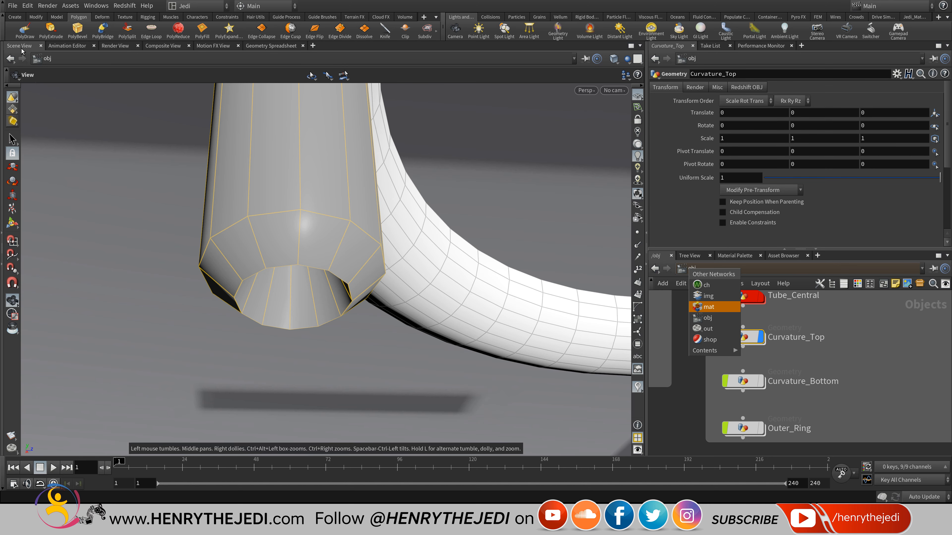
{"action": "left_click", "coordinate": [709, 307]}
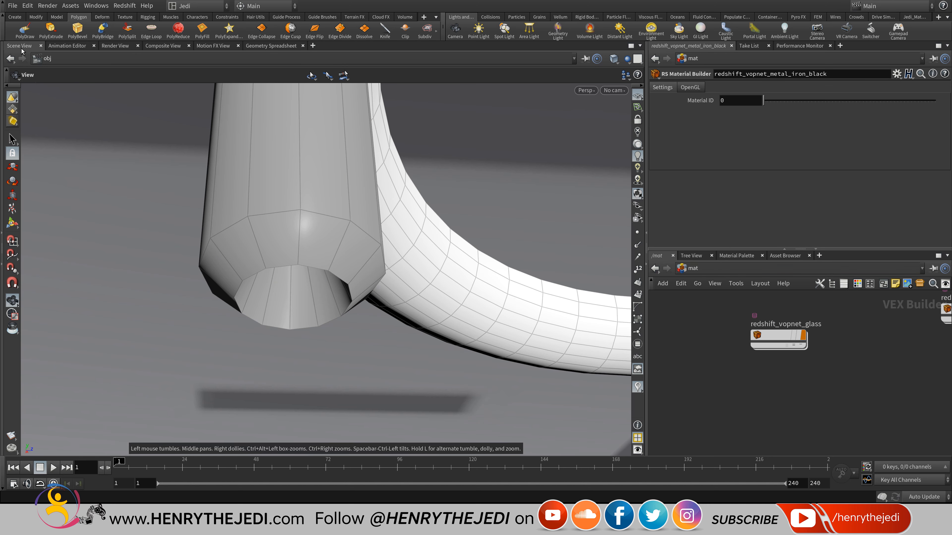
{"action": "mouse_move", "coordinate": [778, 340]}
{"action": "left_mouse_down", "text": "alt"}
{"action": "mouse_move", "coordinate": [787, 377]}
{"action": "mouse_move", "coordinate": [778, 387]}
{"action": "mouse_move", "coordinate": [828, 371]}
{"action": "left_mouse_up", "text": "alt"}
{"action": "left_click", "coordinate": [790, 371]}
{"action": "type", "text": "li"}
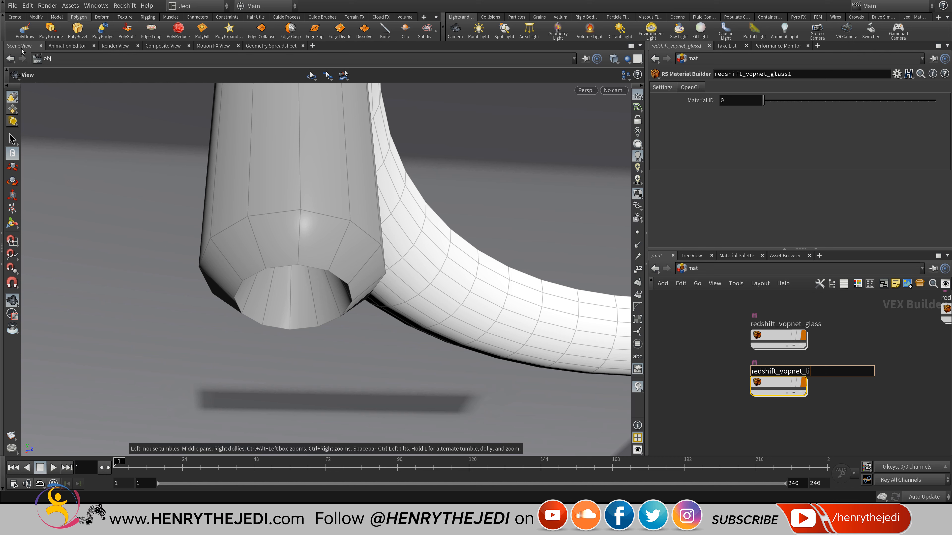
{"action": "type", "text": "ght"}
{"action": "key", "text": "Return"}
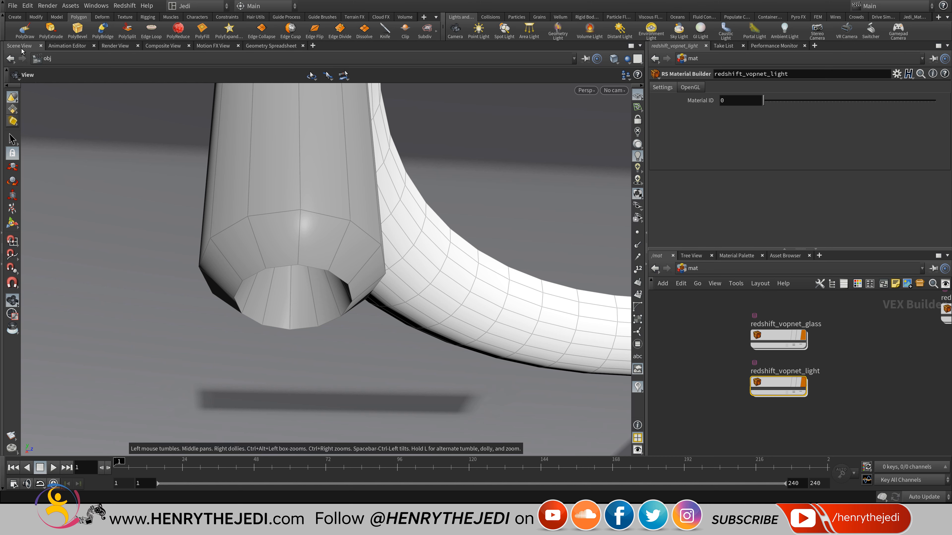
Return to /obj and dive into the Curvature_Top geometry network.
{"action": "left_click", "coordinate": [693, 268]}
{"action": "left_click", "coordinate": [715, 316]}
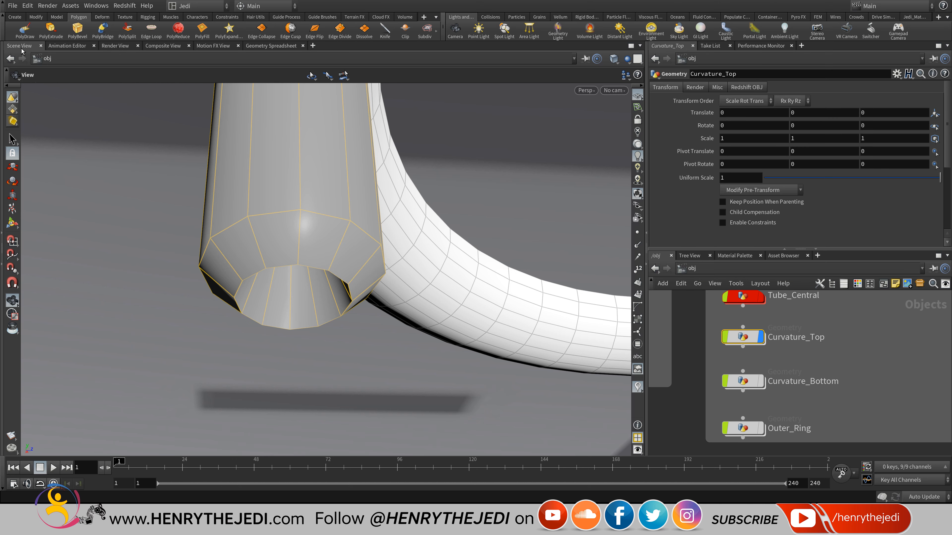
{"action": "middle_click_drag", "start_coordinate": [858, 360], "coordinate": [712, 355]}
{"action": "scroll", "coordinate": [799, 356], "scroll_direction": "down", "scroll_amount": 2}
{"action": "middle_click_drag", "start_coordinate": [659, 325], "coordinate": [712, 348]}
{"action": "scroll", "coordinate": [707, 347], "scroll_direction": "up", "scroll_amount": 4}
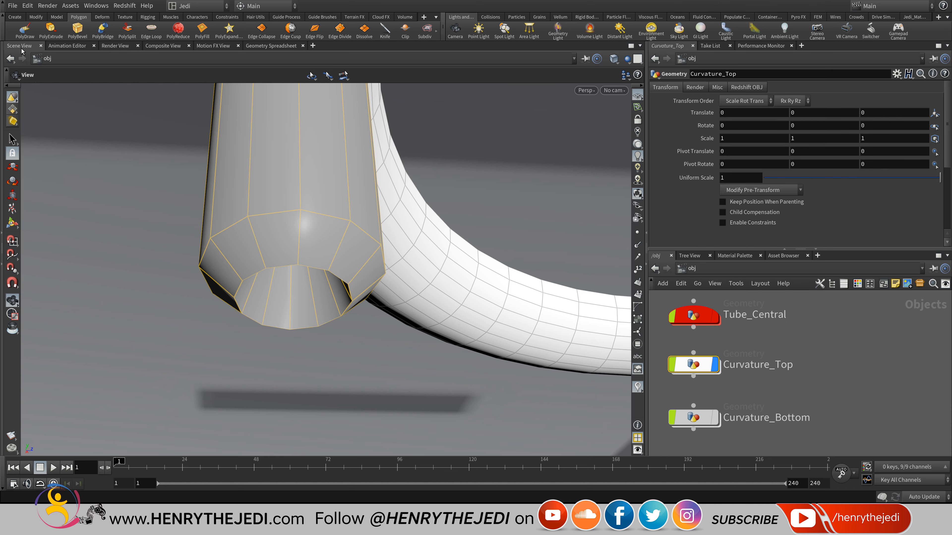
{"action": "double_click", "coordinate": [694, 365]}
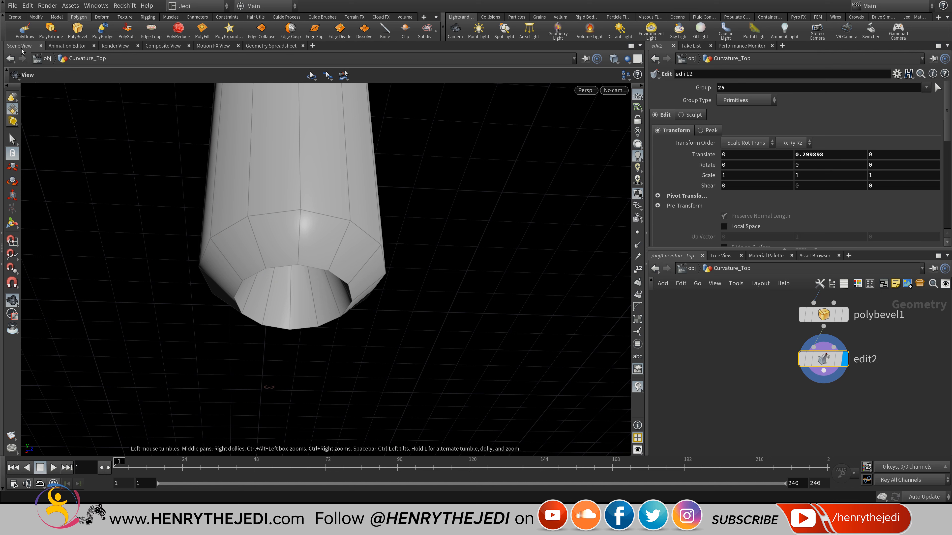
Save the scene and copy the convert2, uvquickshade1 and uvunwrap1 nodes.
{"action": "scroll", "coordinate": [754, 379], "scroll_direction": "down", "scroll_amount": 3}
{"action": "middle_click_drag", "start_coordinate": [753, 378], "coordinate": [882, 389]}
{"action": "key", "text": "ctrl+s"}
{"action": "middle_click_drag", "start_coordinate": [805, 300], "coordinate": [797, 423]}
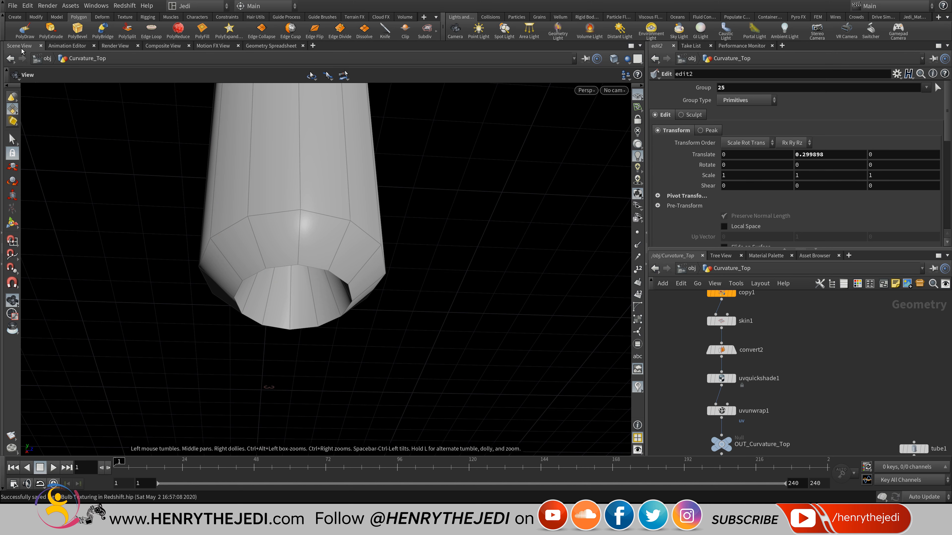
{"action": "left_click_drag", "start_coordinate": [801, 341], "coordinate": [674, 419]}
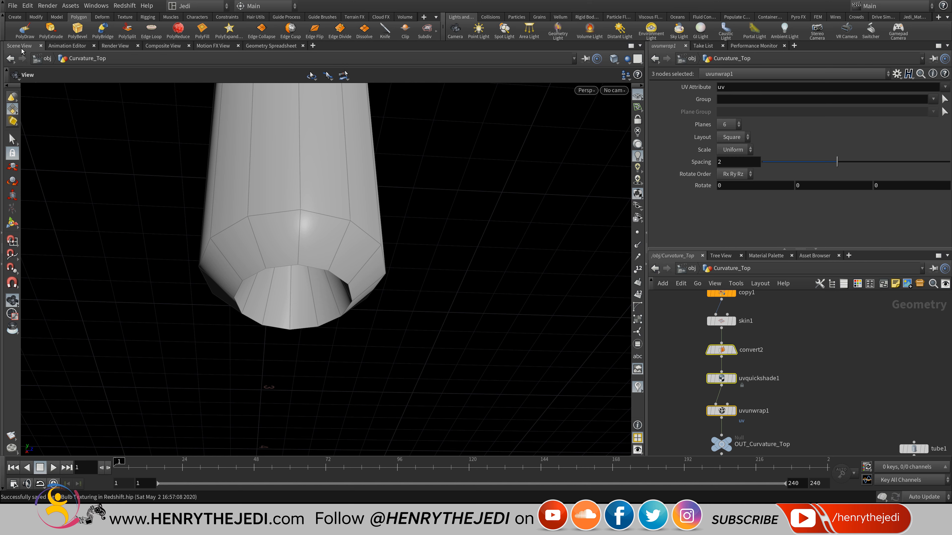
{"action": "key", "text": "ctrl+c"}
Paste the copied UV nodes under edit2, wire edit2 into convert3, and display uvunwrap2.
{"action": "key", "text": "u"}
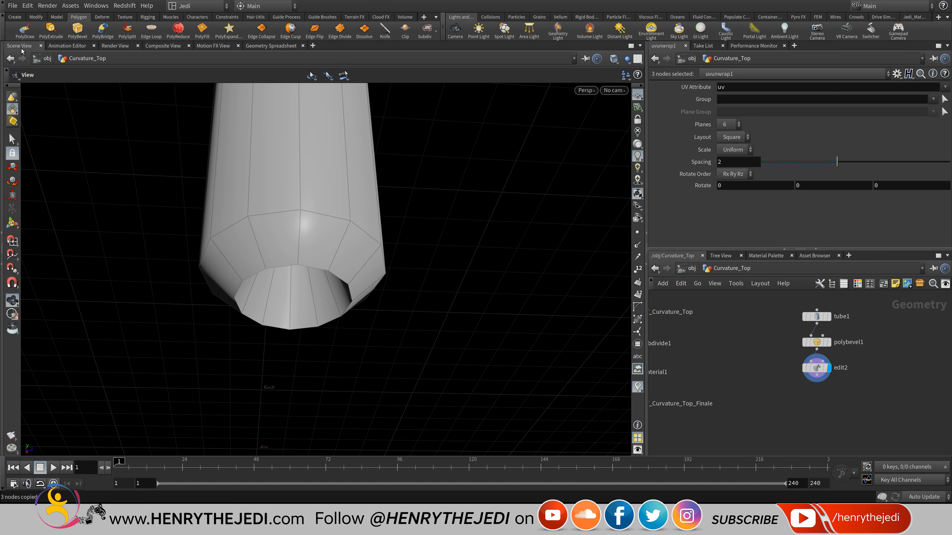
{"action": "key", "text": "ctrl+v"}
{"action": "scroll", "coordinate": [821, 367], "scroll_direction": "up", "scroll_amount": 3}
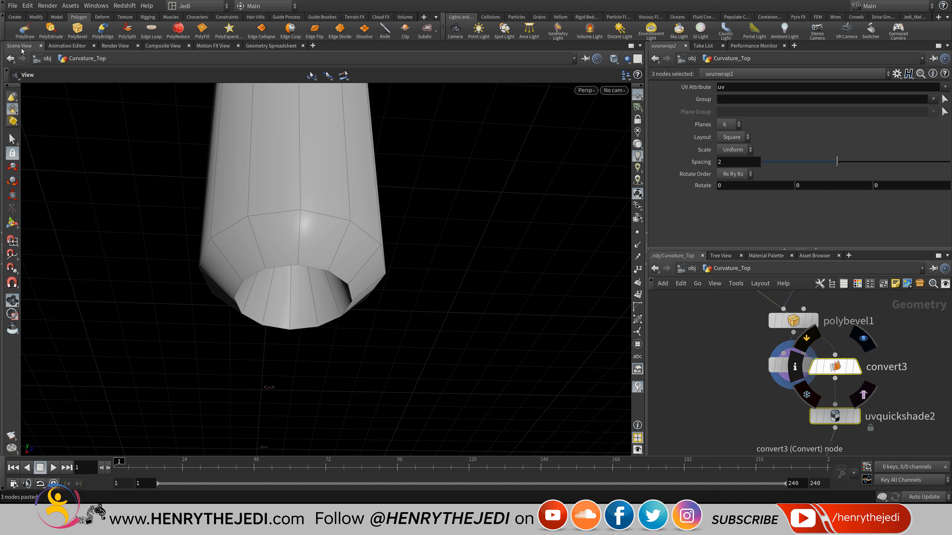
{"action": "left_click_drag", "start_coordinate": [835, 366], "coordinate": [794, 412]}
{"action": "left_click", "coordinate": [794, 388]}
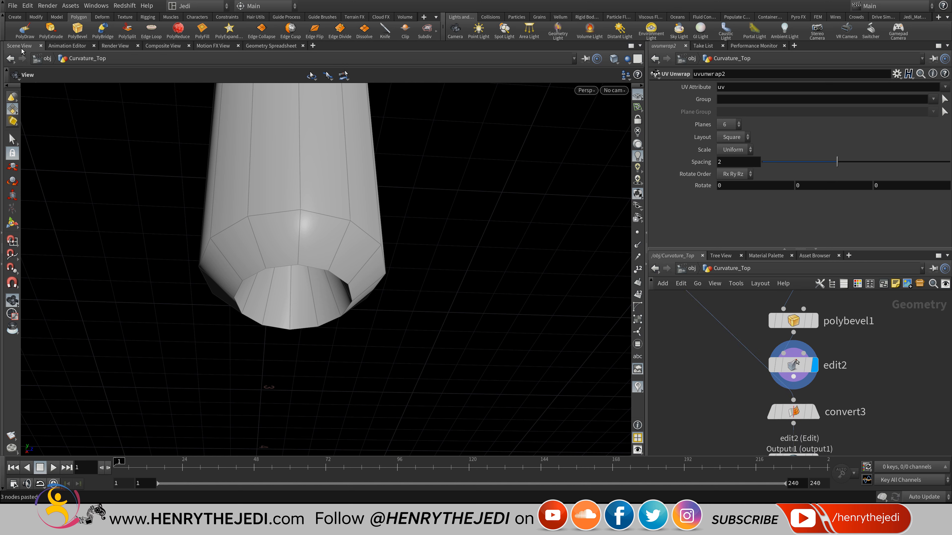
{"action": "left_click", "coordinate": [794, 377]}
{"action": "left_click", "coordinate": [794, 400]}
{"action": "middle_click_drag", "start_coordinate": [794, 405], "coordinate": [792, 350]}
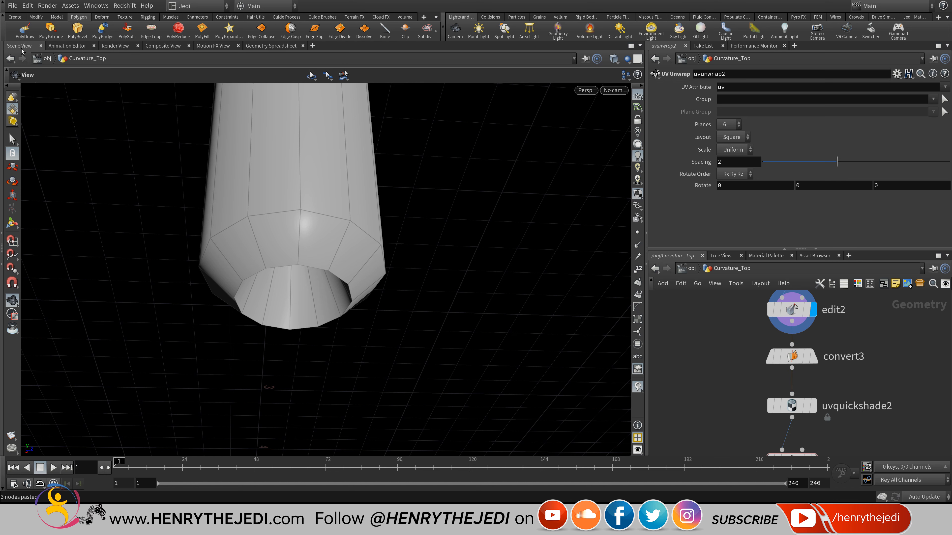
{"action": "middle_click_drag", "start_coordinate": [792, 406], "coordinate": [798, 340]}
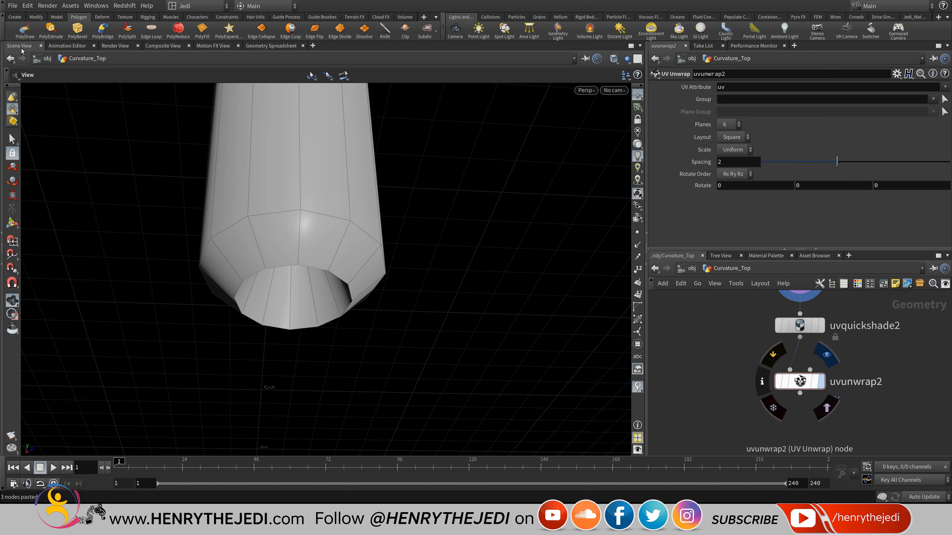
{"action": "left_click", "coordinate": [827, 355]}
Add material2 below uvunwrap2 assigning /mat/redshift_vopnet_light, then save.
{"action": "key", "text": "Tab"}
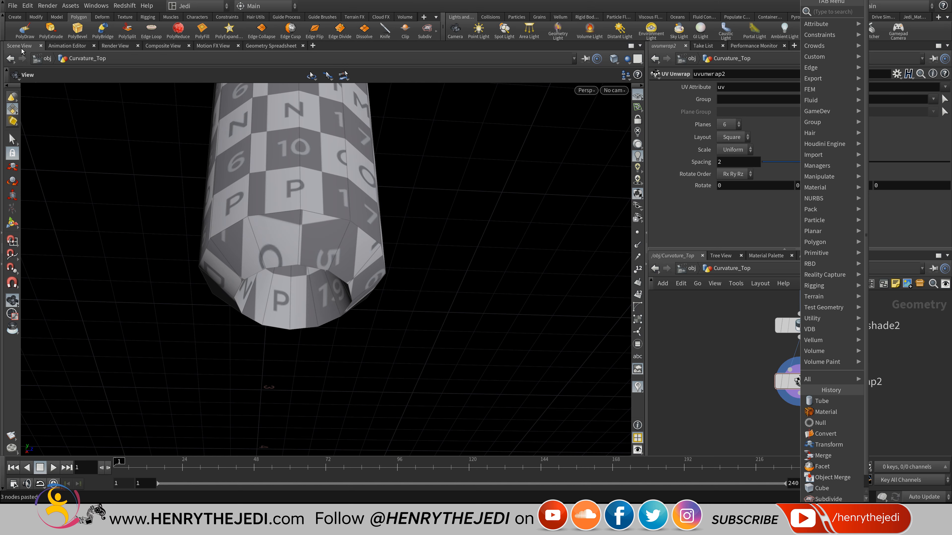
{"action": "left_click", "coordinate": [822, 401]}
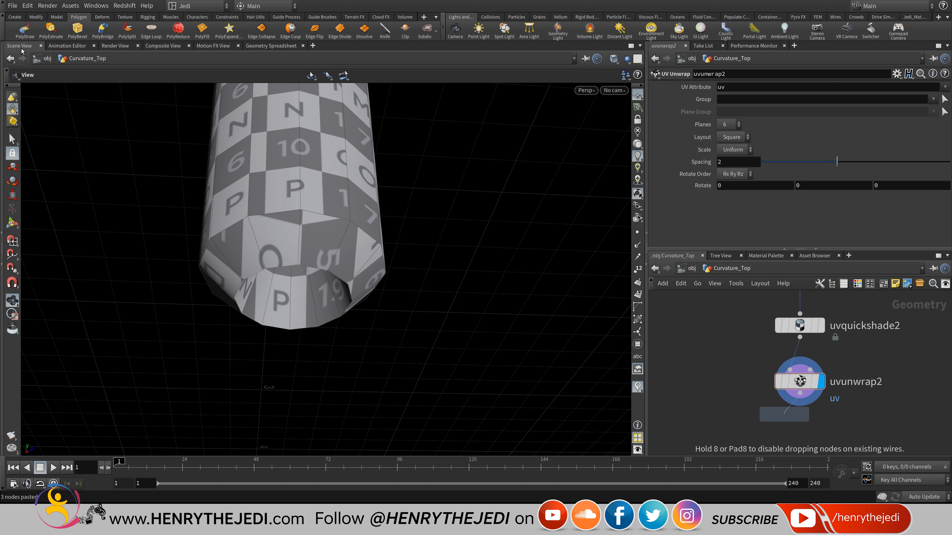
{"action": "left_click", "coordinate": [801, 416]}
{"action": "left_click", "coordinate": [821, 431]}
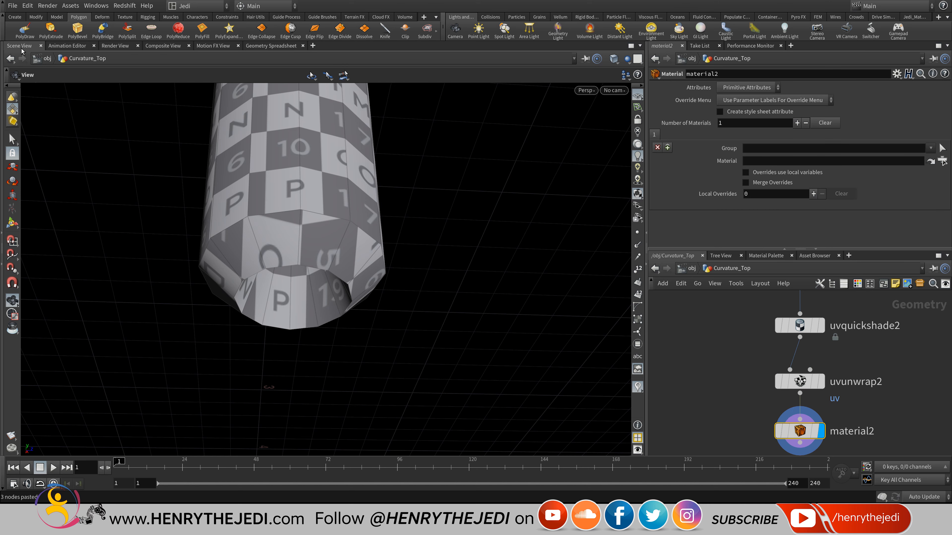
{"action": "left_click", "coordinate": [943, 162]}
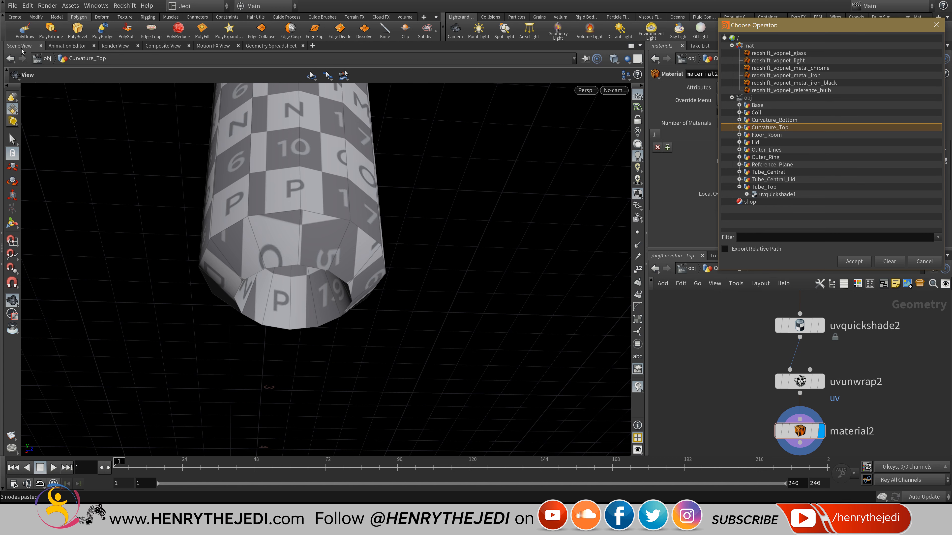
{"action": "double_click", "coordinate": [778, 61]}
{"action": "middle_click_drag", "start_coordinate": [800, 407], "coordinate": [828, 340]}
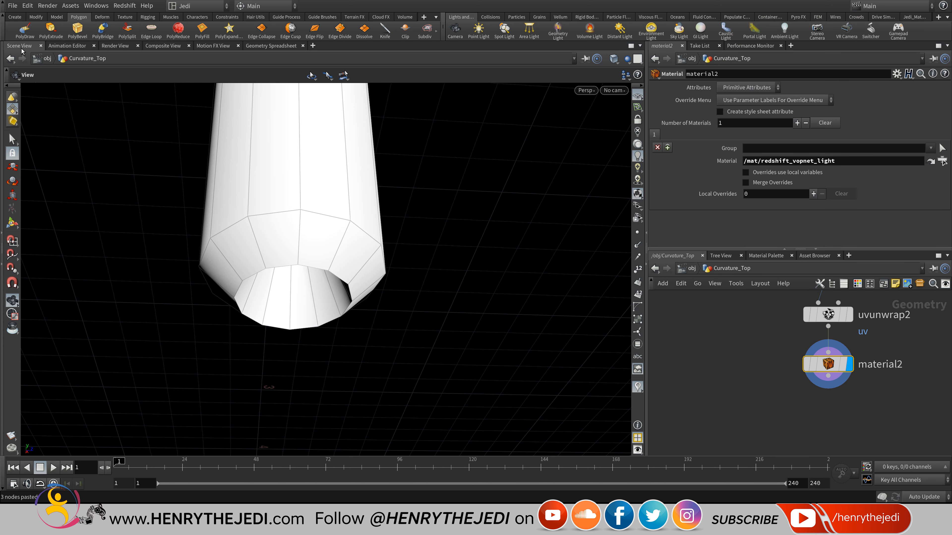
{"action": "key", "text": "ctrl+s"}
Add a displayed Null below material2 named OUT_Light.
{"action": "key", "text": "Tab"}
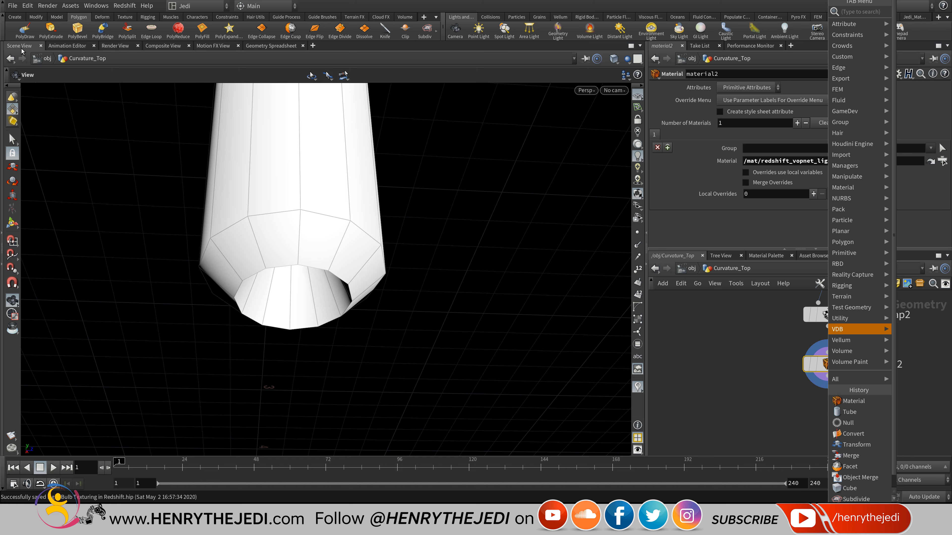
{"action": "mouse_move", "coordinate": [842, 318]}
{"action": "left_click", "coordinate": [697, 111]}
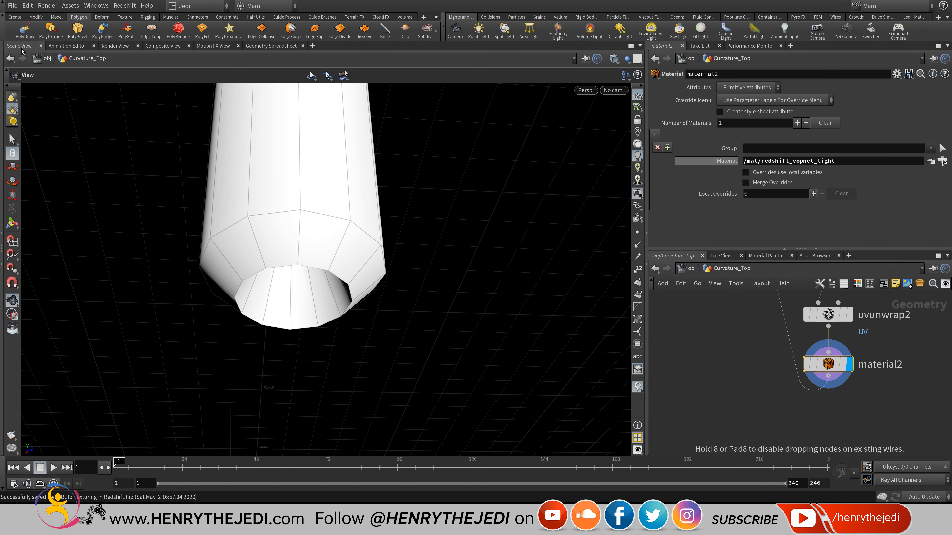
{"action": "left_click", "coordinate": [828, 416]}
{"action": "left_click", "coordinate": [840, 412]}
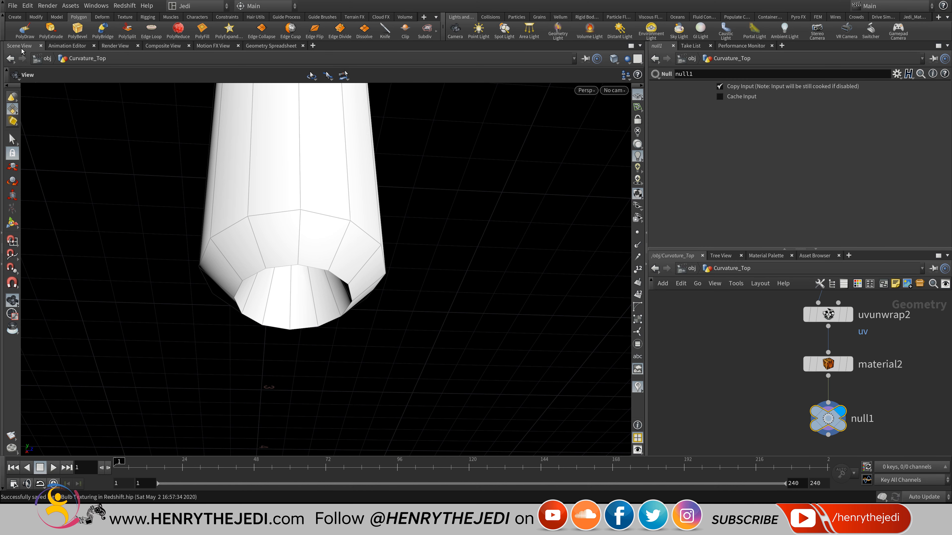
{"action": "double_click", "coordinate": [864, 419]}
{"action": "type", "text": "OUT_"}
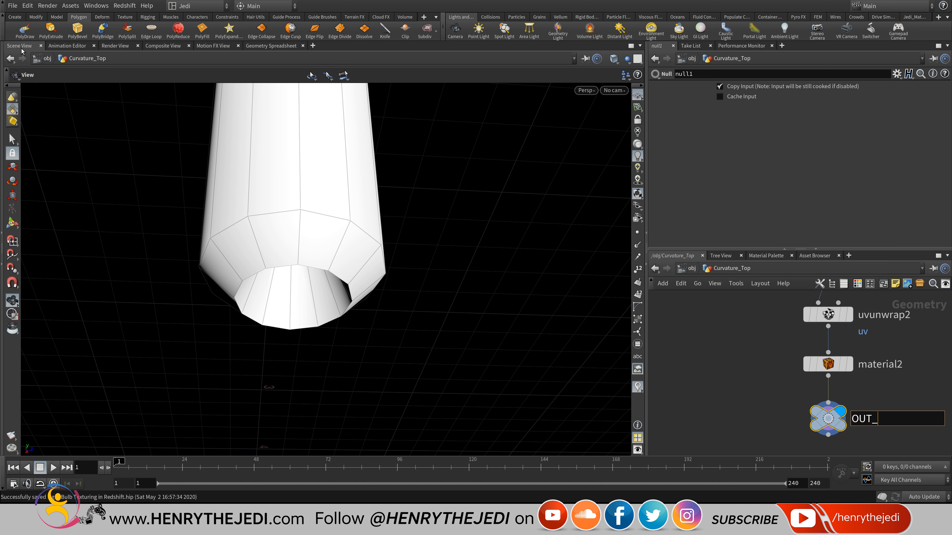
{"action": "type", "text": "Light"}
{"action": "key", "text": "Return"}
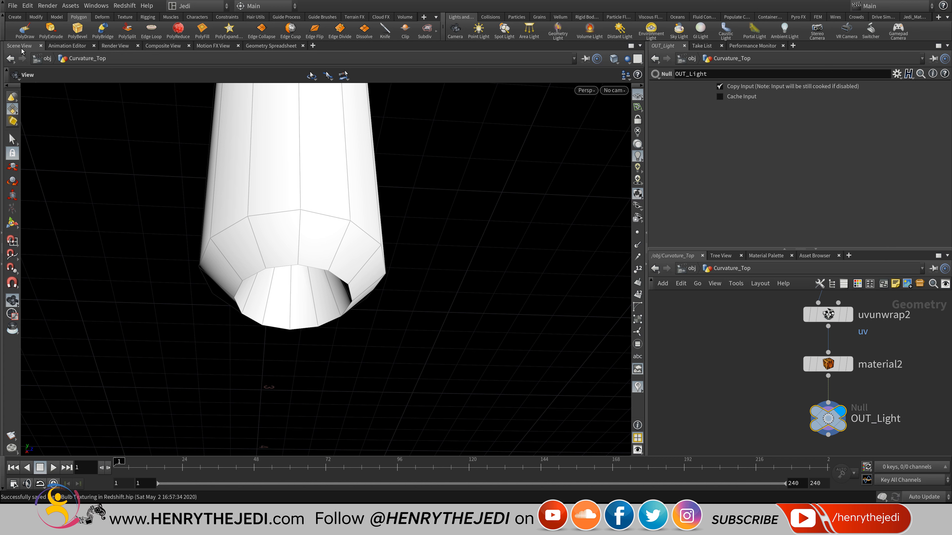
Move the new eight-node light chain up beside the original output chain.
{"action": "key", "text": "h"}
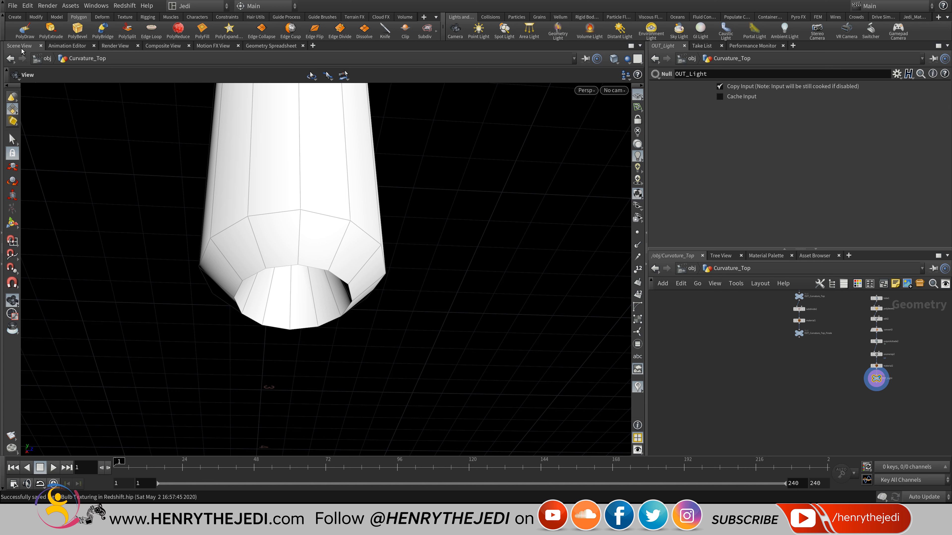
{"action": "left_click_drag", "start_coordinate": [849, 321], "coordinate": [838, 304]}
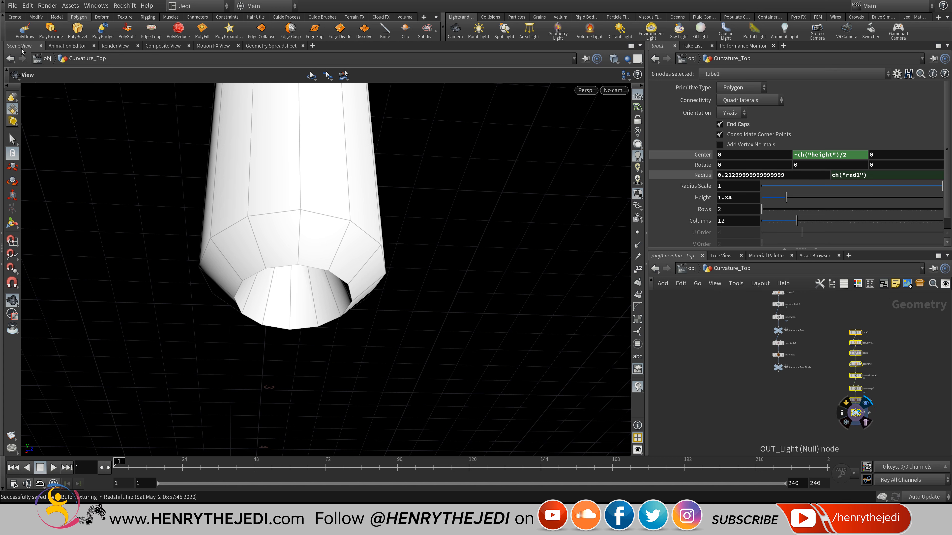
{"action": "mouse_move", "coordinate": [855, 412]}
{"action": "left_mouse_down"}
{"action": "mouse_move", "coordinate": [852, 357]}
{"action": "mouse_move", "coordinate": [855, 369]}
{"action": "left_mouse_up"}
{"action": "middle_click_drag", "start_coordinate": [854, 370], "coordinate": [837, 436]}
{"action": "scroll", "coordinate": [889, 414], "scroll_direction": "down", "scroll_amount": 5}
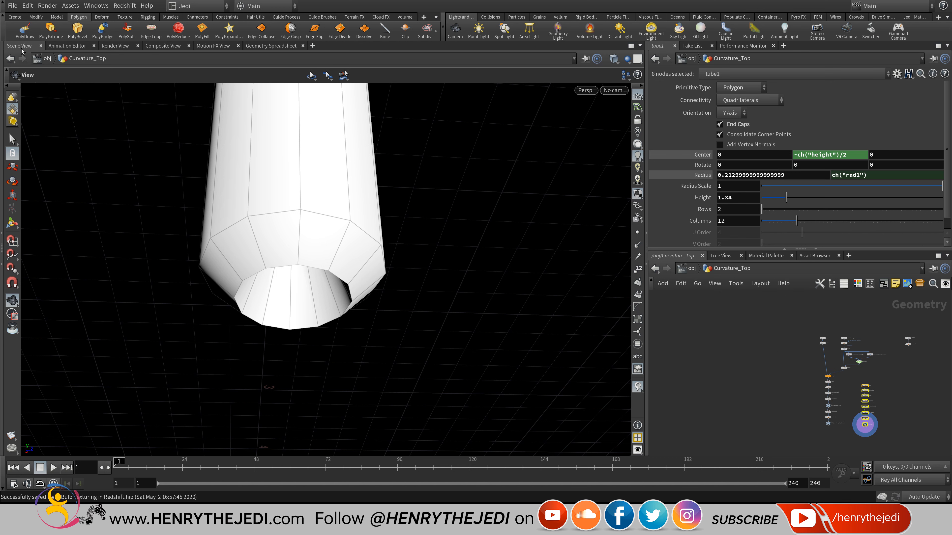
{"action": "scroll", "coordinate": [887, 413], "scroll_direction": "up", "scroll_amount": 4}
{"action": "scroll", "coordinate": [888, 410], "scroll_direction": "up", "scroll_amount": 4}
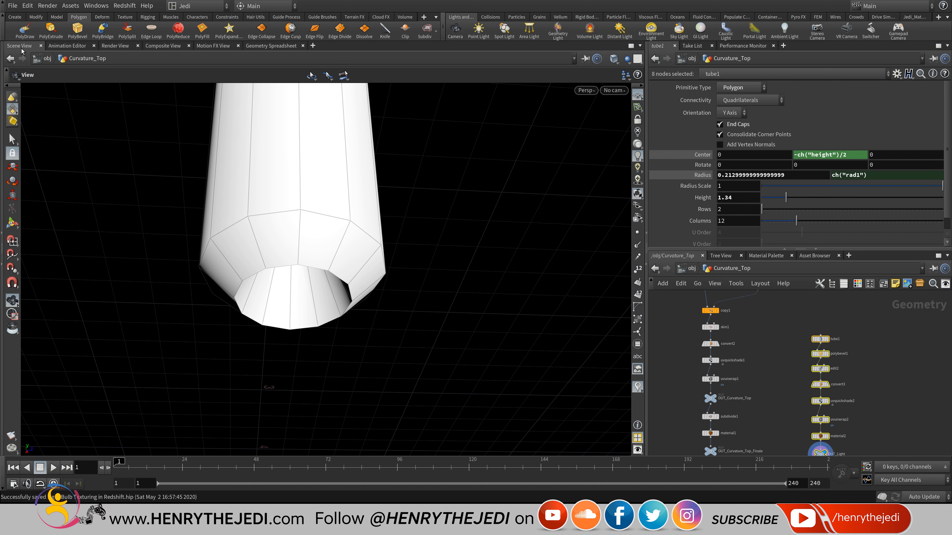
{"action": "mouse_move", "coordinate": [888, 411]}
{"action": "middle_mouse_down"}
{"action": "mouse_move", "coordinate": [877, 412]}
{"action": "mouse_move", "coordinate": [905, 338]}
{"action": "middle_mouse_up"}
{"action": "left_click", "coordinate": [761, 416]}
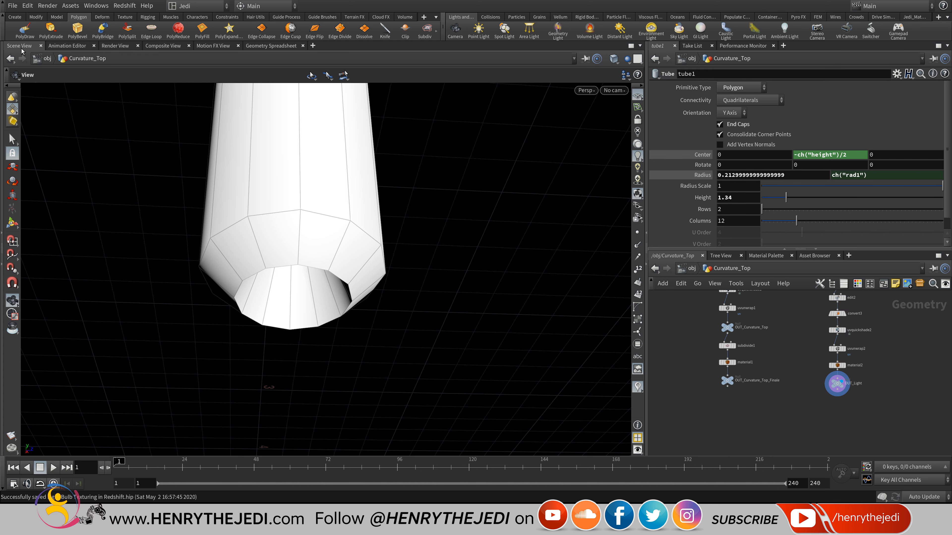
{"action": "scroll", "coordinate": [746, 417], "scroll_direction": "up", "scroll_amount": 4}
{"action": "middle_click_drag", "start_coordinate": [712, 360], "coordinate": [693, 378]}
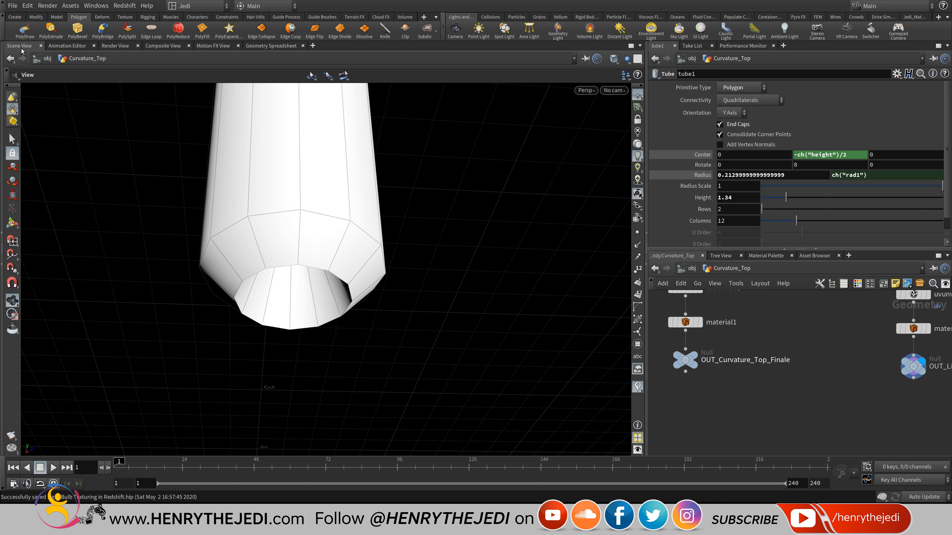
{"action": "mouse_move", "coordinate": [745, 405]}
{"action": "middle_mouse_down"}
{"action": "mouse_move", "coordinate": [680, 408]}
{"action": "mouse_move", "coordinate": [727, 407]}
{"action": "middle_mouse_up"}
Widen the network pane by dragging the divider left, then bring up the node-creation menu.
{"action": "right_click", "coordinate": [668, 374]}
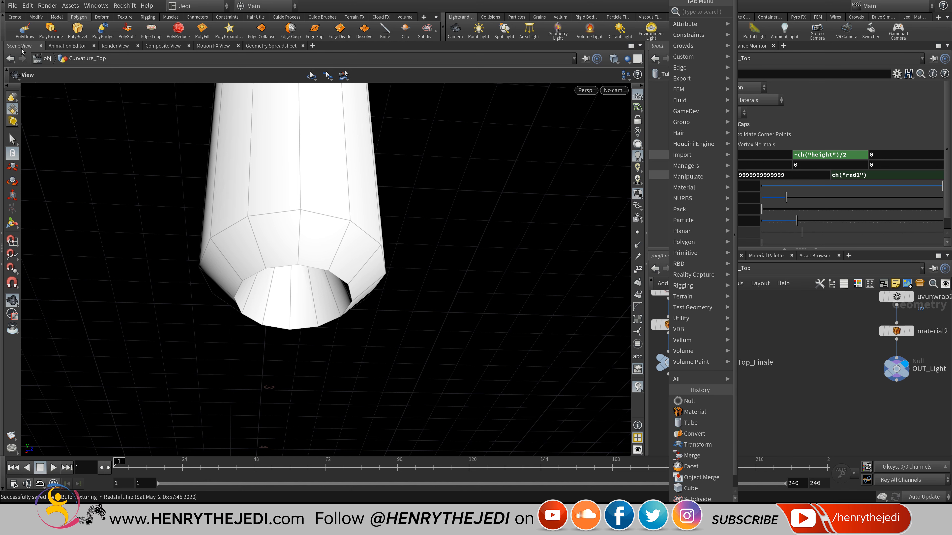
{"action": "key", "text": "Escape"}
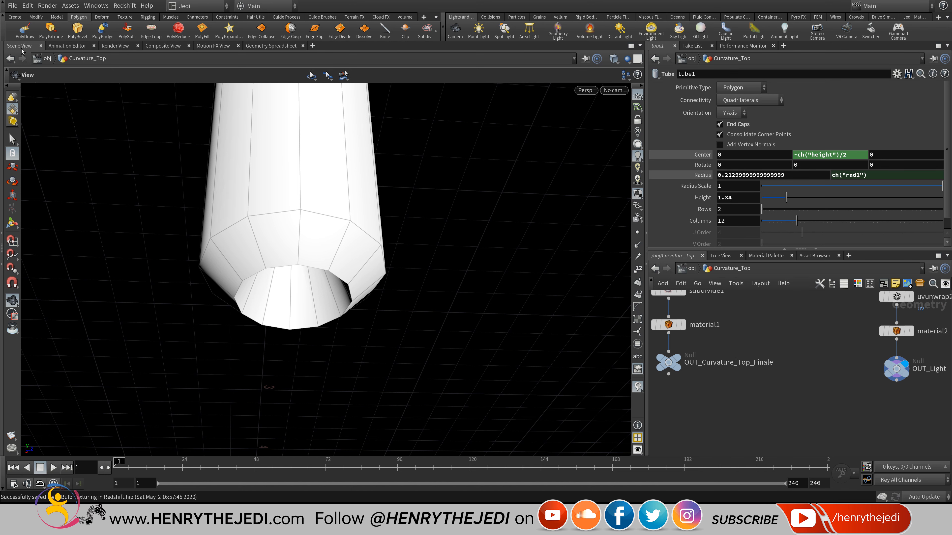
{"action": "left_click_drag", "start_coordinate": [645, 338], "coordinate": [547, 338]}
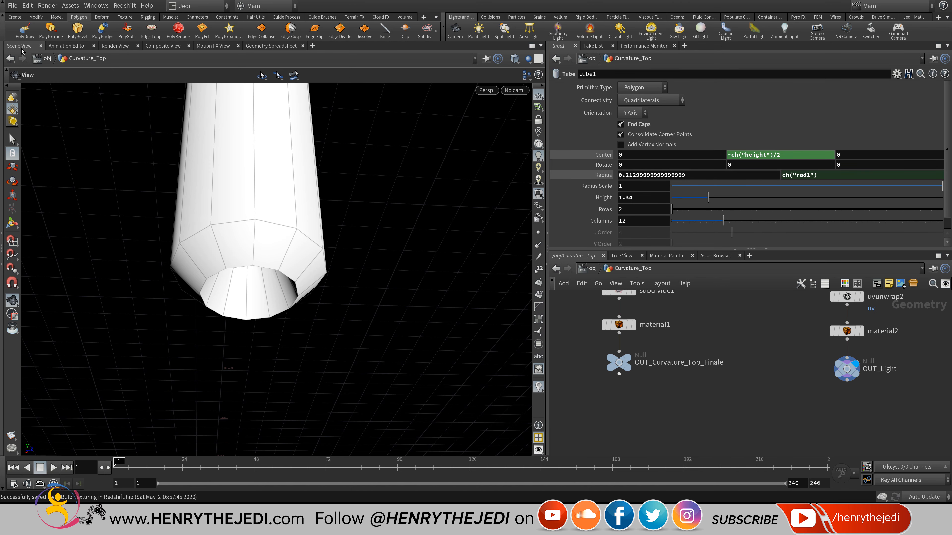
{"action": "key", "text": "Tab"}
Add merge1 below the outputs with OUT_Light as its second input, and display it.
{"action": "mouse_move", "coordinate": [633, 318]}
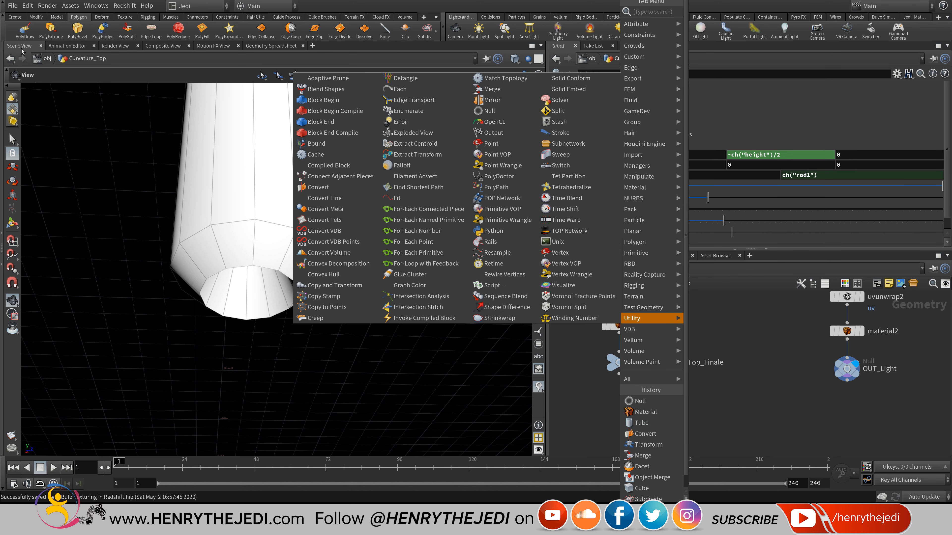
{"action": "left_click", "coordinate": [493, 89]}
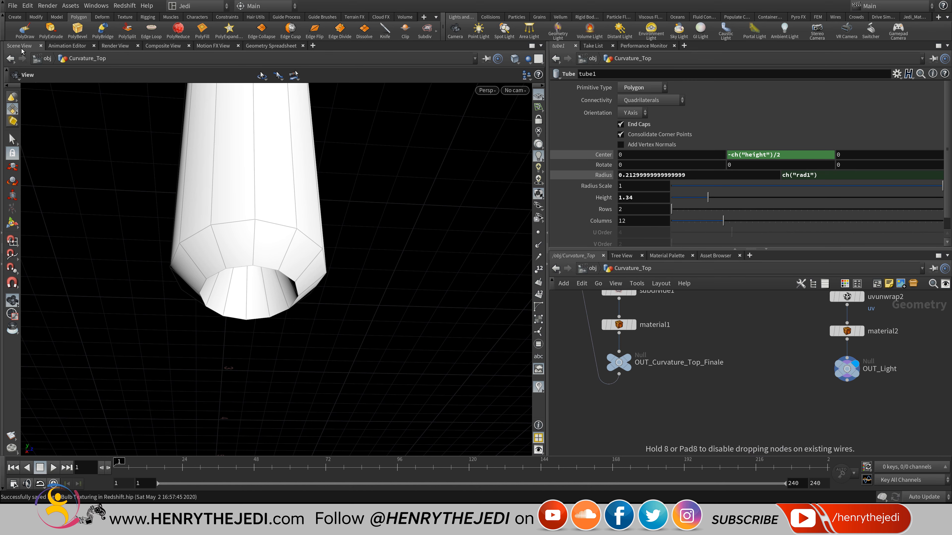
{"action": "left_click", "coordinate": [739, 423]}
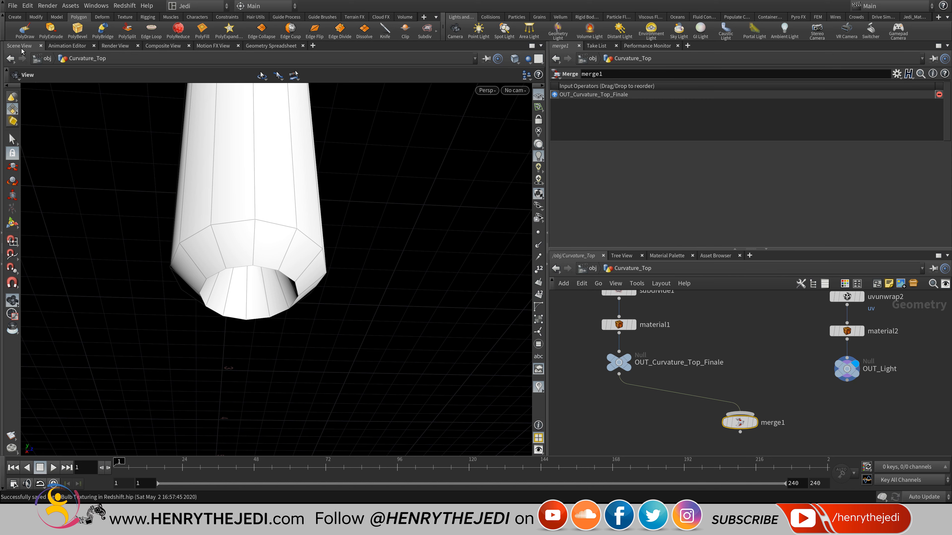
{"action": "left_click", "coordinate": [847, 381]}
{"action": "left_click", "coordinate": [741, 414]}
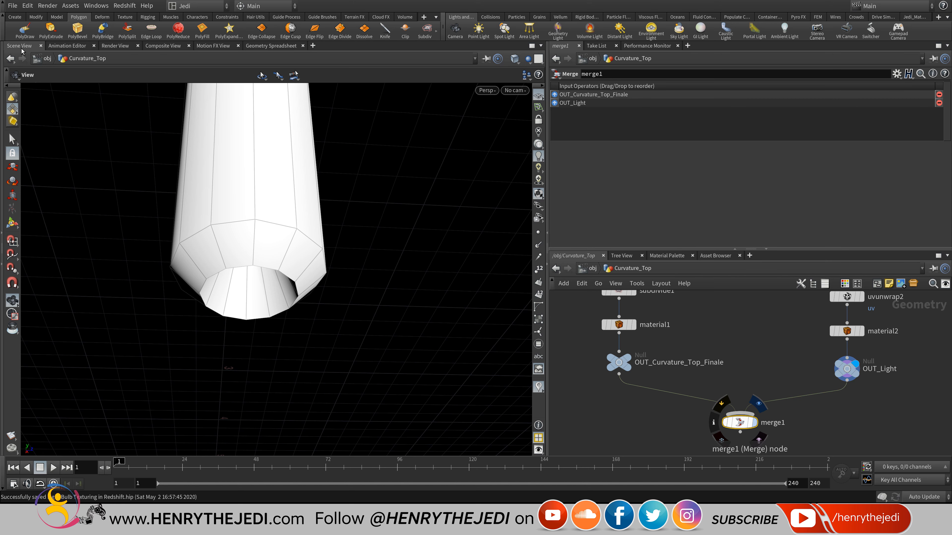
{"action": "left_click", "coordinate": [752, 423]}
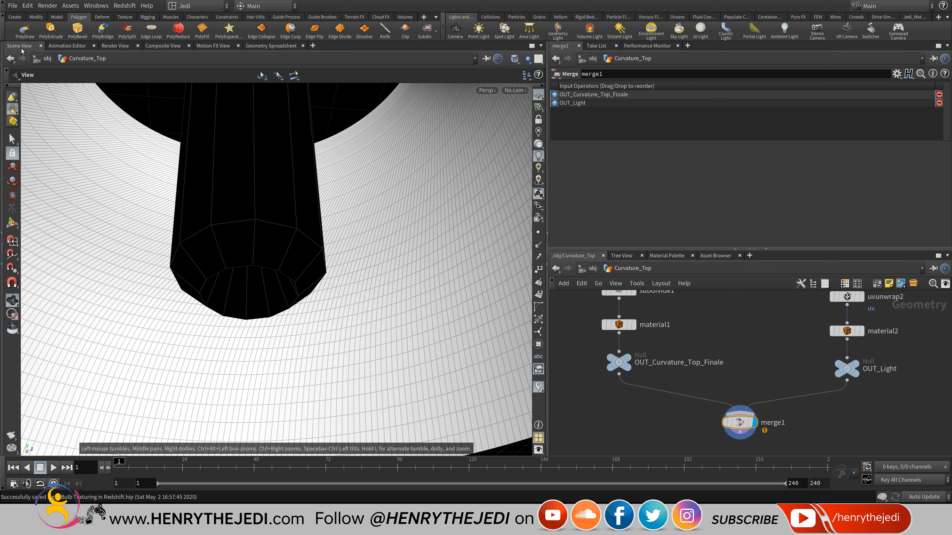
Move OUT_Curvature_Top_Finale below merge1, feed merge1 into it, set its display flag, and return to /obj.
{"action": "middle_click_drag", "start_coordinate": [262, 233], "coordinate": [265, 315]}
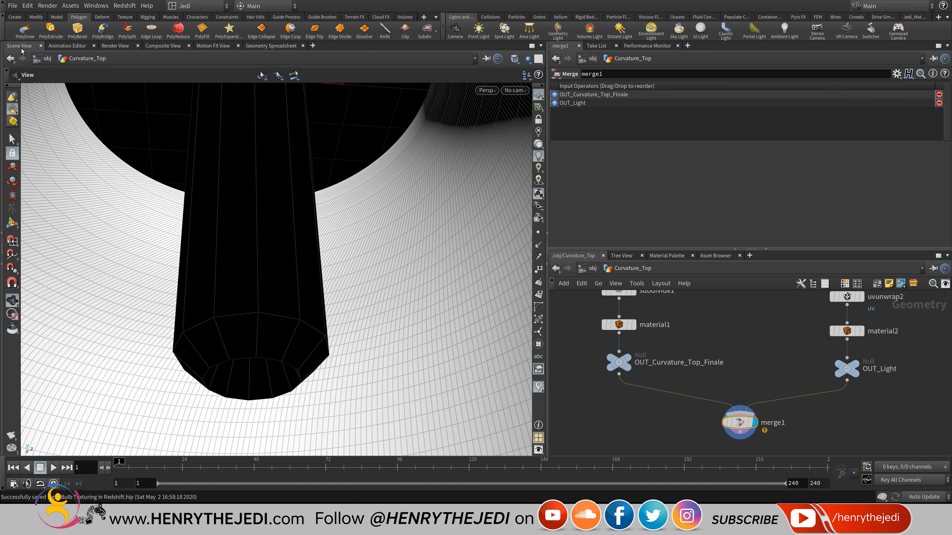
{"action": "mouse_move", "coordinate": [750, 431]}
{"action": "middle_mouse_down"}
{"action": "mouse_move", "coordinate": [760, 383]}
{"action": "mouse_move", "coordinate": [751, 419]}
{"action": "mouse_move", "coordinate": [746, 383]}
{"action": "mouse_move", "coordinate": [755, 413]}
{"action": "middle_mouse_up"}
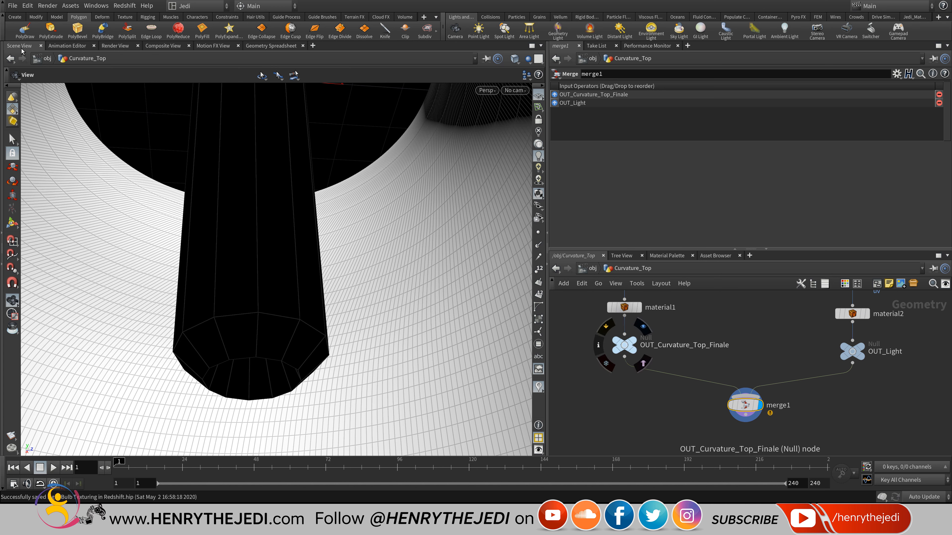
{"action": "left_click_drag", "start_coordinate": [624, 345], "coordinate": [745, 442]}
{"action": "middle_click_drag", "start_coordinate": [789, 419], "coordinate": [786, 361]}
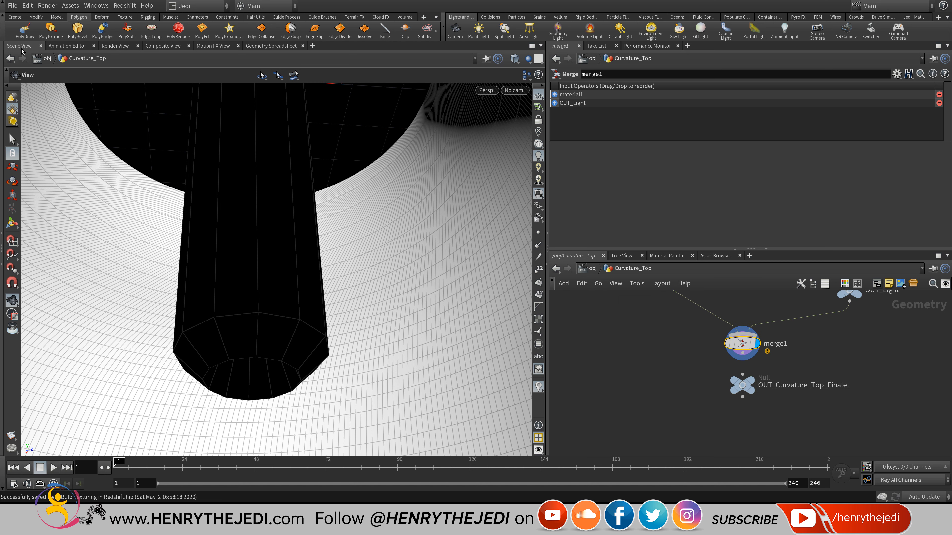
{"action": "scroll", "coordinate": [785, 361], "scroll_direction": "up", "scroll_amount": 3}
{"action": "left_click", "coordinate": [723, 347]}
{"action": "left_click", "coordinate": [723, 379]}
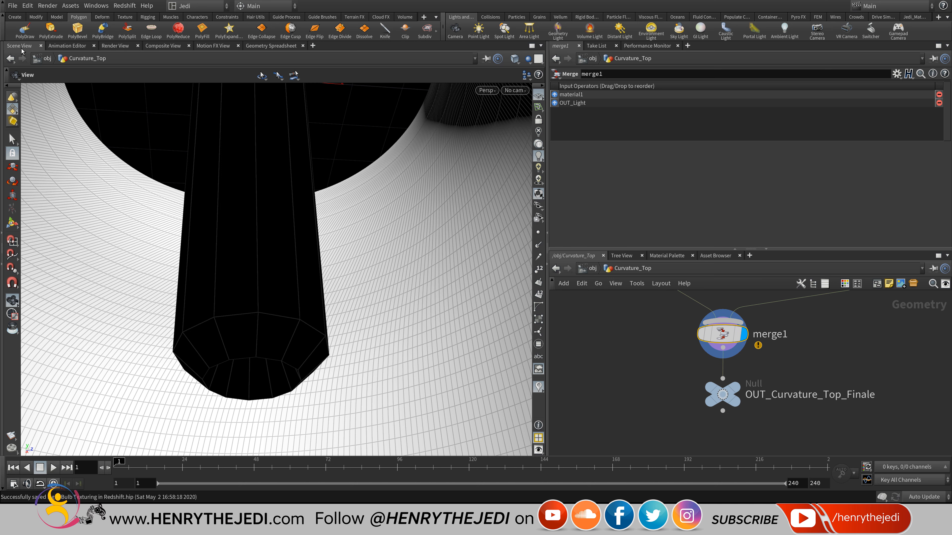
{"action": "left_click", "coordinate": [735, 388]}
{"action": "scroll", "coordinate": [855, 452], "scroll_direction": "down", "scroll_amount": 1}
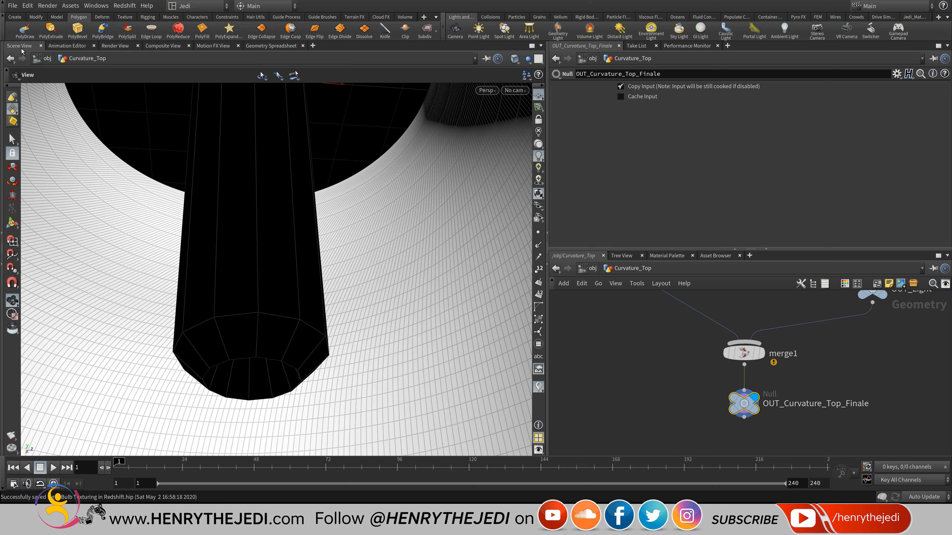
{"action": "left_click", "coordinate": [588, 269]}
Hide Curvature_Top in the viewport.
{"action": "scroll", "coordinate": [694, 354], "scroll_direction": "up", "scroll_amount": 3}
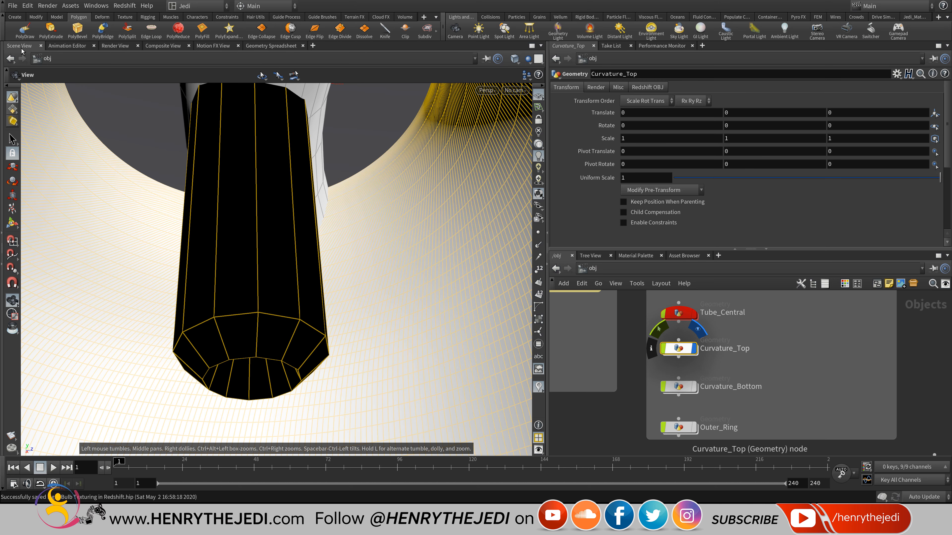
{"action": "left_click", "coordinate": [699, 329]}
{"action": "scroll", "coordinate": [794, 367], "scroll_direction": "down", "scroll_amount": 6}
{"action": "scroll", "coordinate": [777, 357], "scroll_direction": "up", "scroll_amount": 6}
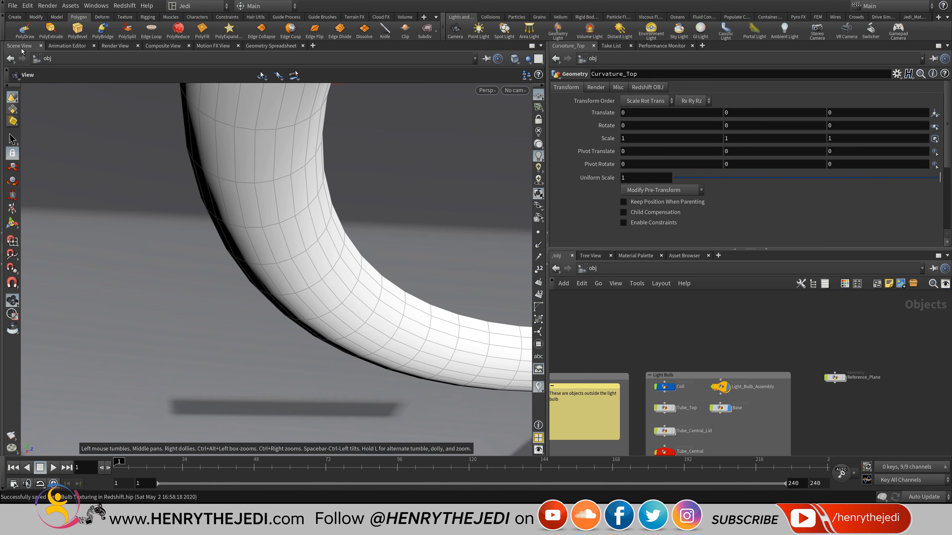
Inside Light_Bulb_Assembly, view through cam1 and show all objects.
{"action": "double_click", "coordinate": [727, 355]}
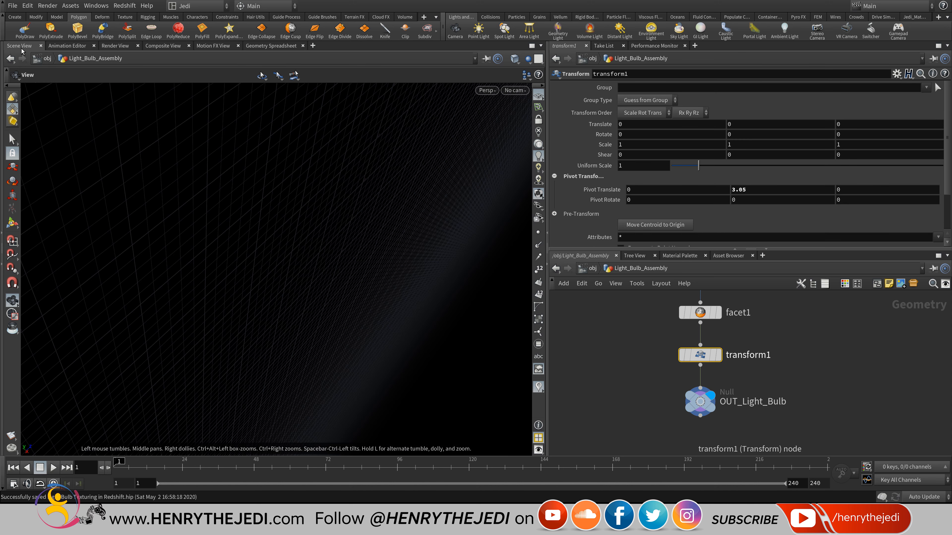
{"action": "left_click", "coordinate": [514, 91]}
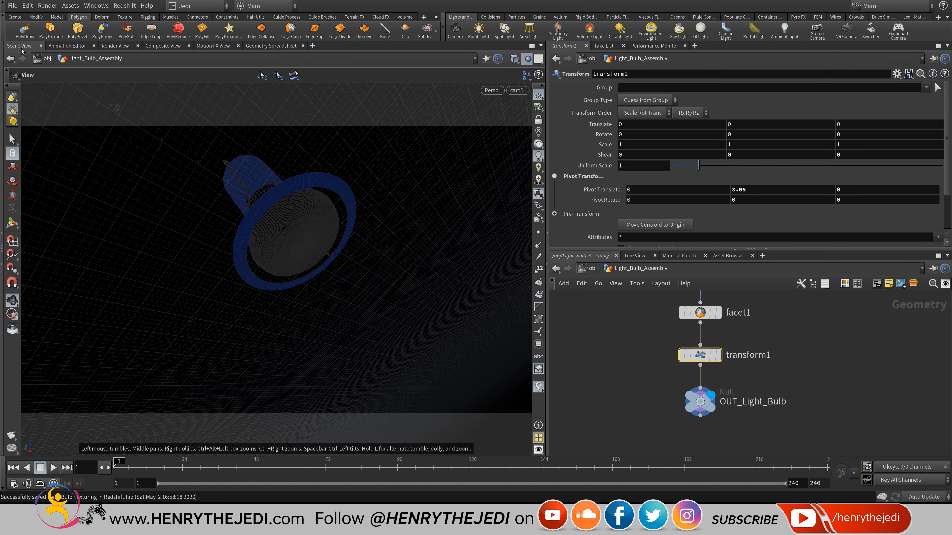
{"action": "left_click", "coordinate": [528, 59]}
{"action": "left_click", "coordinate": [557, 71]}
{"action": "key", "text": "h"}
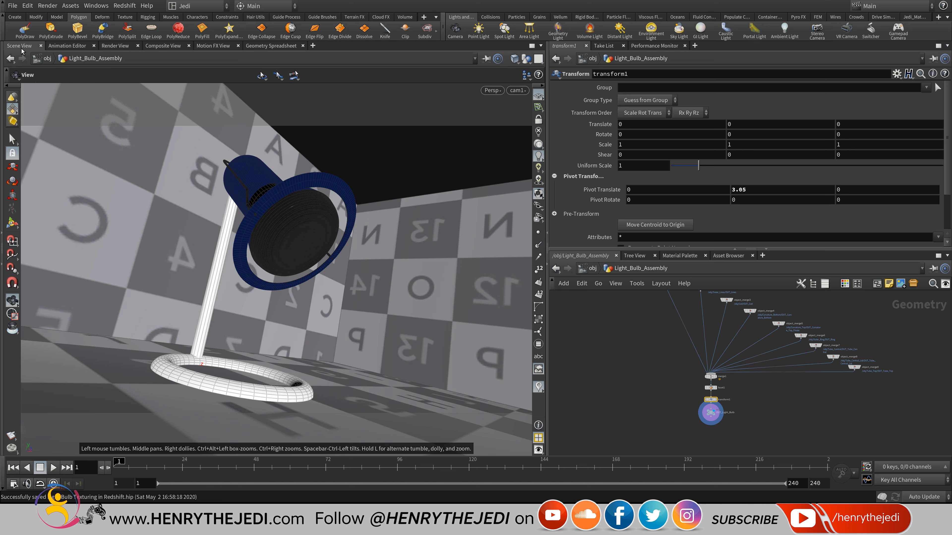
{"action": "scroll", "coordinate": [729, 296], "scroll_direction": "up", "scroll_amount": 8}
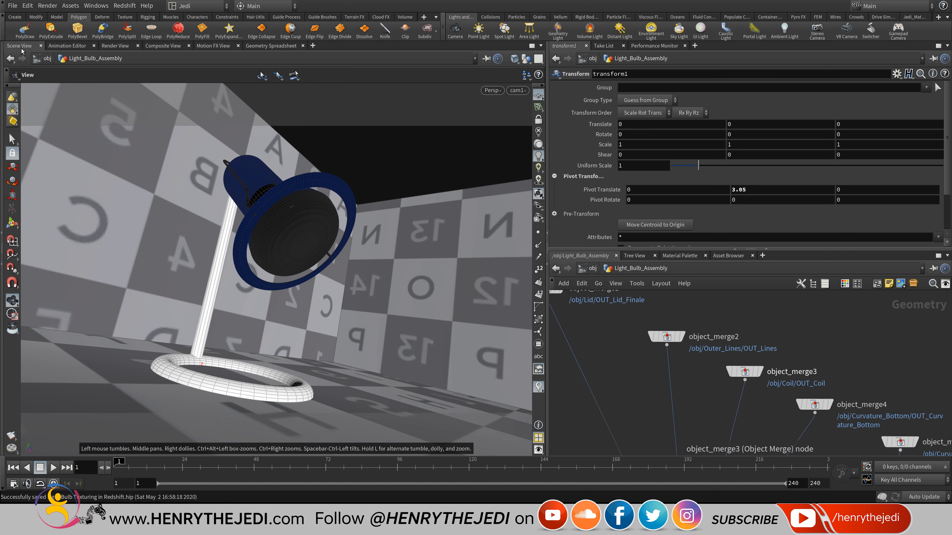
{"action": "middle_click_drag", "start_coordinate": [780, 405], "coordinate": [533, 297]}
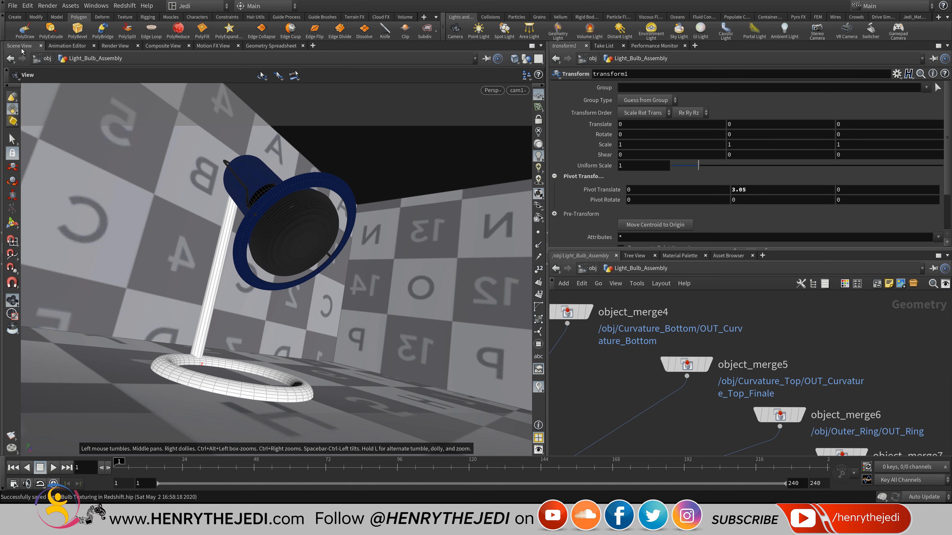
Return to /obj and restart the Redshift IPR in the Render View.
{"action": "key", "text": "u"}
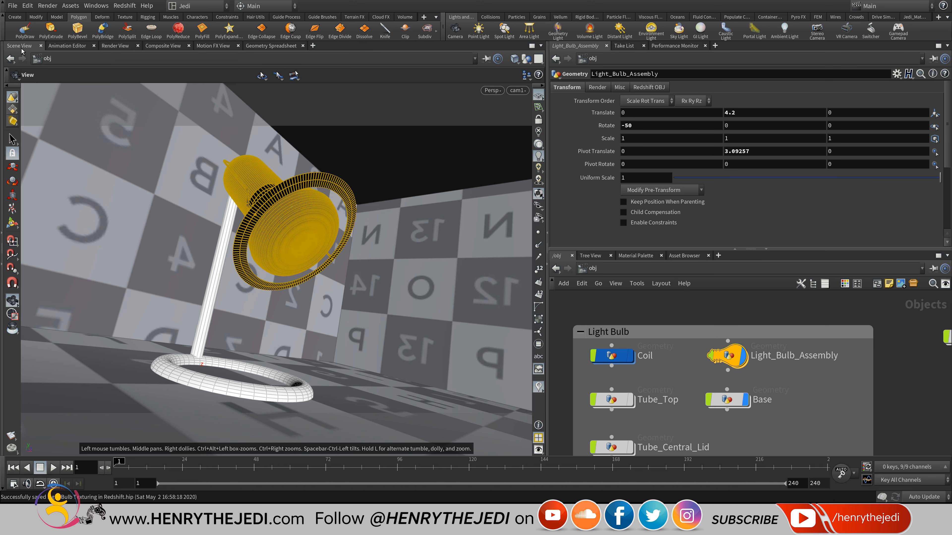
{"action": "scroll", "coordinate": [724, 426], "scroll_direction": "down", "scroll_amount": 3}
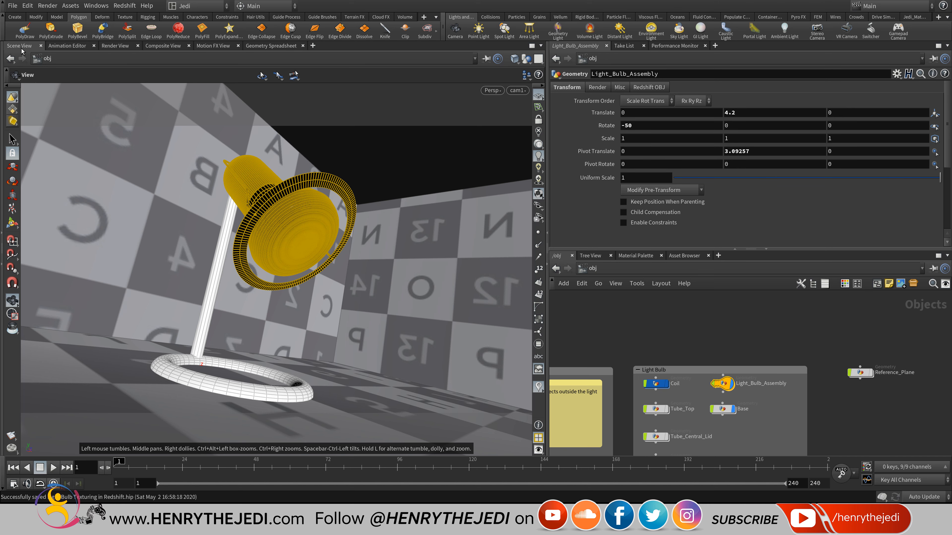
{"action": "middle_click_drag", "start_coordinate": [725, 426], "coordinate": [789, 359]}
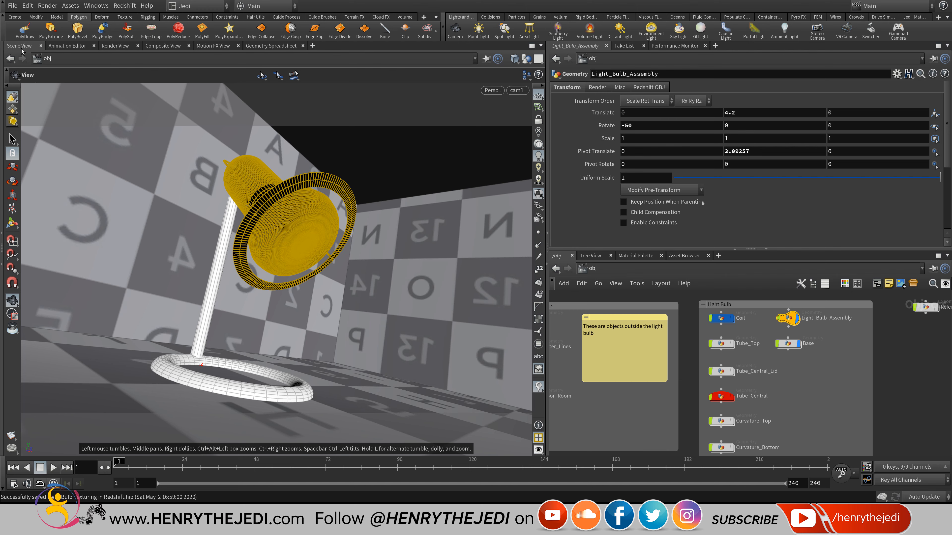
{"action": "left_click", "coordinate": [116, 46]}
{"action": "left_click", "coordinate": [29, 59]}
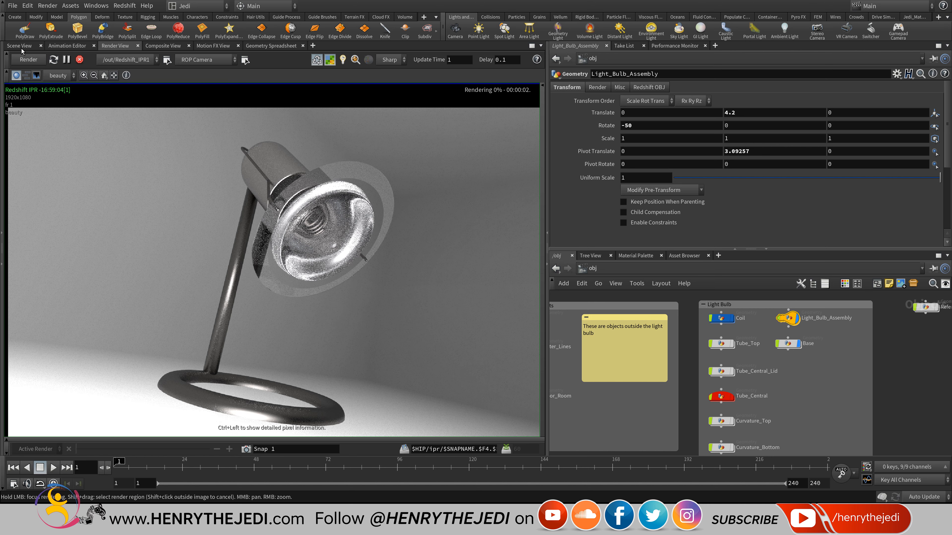
In redshift_vopnet_light, set Material1's reflection IOR to 1, then go back up to /mat.
{"action": "scroll", "coordinate": [325, 251], "scroll_direction": "up", "scroll_amount": 10}
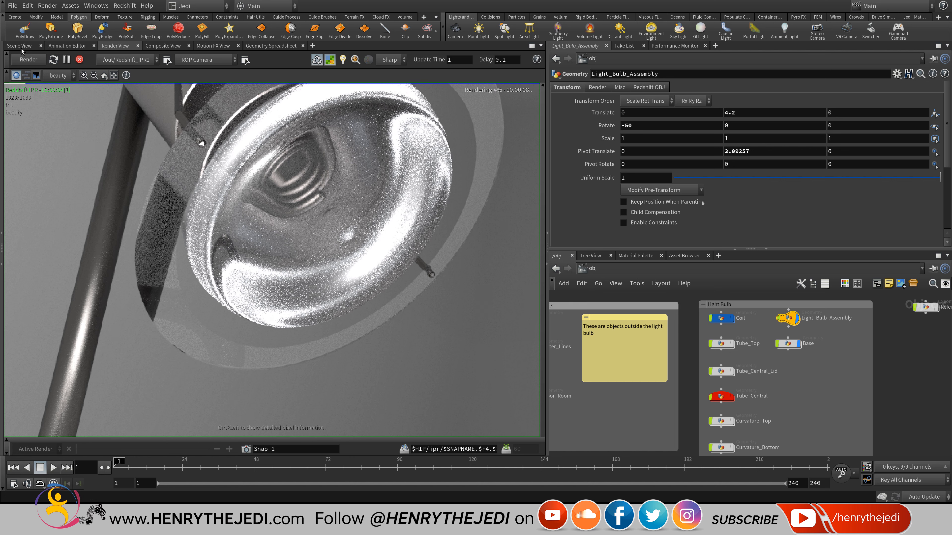
{"action": "left_click", "coordinate": [591, 268]}
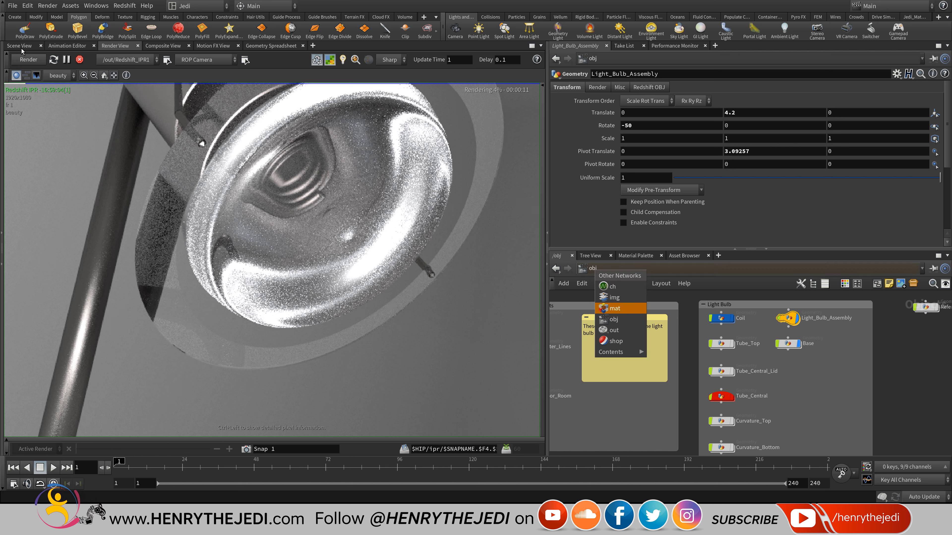
{"action": "left_click", "coordinate": [614, 308]}
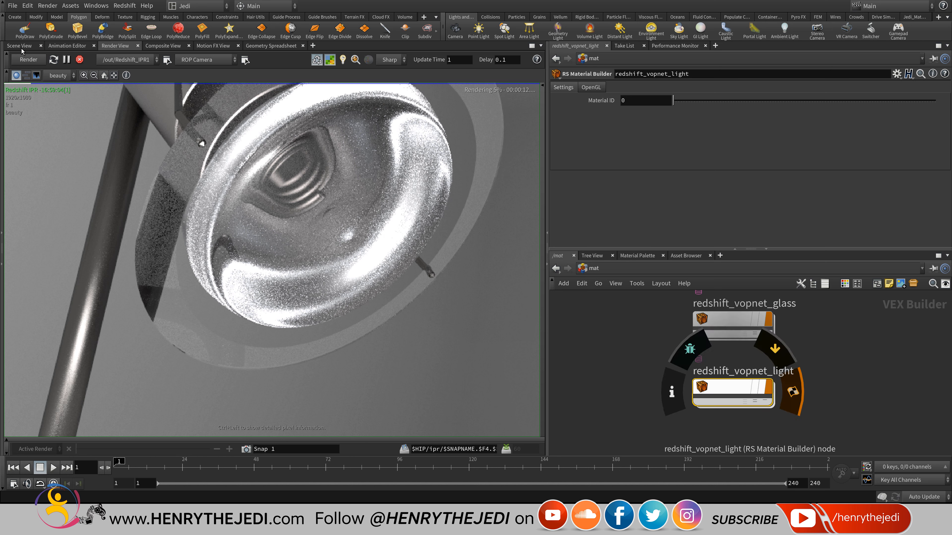
{"action": "double_click", "coordinate": [739, 387]}
{"action": "left_click", "coordinate": [697, 346]}
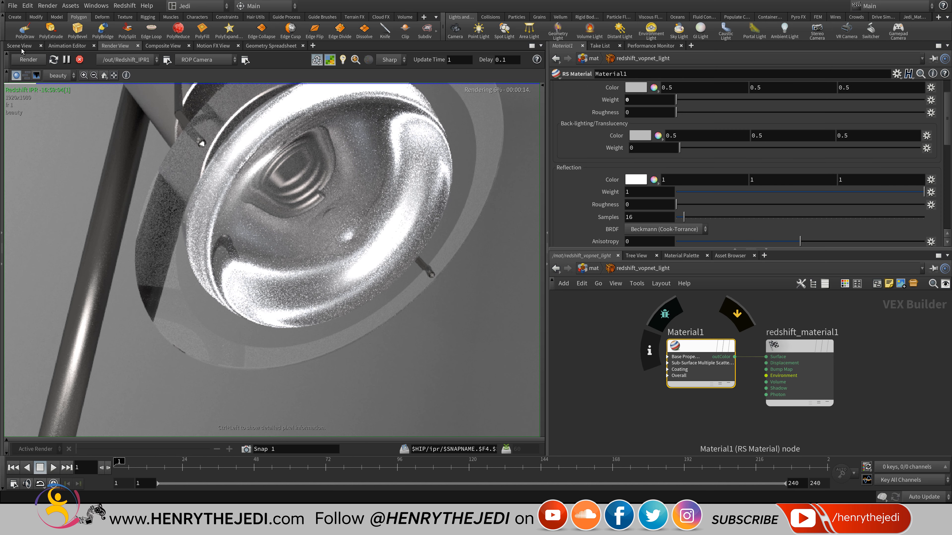
{"action": "scroll", "coordinate": [746, 166], "scroll_direction": "up", "scroll_amount": 2}
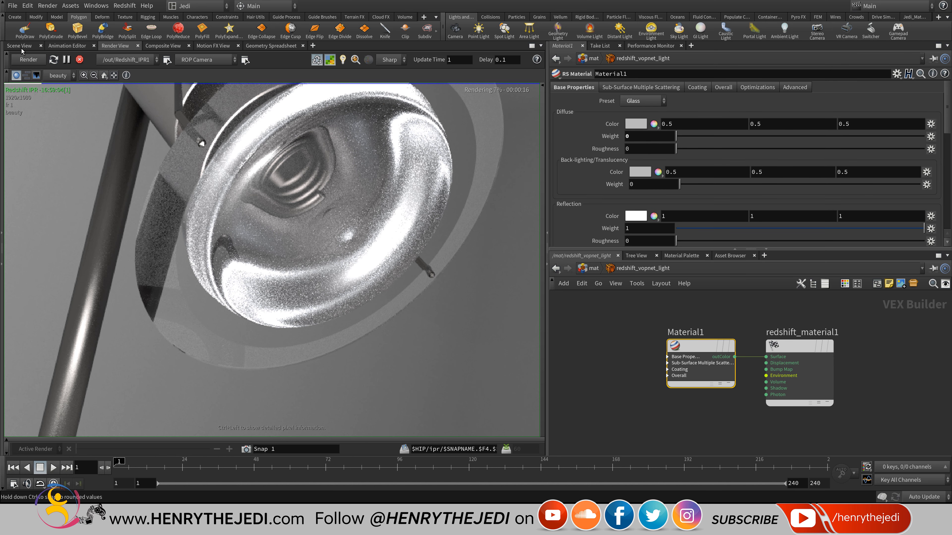
{"action": "scroll", "coordinate": [746, 165], "scroll_direction": "down", "scroll_amount": 4}
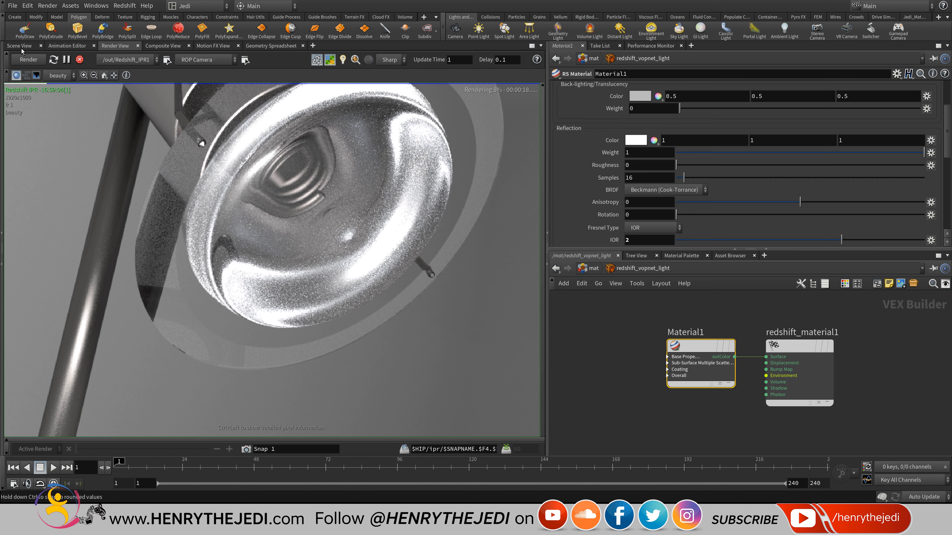
{"action": "scroll", "coordinate": [746, 166], "scroll_direction": "down", "scroll_amount": 2}
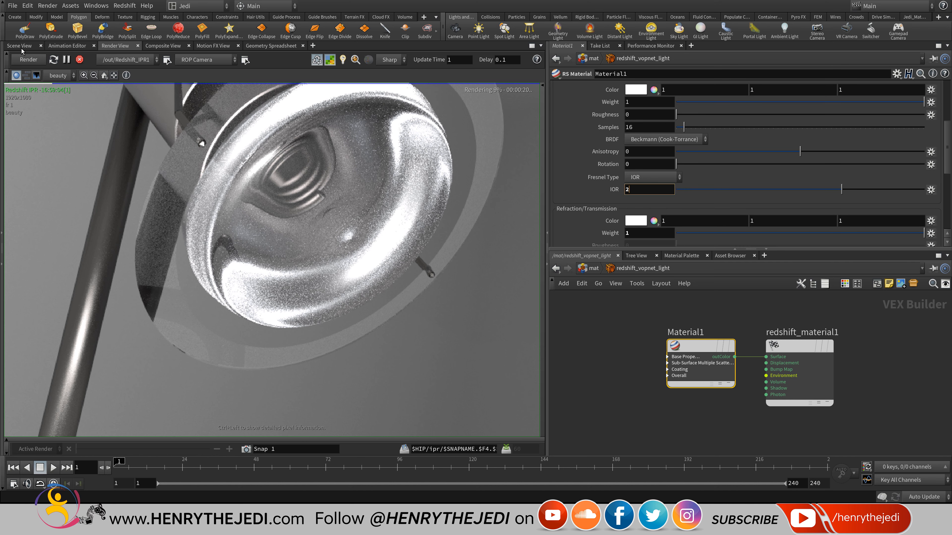
{"action": "double_click", "coordinate": [627, 189]}
{"action": "type", "text": "1"}
{"action": "key", "text": "Return"}
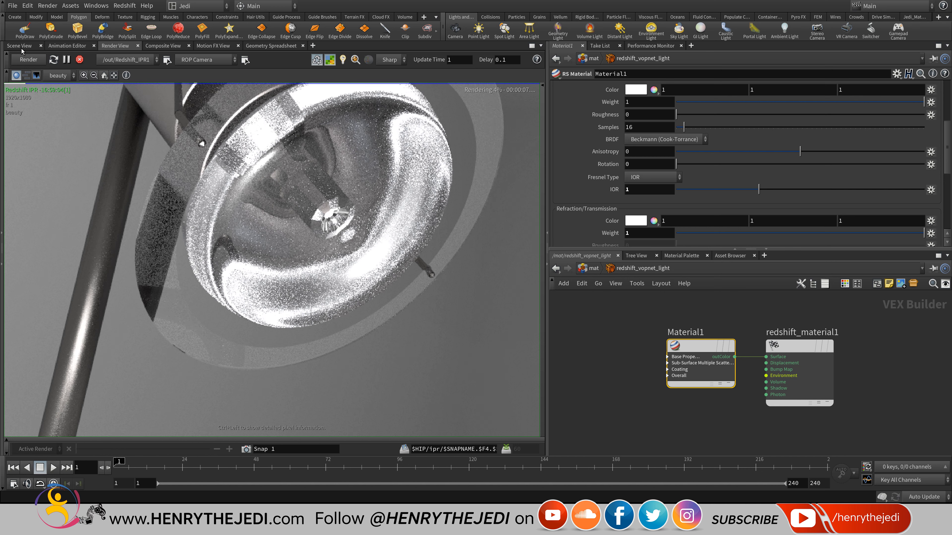
{"action": "left_click", "coordinate": [593, 268]}
Return to /obj and dive into Curvature_Top, framing convert3 and uvquickshade2.
{"action": "left_click", "coordinate": [595, 268]}
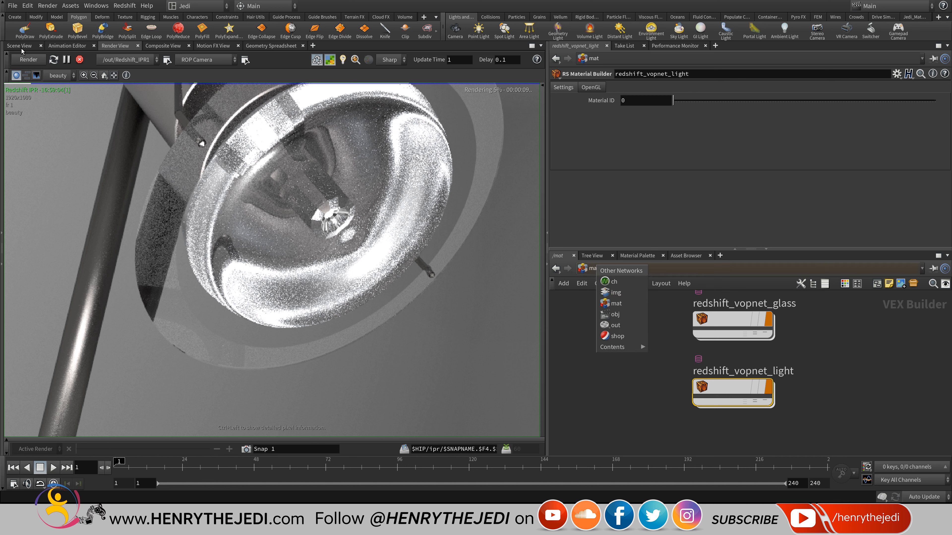
{"action": "left_click", "coordinate": [615, 314]}
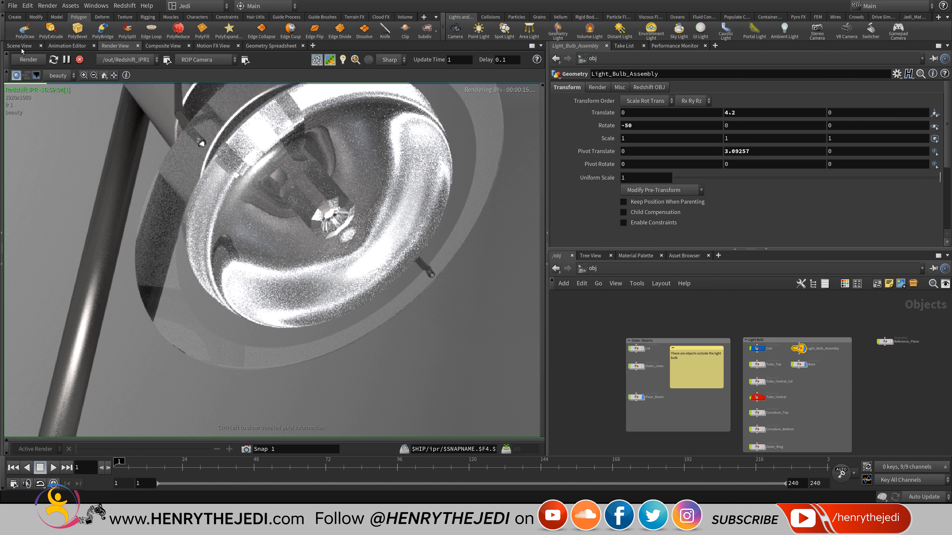
{"action": "scroll", "coordinate": [776, 362], "scroll_direction": "up", "scroll_amount": 5}
{"action": "scroll", "coordinate": [752, 359], "scroll_direction": "down", "scroll_amount": 3}
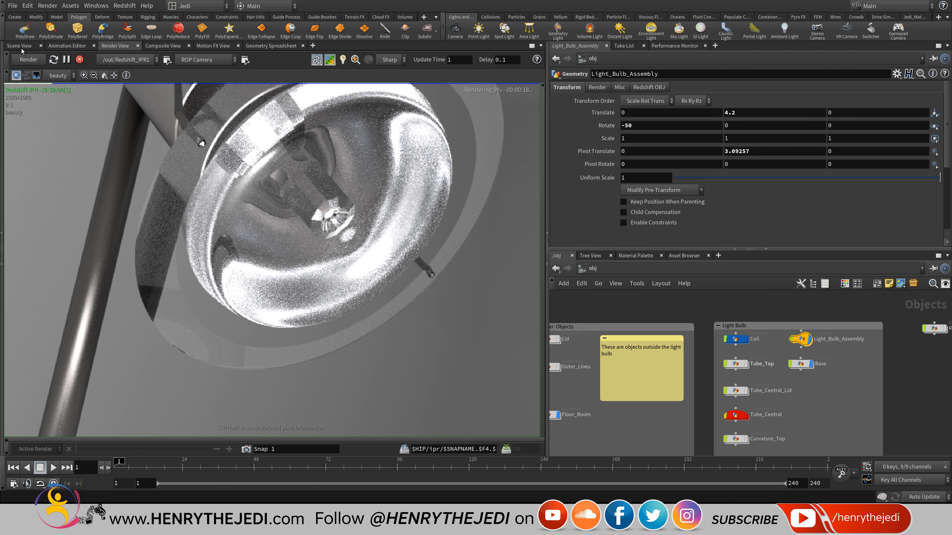
{"action": "middle_click_drag", "start_coordinate": [791, 393], "coordinate": [792, 325]}
{"action": "scroll", "coordinate": [755, 383], "scroll_direction": "up", "scroll_amount": 3}
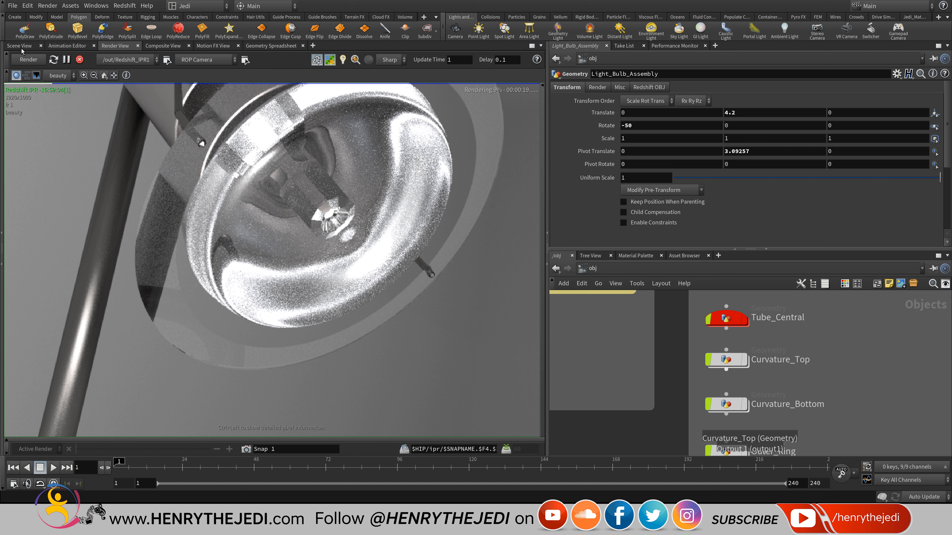
{"action": "double_click", "coordinate": [727, 359]}
{"action": "middle_click_drag", "start_coordinate": [729, 360], "coordinate": [624, 444]}
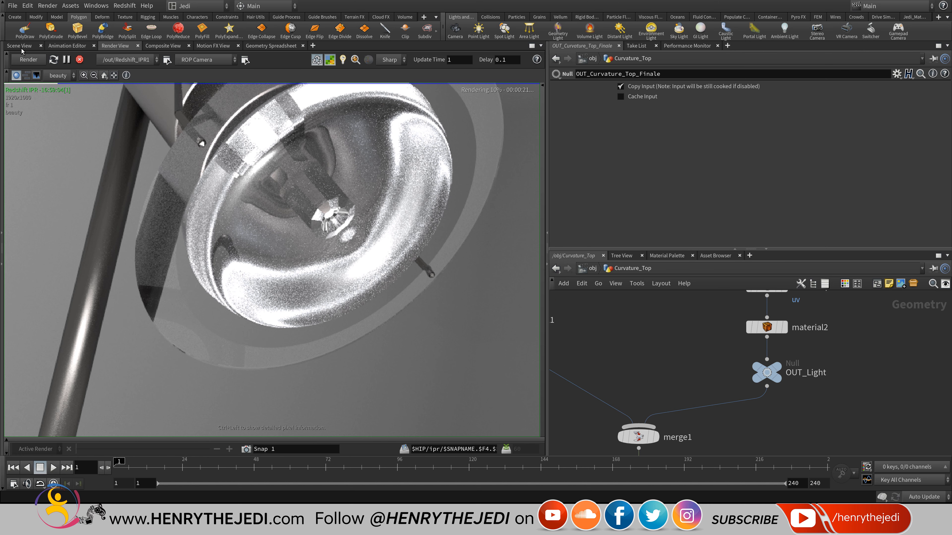
{"action": "scroll", "coordinate": [840, 309], "scroll_direction": "up", "scroll_amount": 2}
{"action": "mouse_move", "coordinate": [839, 309]}
{"action": "middle_mouse_down"}
{"action": "mouse_move", "coordinate": [838, 428]}
{"action": "mouse_move", "coordinate": [834, 336]}
{"action": "mouse_move", "coordinate": [828, 398]}
{"action": "middle_mouse_up"}
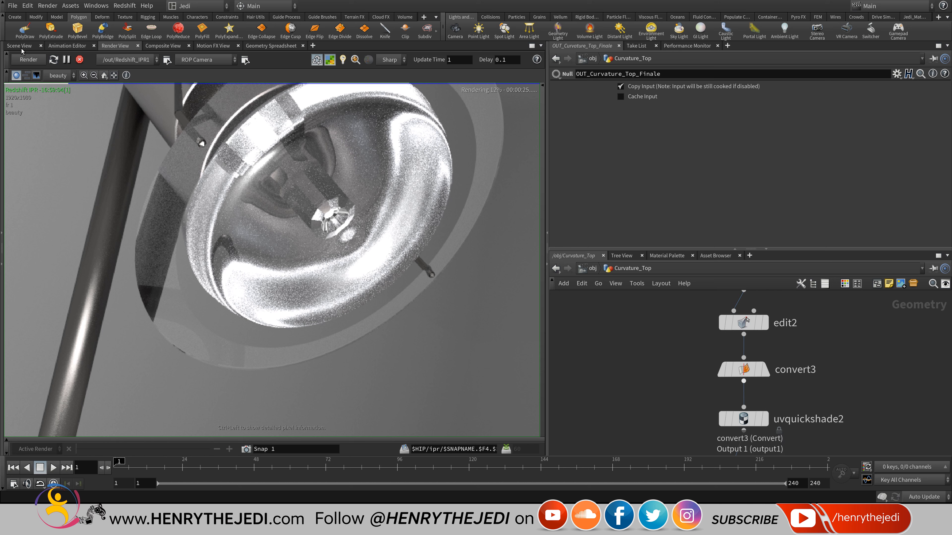
Add subdivide2 below convert3 with Depth 2, and switch back to the Scene View.
{"action": "key", "text": "Tab"}
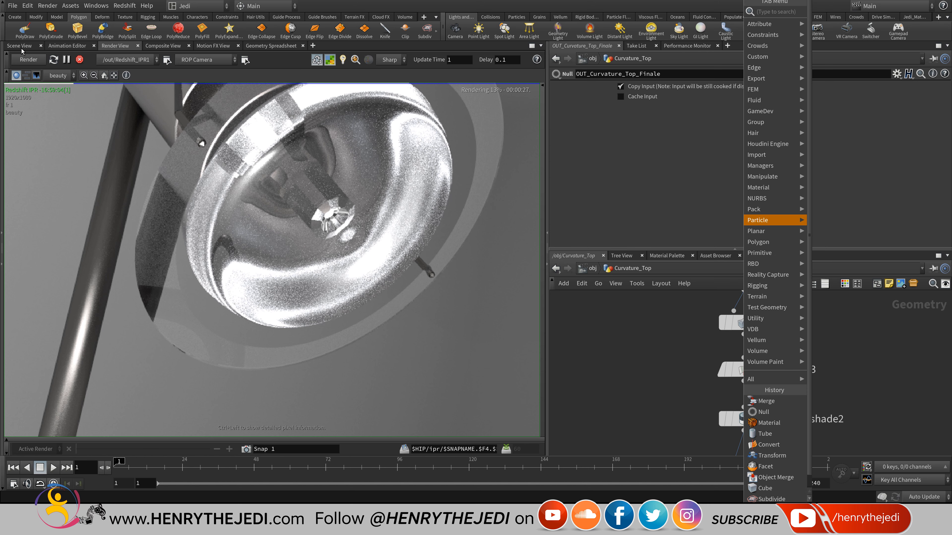
{"action": "mouse_move", "coordinate": [759, 242]}
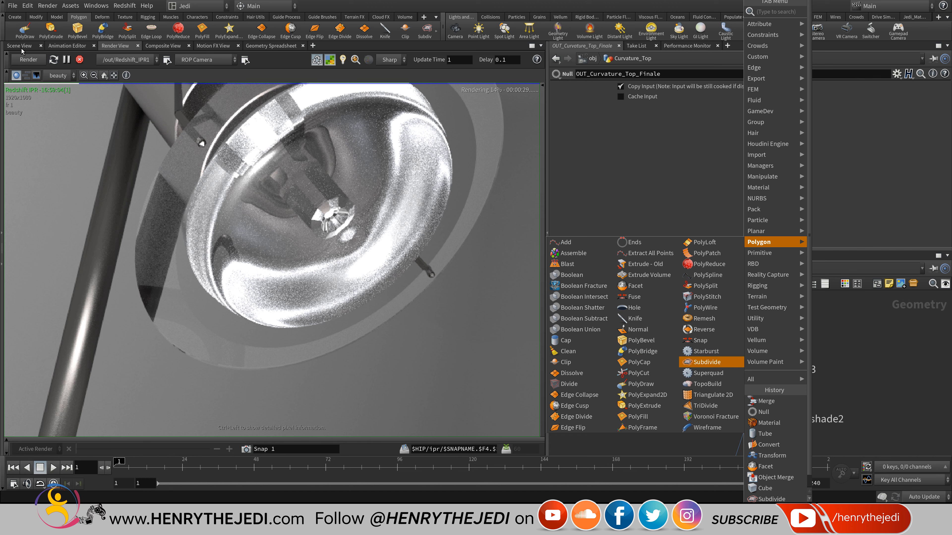
{"action": "left_click", "coordinate": [707, 362]}
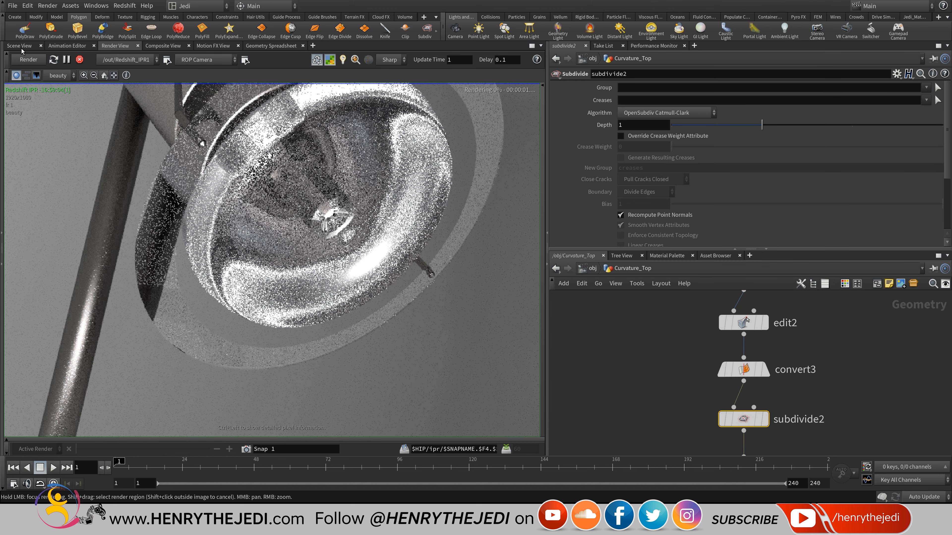
{"action": "double_click", "coordinate": [621, 125]}
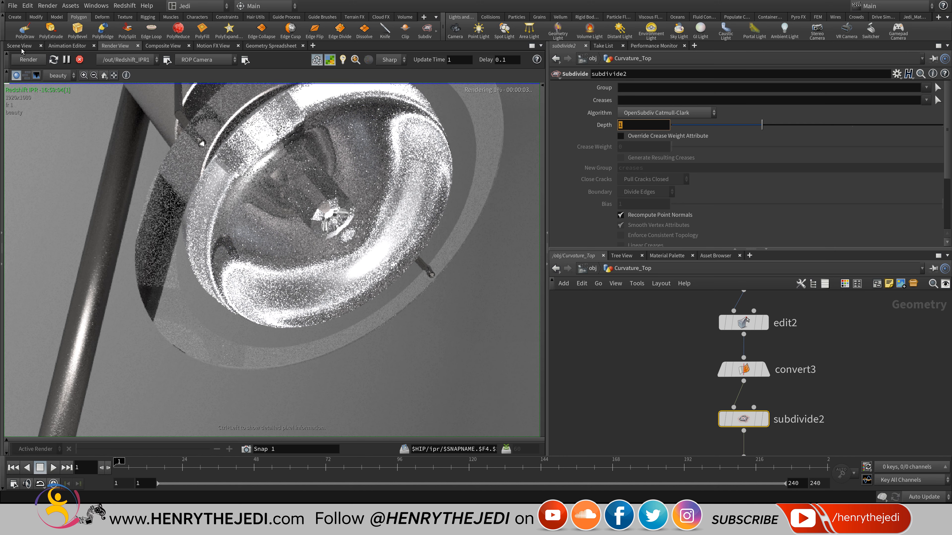
{"action": "type", "text": "2"}
{"action": "key", "text": "Return"}
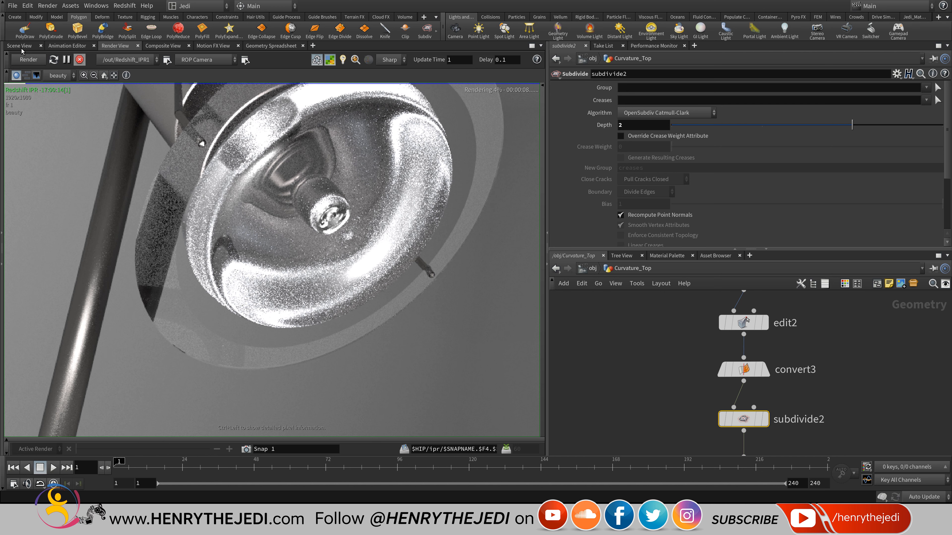
{"action": "left_click", "coordinate": [22, 49]}
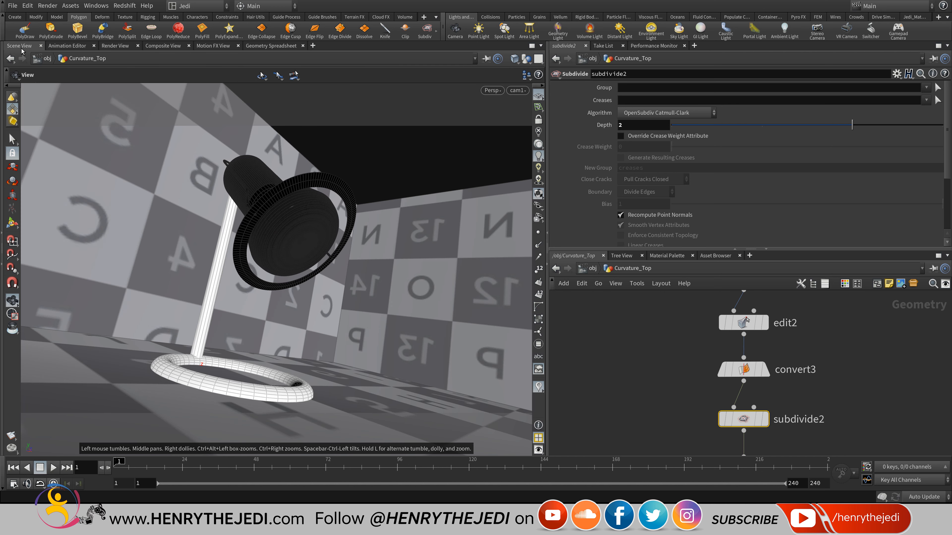
Save the scene and open the redshift_vopnet_light material network in /mat.
{"action": "key", "text": "ctrl+s"}
{"action": "left_click", "coordinate": [592, 268]}
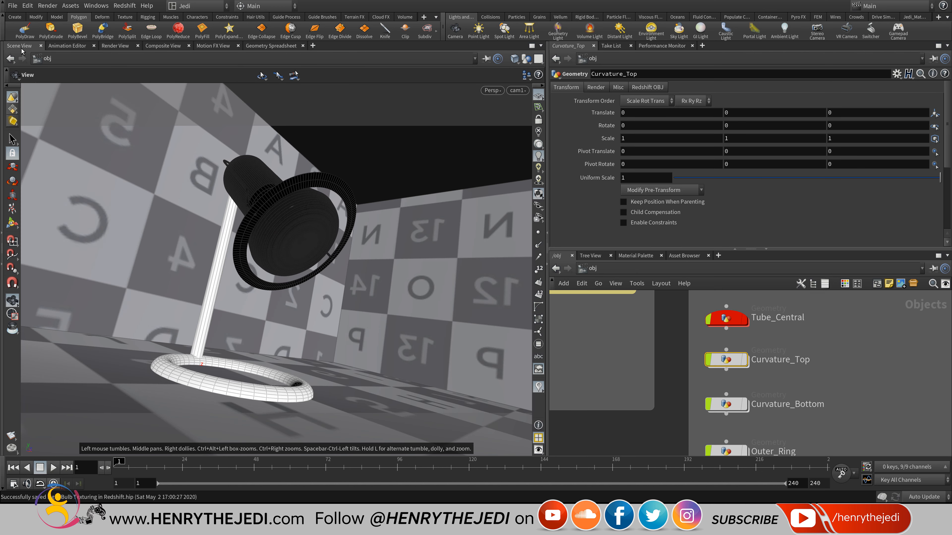
{"action": "left_click", "coordinate": [593, 269]}
{"action": "left_click", "coordinate": [604, 304]}
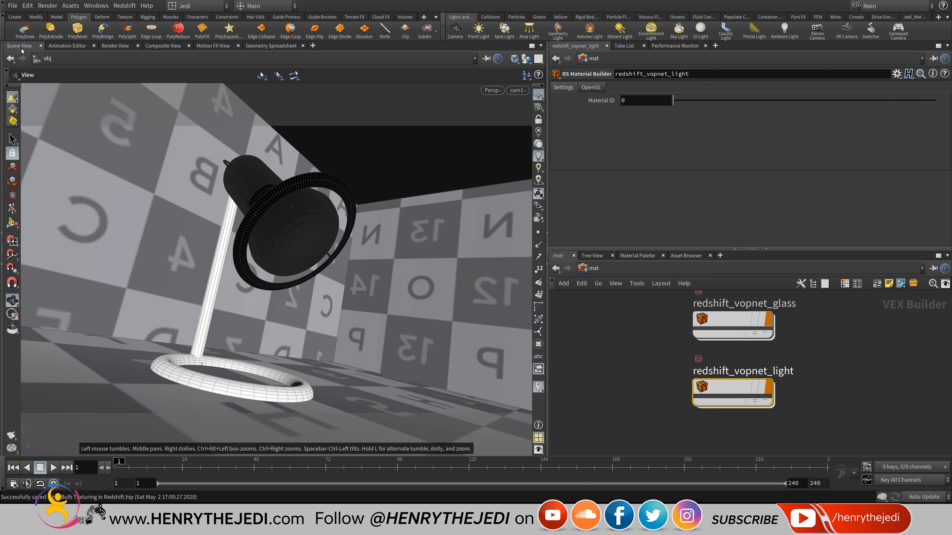
{"action": "double_click", "coordinate": [717, 385]}
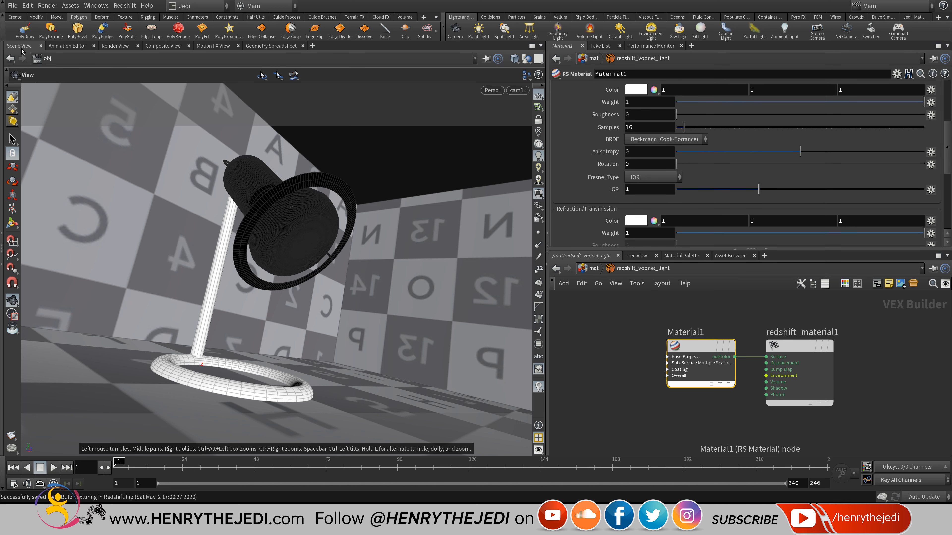
{"action": "middle_click_drag", "start_coordinate": [717, 386], "coordinate": [763, 374]}
{"action": "left_click", "coordinate": [766, 405]}
Add an RS Incandescent shader wired into redshift_material1's Surface, then show the Render View.
{"action": "key", "text": "Tab"}
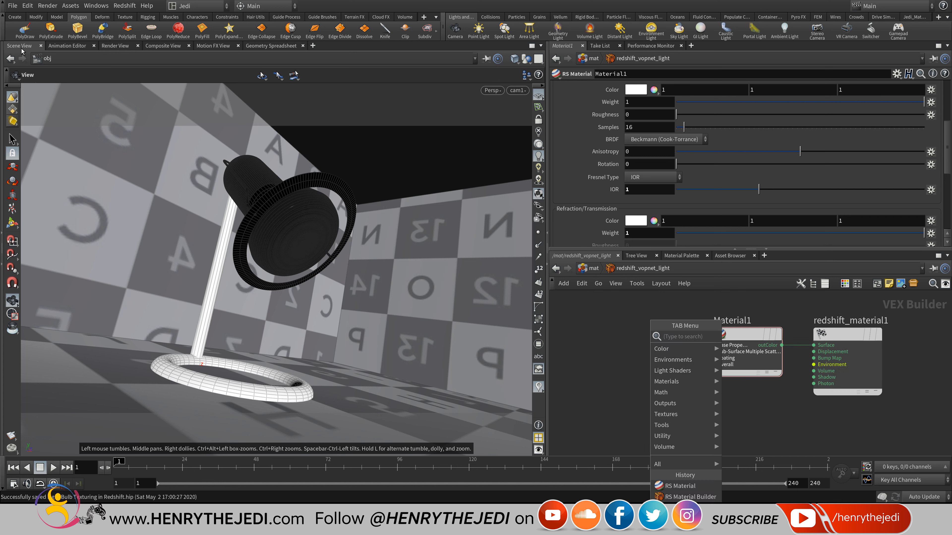
{"action": "mouse_move", "coordinate": [671, 381]}
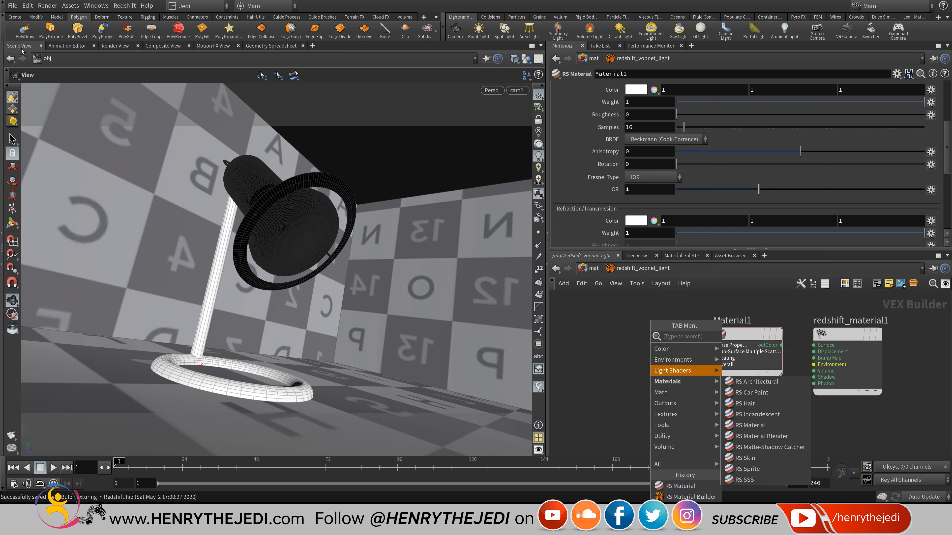
{"action": "left_click", "coordinate": [757, 415]}
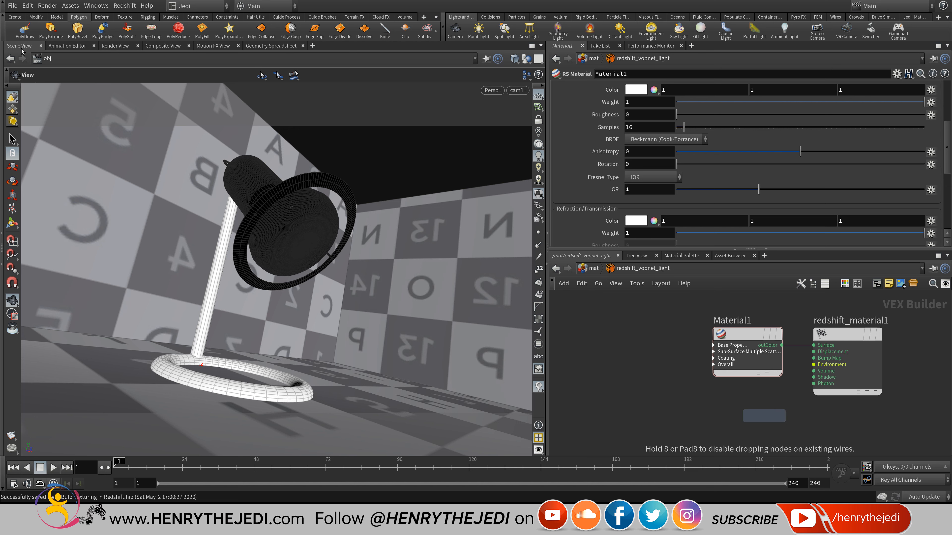
{"action": "left_click", "coordinate": [703, 416]}
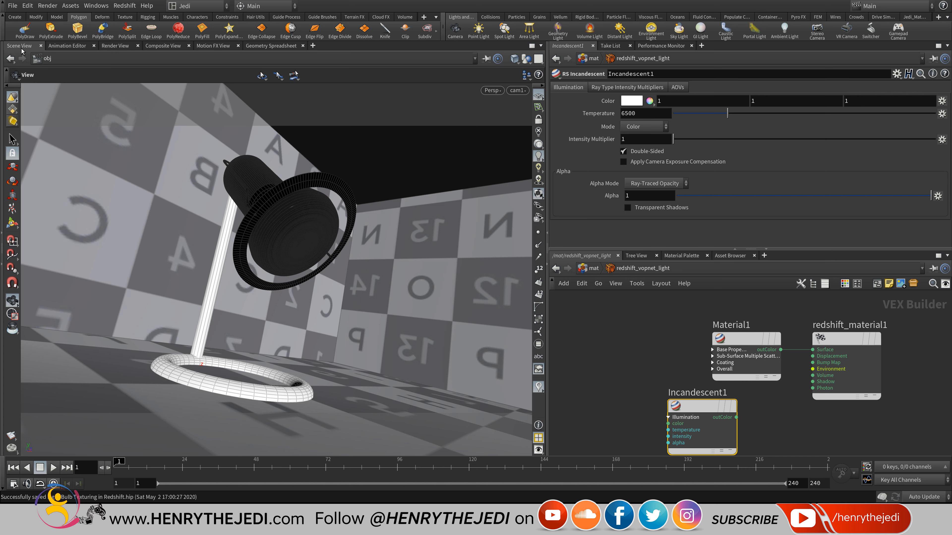
{"action": "left_click", "coordinate": [737, 417]}
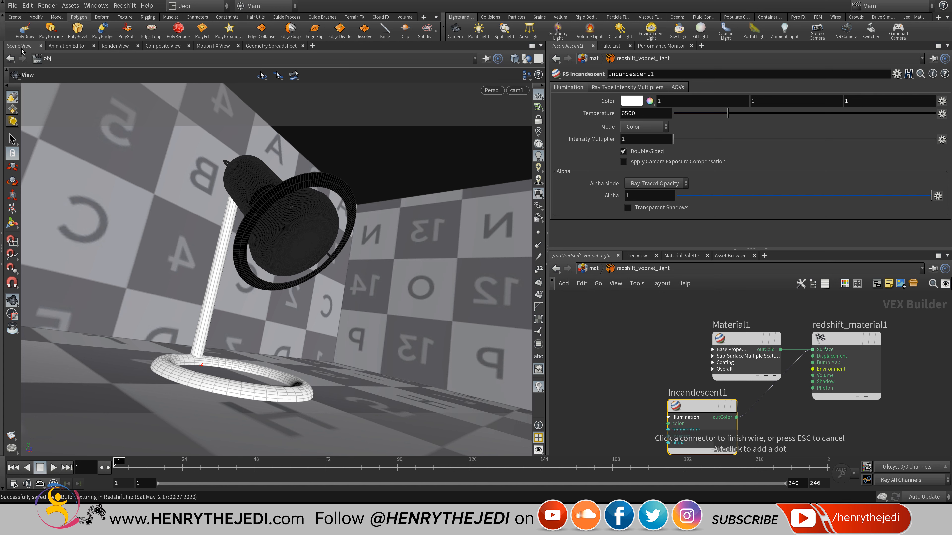
{"action": "left_click", "coordinate": [813, 350]}
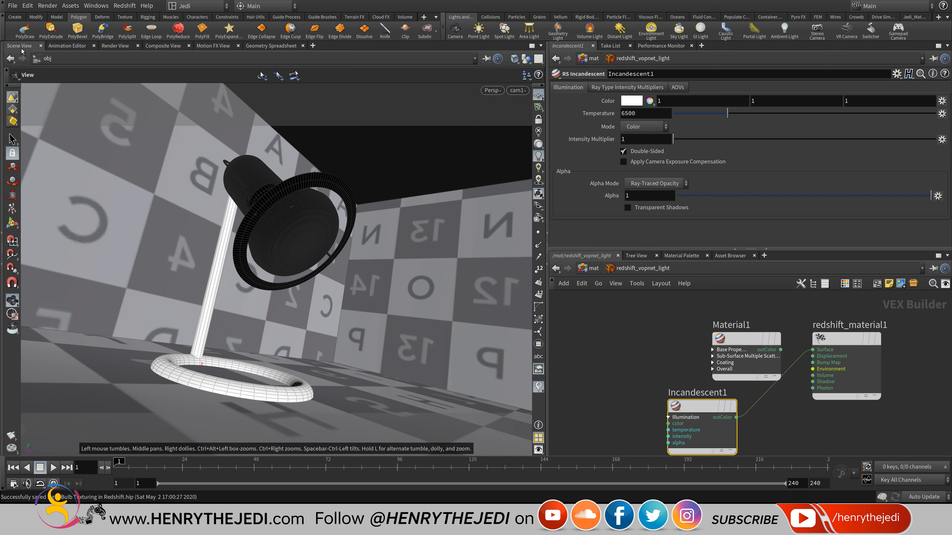
{"action": "left_click", "coordinate": [115, 46]}
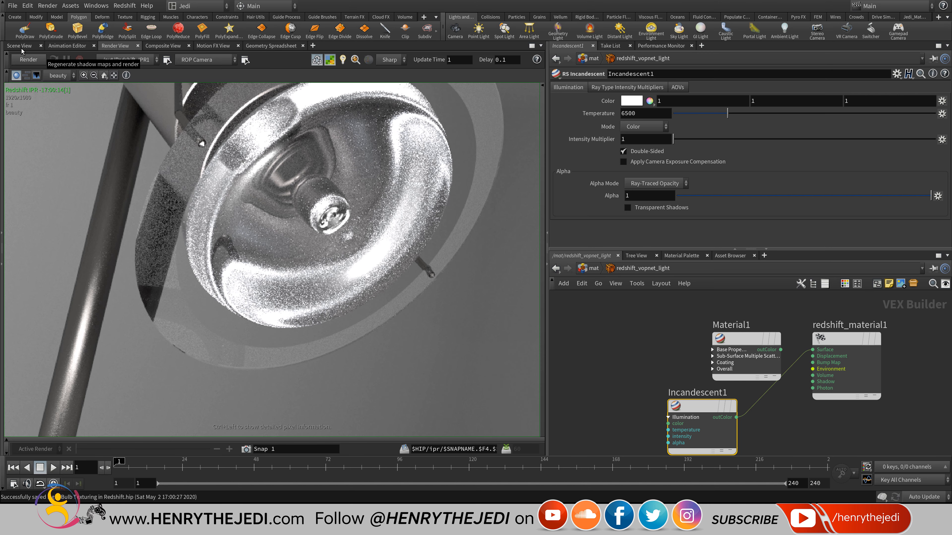
Restart the Redshift IPR and set Incandescent1's Intensity Multiplier to 1.
{"action": "left_click", "coordinate": [54, 60]}
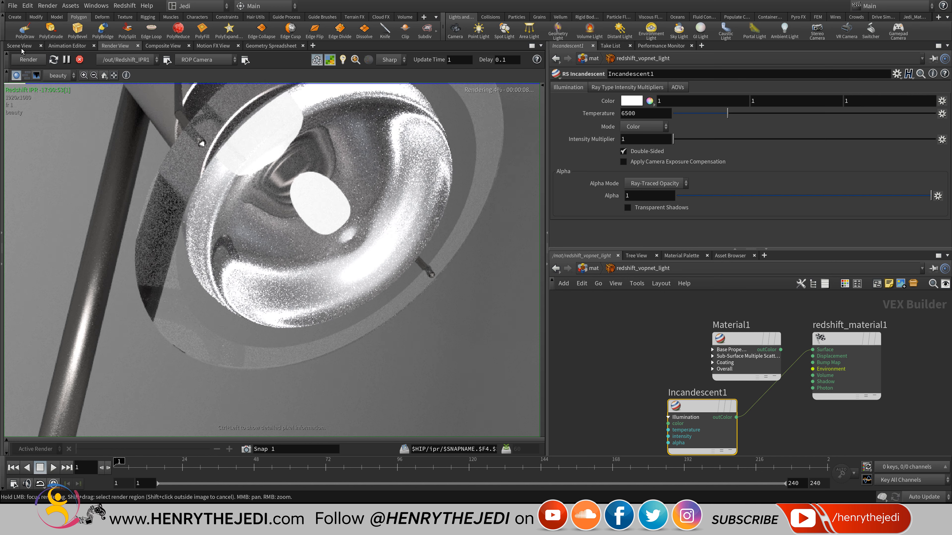
{"action": "left_click_drag", "start_coordinate": [673, 139], "coordinate": [832, 139]}
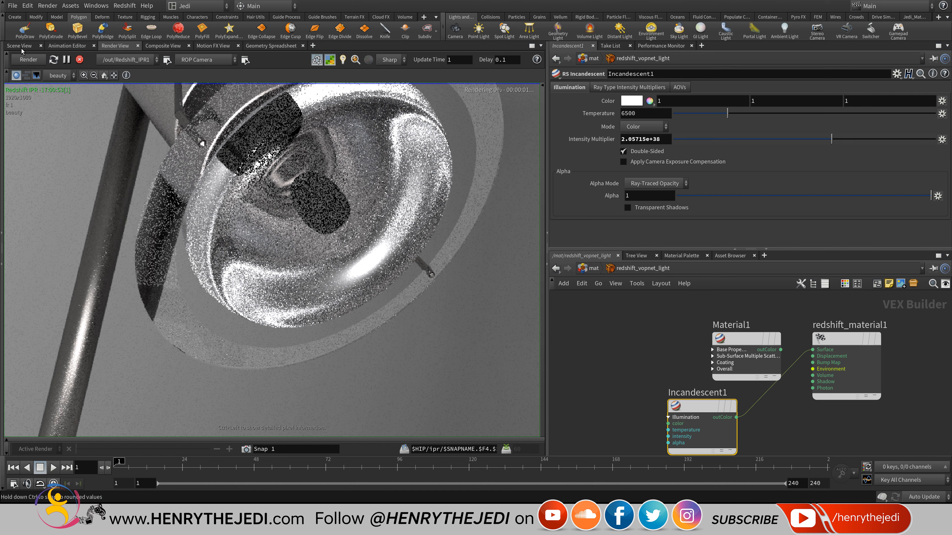
{"action": "left_click_drag", "start_coordinate": [831, 139], "coordinate": [674, 139]}
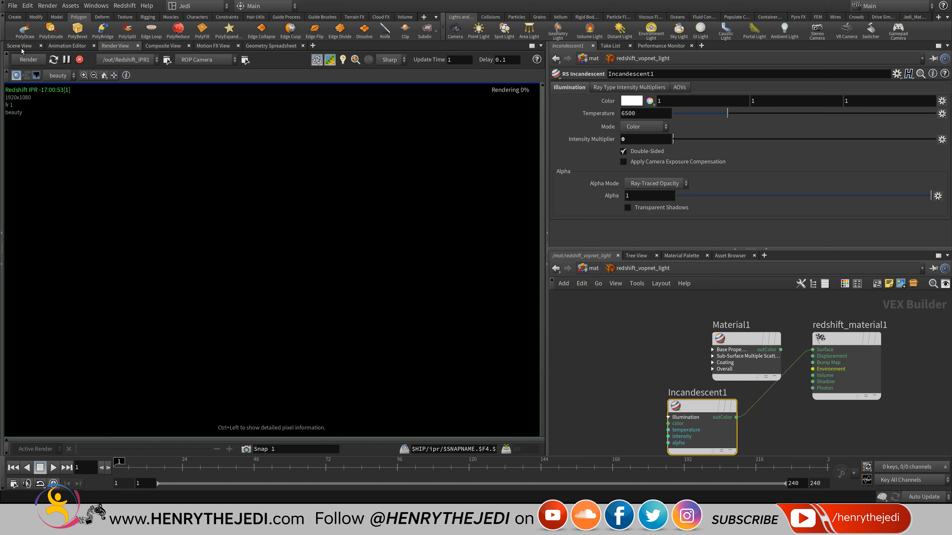
{"action": "key", "text": "BackSpace"}
{"action": "type", "text": "1"}
{"action": "key", "text": "Return"}
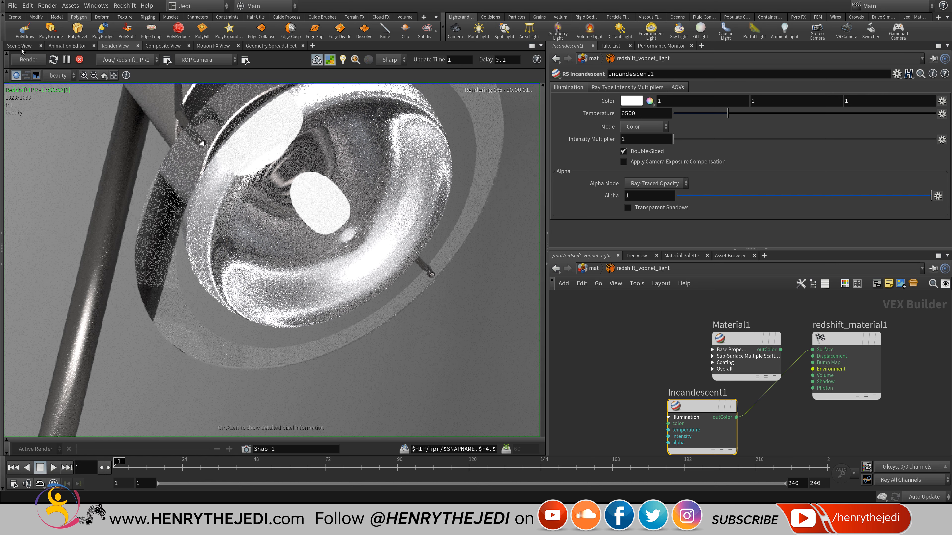
Raise the light's temperature to 28232, then test its alpha and restore it to 1.
{"action": "left_click_drag", "start_coordinate": [727, 112], "coordinate": [881, 112]}
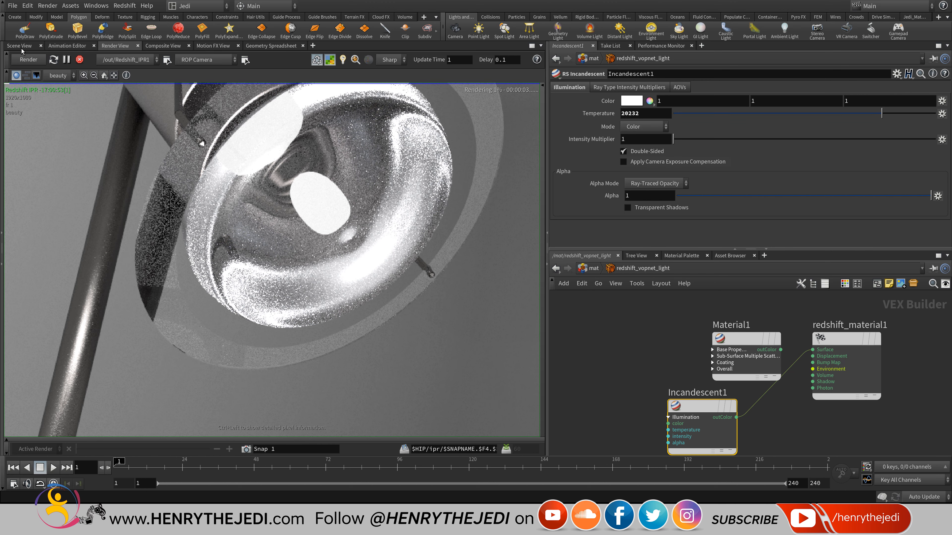
{"action": "left_click_drag", "start_coordinate": [930, 195], "coordinate": [716, 195]}
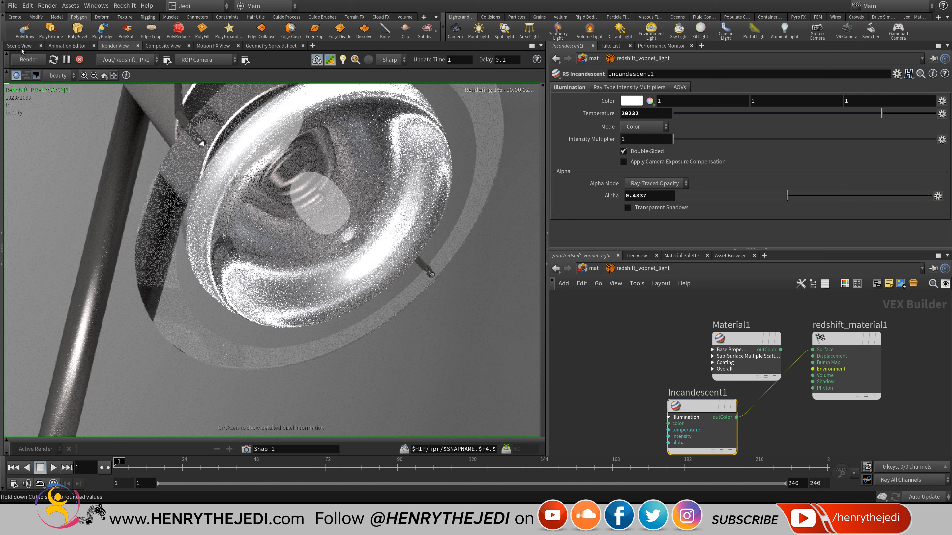
{"action": "left_click_drag", "start_coordinate": [716, 195], "coordinate": [931, 195]}
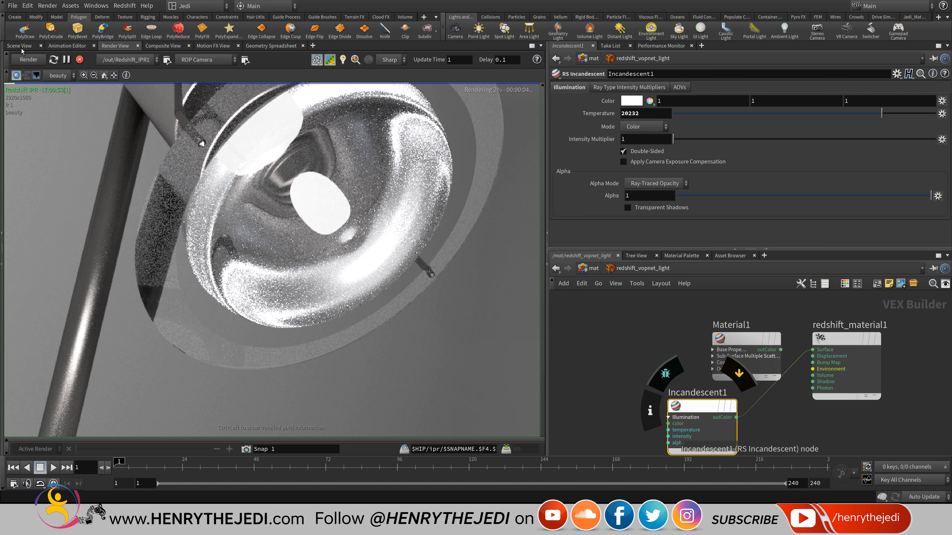
Move Incandescent1 aside, wire Material1 into Surface, return to the 3D scene and save.
{"action": "left_click_drag", "start_coordinate": [703, 406], "coordinate": [670, 428]}
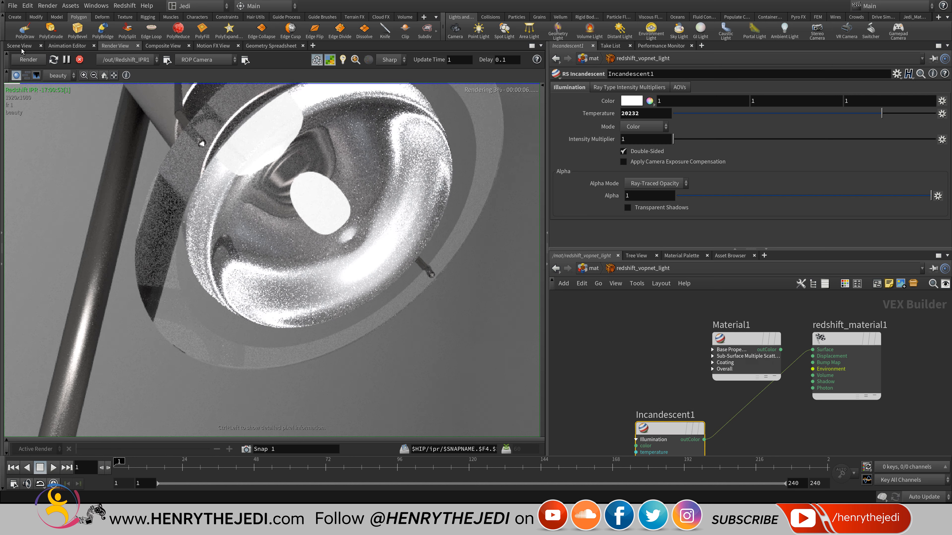
{"action": "left_click", "coordinate": [704, 439]}
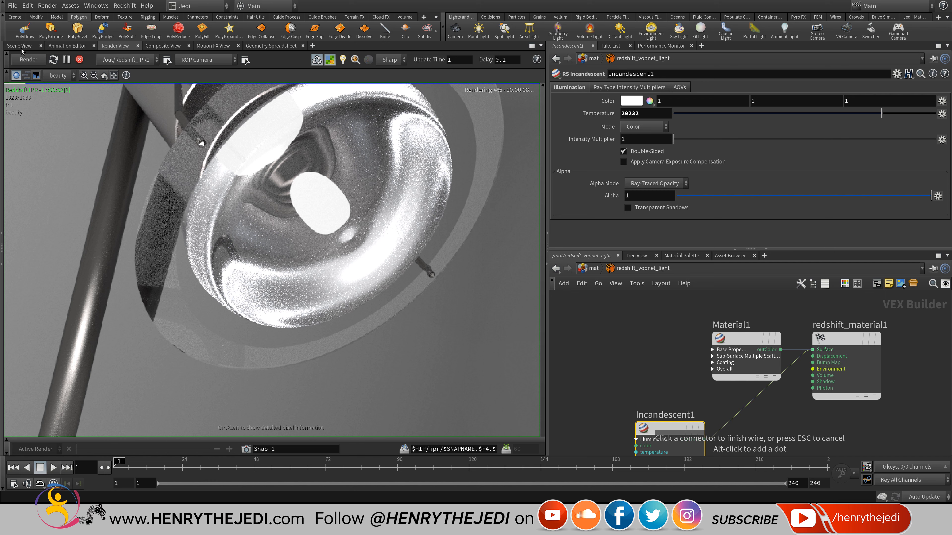
{"action": "left_click", "coordinate": [780, 350]}
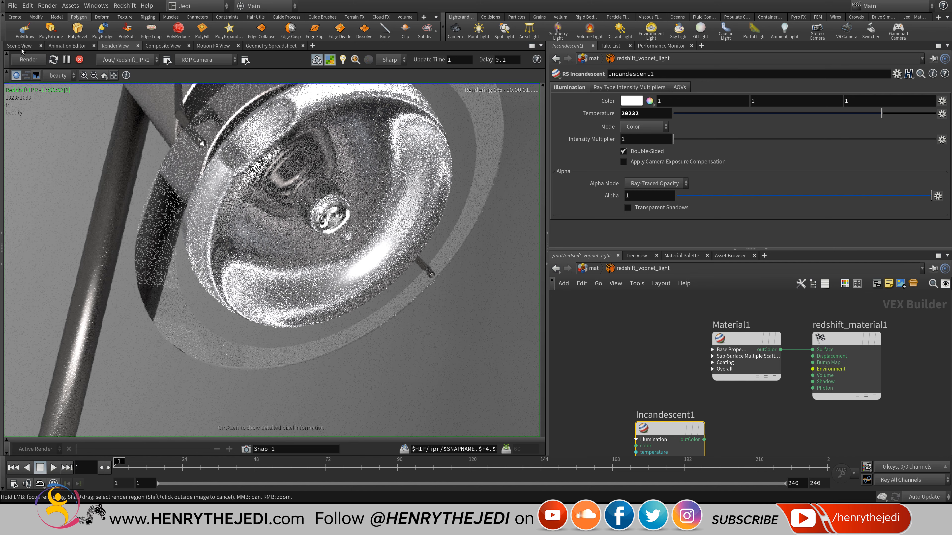
{"action": "left_click", "coordinate": [20, 46]}
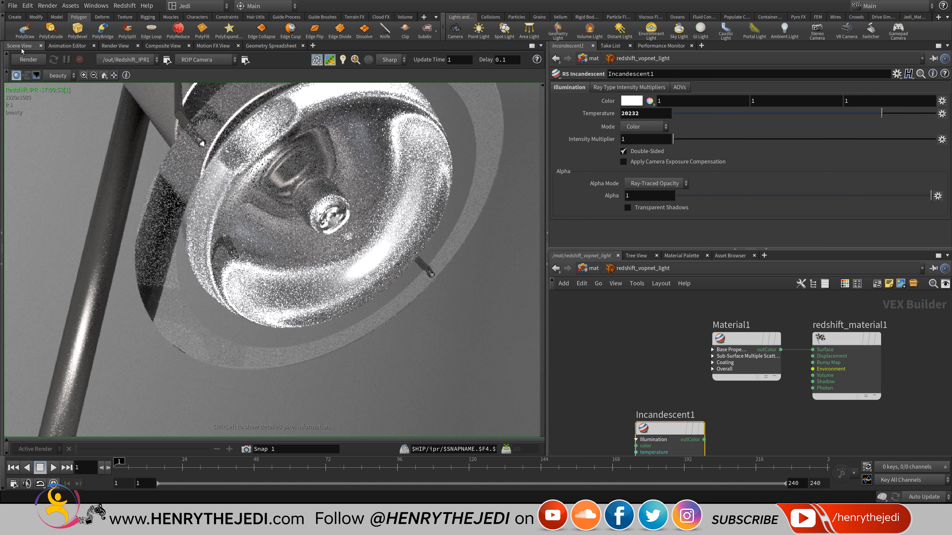
{"action": "key", "text": "ctrl+s"}
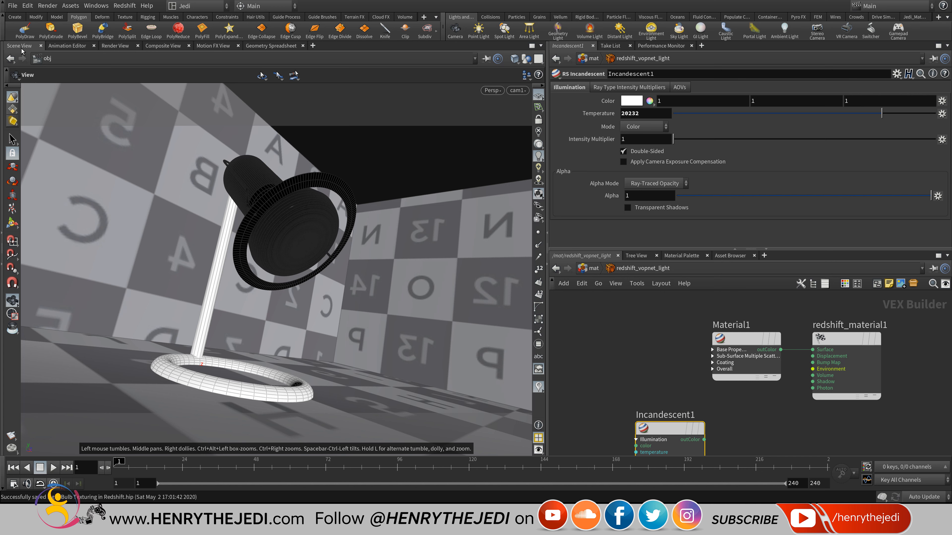
Go up to the /obj level and bring Curvature_Bottom and Outer_Ring into view.
{"action": "left_click", "coordinate": [589, 269]}
{"action": "left_click", "coordinate": [593, 269]}
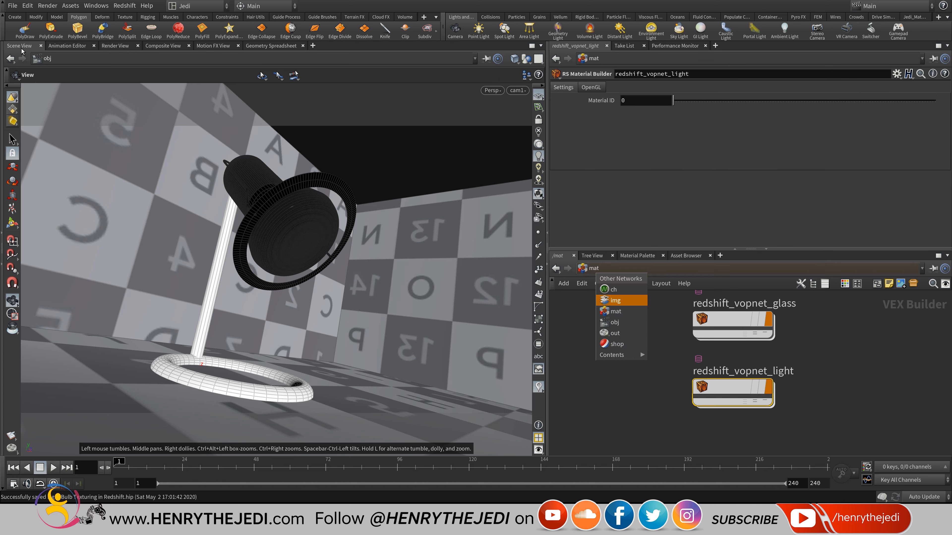
{"action": "left_click", "coordinate": [617, 322]}
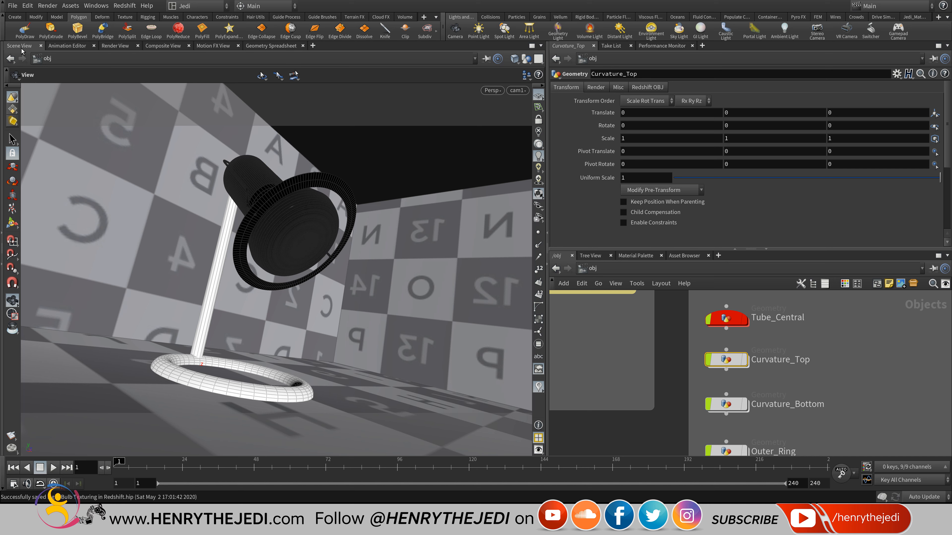
{"action": "key", "text": "ctrl+s"}
{"action": "scroll", "coordinate": [820, 403], "scroll_direction": "down", "scroll_amount": 5}
{"action": "scroll", "coordinate": [813, 359], "scroll_direction": "up", "scroll_amount": 5}
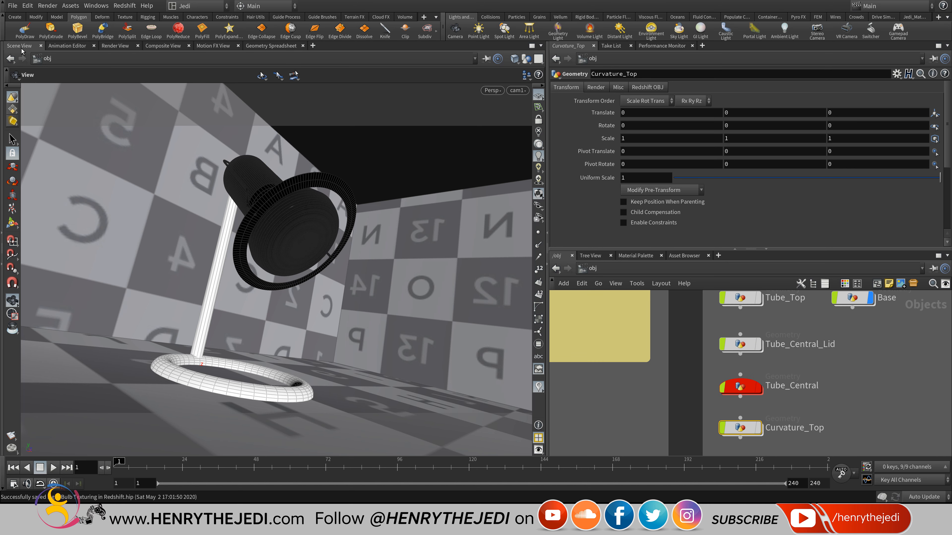
{"action": "middle_click_drag", "start_coordinate": [795, 407], "coordinate": [789, 333]}
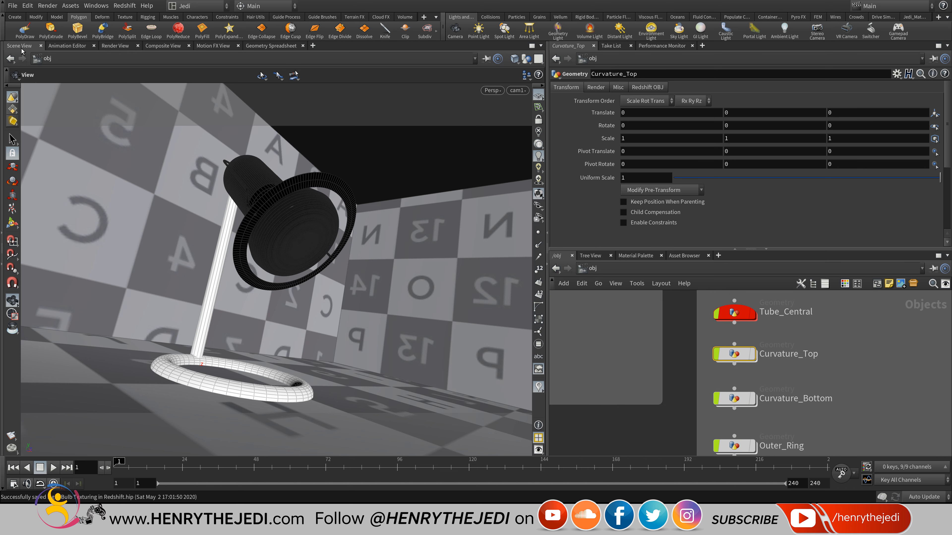
Dive into Curvature_Top, hide other objects, and orbit to inspect the shade from below.
{"action": "double_click", "coordinate": [734, 354]}
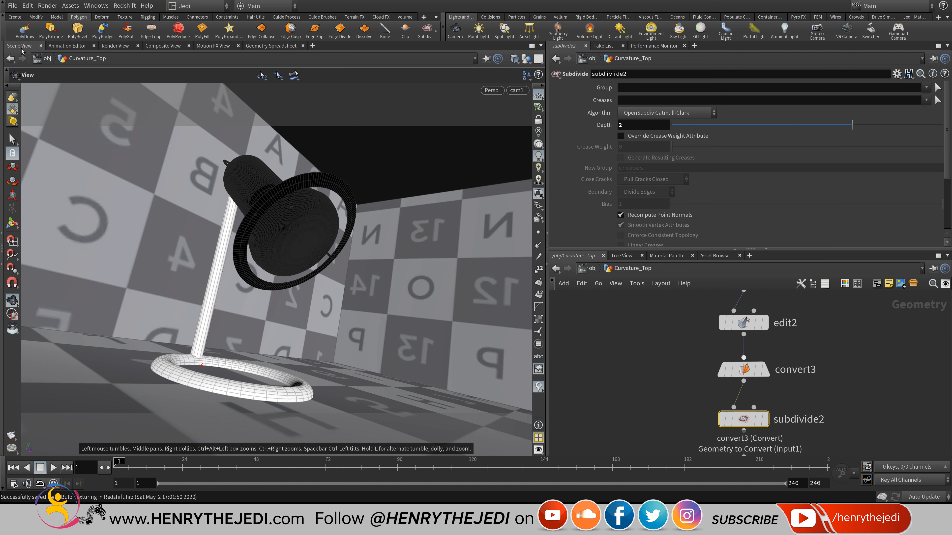
{"action": "left_click", "coordinate": [515, 59]}
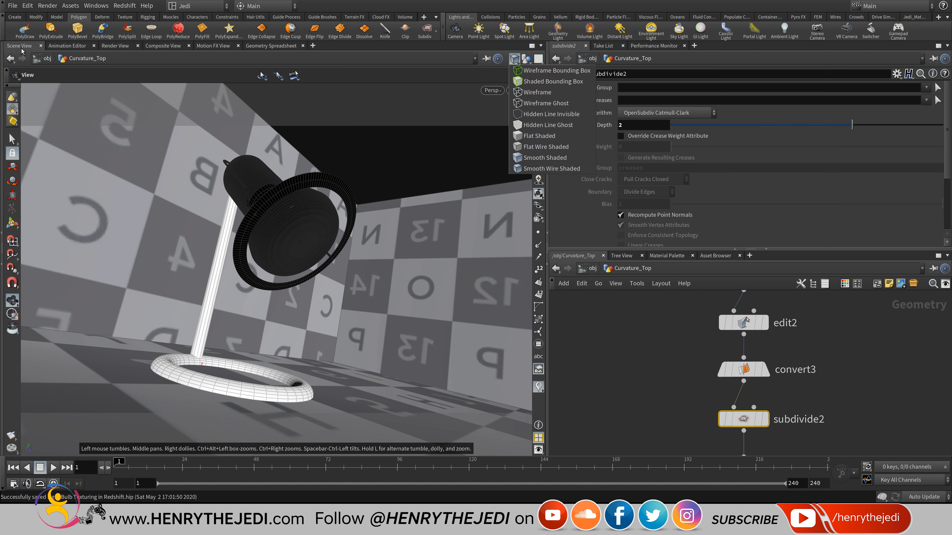
{"action": "left_click", "coordinate": [527, 58]}
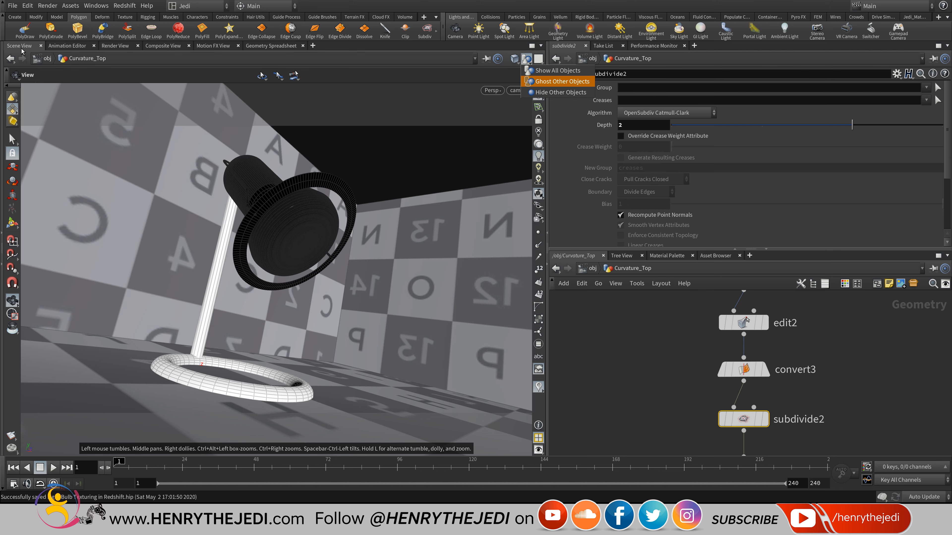
{"action": "left_click", "coordinate": [560, 92]}
{"action": "left_click_drag", "start_coordinate": [277, 319], "coordinate": [300, 206]}
{"action": "scroll", "coordinate": [277, 270], "scroll_direction": "up", "scroll_amount": 5}
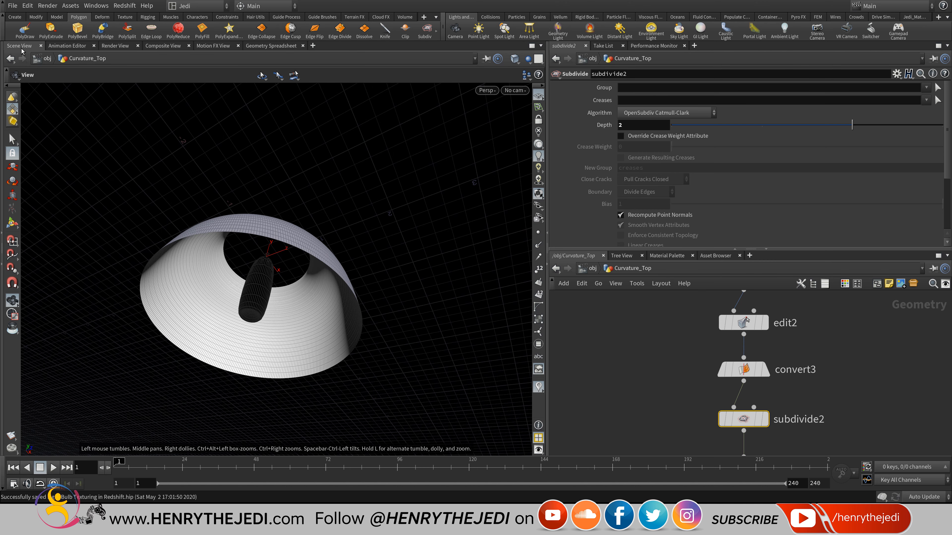
{"action": "scroll", "coordinate": [821, 369], "scroll_direction": "down", "scroll_amount": 10}
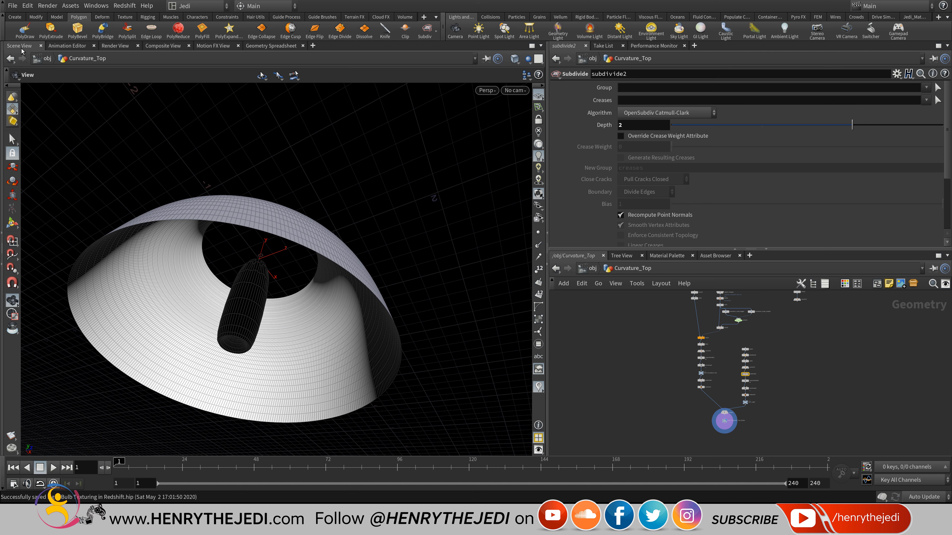
{"action": "key", "text": "Tab"}
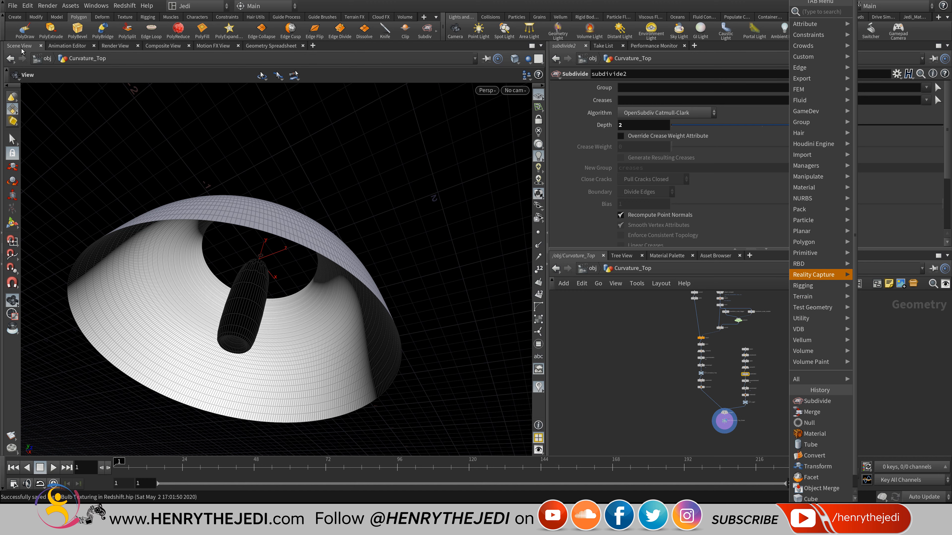
{"action": "left_click", "coordinate": [21, 49]}
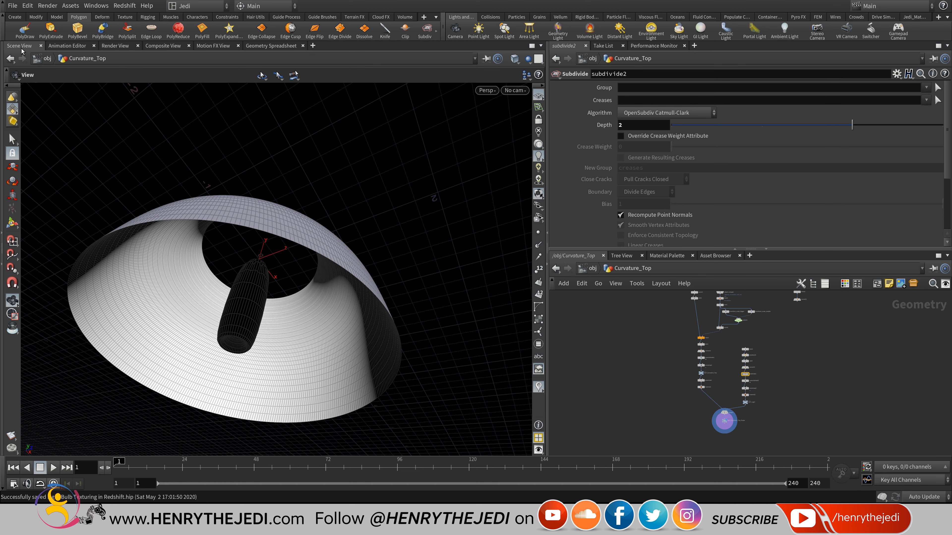
Return to /obj and frame the Light Bulb object nodes.
{"action": "scroll", "coordinate": [734, 371], "scroll_direction": "up", "scroll_amount": 5}
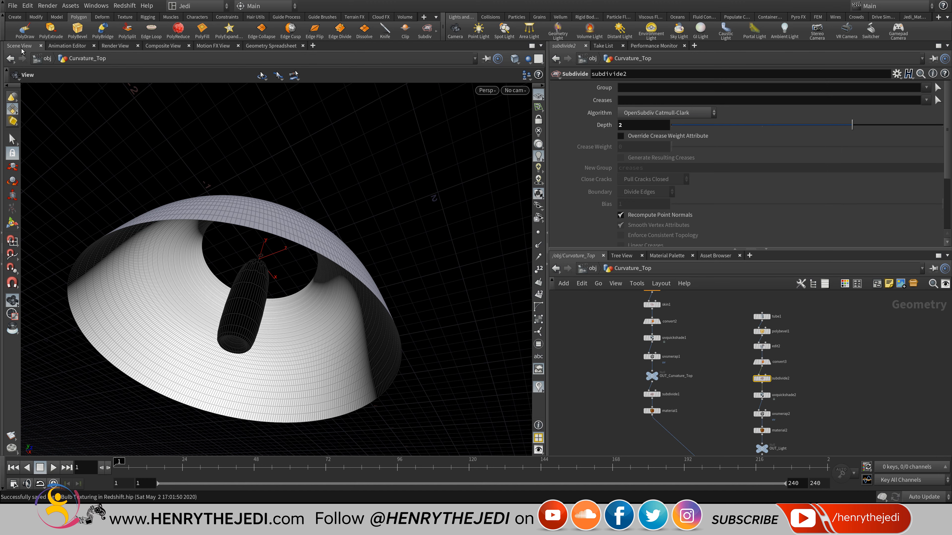
{"action": "middle_click_drag", "start_coordinate": [733, 371], "coordinate": [727, 351]}
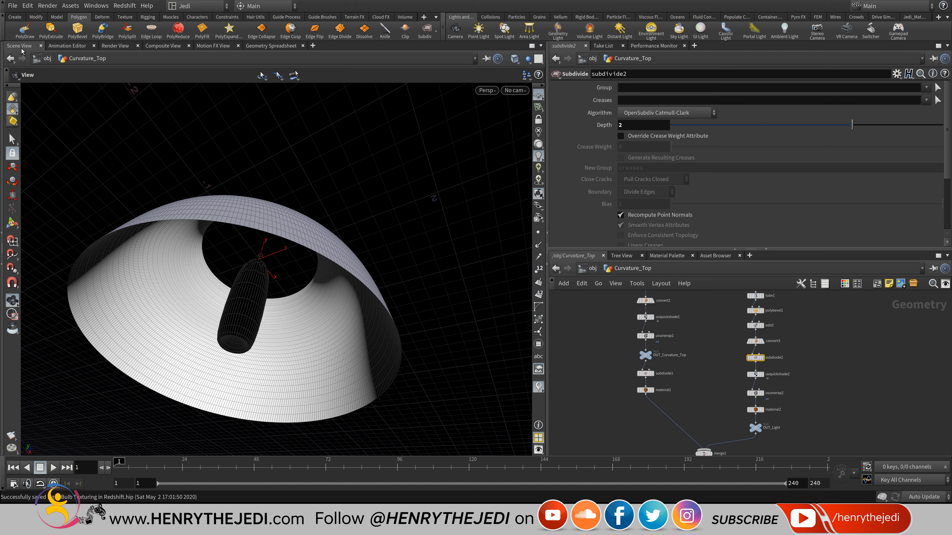
{"action": "key", "text": "u"}
{"action": "scroll", "coordinate": [851, 362], "scroll_direction": "down", "scroll_amount": 7}
{"action": "mouse_move", "coordinate": [852, 362]}
{"action": "middle_mouse_down"}
{"action": "mouse_move", "coordinate": [753, 368]}
{"action": "mouse_move", "coordinate": [749, 388]}
{"action": "middle_mouse_up"}
{"action": "scroll", "coordinate": [794, 347], "scroll_direction": "up", "scroll_amount": 3}
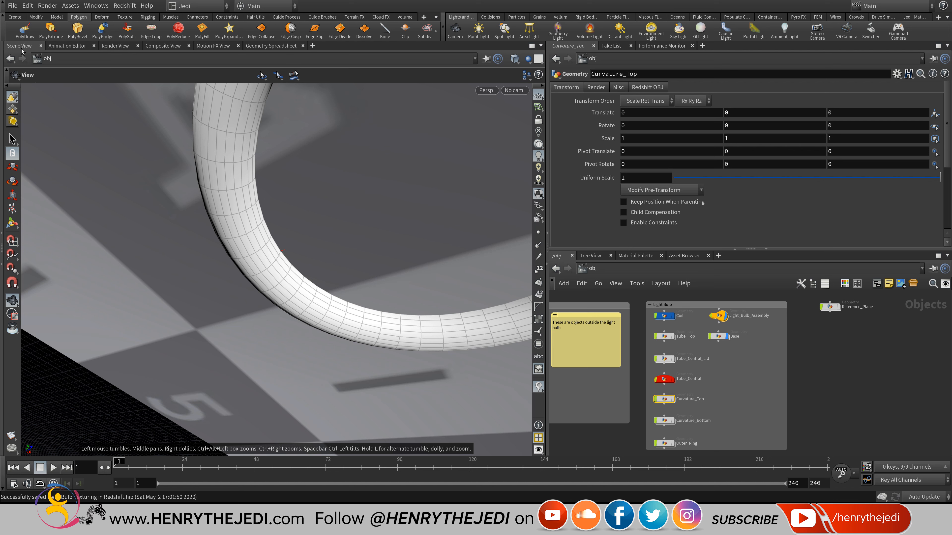
Add a Redshift RSLight node, rslight1, to the object network.
{"action": "key", "text": "Tab"}
{"action": "mouse_move", "coordinate": [749, 382]}
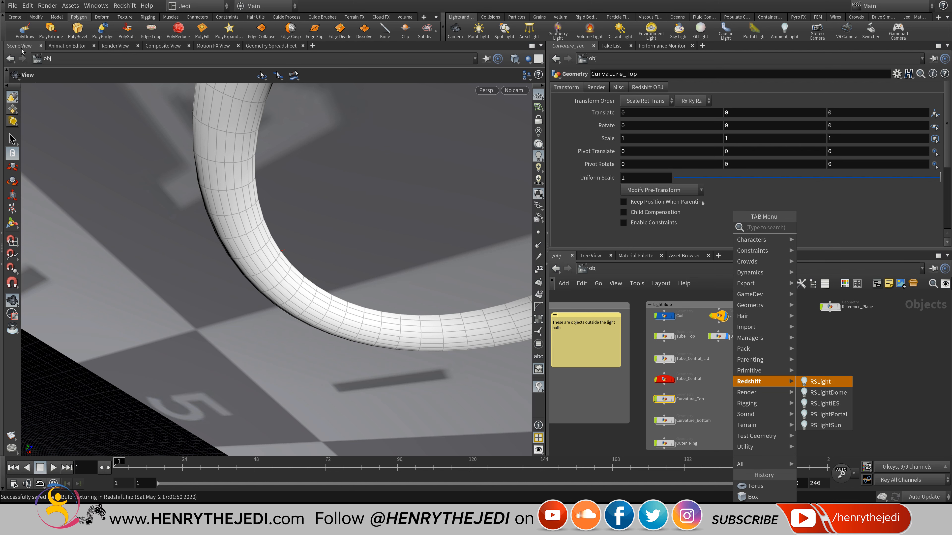
{"action": "left_click", "coordinate": [820, 382]}
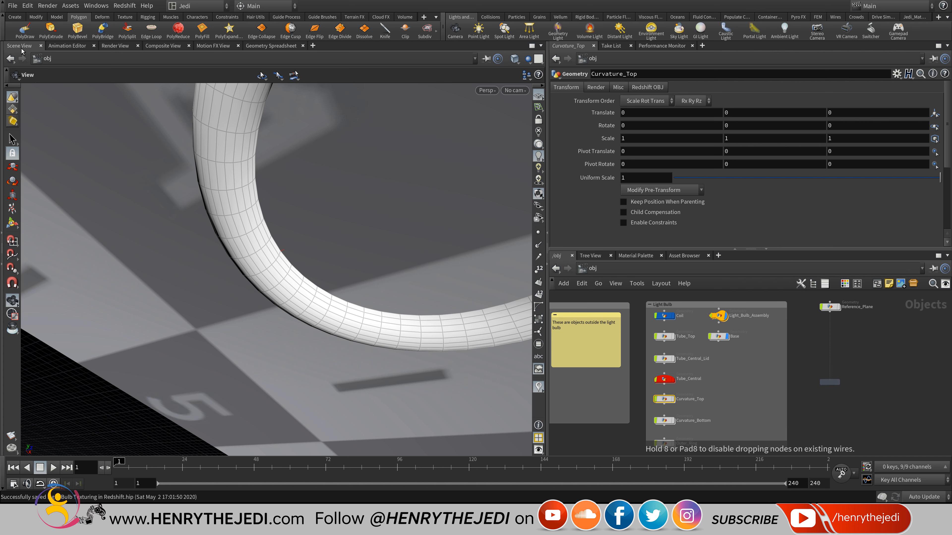
{"action": "left_click", "coordinate": [742, 369]}
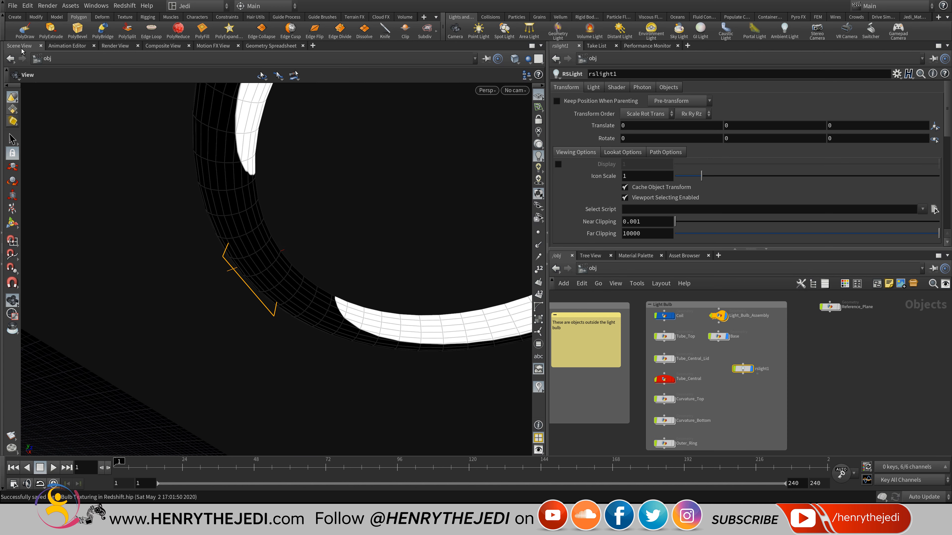
Frame rslight1 and move it up in Y to about 3.87 above the floor.
{"action": "mouse_move", "coordinate": [278, 270]}
{"action": "left_mouse_down"}
{"action": "mouse_move", "coordinate": [330, 177]}
{"action": "mouse_move", "coordinate": [293, 199]}
{"action": "mouse_move", "coordinate": [311, 136]}
{"action": "left_mouse_up"}
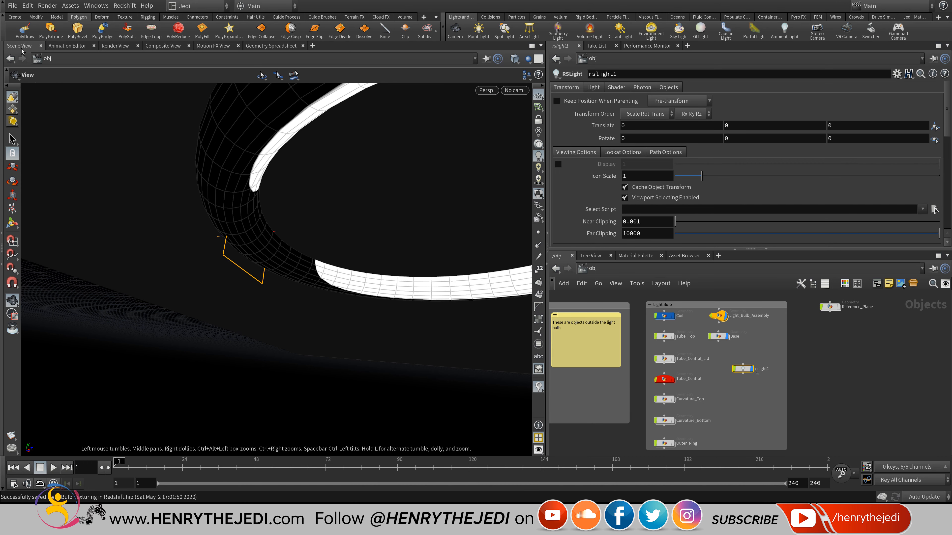
{"action": "scroll", "coordinate": [765, 368], "scroll_direction": "up", "scroll_amount": 5}
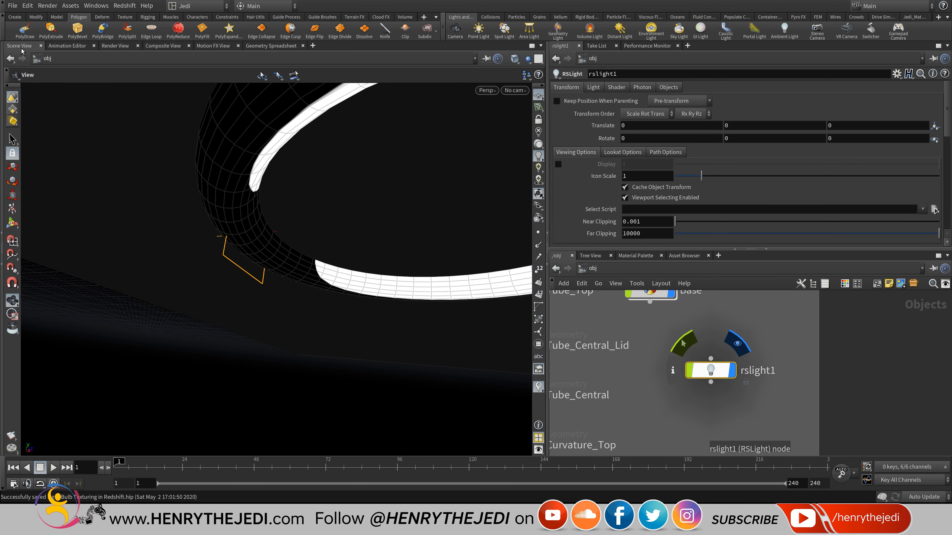
{"action": "middle_click_drag", "start_coordinate": [727, 397], "coordinate": [774, 381]}
{"action": "mouse_move", "coordinate": [285, 225]}
{"action": "left_mouse_down"}
{"action": "mouse_move", "coordinate": [270, 231]}
{"action": "mouse_move", "coordinate": [279, 210]}
{"action": "left_mouse_up"}
{"action": "key", "text": "f"}
{"action": "scroll", "coordinate": [338, 261], "scroll_direction": "down", "scroll_amount": 6}
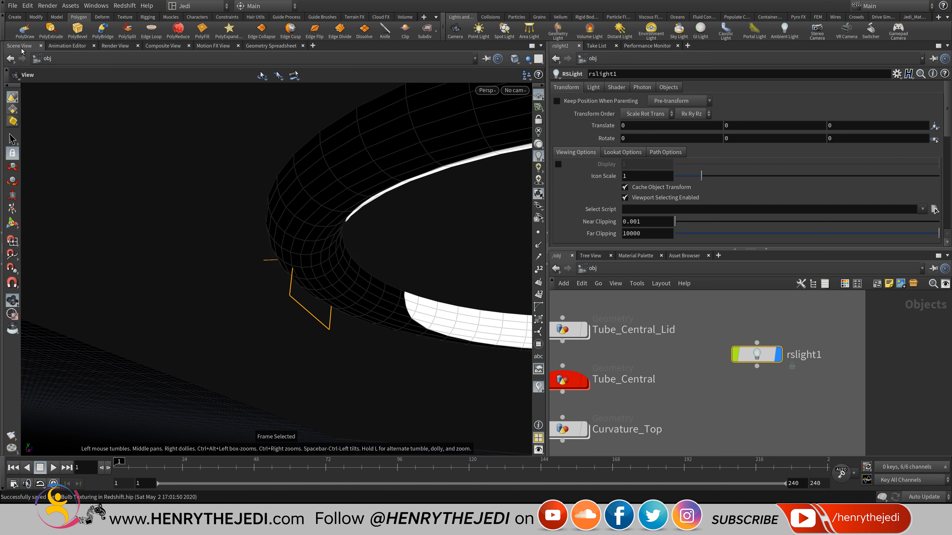
{"action": "mouse_move", "coordinate": [338, 247]}
{"action": "left_mouse_down"}
{"action": "mouse_move", "coordinate": [330, 202]}
{"action": "mouse_move", "coordinate": [277, 225]}
{"action": "mouse_move", "coordinate": [243, 196]}
{"action": "mouse_move", "coordinate": [244, 150]}
{"action": "left_mouse_up"}
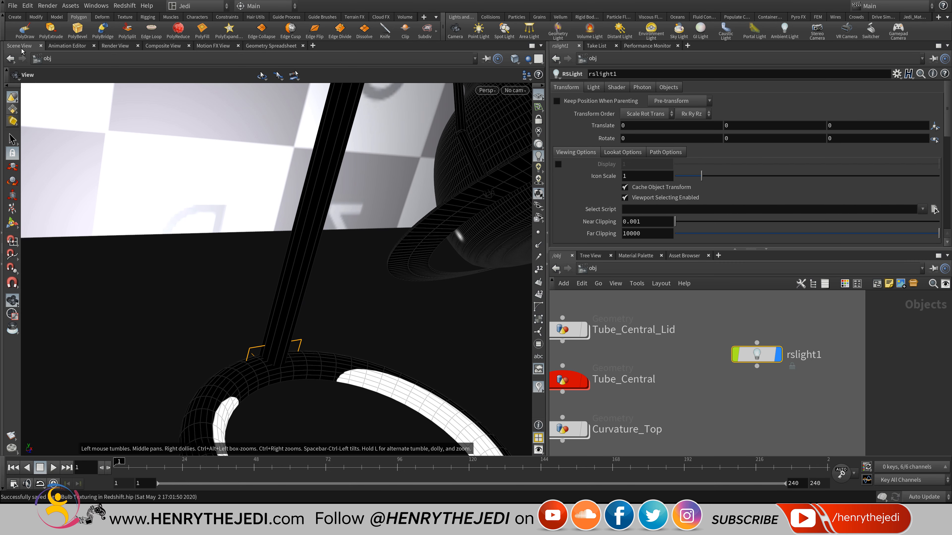
{"action": "key", "text": "t"}
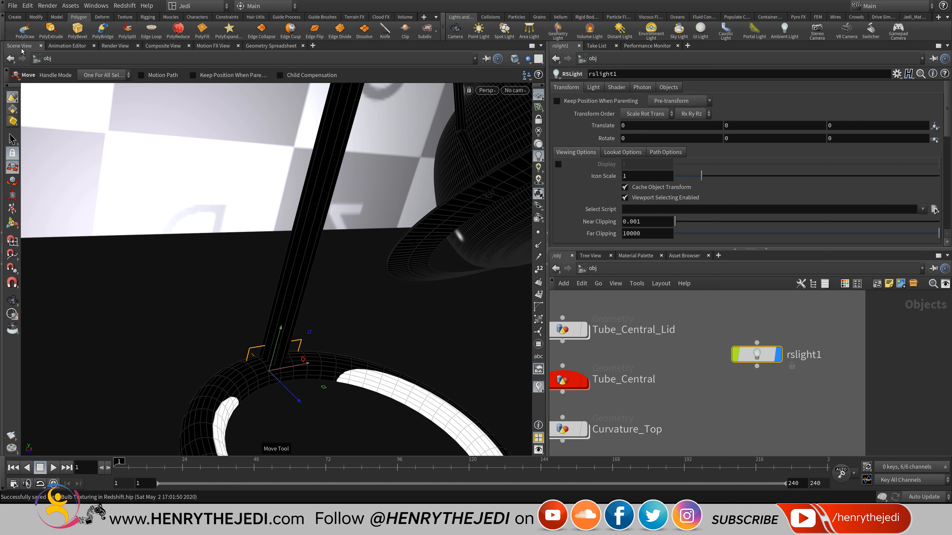
{"action": "left_click_drag", "start_coordinate": [278, 338], "coordinate": [350, 76]}
Slide rslight1 forward to Z 3.94981 under the lamp head and rotate it 180° in Y.
{"action": "key", "text": "Escape"}
{"action": "middle_click_drag", "start_coordinate": [412, 169], "coordinate": [225, 232]}
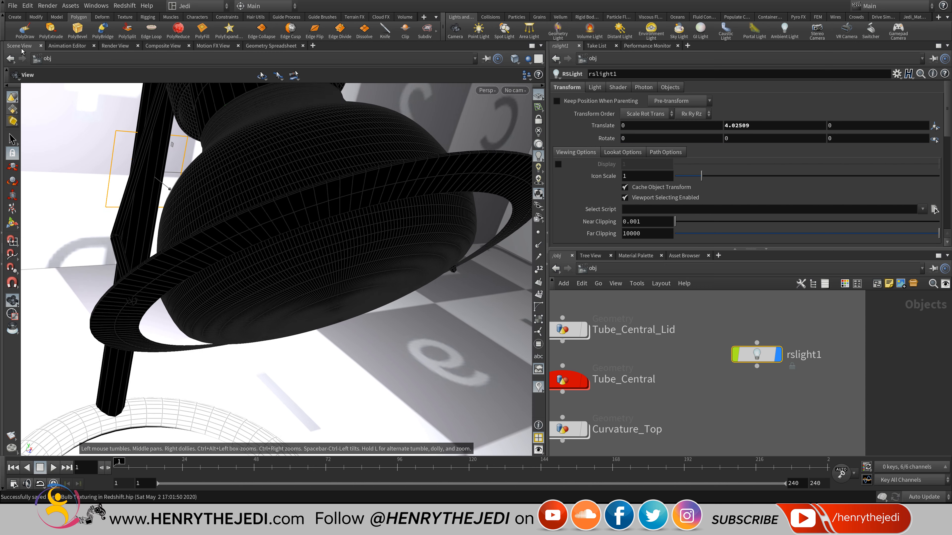
{"action": "scroll", "coordinate": [313, 186], "scroll_direction": "down", "scroll_amount": 4}
{"action": "left_click_drag", "start_coordinate": [277, 262], "coordinate": [333, 255], "text": "alt"}
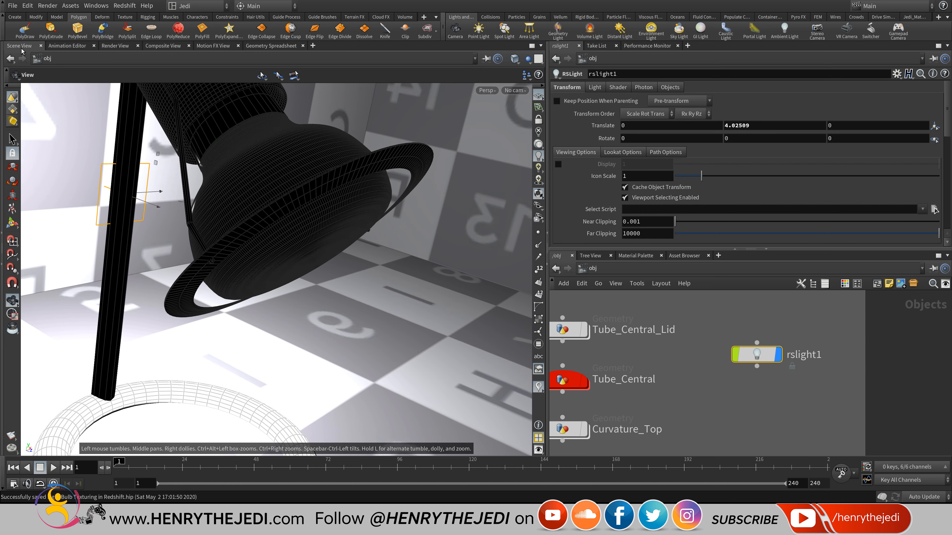
{"action": "mouse_move", "coordinate": [150, 202]}
{"action": "left_mouse_down"}
{"action": "mouse_move", "coordinate": [323, 281]}
{"action": "mouse_move", "coordinate": [376, 289]}
{"action": "mouse_move", "coordinate": [343, 277]}
{"action": "mouse_move", "coordinate": [343, 229]}
{"action": "mouse_move", "coordinate": [303, 303]}
{"action": "mouse_move", "coordinate": [291, 291]}
{"action": "left_mouse_up"}
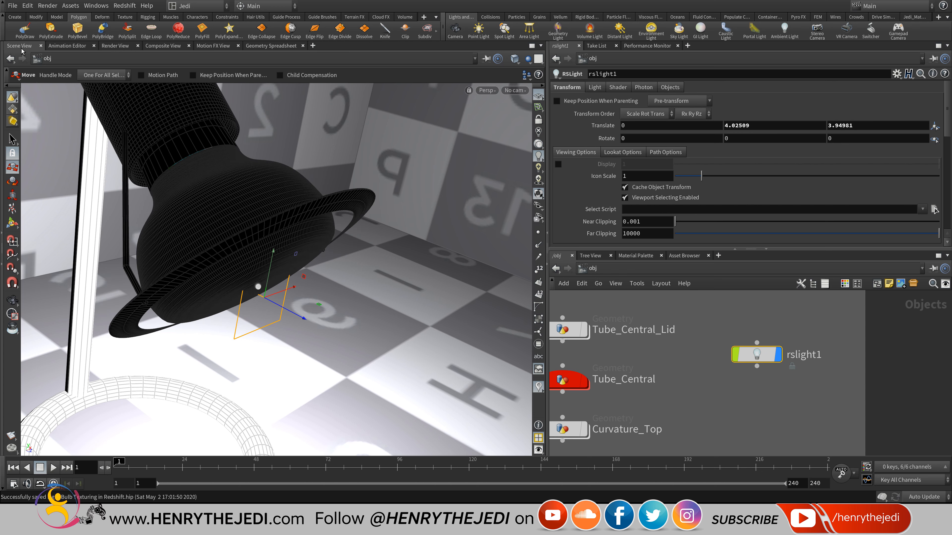
{"action": "middle_click_drag", "start_coordinate": [738, 139], "coordinate": [789, 100]}
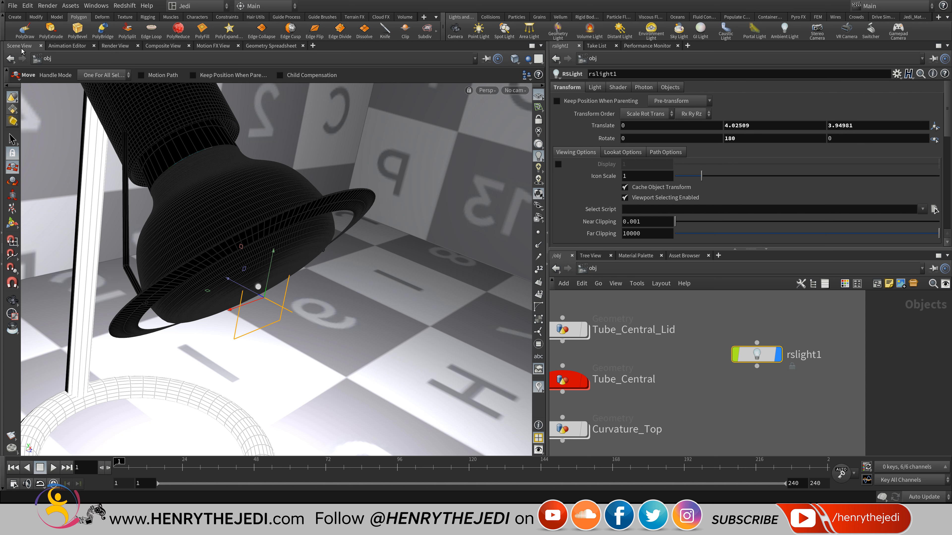
Enable the light's Display option, set Icon Scale to 7.531, and save.
{"action": "middle_click_drag", "start_coordinate": [278, 270], "coordinate": [311, 258], "text": "alt"}
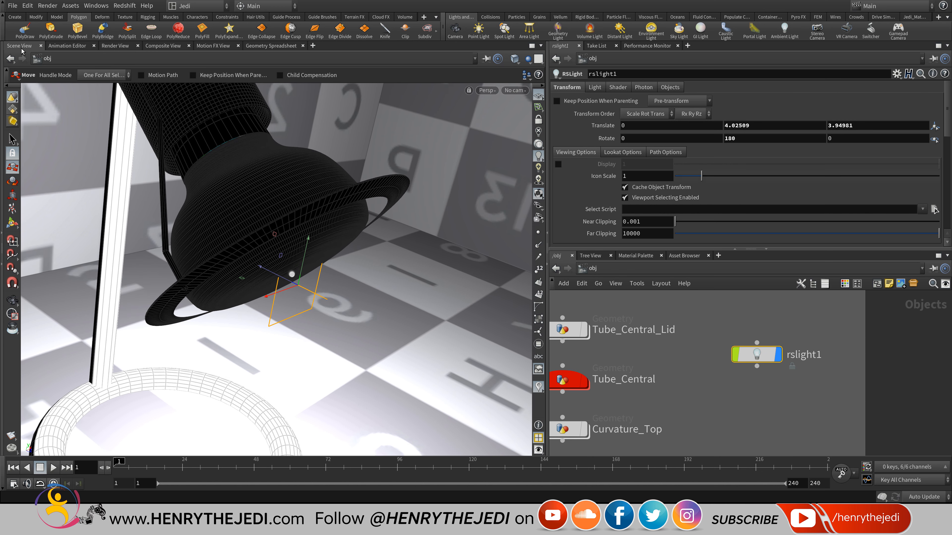
{"action": "mouse_move", "coordinate": [701, 176]}
{"action": "left_mouse_down"}
{"action": "mouse_move", "coordinate": [852, 175]}
{"action": "mouse_move", "coordinate": [776, 176]}
{"action": "left_mouse_up"}
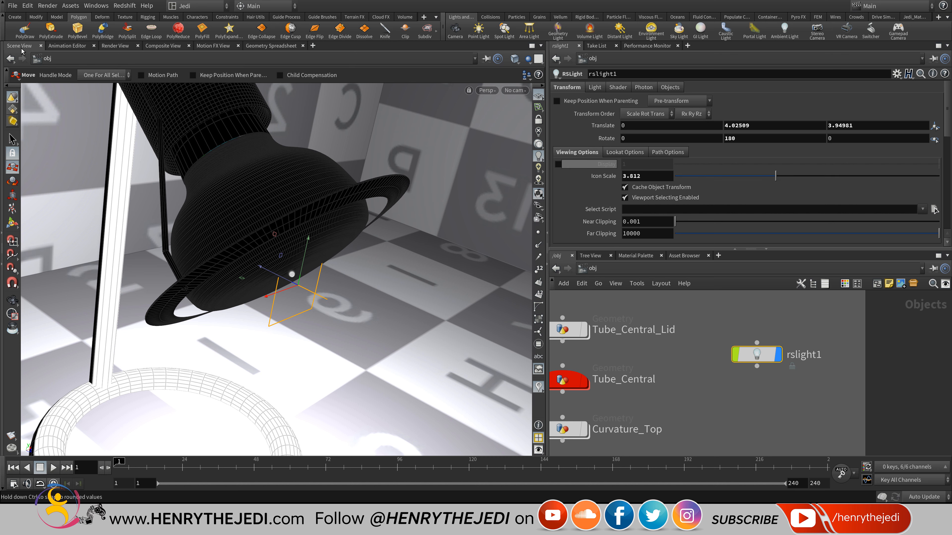
{"action": "left_click", "coordinate": [558, 164]}
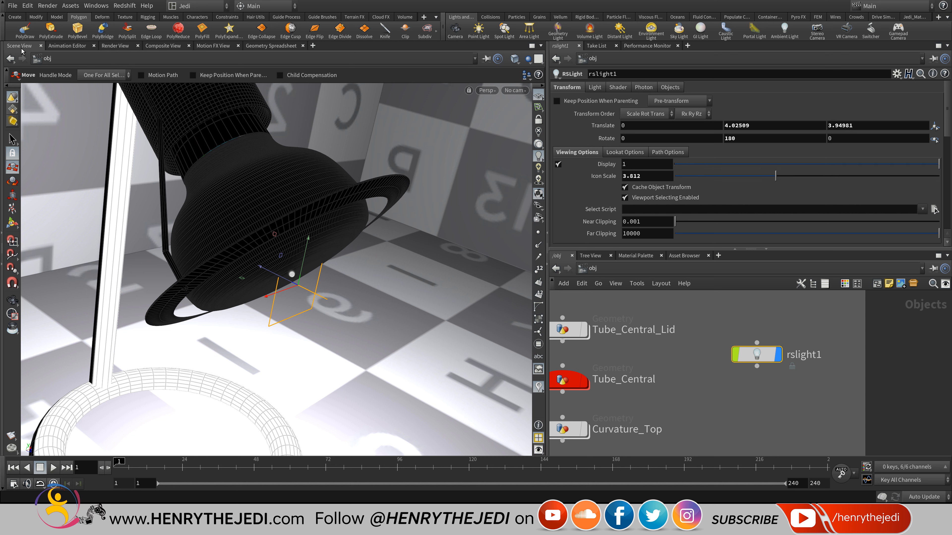
{"action": "left_click_drag", "start_coordinate": [775, 175], "coordinate": [874, 175]}
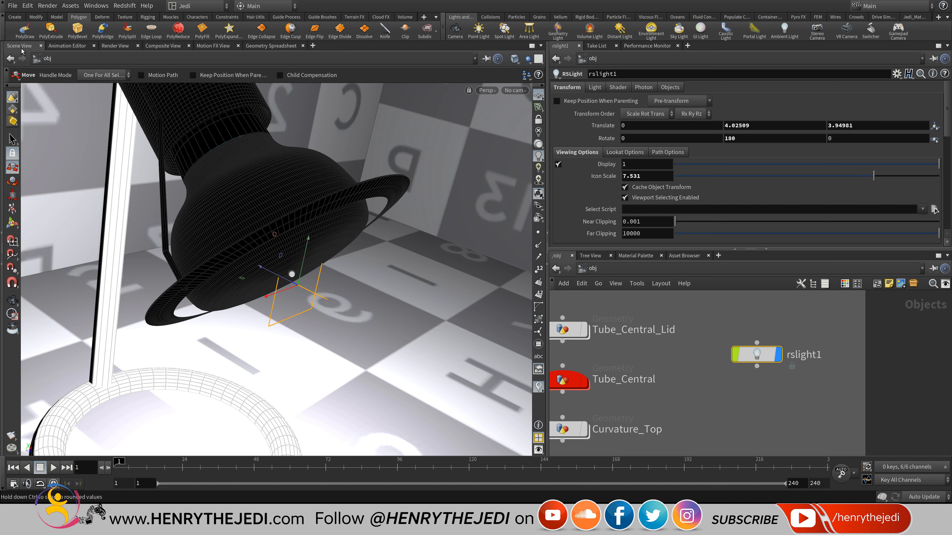
{"action": "scroll", "coordinate": [873, 176], "scroll_direction": "down", "scroll_amount": 3}
{"action": "scroll", "coordinate": [873, 176], "scroll_direction": "up", "scroll_amount": 3}
{"action": "key", "text": "ctrl+s"}
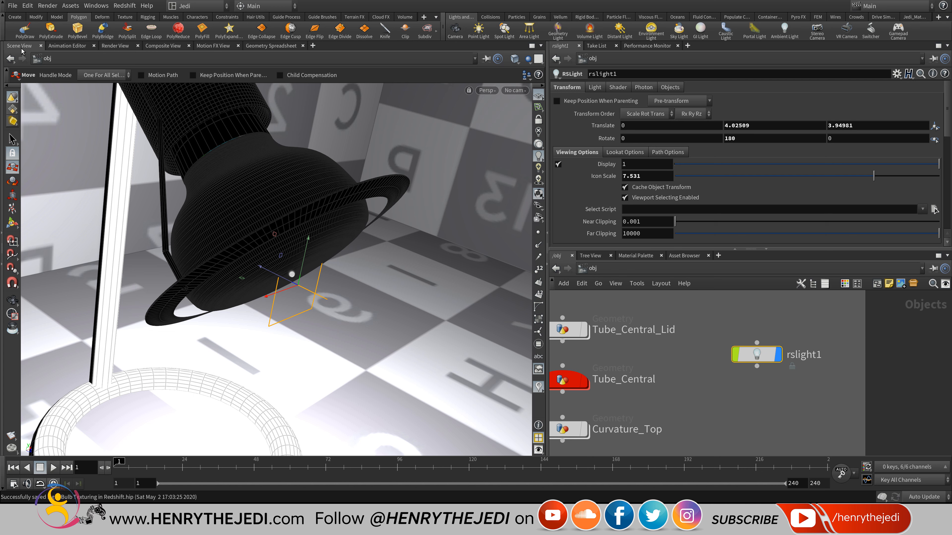
{"action": "scroll", "coordinate": [718, 365], "scroll_direction": "down", "scroll_amount": 3}
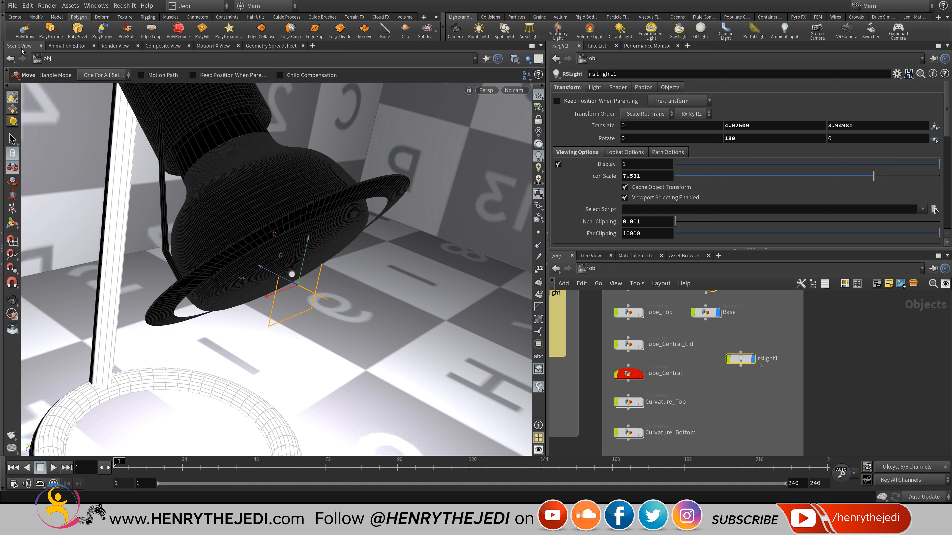
Select Light_Bulb_Assembly and move the Base node lower in the network.
{"action": "middle_click_drag", "start_coordinate": [718, 365], "coordinate": [733, 389]}
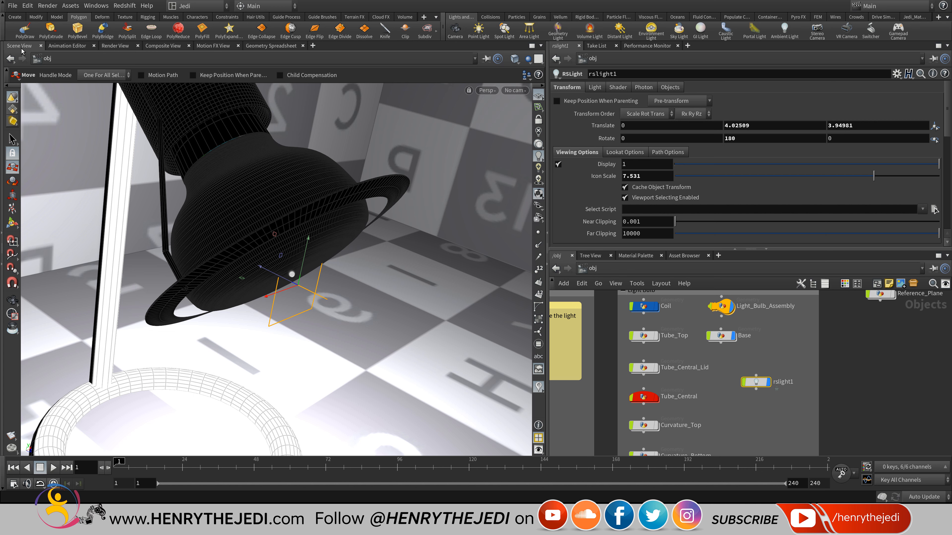
{"action": "middle_click_drag", "start_coordinate": [723, 318], "coordinate": [719, 353]}
{"action": "scroll", "coordinate": [719, 353], "scroll_direction": "up", "scroll_amount": 3}
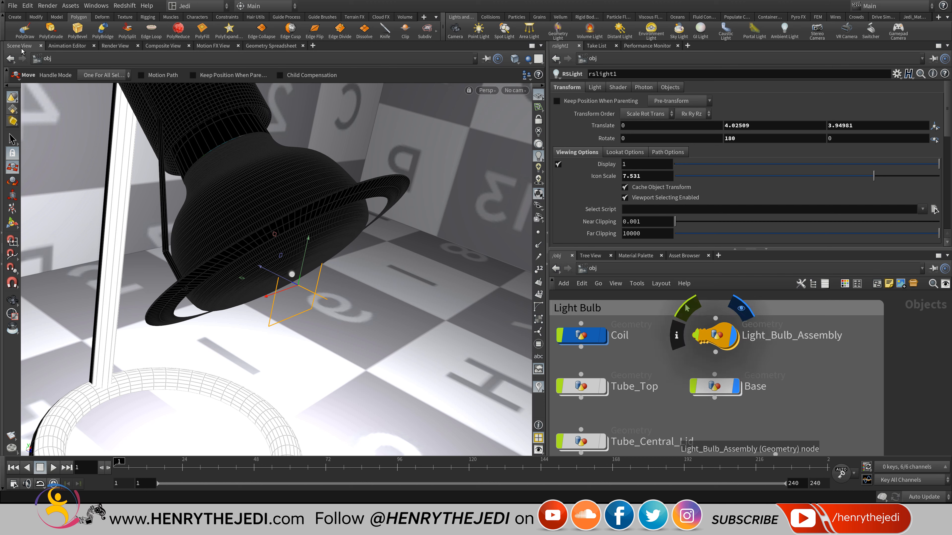
{"action": "left_click", "coordinate": [717, 335]}
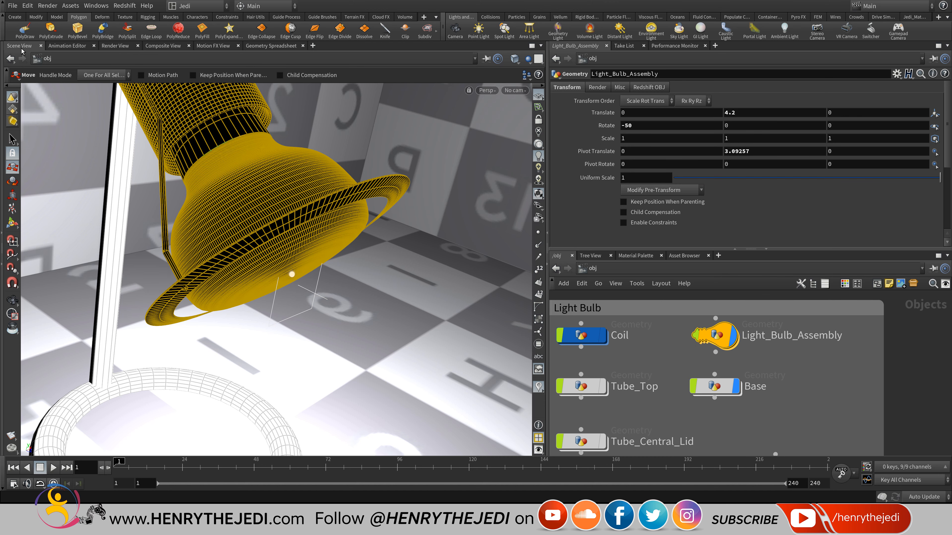
{"action": "middle_click_drag", "start_coordinate": [721, 413], "coordinate": [719, 405]}
{"action": "left_click_drag", "start_coordinate": [713, 379], "coordinate": [712, 398]}
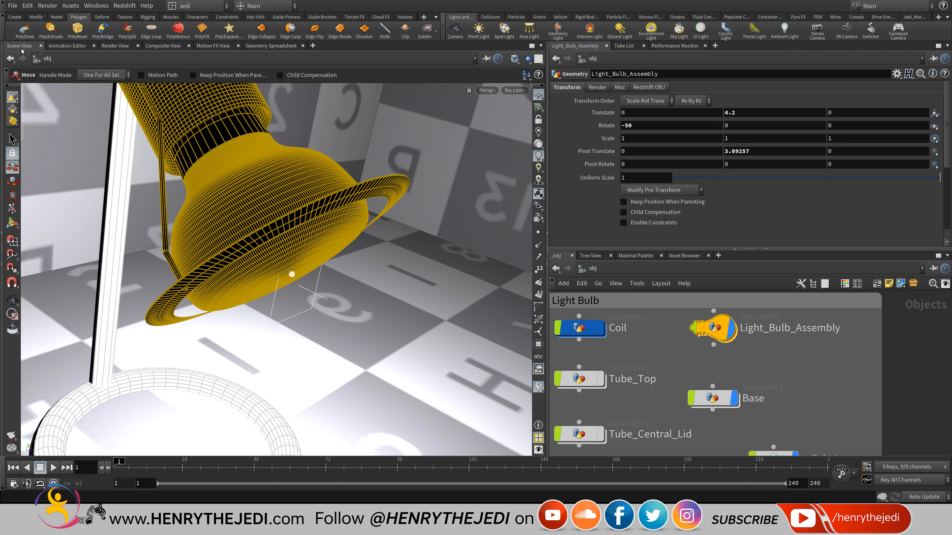
Reset Light_Bulb_Assembly's Rotate X from -50 to 0.
{"action": "double_click", "coordinate": [626, 125]}
{"action": "type", "text": "0"}
{"action": "key", "text": "Return"}
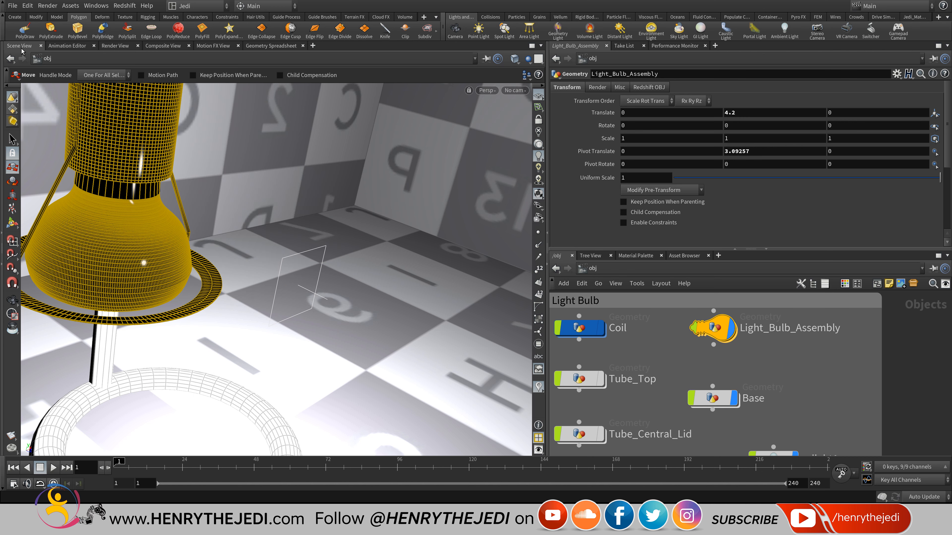
Select rslight1 and set its Translate Z and Y to 0.
{"action": "left_click", "coordinate": [712, 398]}
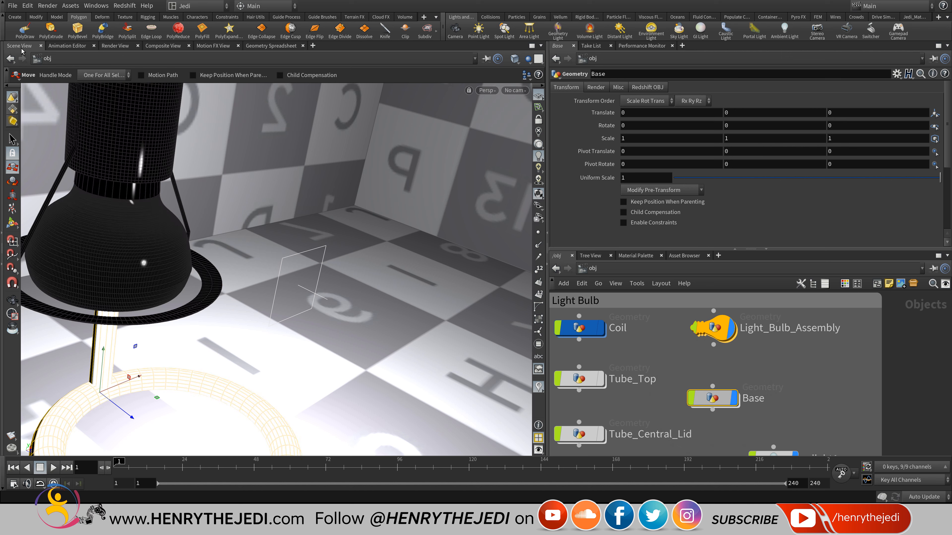
{"action": "middle_click_drag", "start_coordinate": [734, 417], "coordinate": [748, 342]}
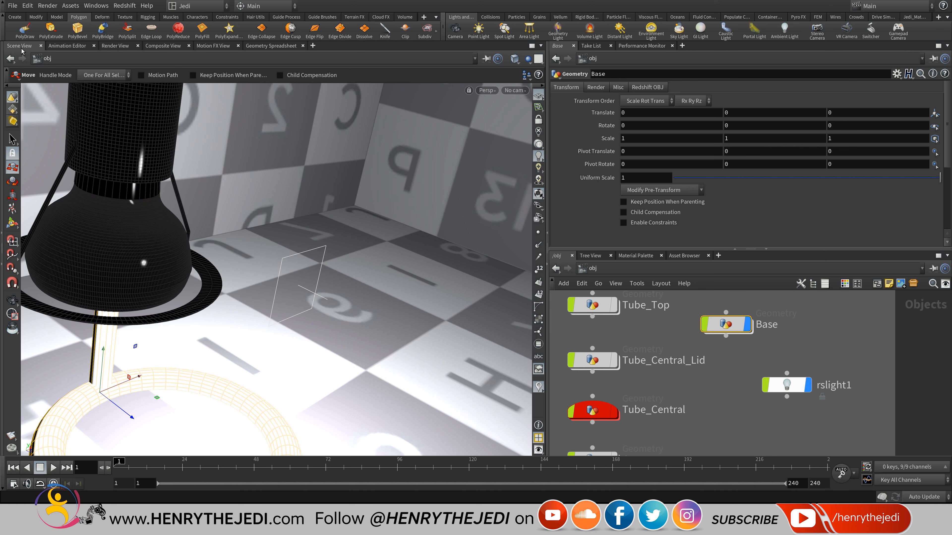
{"action": "left_click", "coordinate": [786, 385]}
{"action": "mouse_move", "coordinate": [277, 262]}
{"action": "left_mouse_down"}
{"action": "mouse_move", "coordinate": [300, 285]}
{"action": "mouse_move", "coordinate": [293, 195]}
{"action": "mouse_move", "coordinate": [278, 255]}
{"action": "left_mouse_up"}
{"action": "middle_click_drag", "start_coordinate": [277, 255], "coordinate": [273, 296], "text": "alt"}
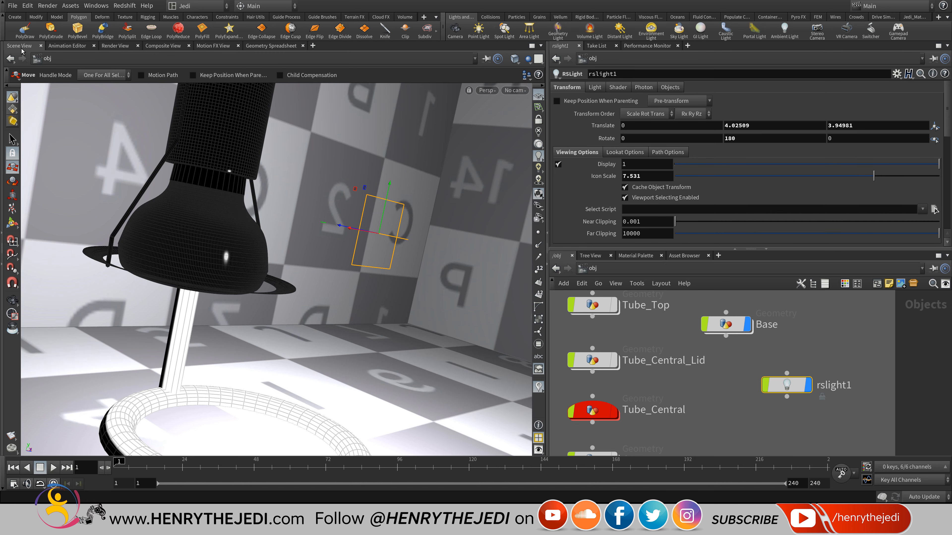
{"action": "double_click", "coordinate": [840, 125]}
{"action": "type", "text": "0"}
{"action": "key", "text": "Return"}
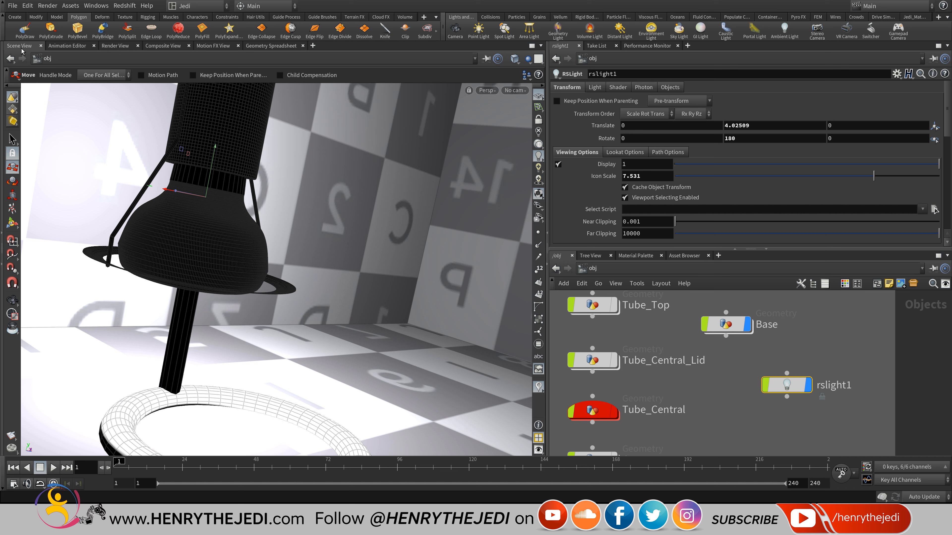
{"action": "double_click", "coordinate": [737, 126]}
{"action": "type", "text": "0"}
{"action": "key", "text": "Return"}
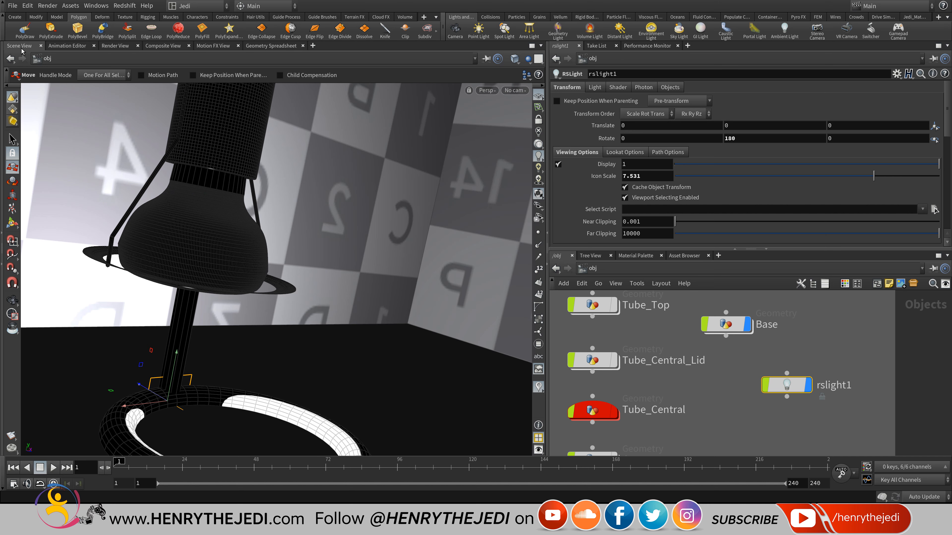
Raise the light to just under the lamp head, view in wireframe, and zero its Y rotation.
{"action": "left_click_drag", "start_coordinate": [176, 354], "coordinate": [199, 234]}
{"action": "mouse_move", "coordinate": [167, 328]}
{"action": "right_mouse_down", "text": "alt"}
{"action": "mouse_move", "coordinate": [199, 379]}
{"action": "mouse_move", "coordinate": [188, 360]}
{"action": "right_mouse_up", "text": "alt"}
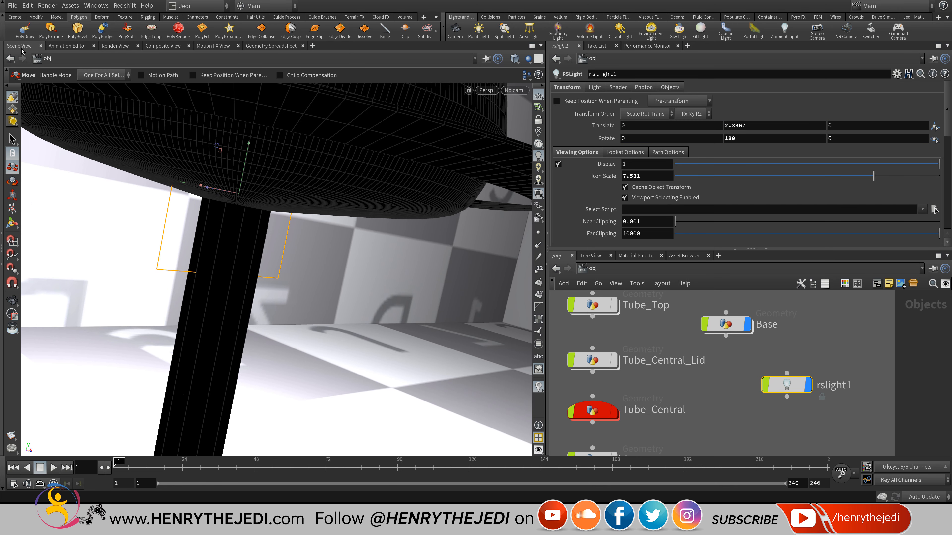
{"action": "left_click", "coordinate": [514, 58]}
{"action": "left_click", "coordinate": [551, 92]}
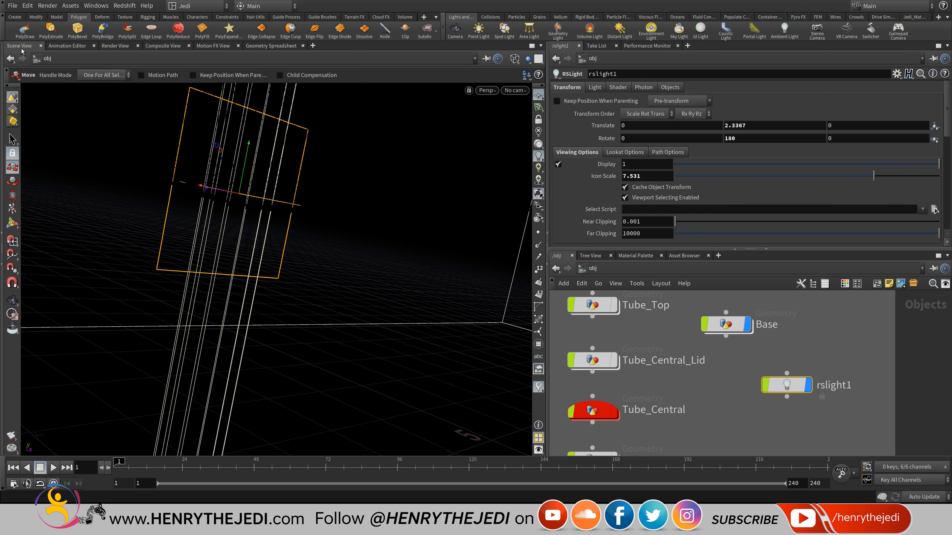
{"action": "mouse_move", "coordinate": [322, 233]}
{"action": "left_mouse_down", "text": "alt"}
{"action": "mouse_move", "coordinate": [352, 300]}
{"action": "mouse_move", "coordinate": [393, 232]}
{"action": "left_mouse_up", "text": "alt"}
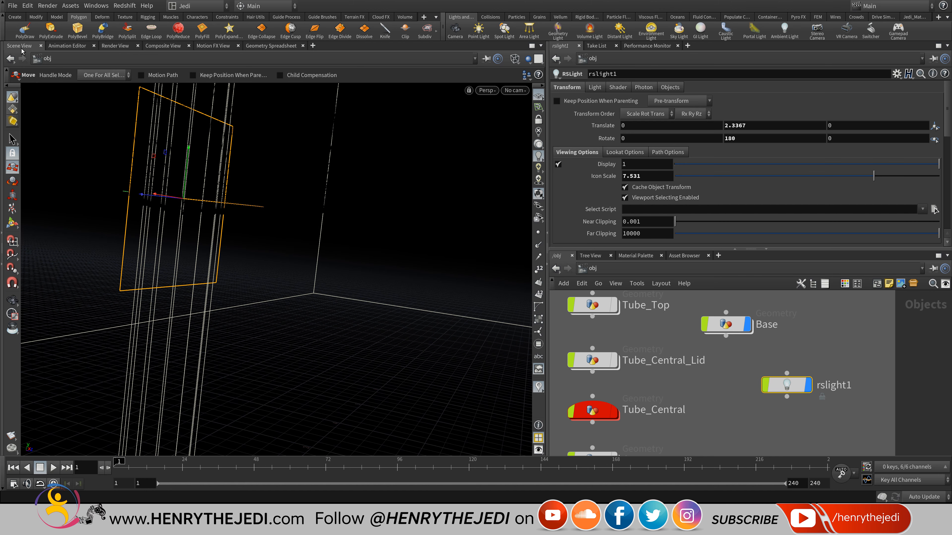
{"action": "double_click", "coordinate": [730, 138]}
{"action": "type", "text": "0"}
{"action": "key", "text": "Return"}
Set the light's X rotation, entering 180 then adjusting to 270 so it lies flat.
{"action": "left_click_drag", "start_coordinate": [262, 240], "coordinate": [337, 287], "text": "alt"}
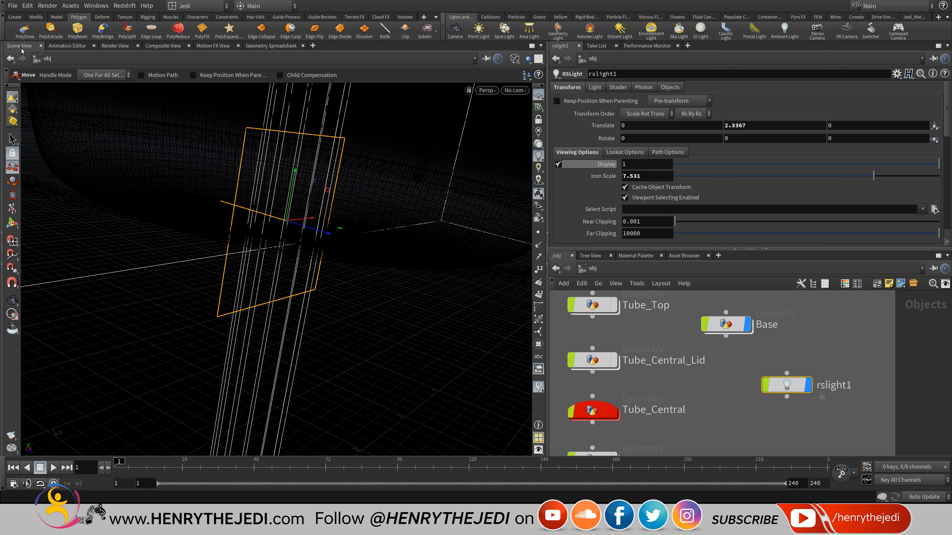
{"action": "middle_click_drag", "start_coordinate": [634, 138], "coordinate": [776, 94]}
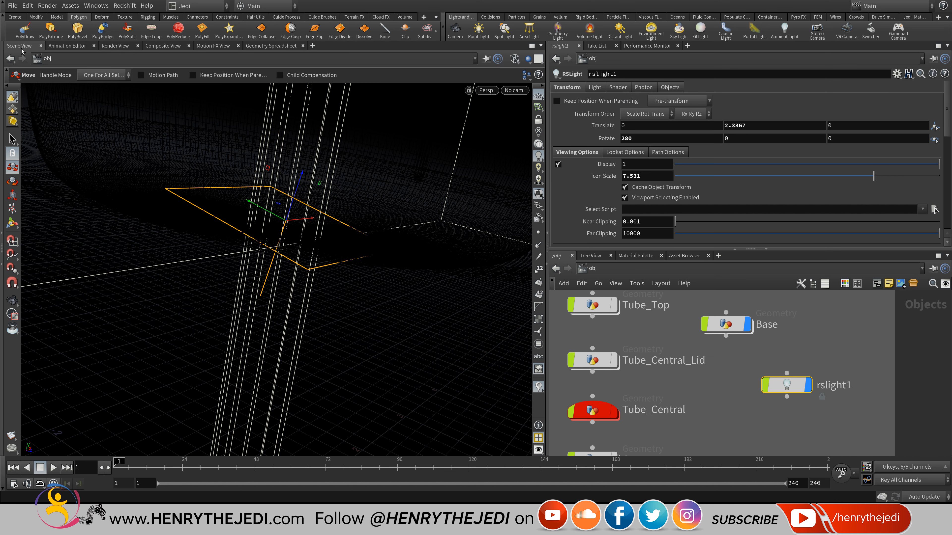
{"action": "double_click", "coordinate": [627, 138]}
{"action": "type", "text": "180"}
{"action": "key", "text": "Return"}
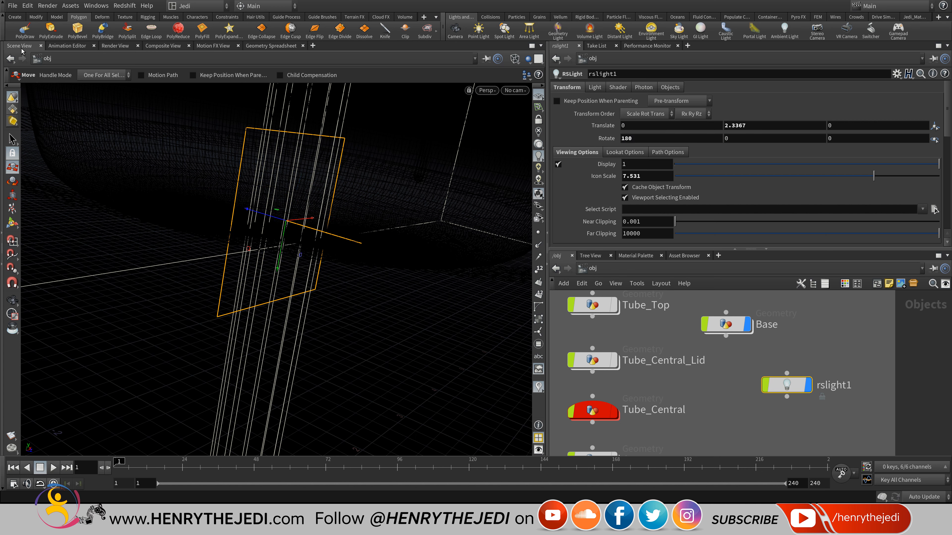
{"action": "middle_click_drag", "start_coordinate": [641, 138], "coordinate": [682, 99]}
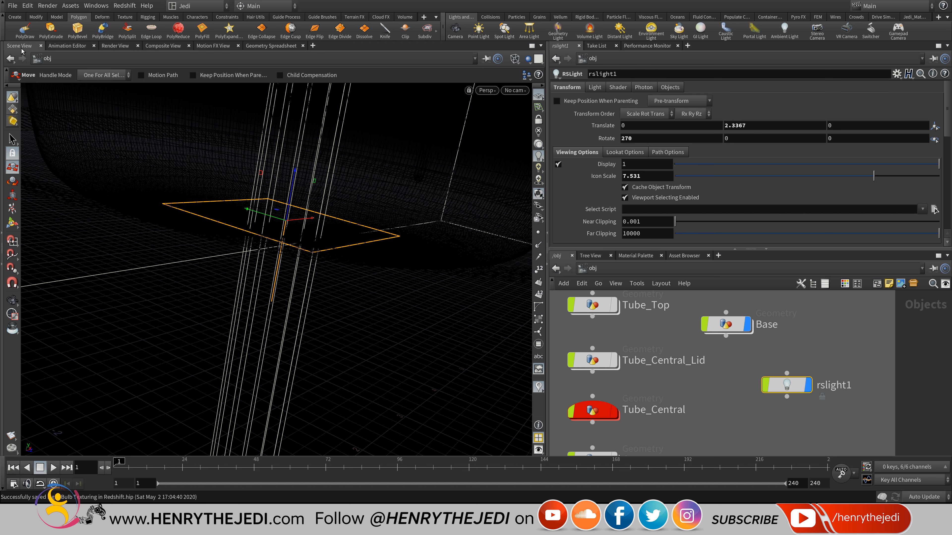
{"action": "middle_click_drag", "start_coordinate": [821, 338], "coordinate": [745, 368]}
Widen the Light Bulb box and place Light_Bulb_Assembly above rslight1.
{"action": "scroll", "coordinate": [746, 368], "scroll_direction": "down", "scroll_amount": 3}
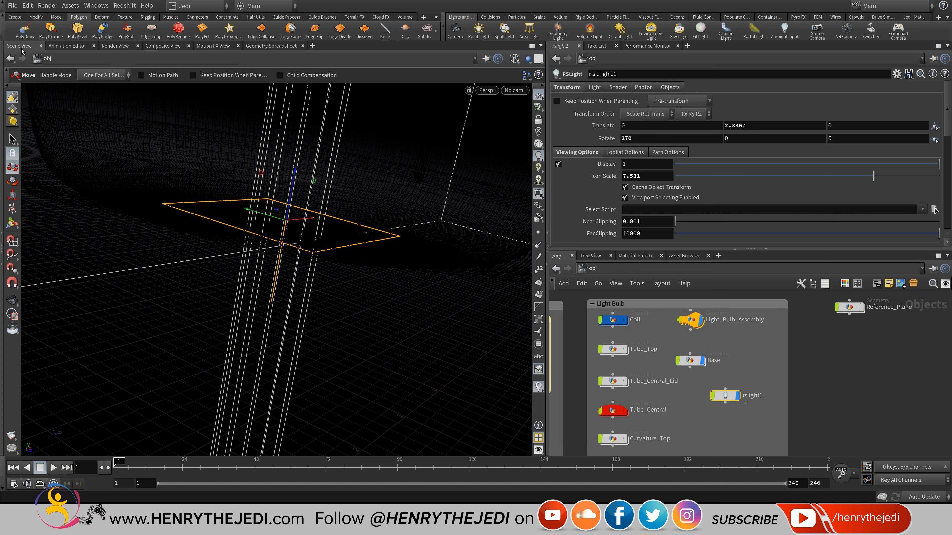
{"action": "mouse_move", "coordinate": [691, 321]}
{"action": "left_mouse_down"}
{"action": "mouse_move", "coordinate": [740, 320]}
{"action": "mouse_move", "coordinate": [718, 324]}
{"action": "left_mouse_up"}
{"action": "left_click_drag", "start_coordinate": [788, 375], "coordinate": [831, 375]}
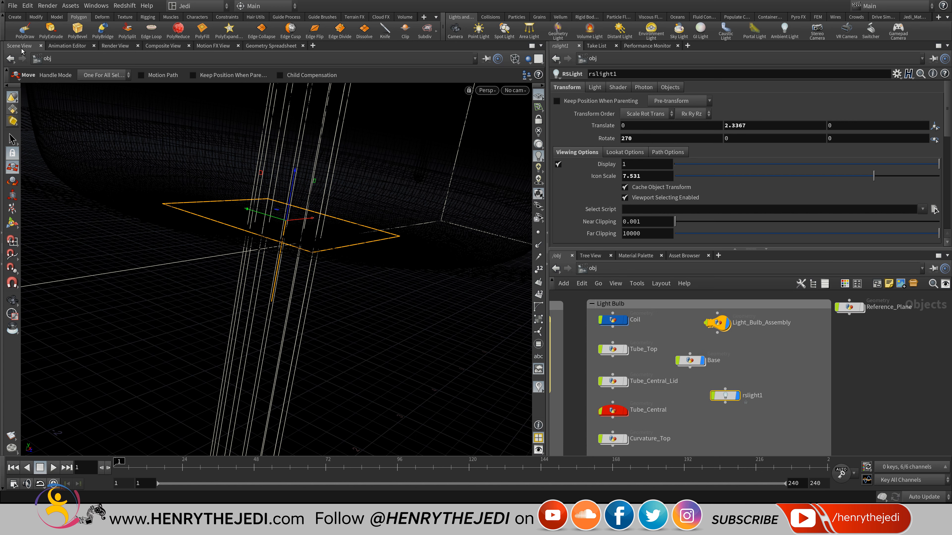
{"action": "left_click", "coordinate": [725, 389]}
{"action": "left_click_drag", "start_coordinate": [725, 395], "coordinate": [771, 365]}
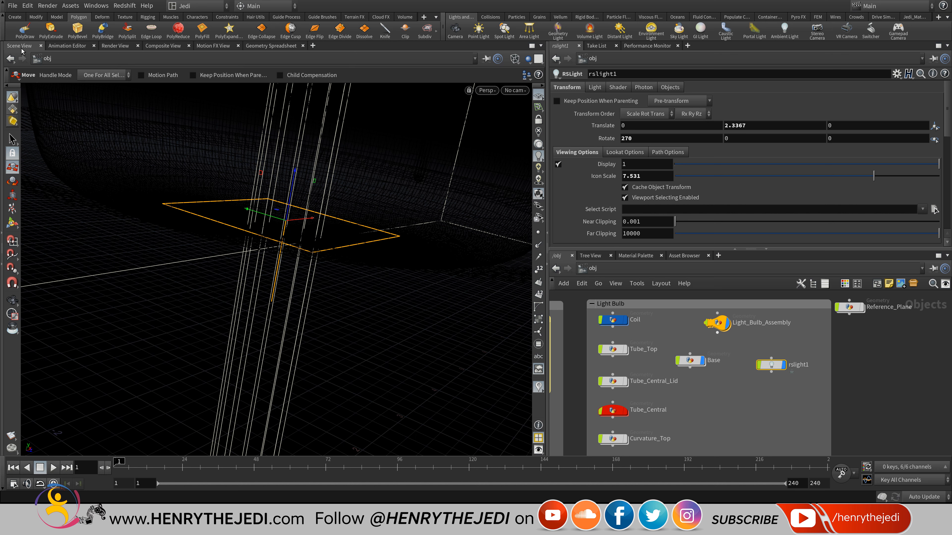
{"action": "mouse_move", "coordinate": [718, 323]}
{"action": "left_mouse_down"}
{"action": "mouse_move", "coordinate": [776, 319]}
{"action": "mouse_move", "coordinate": [765, 322]}
{"action": "left_mouse_up"}
{"action": "scroll", "coordinate": [774, 327], "scroll_direction": "up", "scroll_amount": 3}
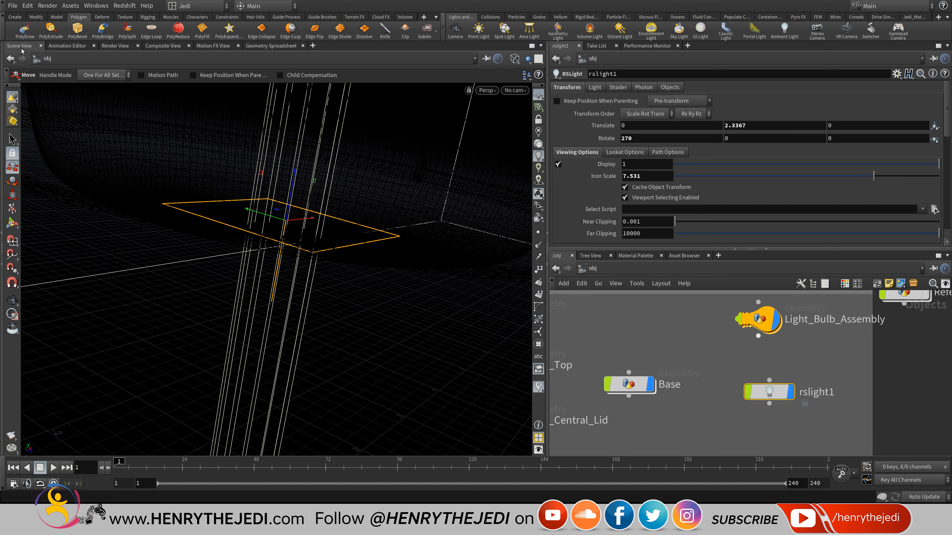
Wire Light_Bulb_Assembly's output into rslight1's input.
{"action": "left_click", "coordinate": [759, 336]}
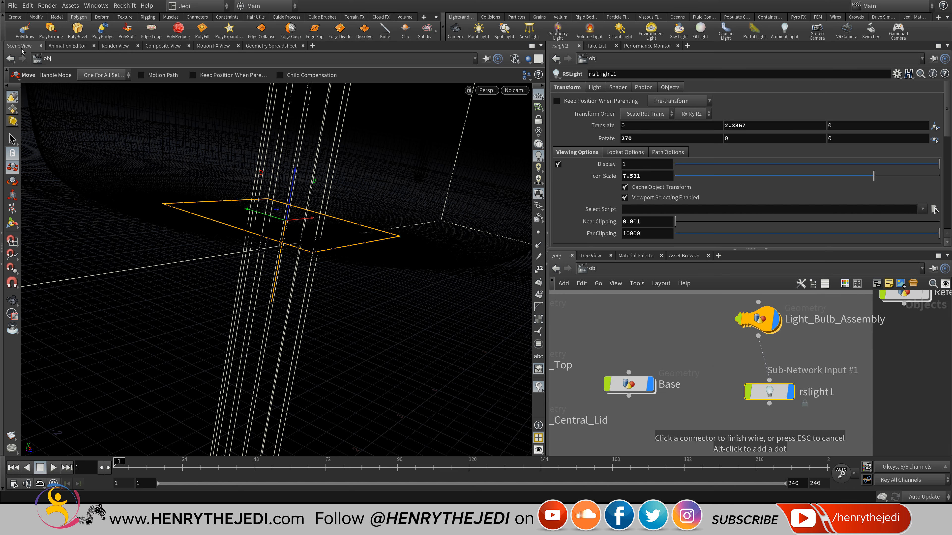
{"action": "left_click", "coordinate": [770, 380]}
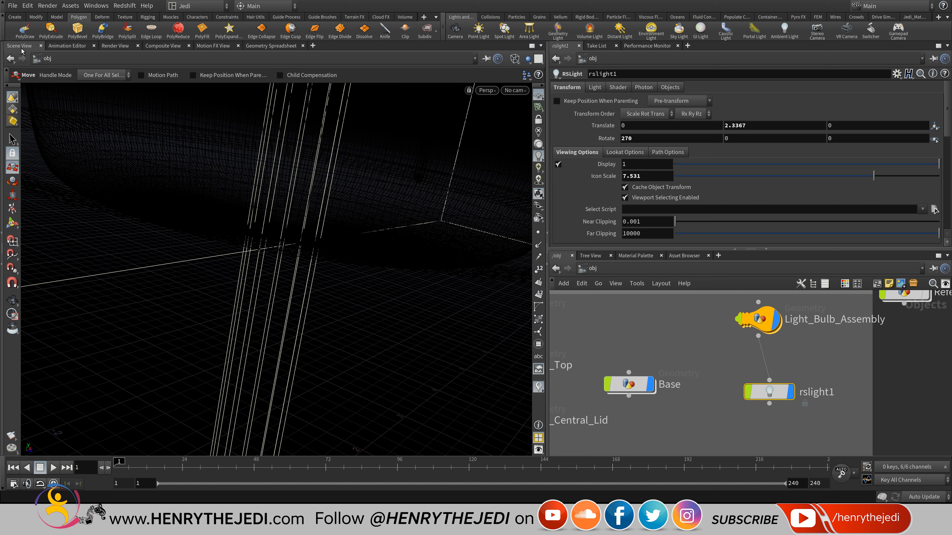
{"action": "right_click_drag", "start_coordinate": [256, 397], "coordinate": [127, 397], "text": "alt"}
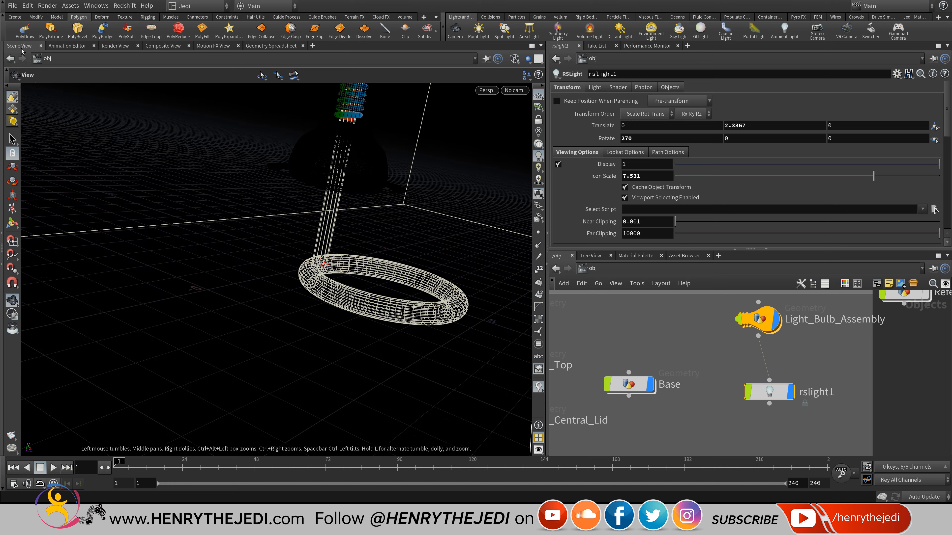
Lower rslight1 toward the shade, test-tilt Light_Bulb_Assembly, then undo the tilt.
{"action": "mouse_move", "coordinate": [337, 187]}
{"action": "middle_mouse_down", "text": "alt"}
{"action": "mouse_move", "coordinate": [218, 417]}
{"action": "mouse_move", "coordinate": [277, 262]}
{"action": "middle_mouse_up", "text": "alt"}
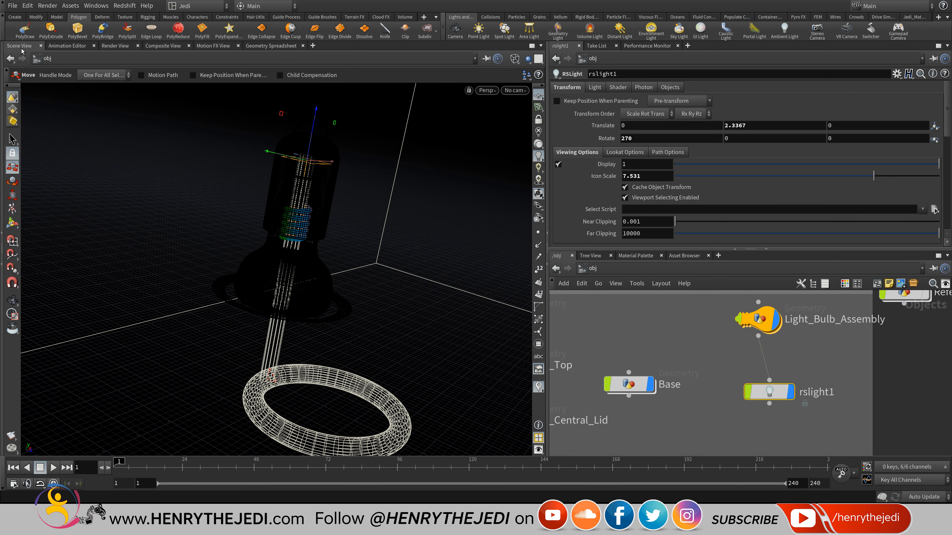
{"action": "middle_click_drag", "start_coordinate": [740, 124], "coordinate": [663, 124]}
{"action": "right_click", "coordinate": [362, 295]}
{"action": "key", "text": "Escape"}
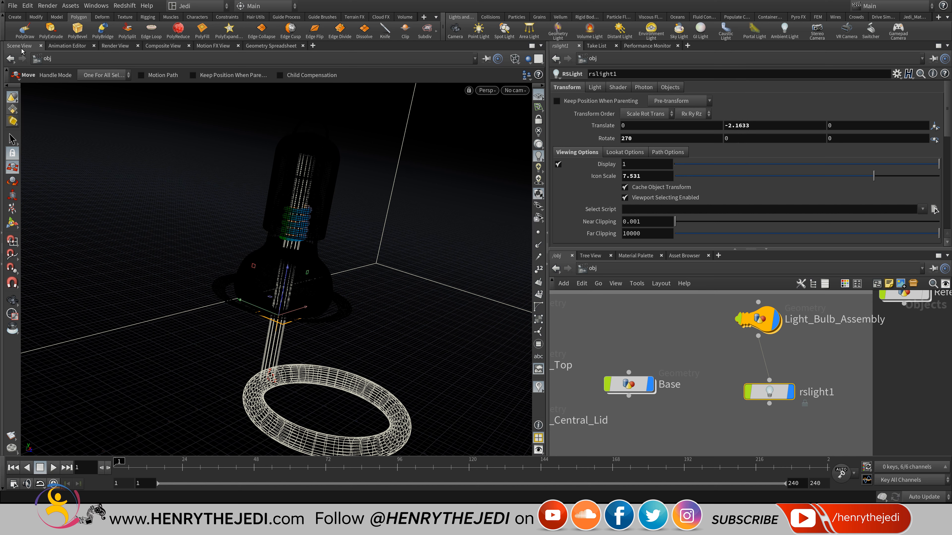
{"action": "left_click", "coordinate": [759, 319]}
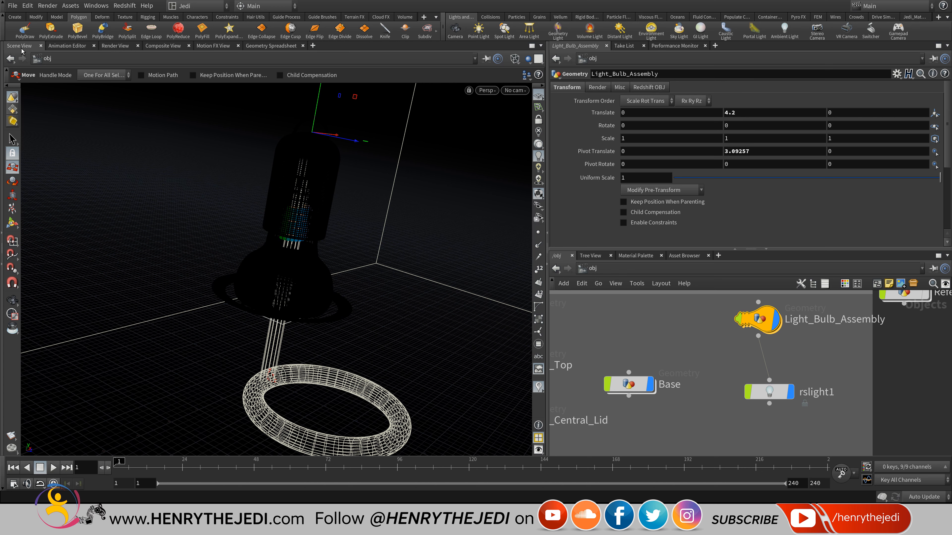
{"action": "mouse_move", "coordinate": [627, 113]}
{"action": "middle_mouse_down"}
{"action": "mouse_move", "coordinate": [627, 125]}
{"action": "mouse_move", "coordinate": [540, 126]}
{"action": "mouse_move", "coordinate": [613, 125]}
{"action": "middle_mouse_up"}
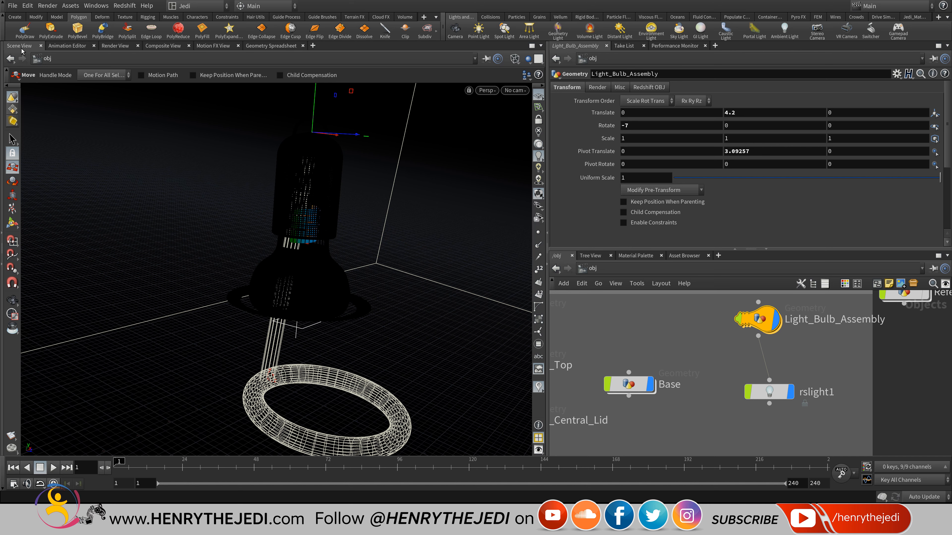
{"action": "key", "text": "ctrl+z"}
{"action": "left_click", "coordinate": [769, 392]}
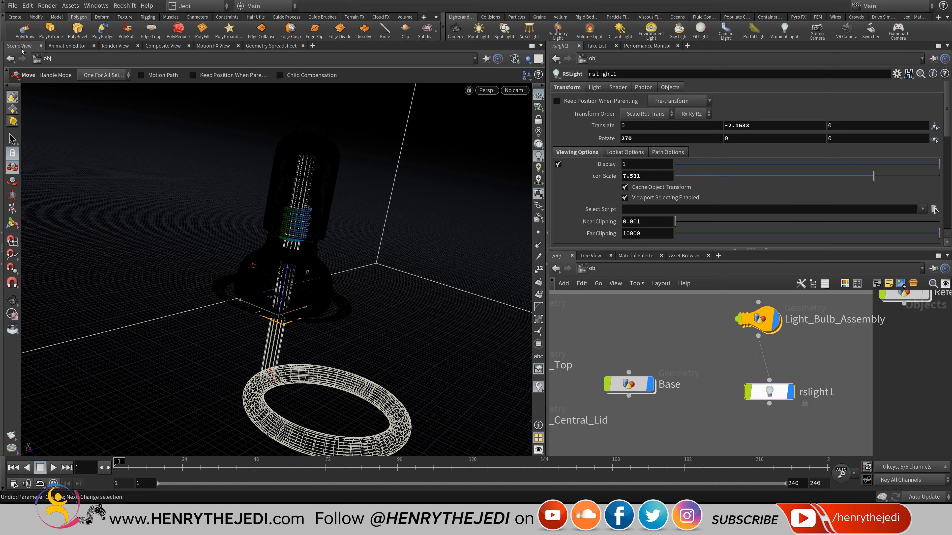
Show all objects smooth shaded and raise rslight1 into the shade at Translate Y -1.5163.
{"action": "left_click_drag", "start_coordinate": [300, 281], "coordinate": [338, 210], "text": "alt"}
{"action": "right_click_drag", "start_coordinate": [261, 330], "coordinate": [334, 329], "text": "alt"}
{"action": "left_click", "coordinate": [515, 59]}
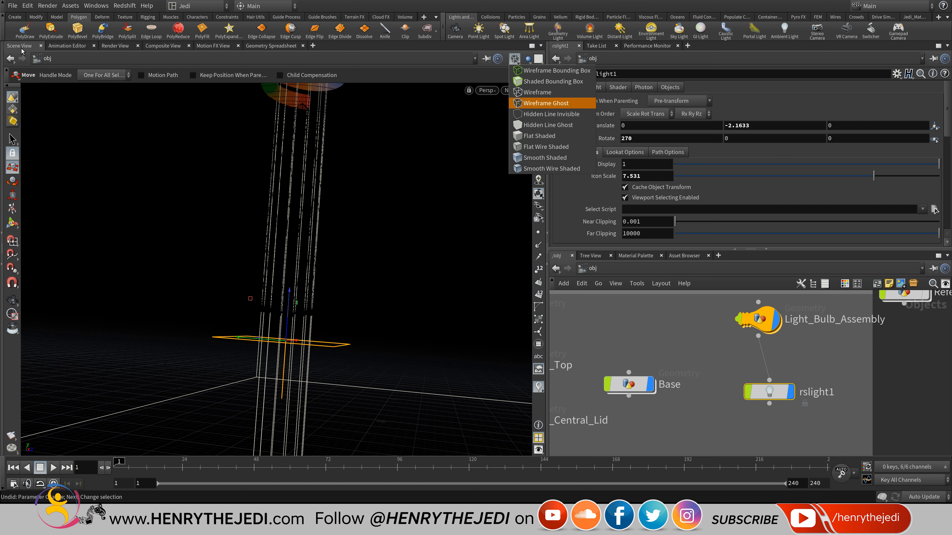
{"action": "left_click", "coordinate": [550, 169]}
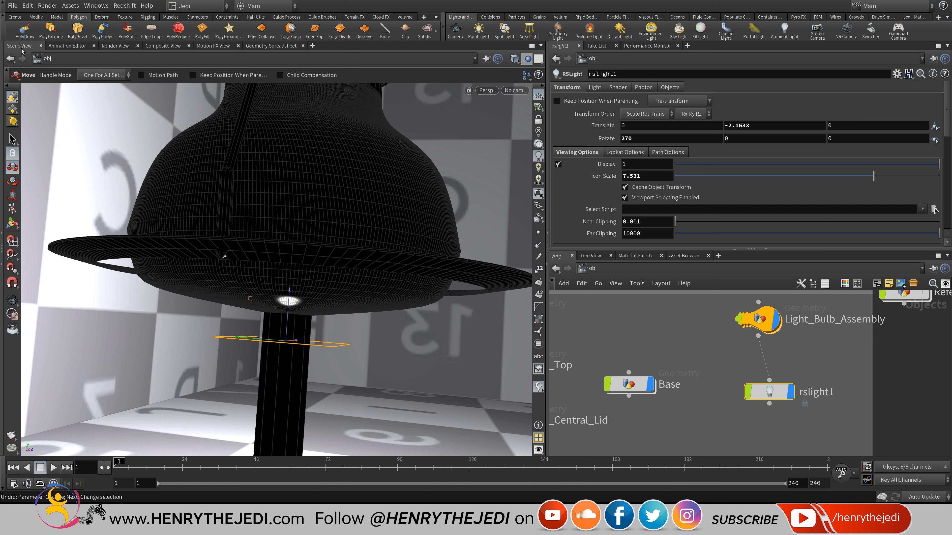
{"action": "left_click", "coordinate": [528, 59]}
{"action": "left_click", "coordinate": [557, 71]}
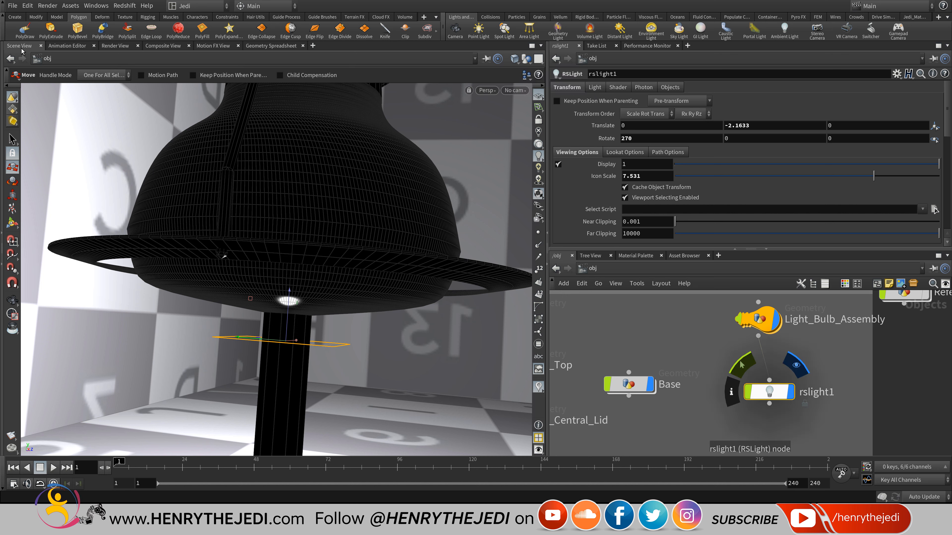
{"action": "middle_click_drag", "start_coordinate": [743, 125], "coordinate": [837, 154]}
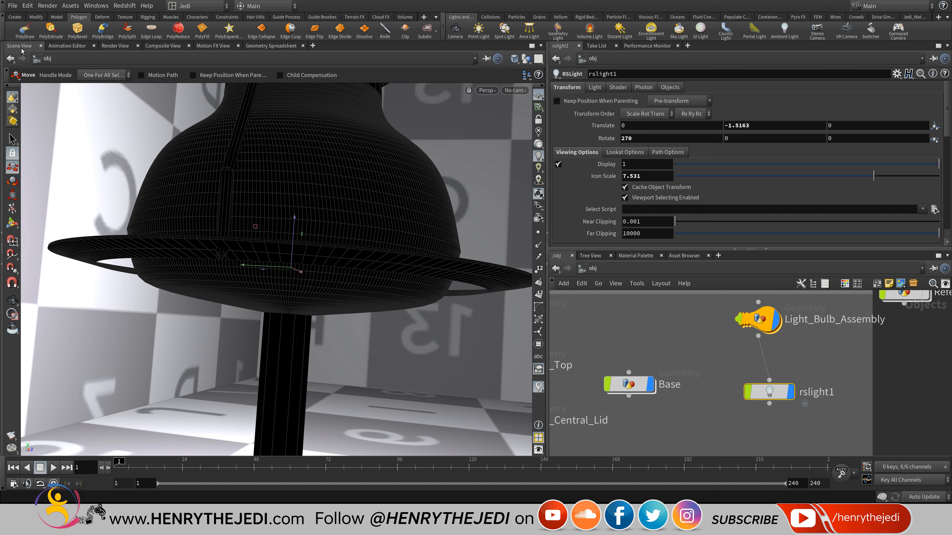
Check the light's placement in wireframe from a low angle, then return to smooth shaded display.
{"action": "left_click", "coordinate": [515, 58]}
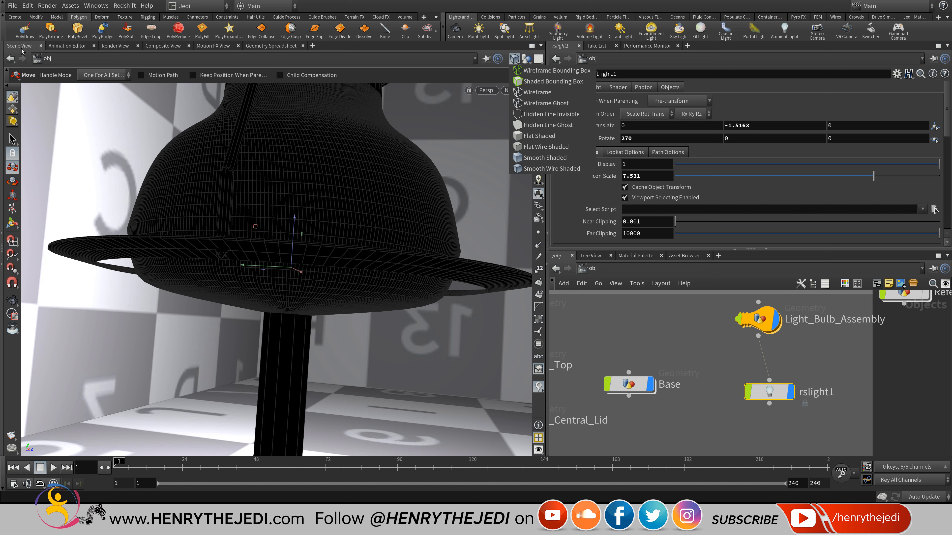
{"action": "left_click", "coordinate": [532, 93]}
{"action": "left_click_drag", "start_coordinate": [277, 263], "coordinate": [302, 295], "text": "alt"}
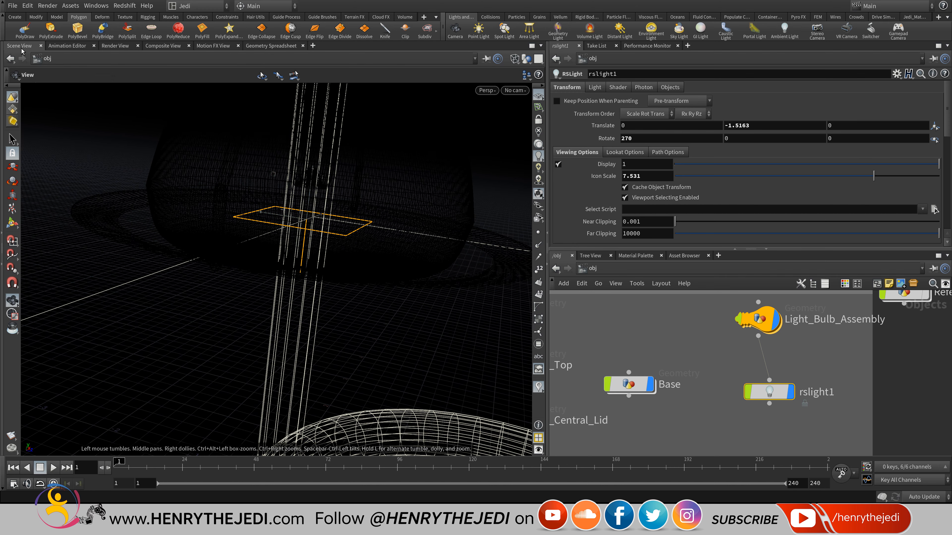
{"action": "left_click_drag", "start_coordinate": [277, 263], "coordinate": [300, 214], "text": "alt"}
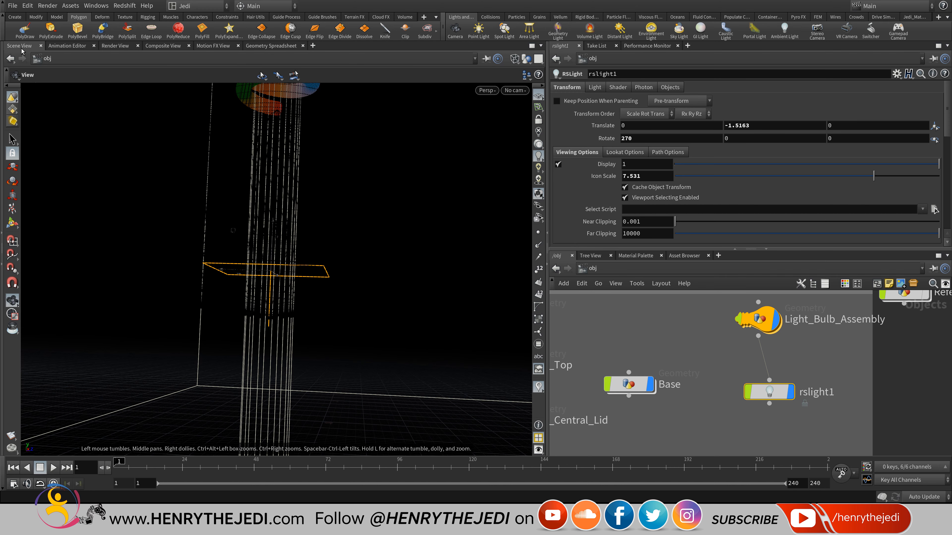
{"action": "right_click_drag", "start_coordinate": [278, 322], "coordinate": [321, 321], "text": "alt"}
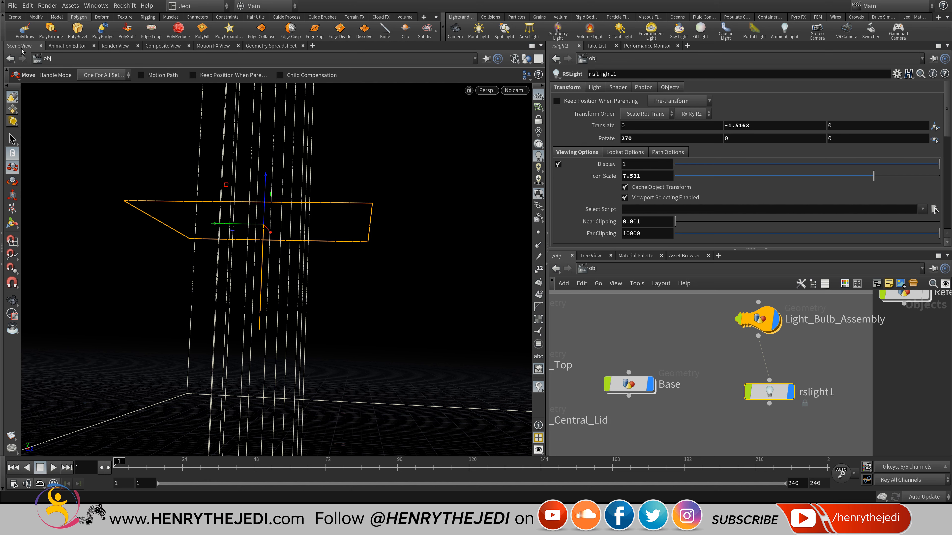
{"action": "right_click_drag", "start_coordinate": [315, 285], "coordinate": [282, 285], "text": "alt"}
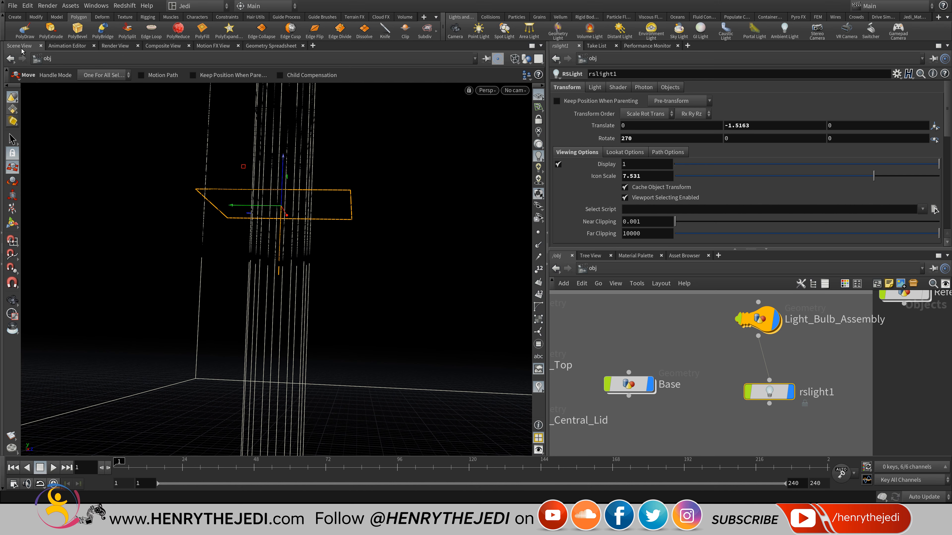
{"action": "left_click", "coordinate": [515, 59]}
{"action": "left_click", "coordinate": [551, 169]}
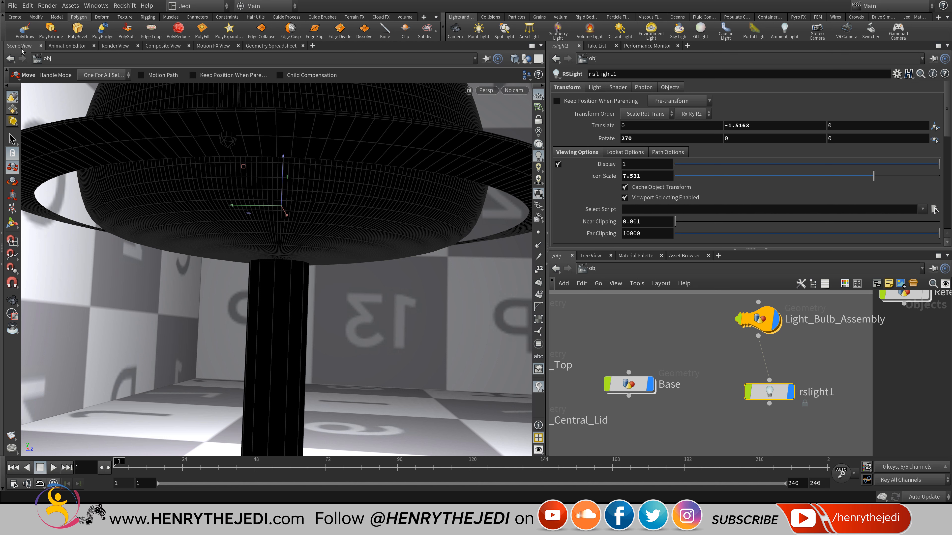
Frame the whole lamp and select Light_Bulb_Assembly.
{"action": "right_click", "coordinate": [648, 525]}
{"action": "left_click", "coordinate": [618, 439]}
{"action": "key", "text": "Escape"}
{"action": "scroll", "coordinate": [398, 258], "scroll_direction": "down", "scroll_amount": 8}
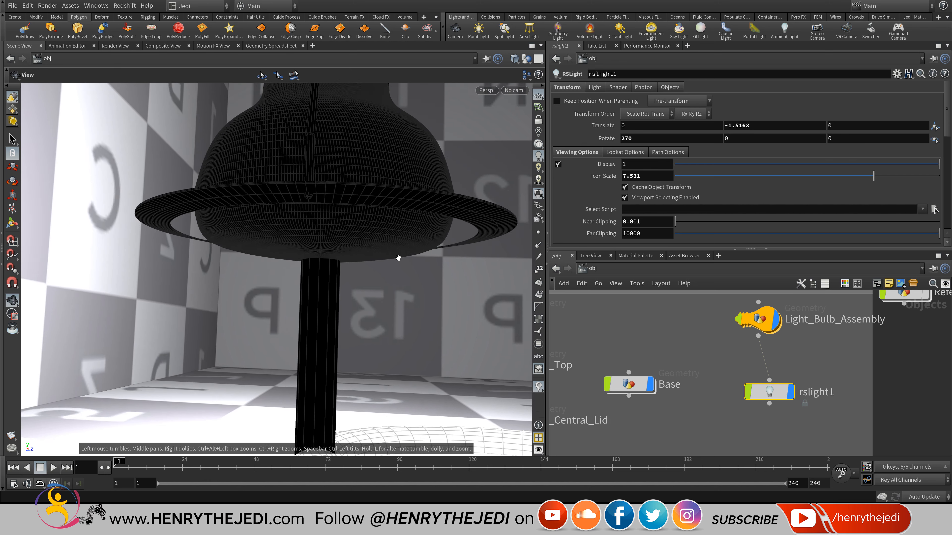
{"action": "middle_click_drag", "start_coordinate": [398, 259], "coordinate": [283, 408], "text": "alt"}
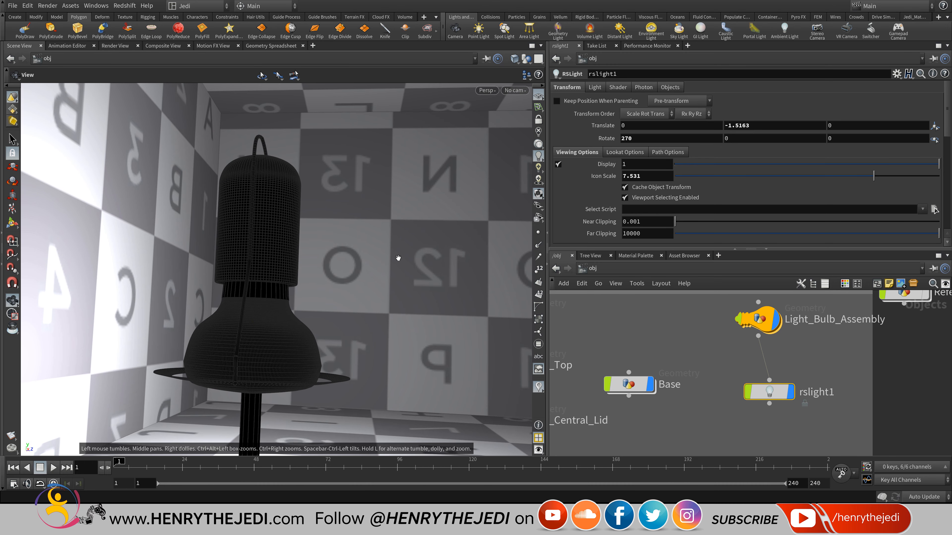
{"action": "left_click", "coordinate": [758, 319]}
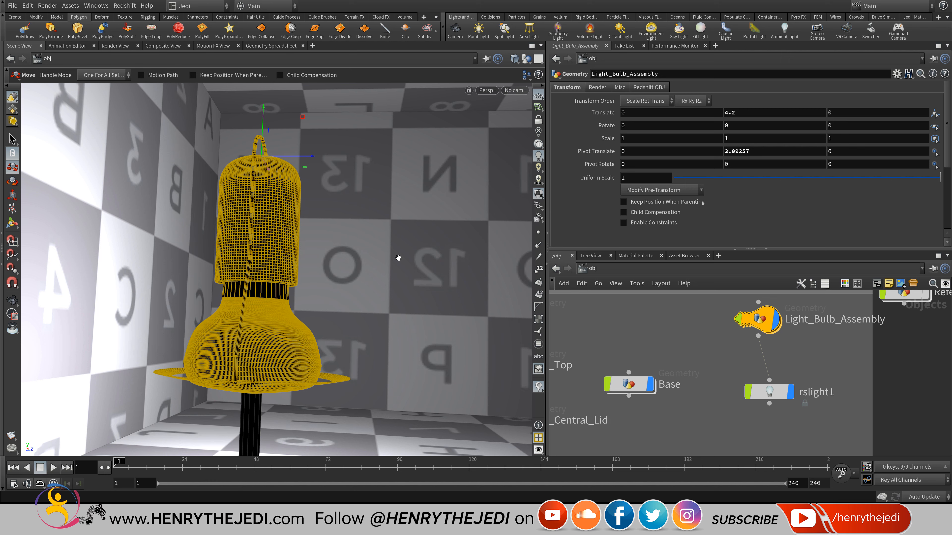
Tilt Light_Bulb_Assembly to Rotate X -50 and look through cam1.
{"action": "middle_click_drag", "start_coordinate": [671, 113], "coordinate": [637, 80]}
{"action": "left_click", "coordinate": [516, 90]}
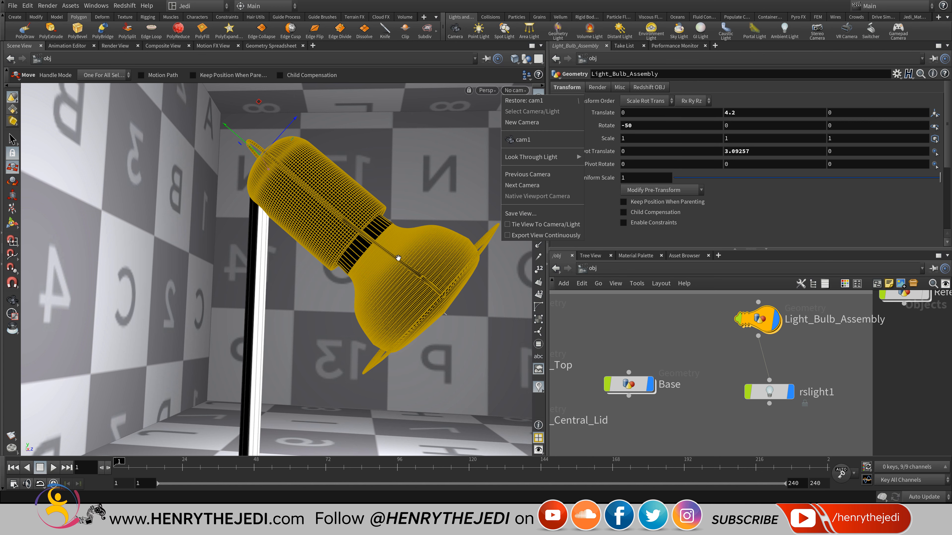
{"action": "left_click", "coordinate": [540, 140]}
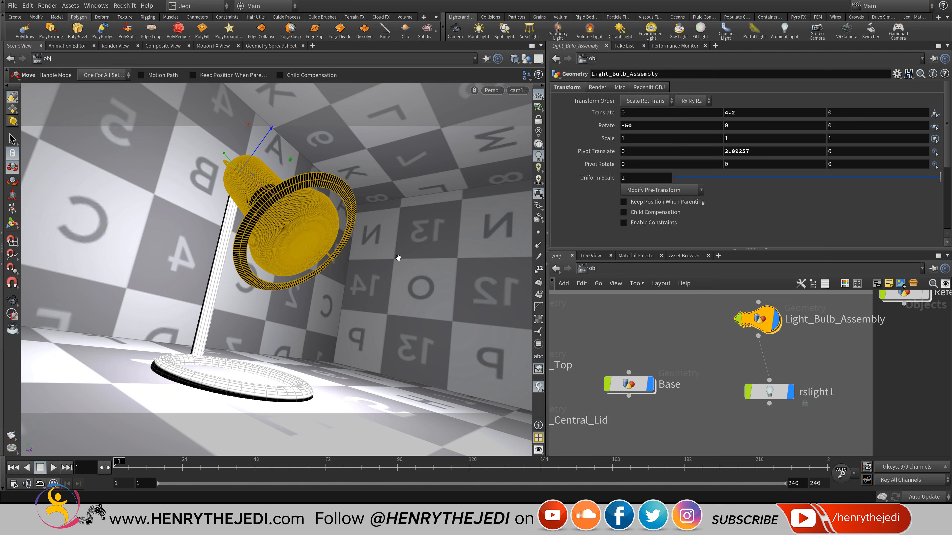
Save the scene and restart the Redshift IPR render in Render View.
{"action": "key", "text": "ctrl+s"}
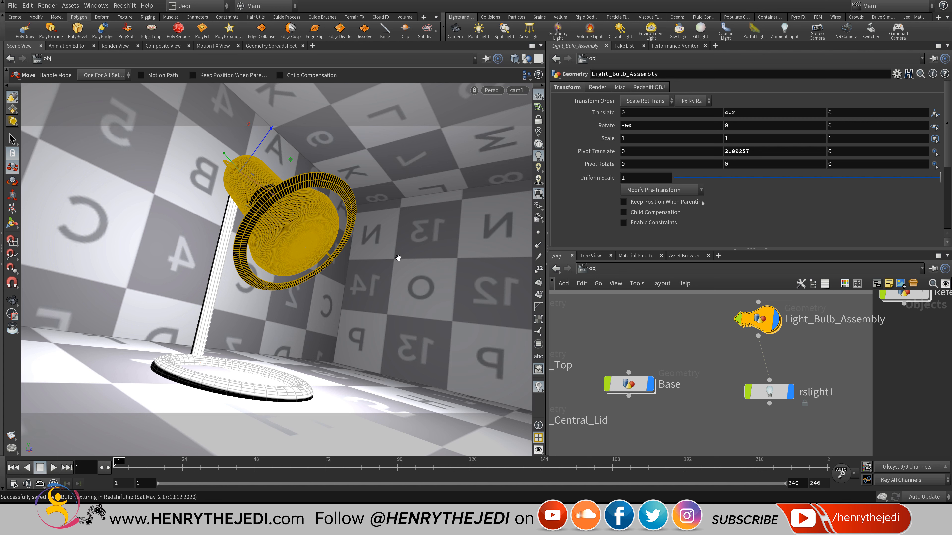
{"action": "key", "text": "ctrl+Tab"}
{"action": "key", "text": "ctrl+Tab"}
{"action": "left_click", "coordinate": [35, 59]}
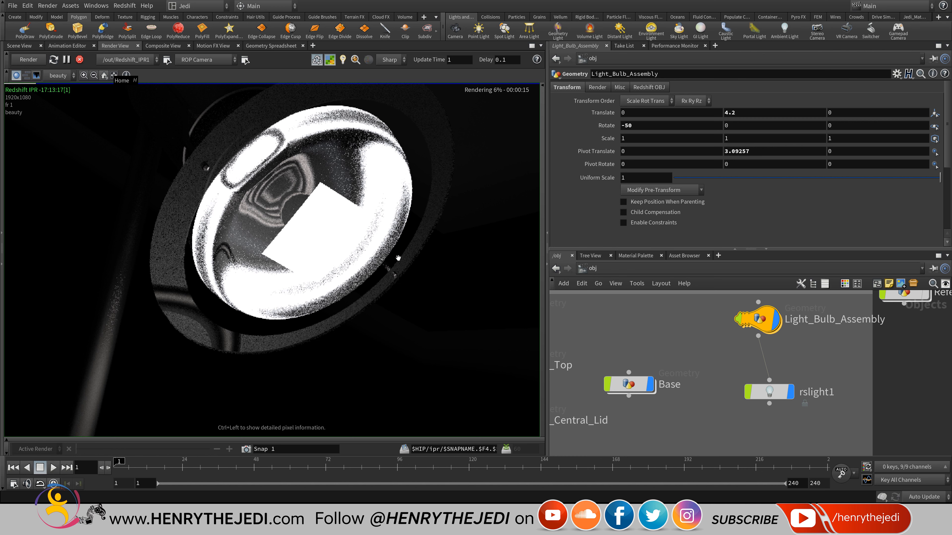
Fit and zoom the Redshift render image, stop the IPR, and return to Scene View.
{"action": "key", "text": "h"}
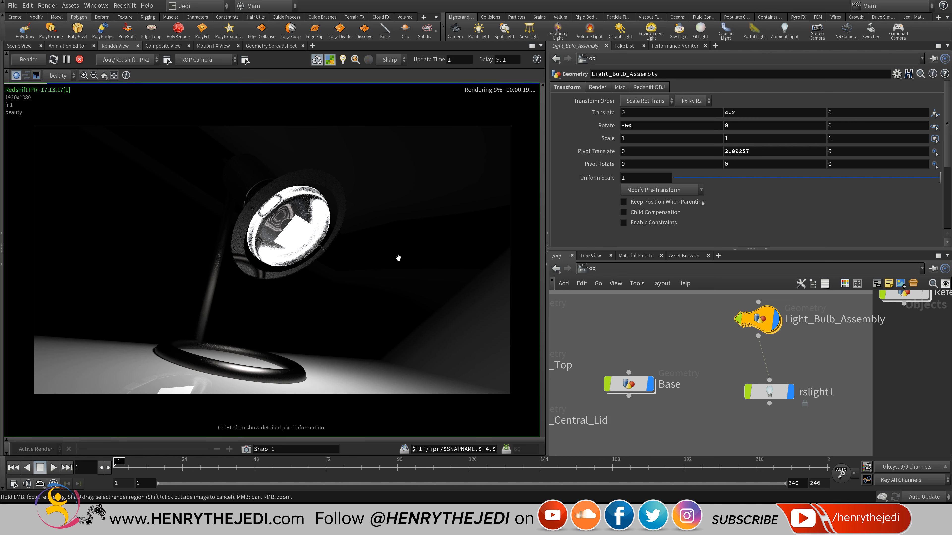
{"action": "scroll", "coordinate": [398, 258], "scroll_direction": "up", "scroll_amount": 5}
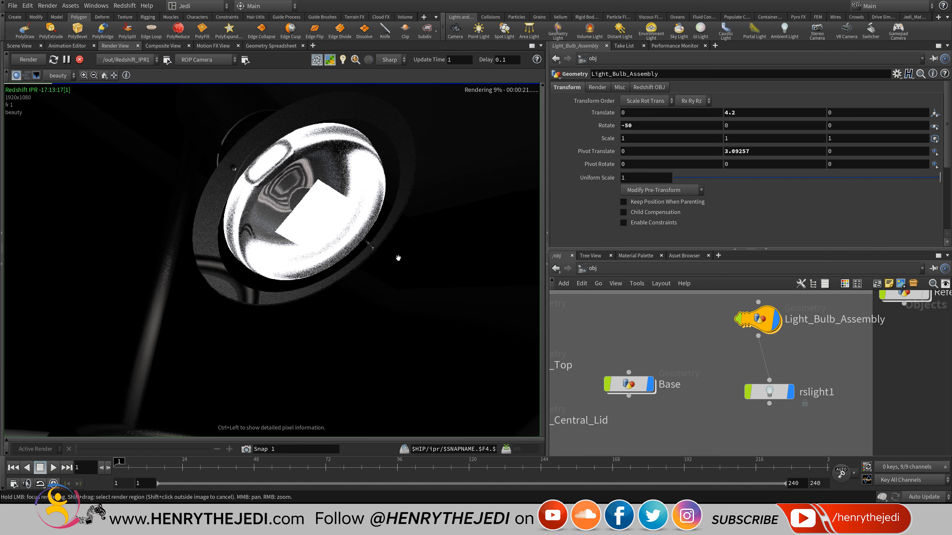
{"action": "scroll", "coordinate": [398, 258], "scroll_direction": "down", "scroll_amount": 2}
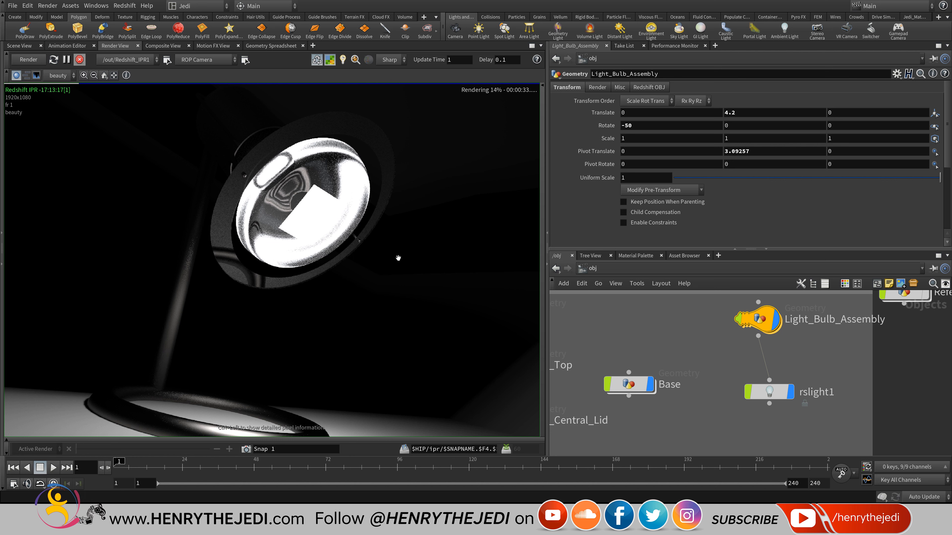
{"action": "left_click", "coordinate": [80, 59]}
{"action": "left_click", "coordinate": [19, 46]}
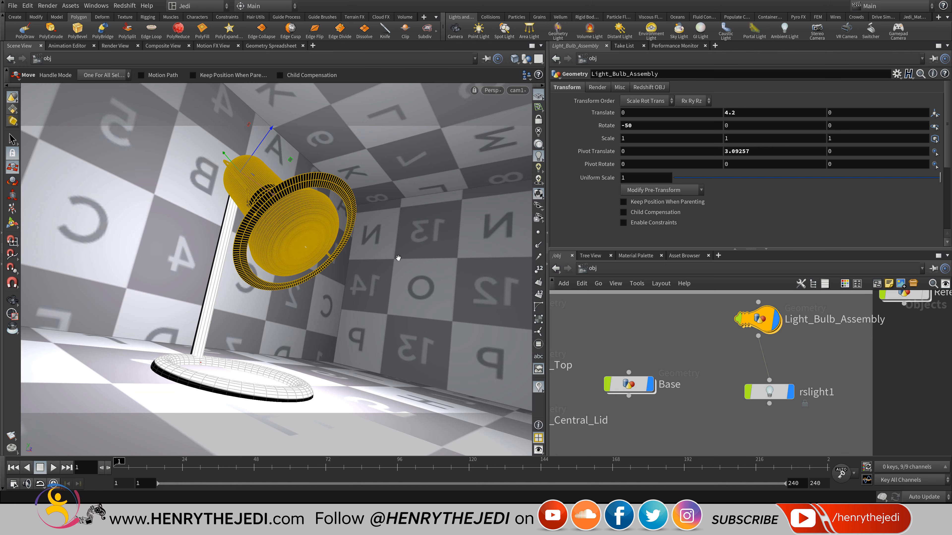
Switch the network editor to /mat and add a new Redshift Material Builder.
{"action": "scroll", "coordinate": [645, 348], "scroll_direction": "down", "scroll_amount": 3}
{"action": "left_click", "coordinate": [592, 269]}
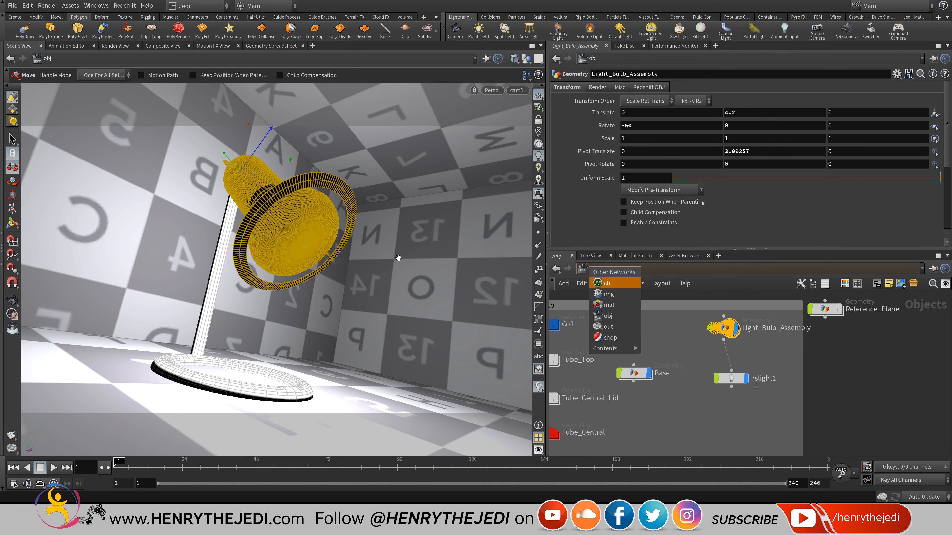
{"action": "left_click", "coordinate": [610, 305]}
{"action": "scroll", "coordinate": [829, 419], "scroll_direction": "down", "scroll_amount": 3}
{"action": "mouse_move", "coordinate": [829, 419]}
{"action": "middle_mouse_down"}
{"action": "mouse_move", "coordinate": [771, 400]}
{"action": "mouse_move", "coordinate": [770, 373]}
{"action": "middle_mouse_up"}
{"action": "key", "text": "Tab"}
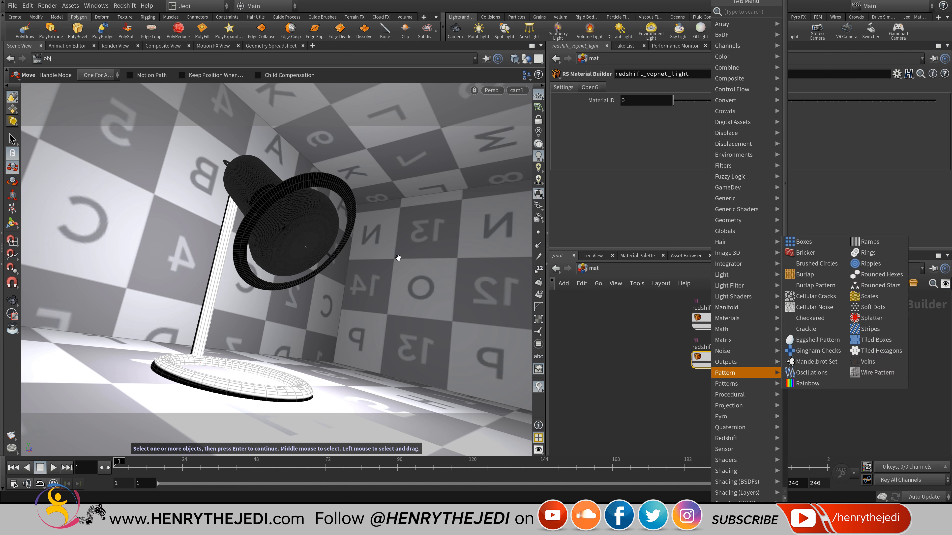
{"action": "mouse_move", "coordinate": [735, 406]}
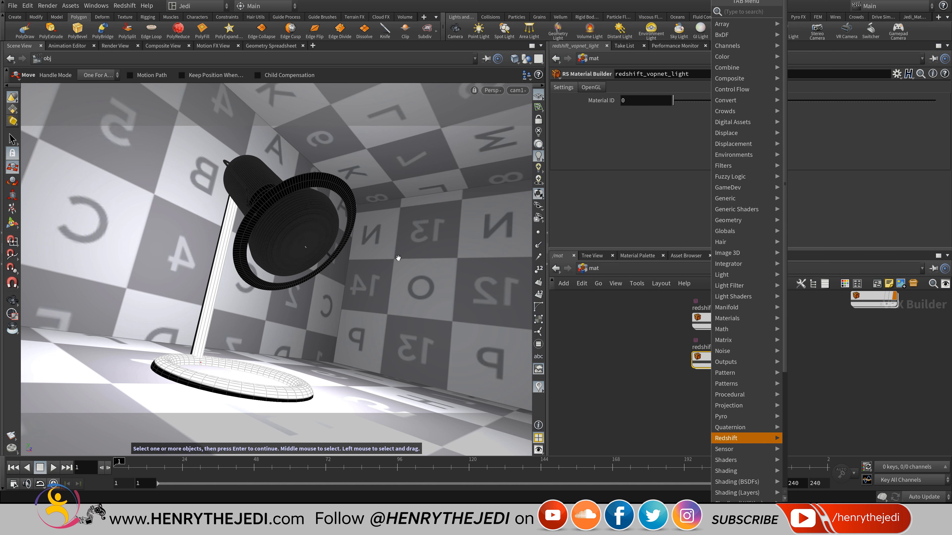
{"action": "mouse_move", "coordinate": [727, 439]}
{"action": "left_click", "coordinate": [810, 439]}
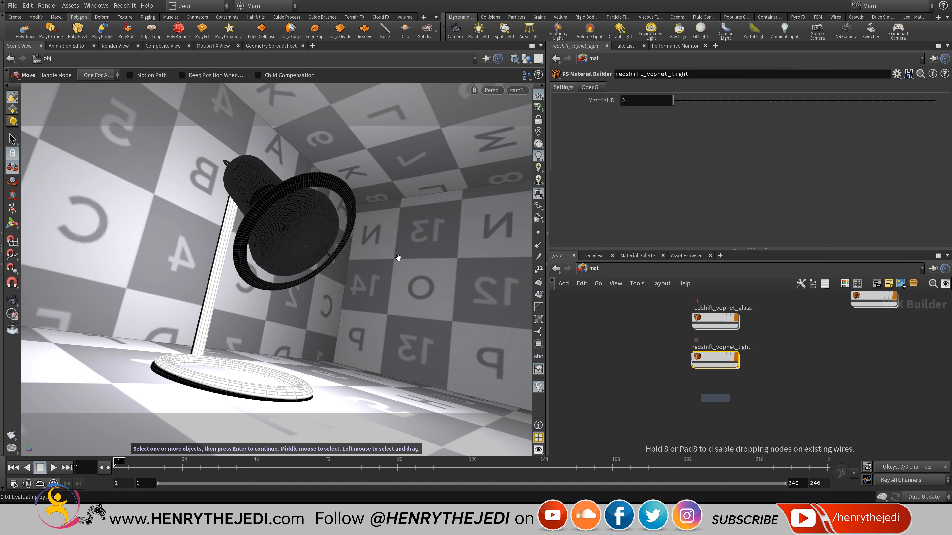
{"action": "left_click", "coordinate": [715, 399]}
Rename the new builder to redshift_vopnet_room_floor.
{"action": "scroll", "coordinate": [741, 387], "scroll_direction": "up", "scroll_amount": 3}
{"action": "left_click", "coordinate": [725, 389]}
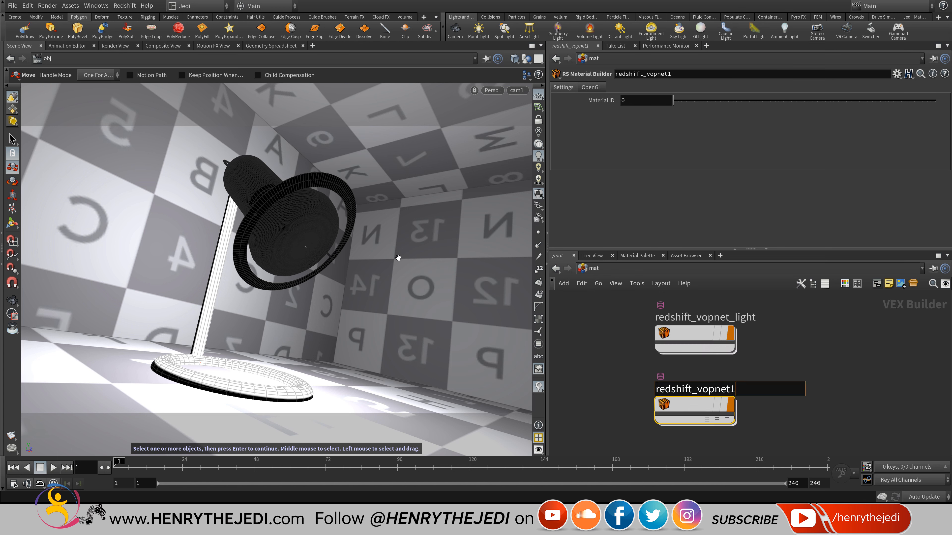
{"action": "key", "text": "BackSpace"}
{"action": "type", "text": "_room_floor"}
{"action": "key", "text": "Return"}
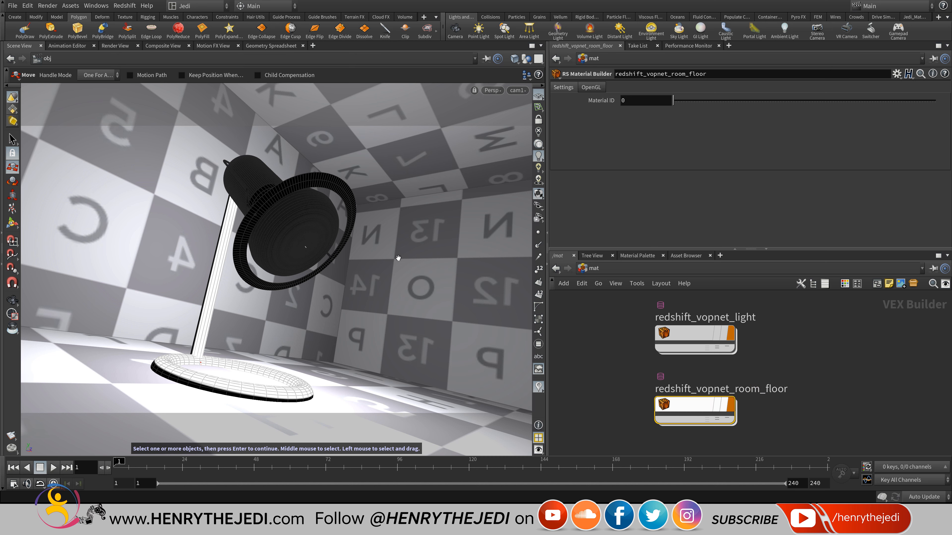
Inside the builder, wire an RS Architectural shader's outColor into Surface, then return to /obj.
{"action": "double_click", "coordinate": [693, 406]}
{"action": "key", "text": "Tab"}
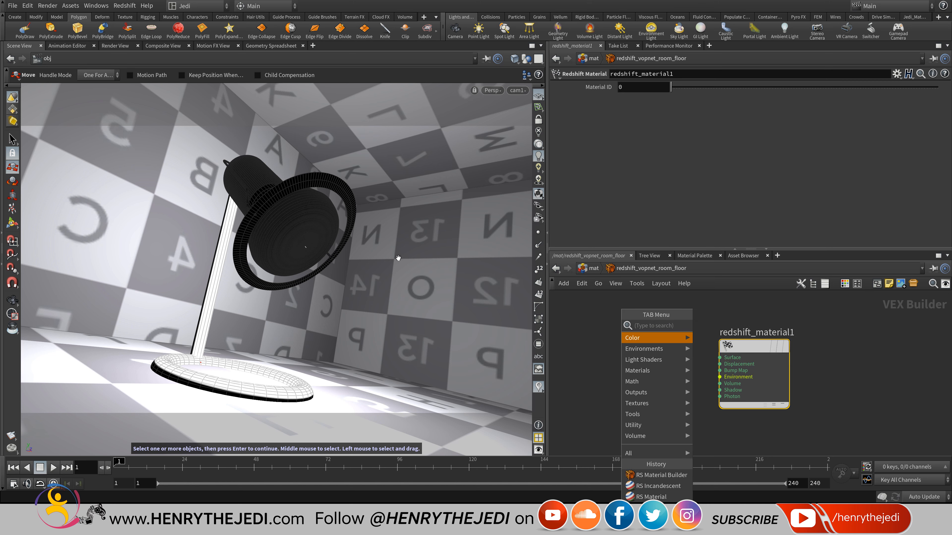
{"action": "mouse_move", "coordinate": [647, 393]}
{"action": "left_click", "coordinate": [641, 370]}
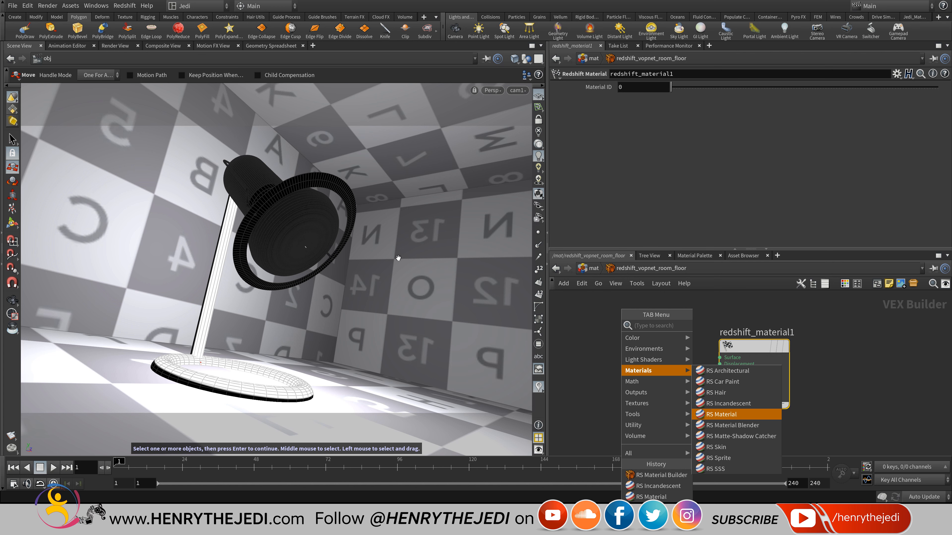
{"action": "left_click", "coordinate": [727, 371]}
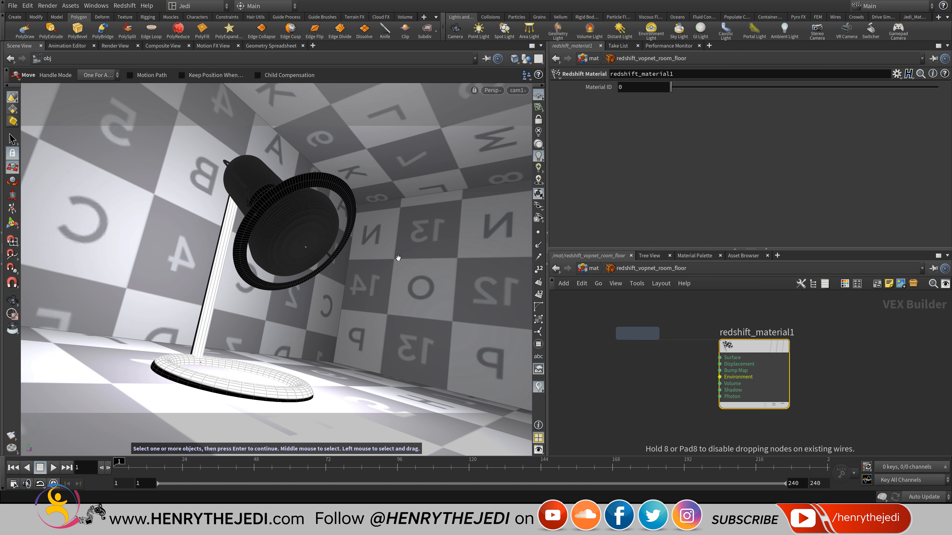
{"action": "left_click", "coordinate": [637, 334]}
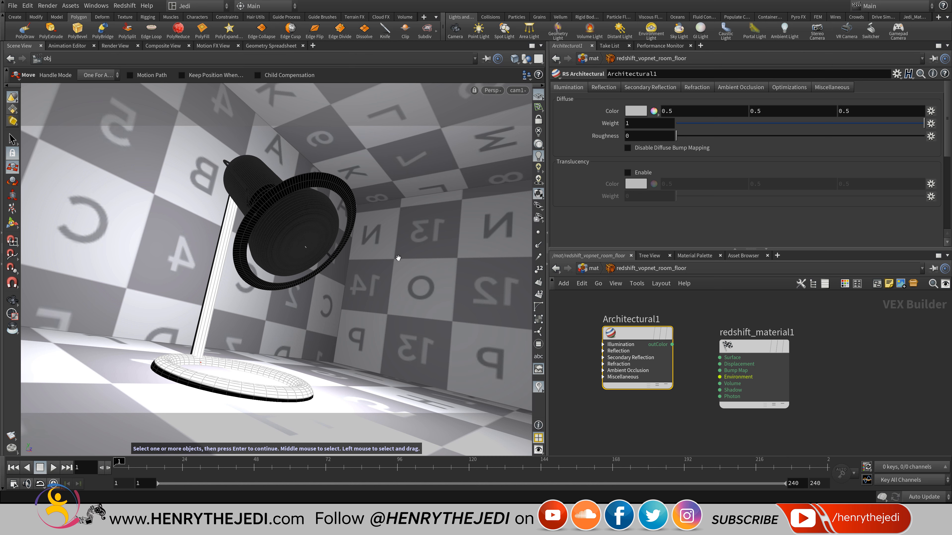
{"action": "left_click", "coordinate": [672, 344]}
{"action": "left_click", "coordinate": [720, 358]}
{"action": "left_click", "coordinate": [594, 269]}
{"action": "left_click", "coordinate": [594, 269]}
{"action": "left_click", "coordinate": [616, 320]}
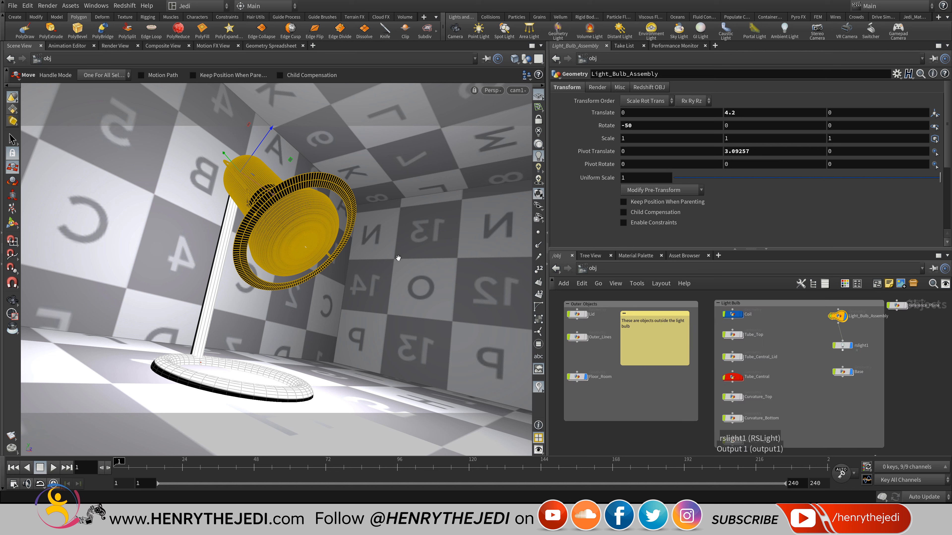
Move the Base node into the Outer Objects network box.
{"action": "middle_click_drag", "start_coordinate": [842, 360], "coordinate": [896, 349]}
{"action": "left_click_drag", "start_coordinate": [896, 361], "coordinate": [630, 389]}
{"action": "scroll", "coordinate": [650, 340], "scroll_direction": "up", "scroll_amount": 5}
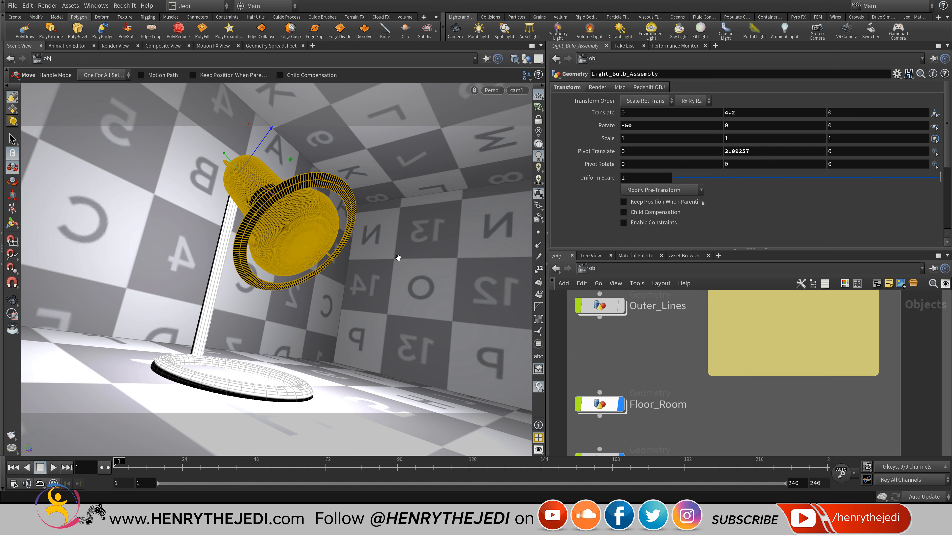
Inside Floor_Room, insert a Material node above OUT_Floor_Room.
{"action": "double_click", "coordinate": [600, 405]}
{"action": "middle_click_drag", "start_coordinate": [674, 406], "coordinate": [612, 303]}
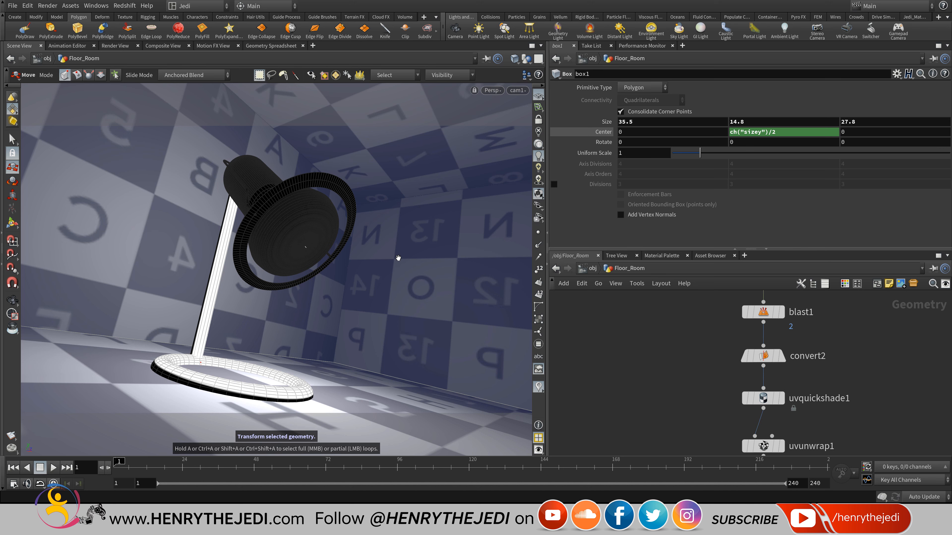
{"action": "middle_click_drag", "start_coordinate": [764, 397], "coordinate": [698, 312]}
{"action": "key", "text": "Tab"}
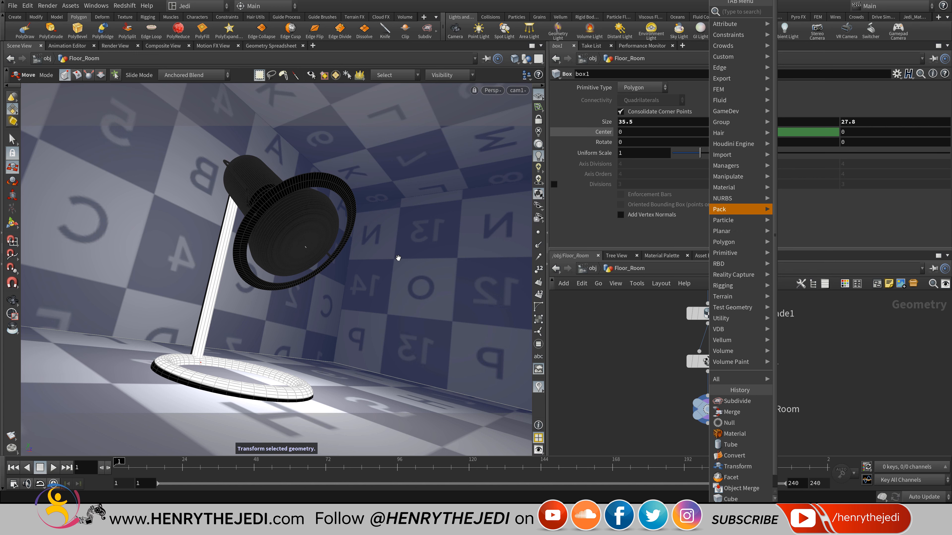
{"action": "mouse_move", "coordinate": [724, 187]}
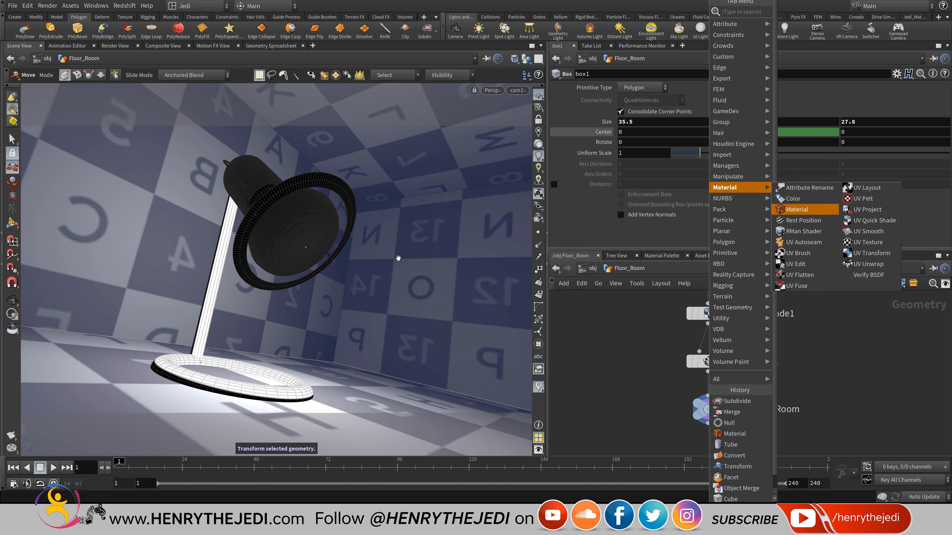
{"action": "key", "text": "Return"}
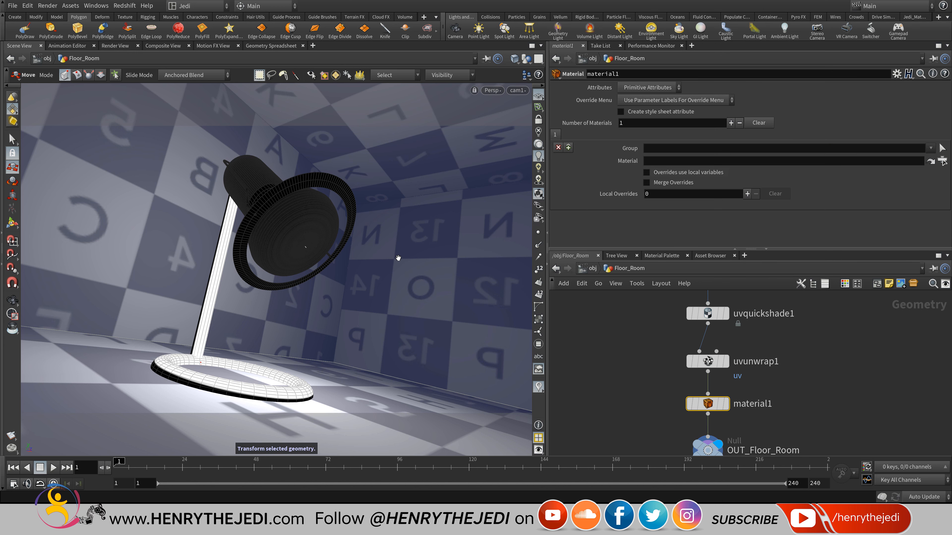
Assign /mat/redshift_vopnet_room_floor in the Material node and save the scene.
{"action": "left_click", "coordinate": [943, 161]}
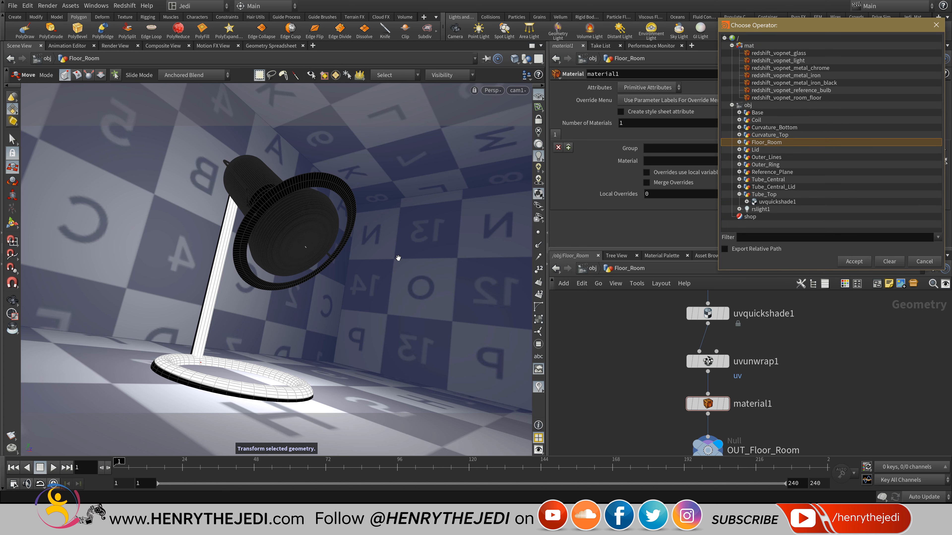
{"action": "double_click", "coordinate": [787, 97]}
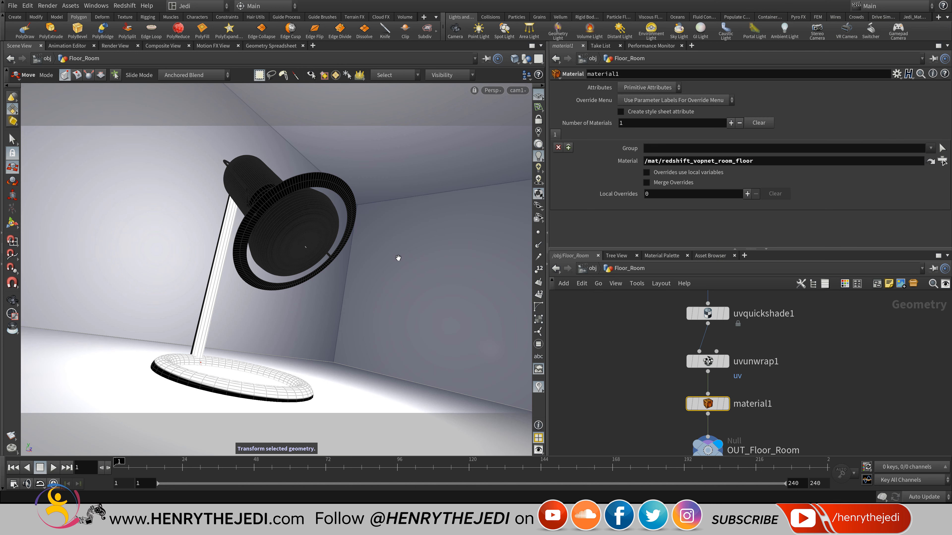
{"action": "key", "text": "ctrl+s"}
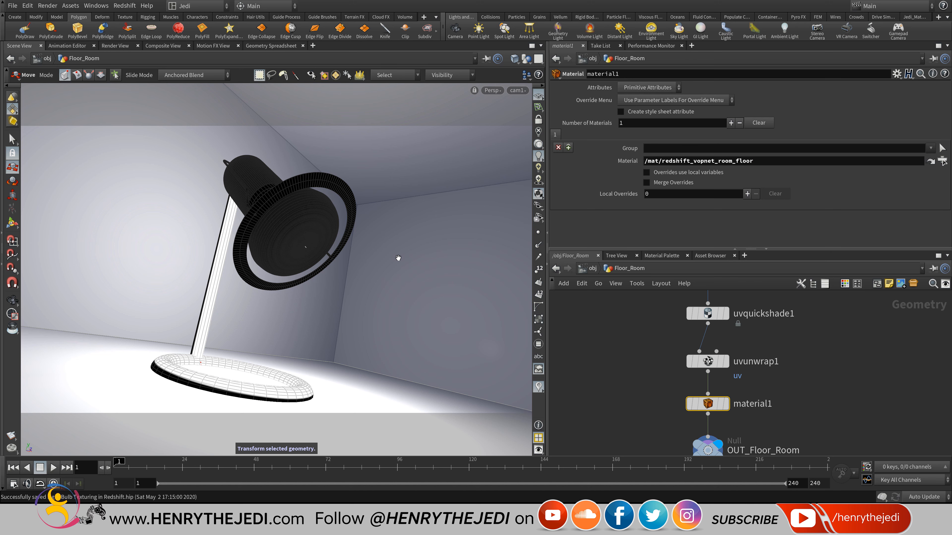
{"action": "left_click", "coordinate": [590, 268]}
{"action": "left_click", "coordinate": [590, 269]}
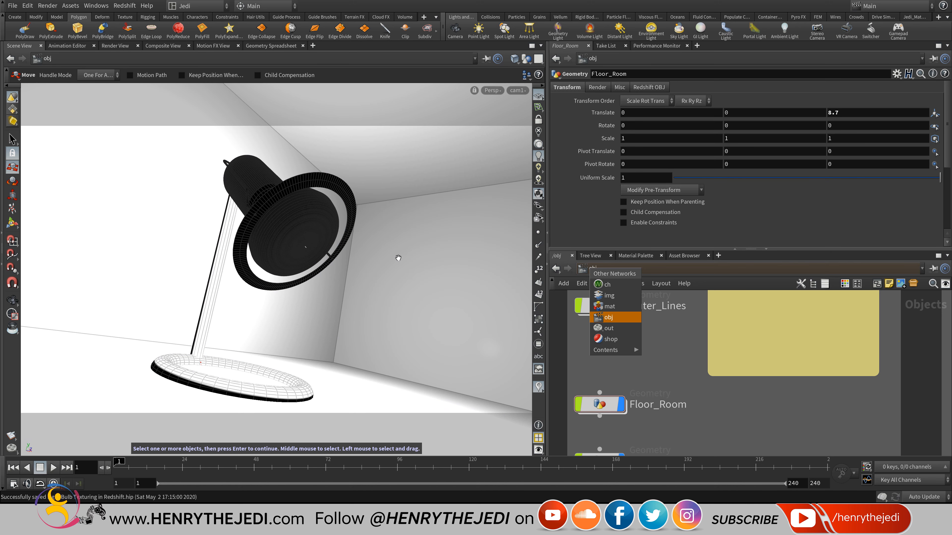
Switch to /mat and restart the Redshift IPR in the render view.
{"action": "left_click", "coordinate": [609, 306]}
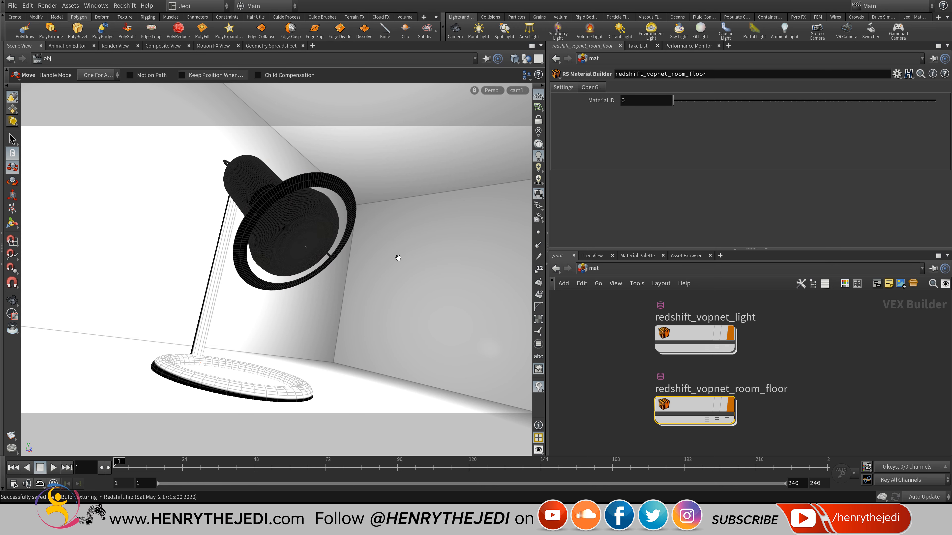
{"action": "left_click", "coordinate": [115, 45]}
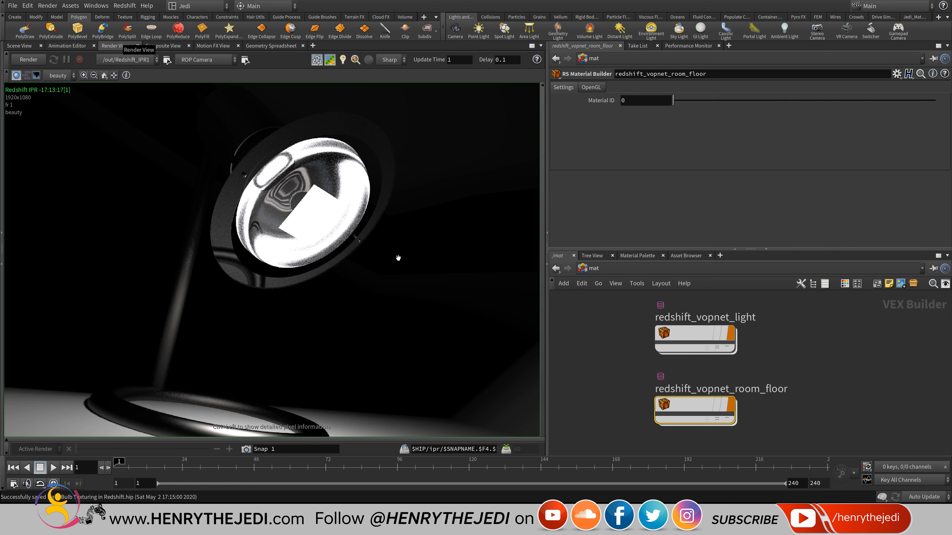
{"action": "left_click", "coordinate": [53, 59]}
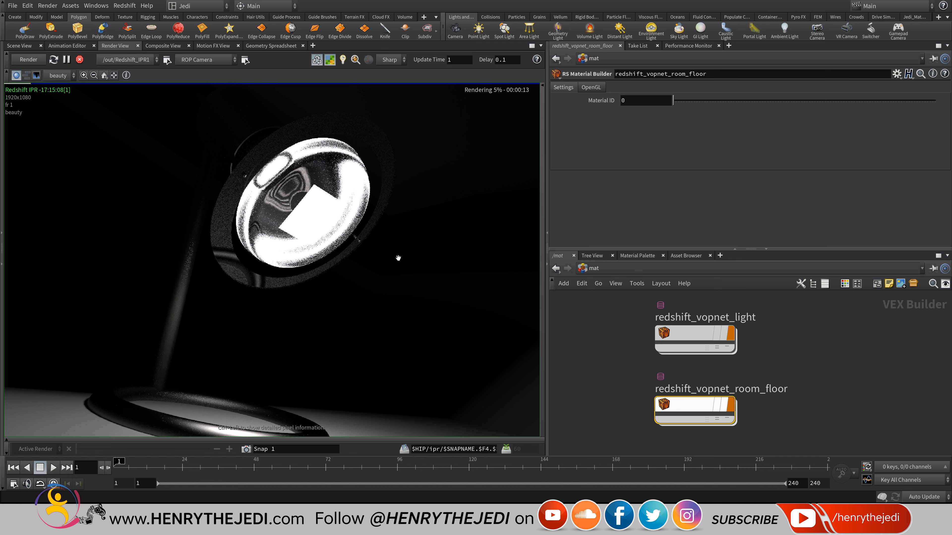
Set the floor's Architectural1 diffuse colour to warm brown (0.3, 0.1875, 0.075).
{"action": "double_click", "coordinate": [693, 405]}
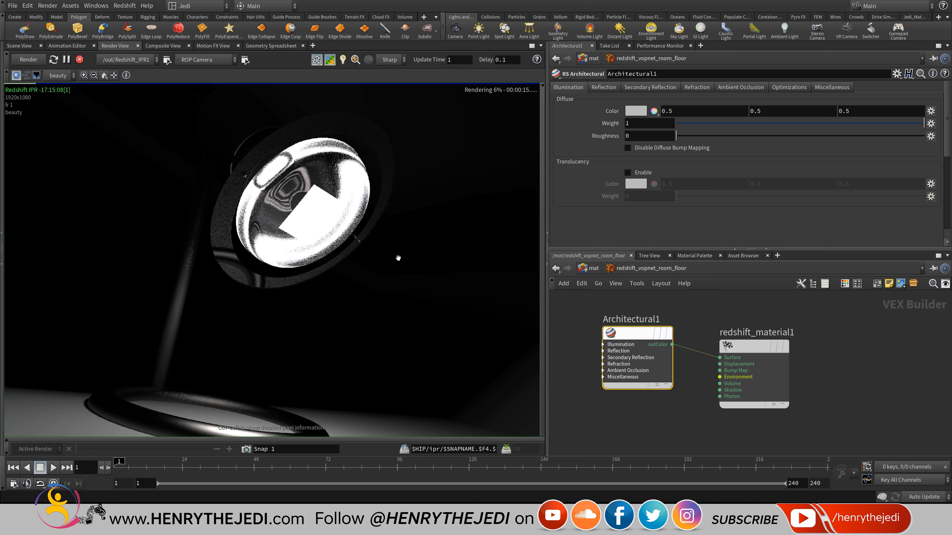
{"action": "left_click", "coordinate": [636, 111]}
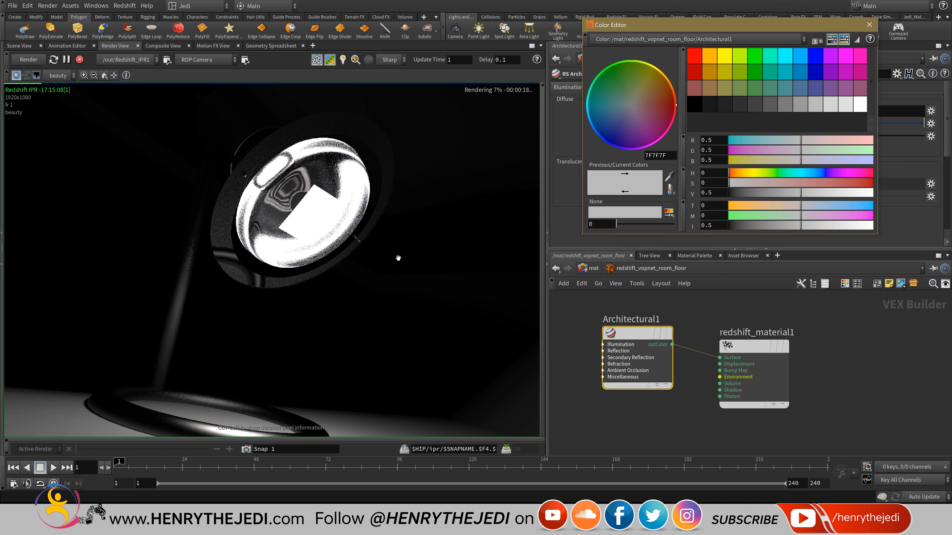
{"action": "left_click", "coordinate": [609, 138]}
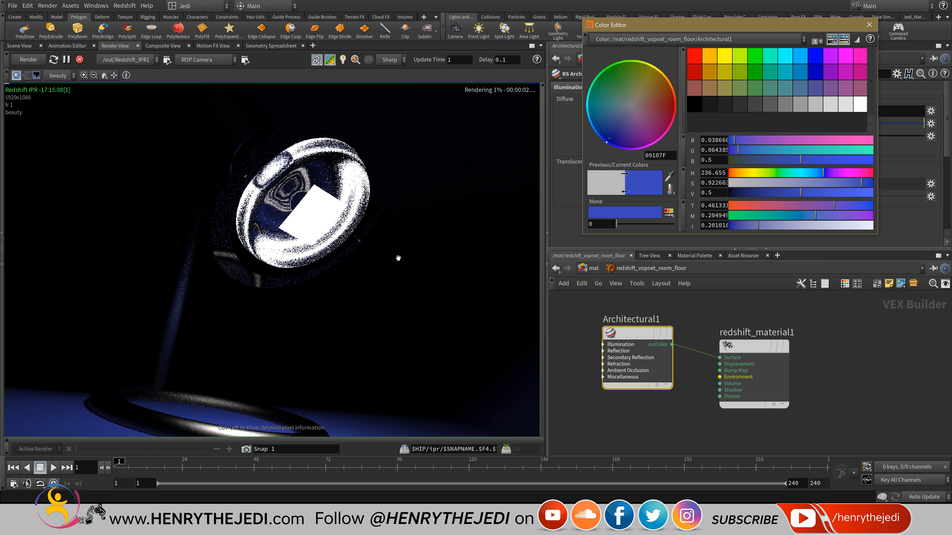
{"action": "left_click", "coordinate": [695, 88]}
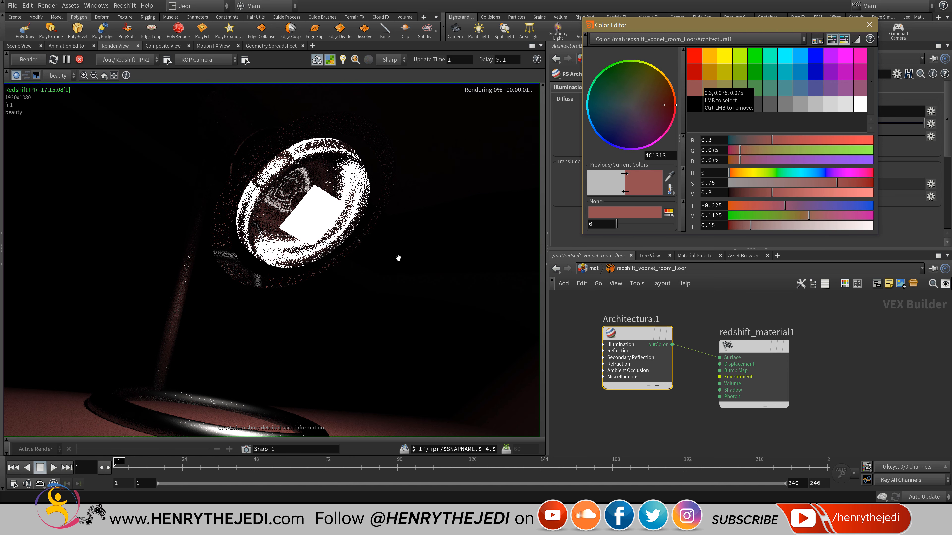
{"action": "left_click", "coordinate": [710, 88]}
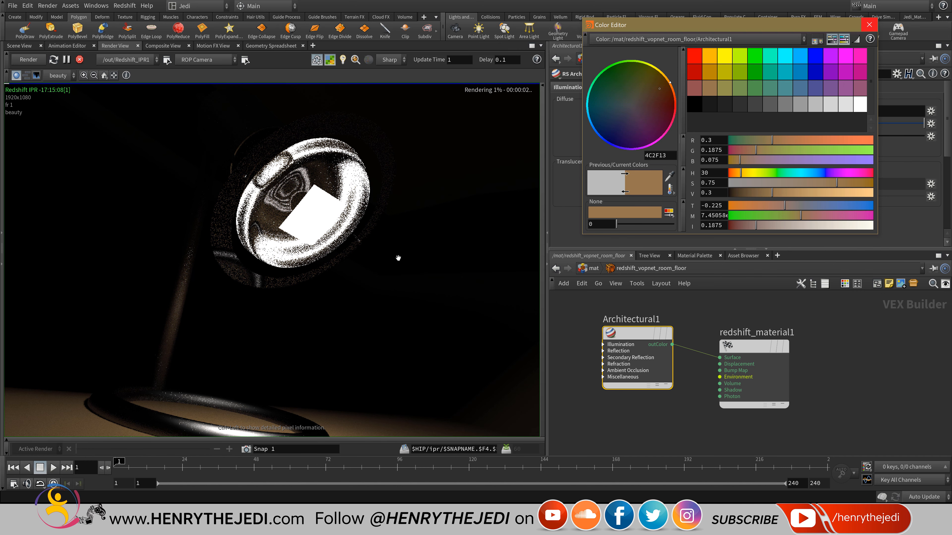
{"action": "left_click", "coordinate": [870, 25]}
Save the scene and return to the /mat network level.
{"action": "key", "text": "ctrl+s"}
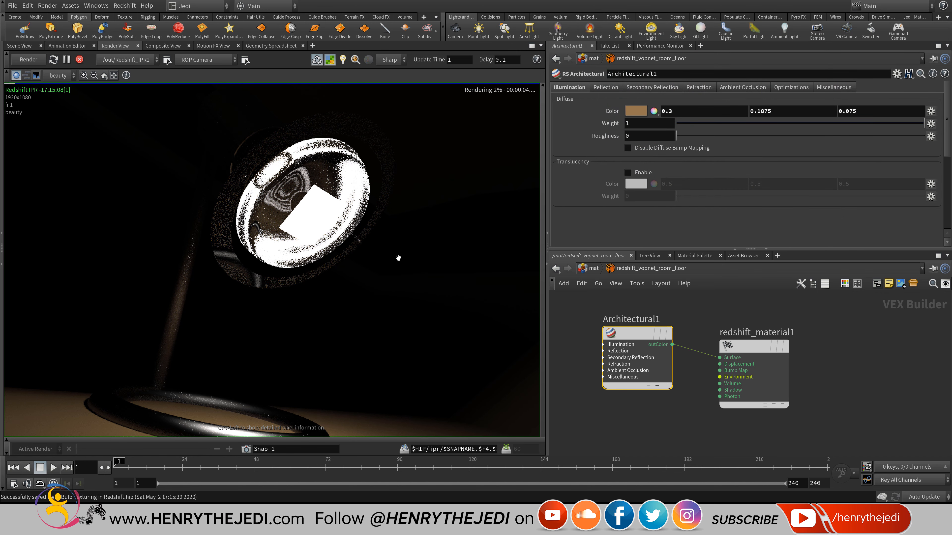
{"action": "key", "text": "u"}
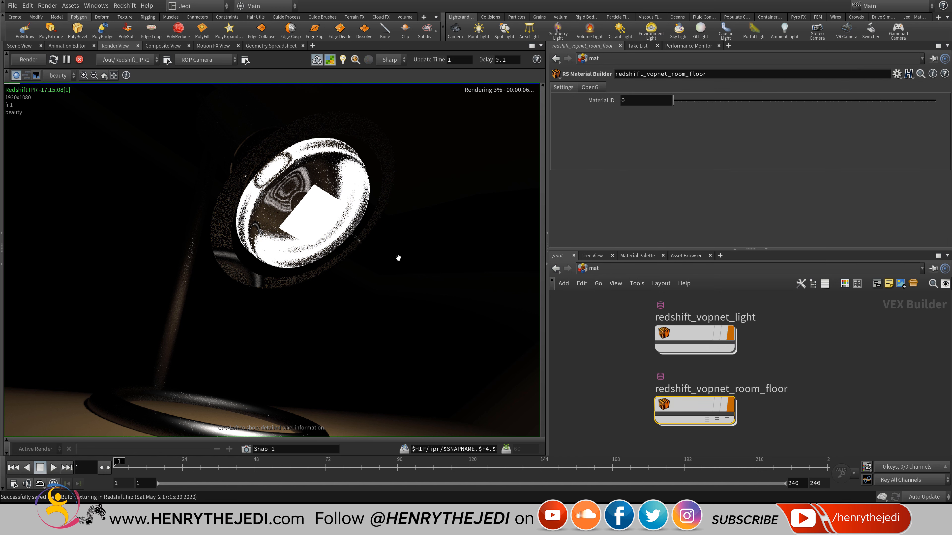
{"action": "left_click", "coordinate": [594, 268]}
{"action": "left_click", "coordinate": [612, 308]}
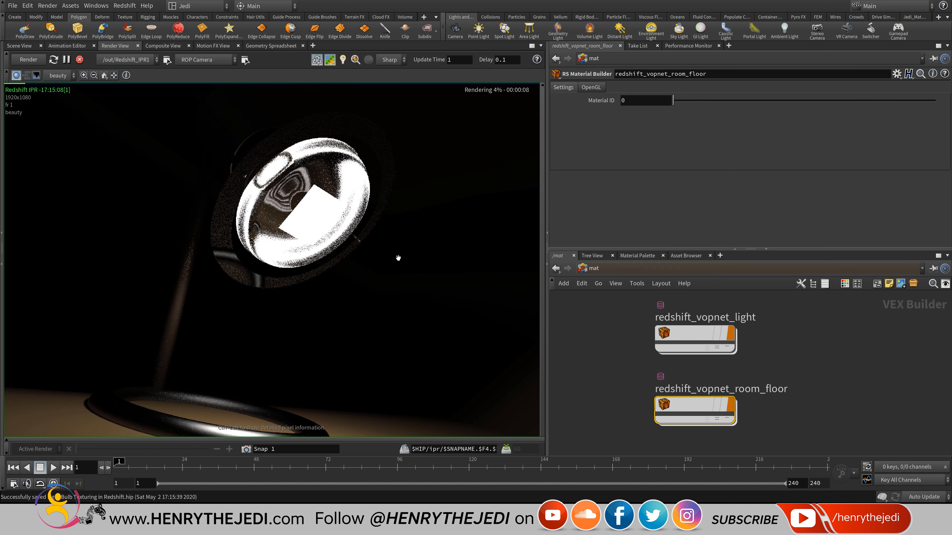
Return to /obj and select the rslight1 area light.
{"action": "left_click", "coordinate": [593, 269]}
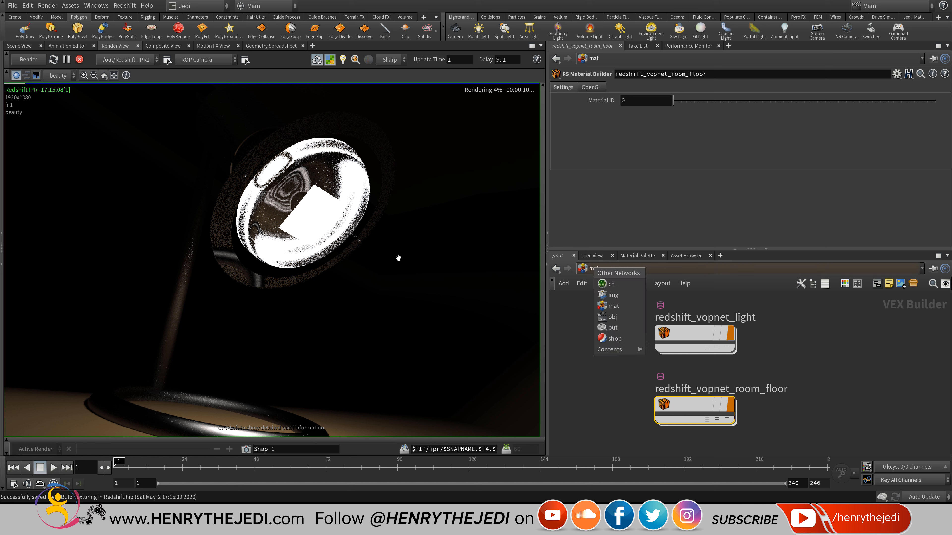
{"action": "left_click", "coordinate": [612, 317]}
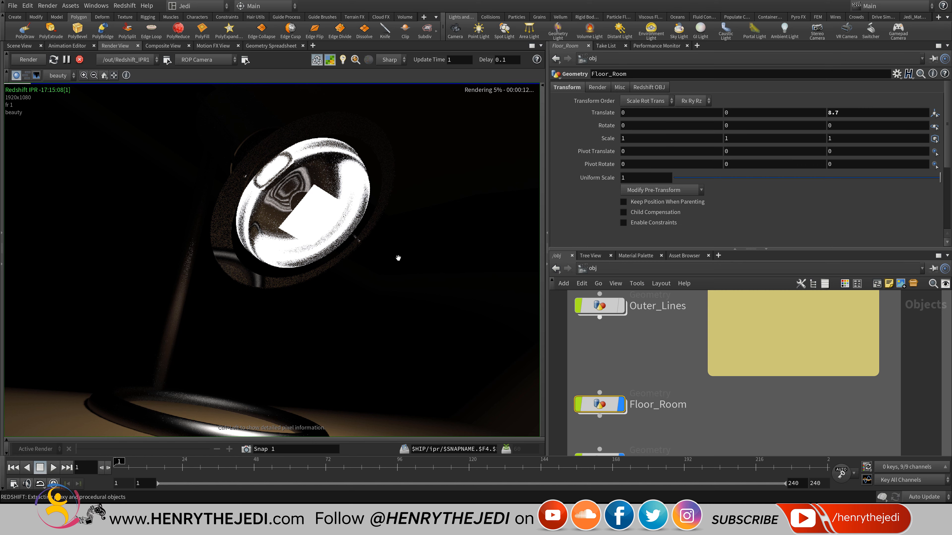
{"action": "scroll", "coordinate": [673, 342], "scroll_direction": "down", "scroll_amount": 5}
{"action": "middle_click_drag", "start_coordinate": [901, 337], "coordinate": [784, 367]}
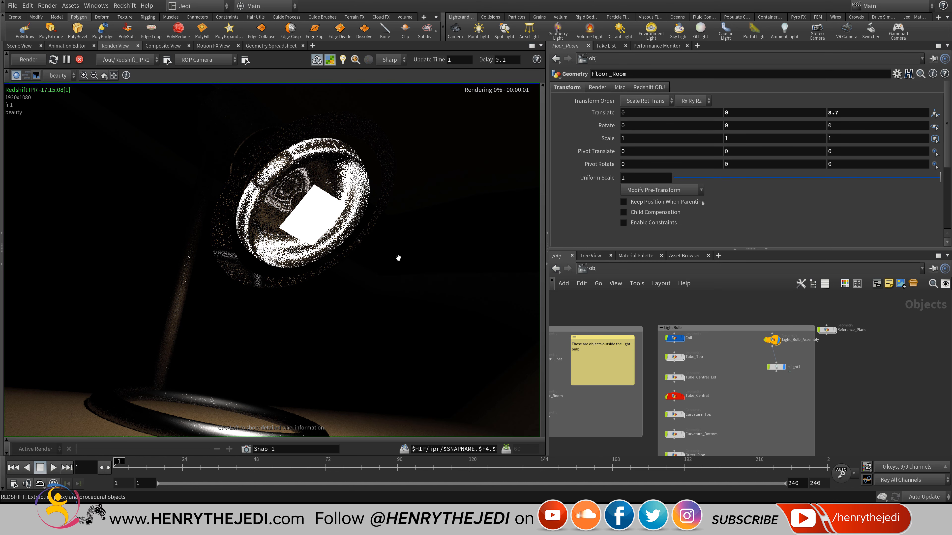
{"action": "scroll", "coordinate": [787, 368], "scroll_direction": "up", "scroll_amount": 5}
{"action": "left_click", "coordinate": [752, 371]}
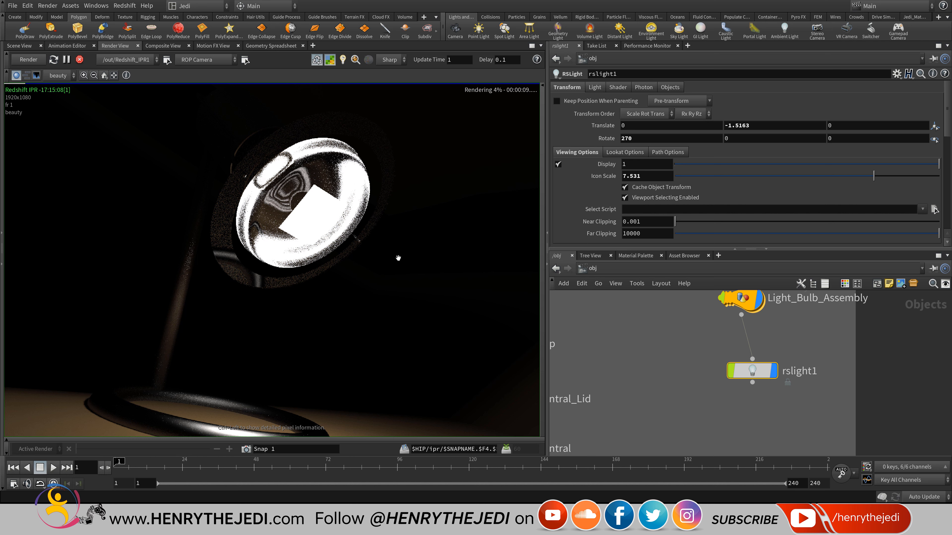
Raise rslight1's Intensity Multiplier from 100 to 1000 on the Shader tab.
{"action": "left_click", "coordinate": [594, 88]}
{"action": "scroll", "coordinate": [749, 166], "scroll_direction": "down", "scroll_amount": 8}
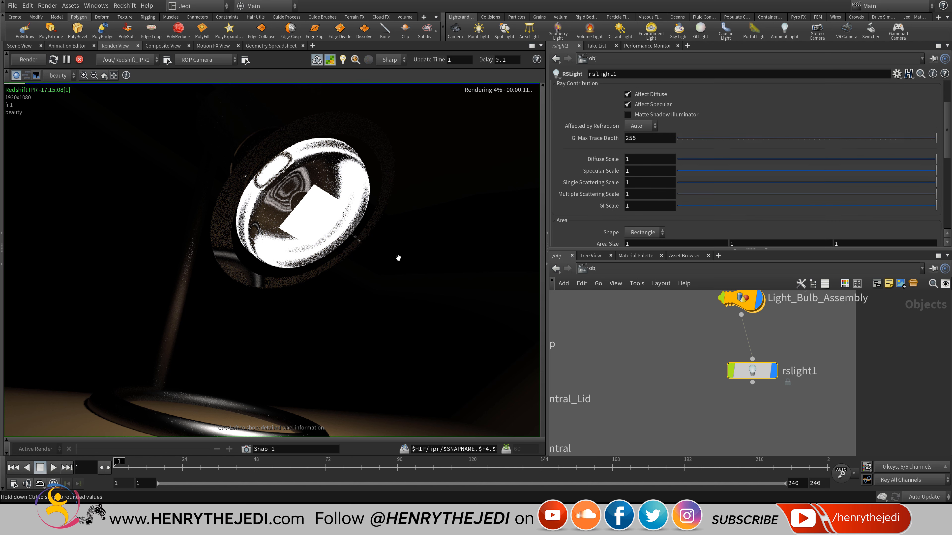
{"action": "scroll", "coordinate": [750, 165], "scroll_direction": "down", "scroll_amount": 2}
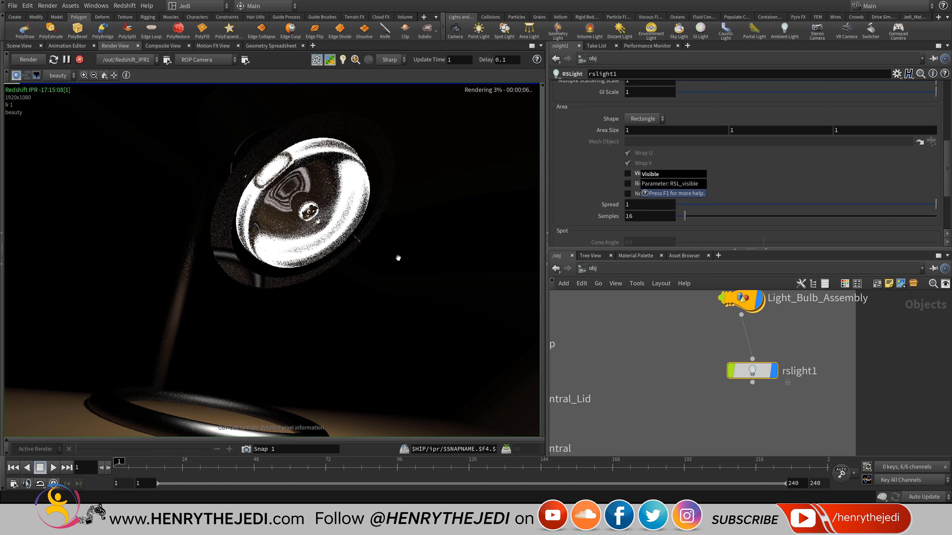
{"action": "scroll", "coordinate": [638, 173], "scroll_direction": "up", "scroll_amount": 14}
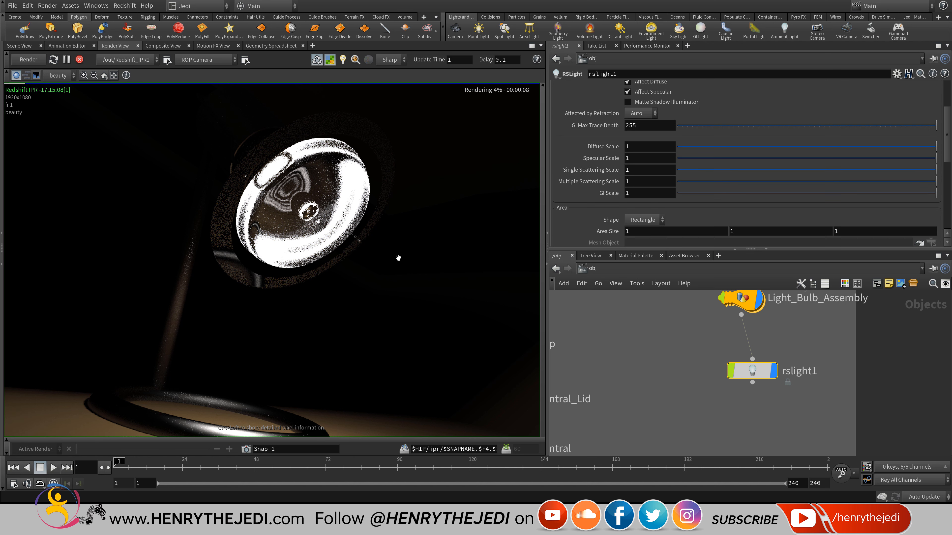
{"action": "scroll", "coordinate": [648, 158], "scroll_direction": "down", "scroll_amount": 5}
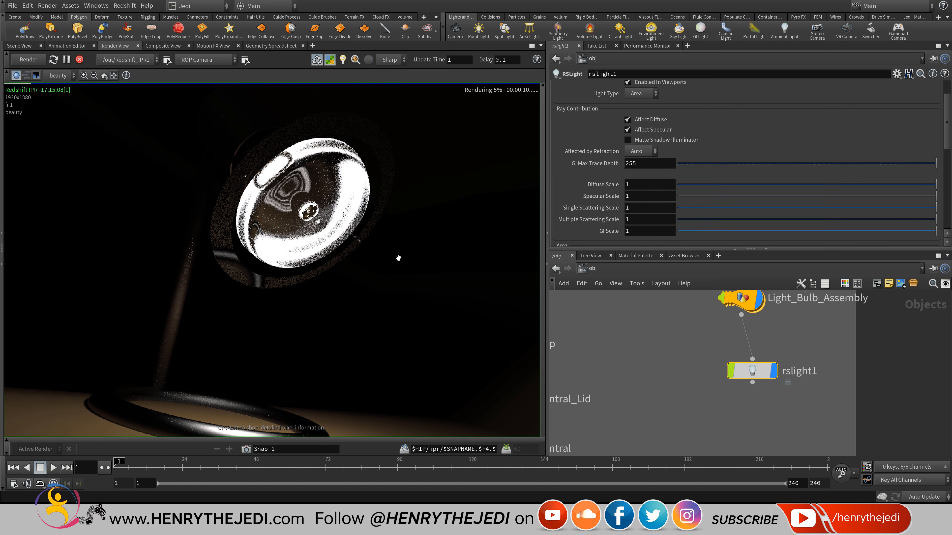
{"action": "scroll", "coordinate": [649, 158], "scroll_direction": "up", "scroll_amount": 5}
{"action": "left_click", "coordinate": [618, 87]}
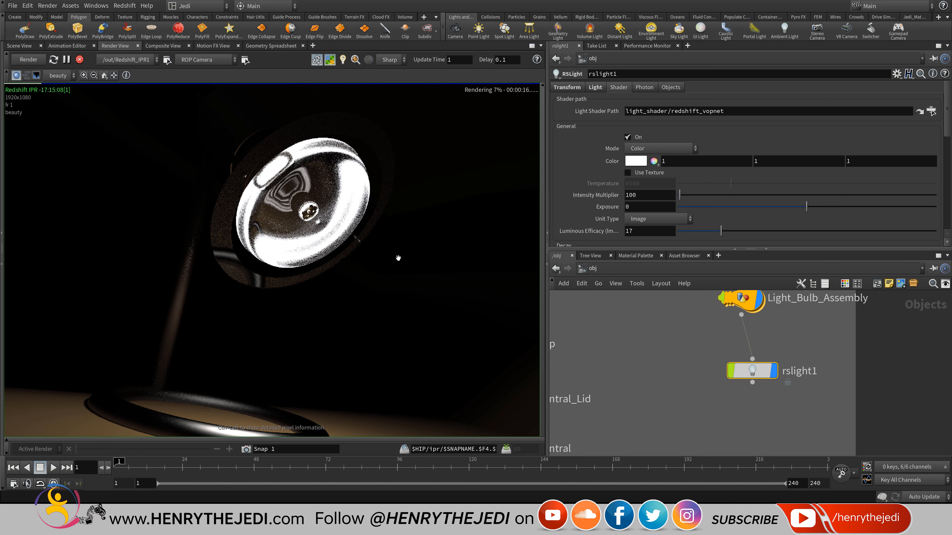
{"action": "left_click", "coordinate": [645, 195]}
{"action": "type", "text": "0"}
{"action": "key", "text": "Return"}
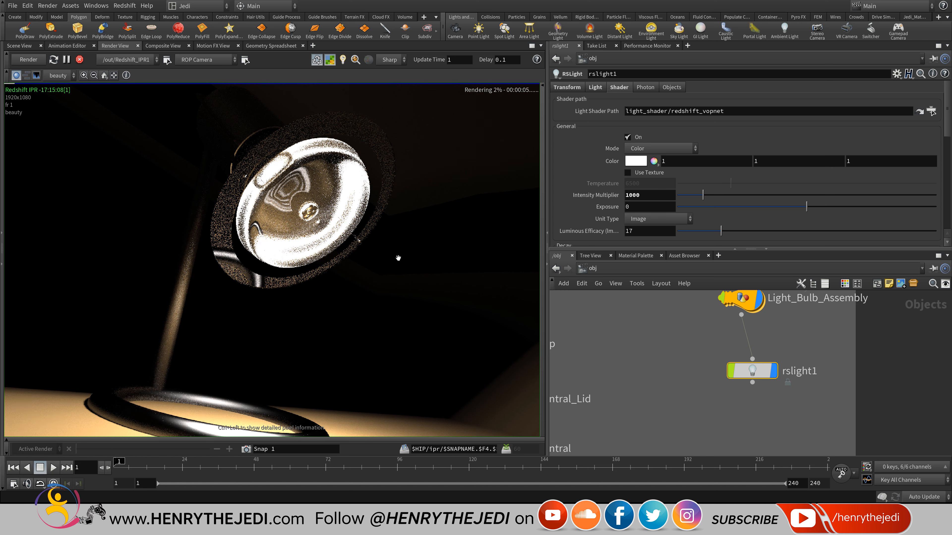
Save the scene with the brighter light setting.
{"action": "scroll", "coordinate": [398, 258], "scroll_direction": "down", "scroll_amount": 3}
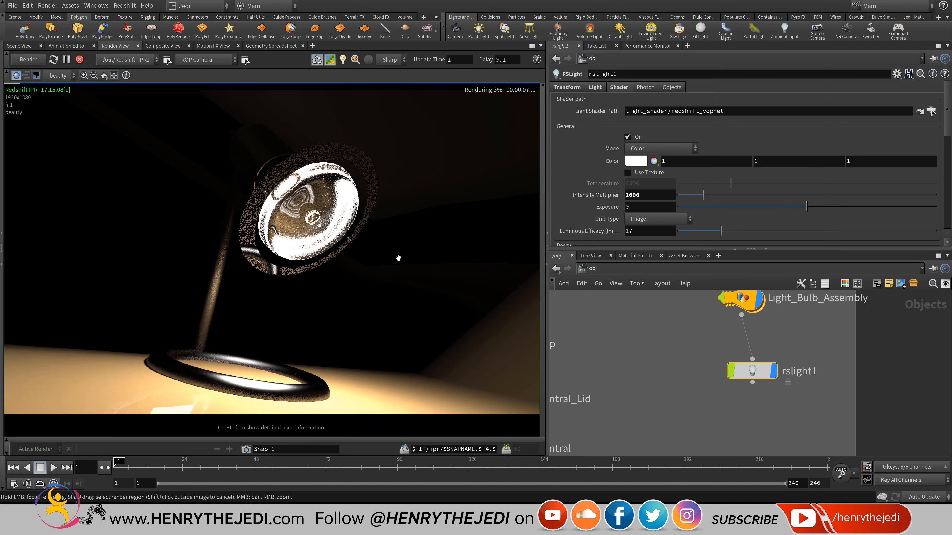
{"action": "scroll", "coordinate": [398, 258], "scroll_direction": "down", "scroll_amount": 4}
{"action": "scroll", "coordinate": [398, 259], "scroll_direction": "up", "scroll_amount": 6}
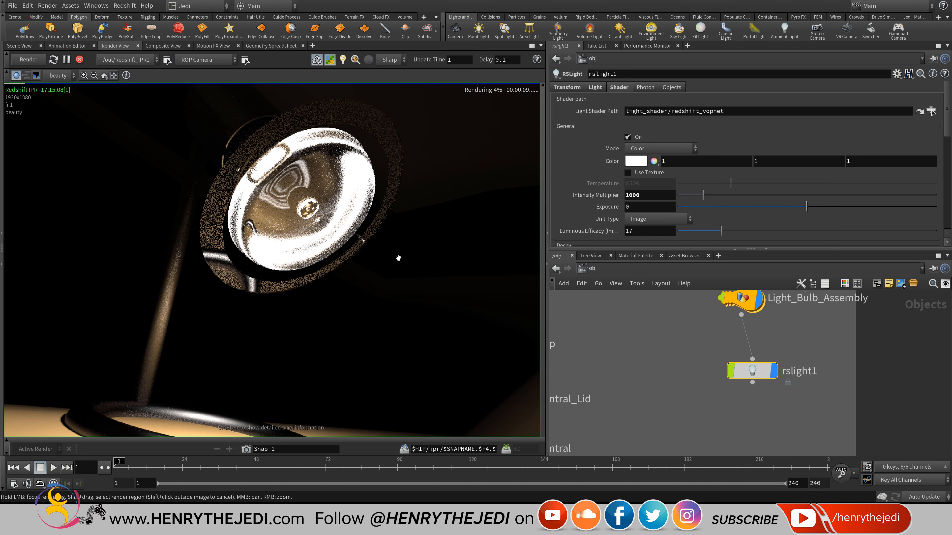
{"action": "scroll", "coordinate": [398, 258], "scroll_direction": "down", "scroll_amount": 1}
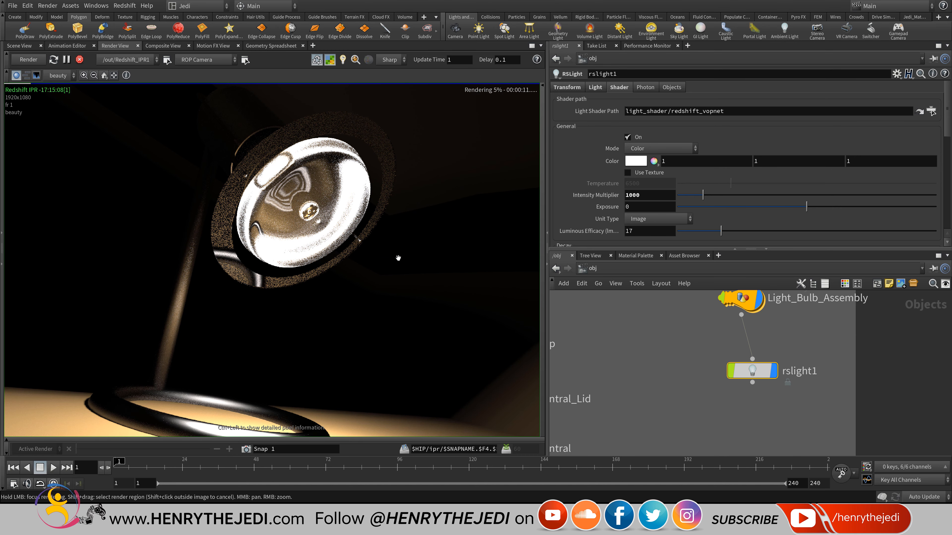
{"action": "key", "text": "ctrl+s"}
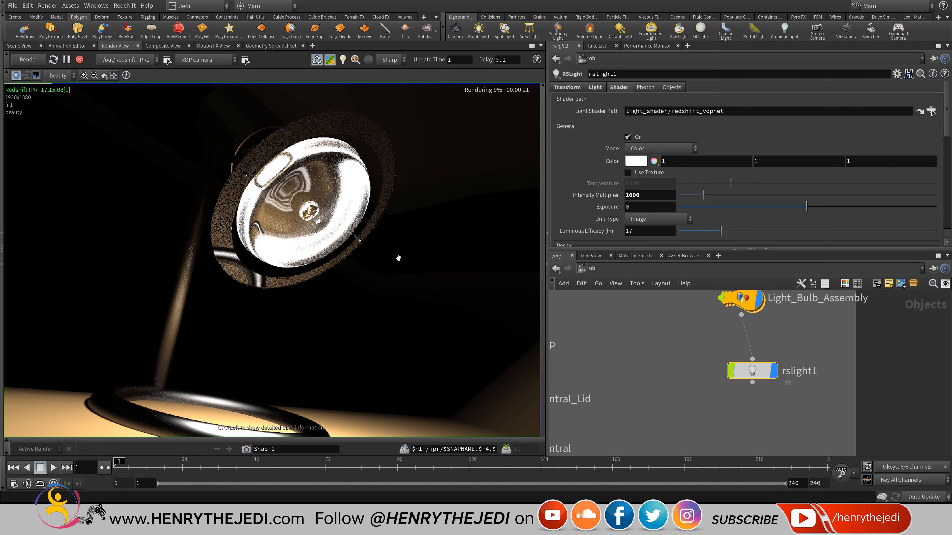
{"action": "scroll", "coordinate": [399, 258], "scroll_direction": "down", "scroll_amount": 3}
{"action": "scroll", "coordinate": [399, 258], "scroll_direction": "up", "scroll_amount": 3}
Keep rslight1 as Area and save, then switch its light type to Spot.
{"action": "left_click", "coordinate": [595, 87]}
{"action": "left_click", "coordinate": [641, 132]}
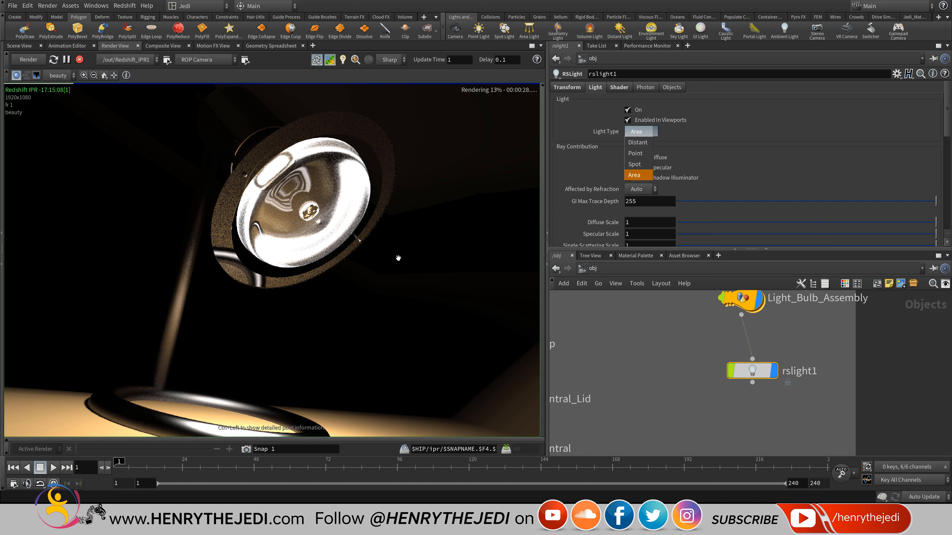
{"action": "left_click", "coordinate": [638, 175]}
{"action": "key", "text": "ctrl+s"}
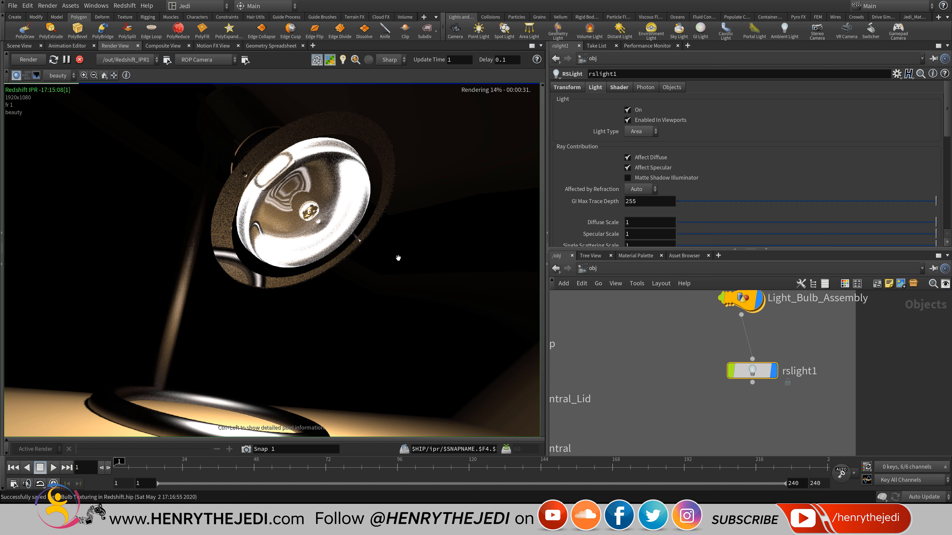
{"action": "left_click", "coordinate": [640, 131]}
{"action": "left_click", "coordinate": [638, 163]}
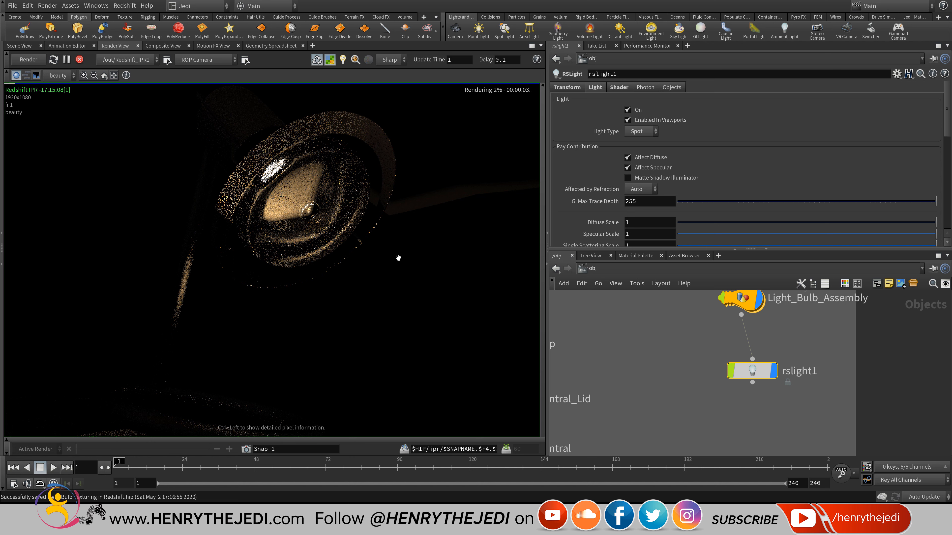
Push rslight1's Intensity Multiplier to 10000, then 1000000.
{"action": "left_click", "coordinate": [618, 87]}
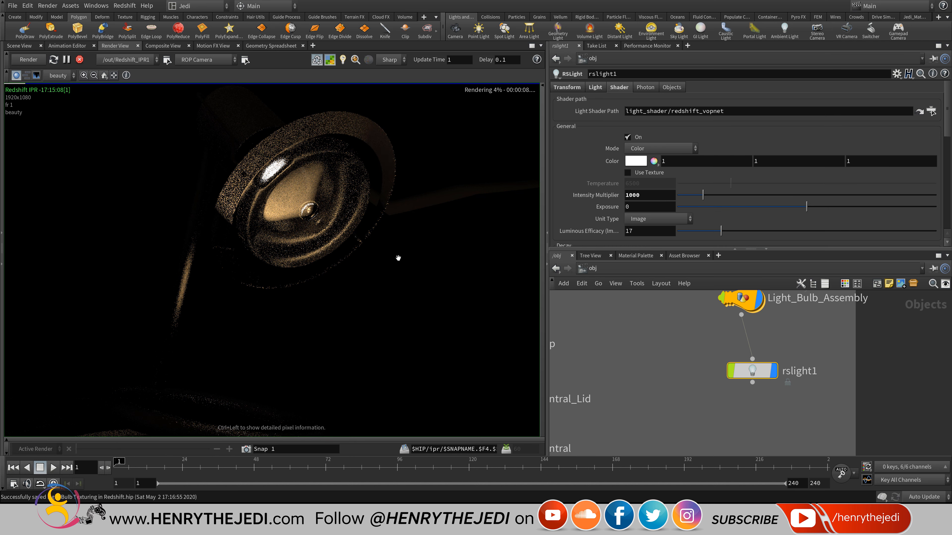
{"action": "left_click", "coordinate": [650, 195]}
{"action": "type", "text": "0"}
{"action": "key", "text": "Return"}
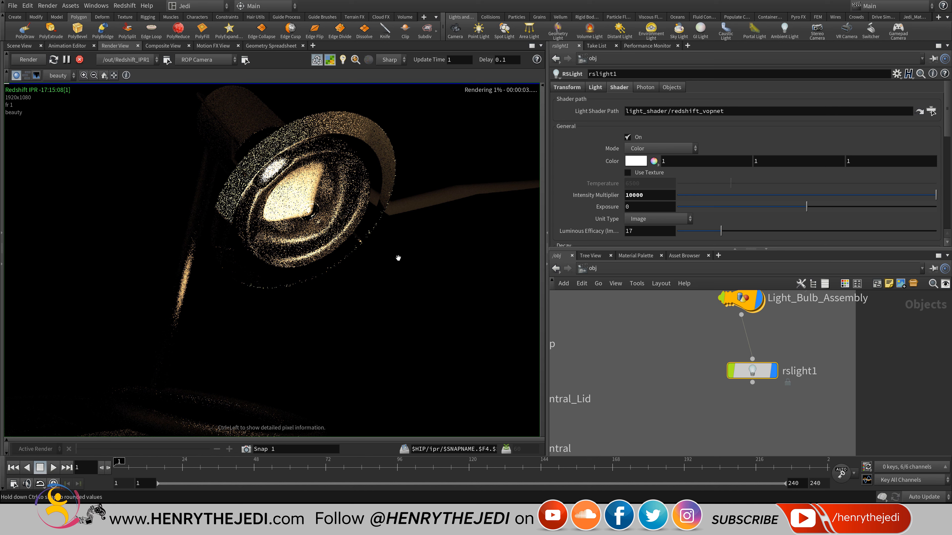
{"action": "type", "text": "00"}
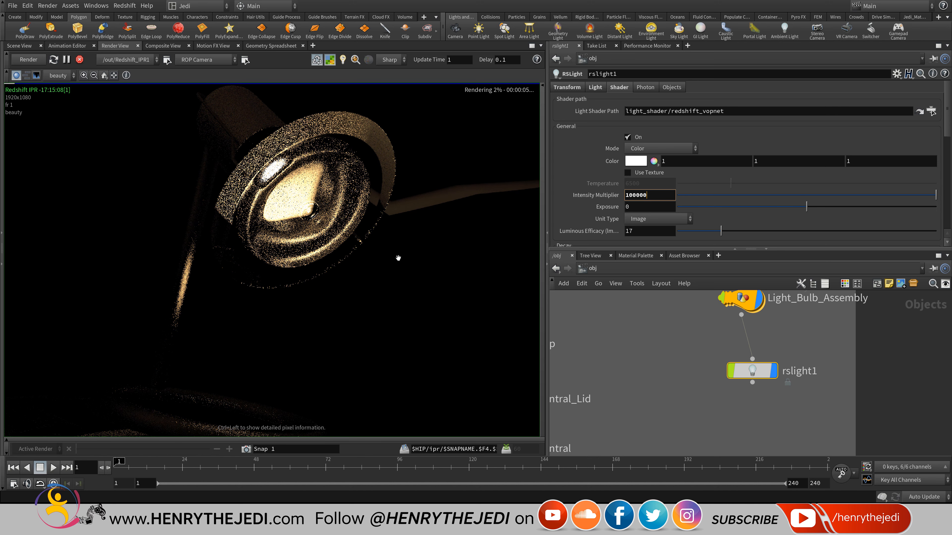
{"action": "key", "text": "Return"}
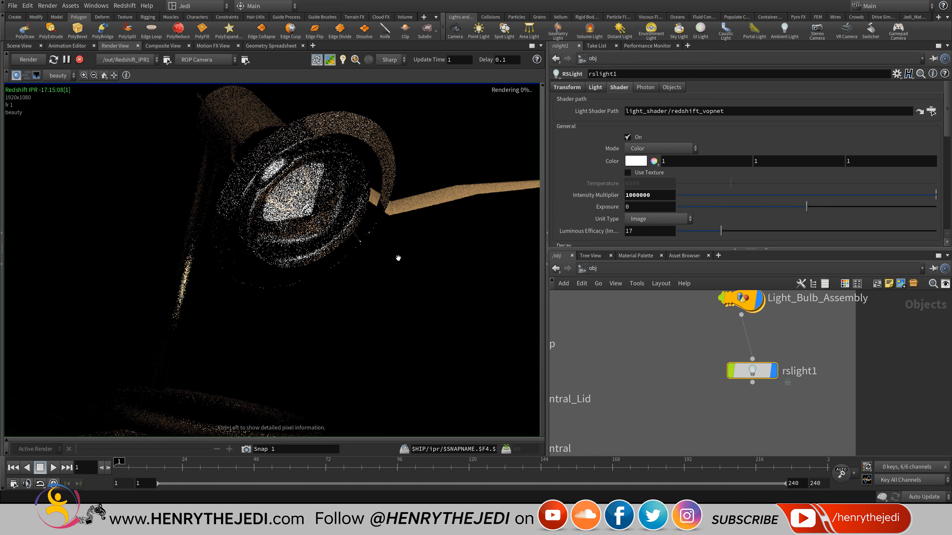
Undo the intensity jumps and the earlier light parameter changes.
{"action": "key", "text": "ctrl+z"}
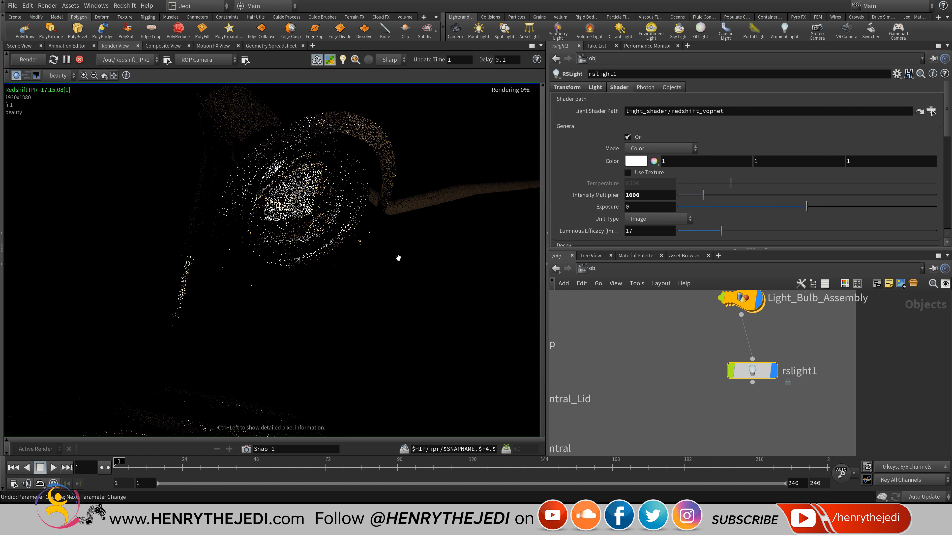
{"action": "key", "text": "ctrl+z"}
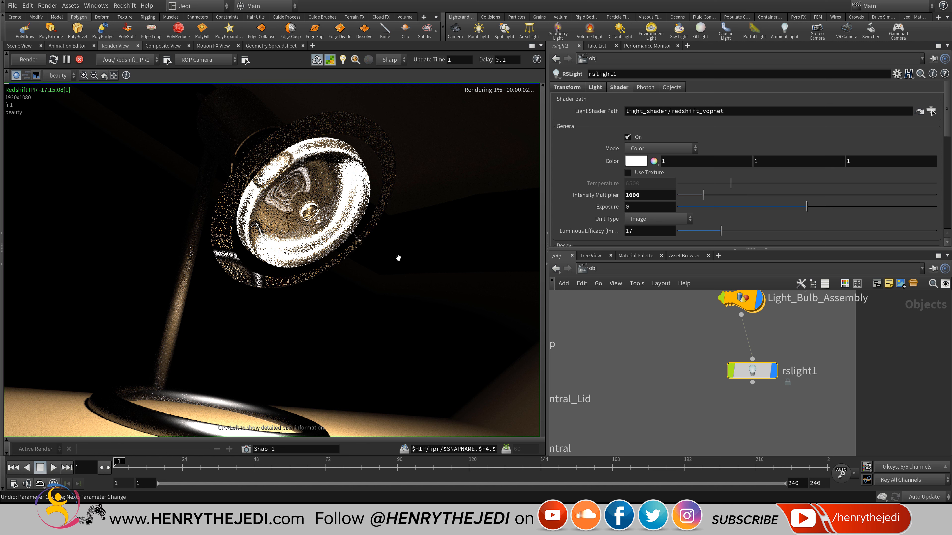
{"action": "key", "text": "ctrl+z"}
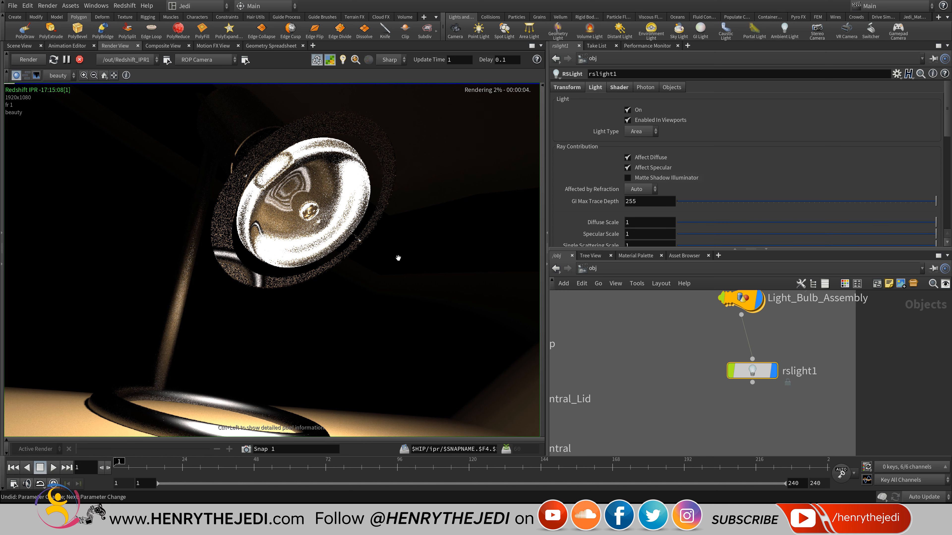
{"action": "key", "text": "ctrl+z"}
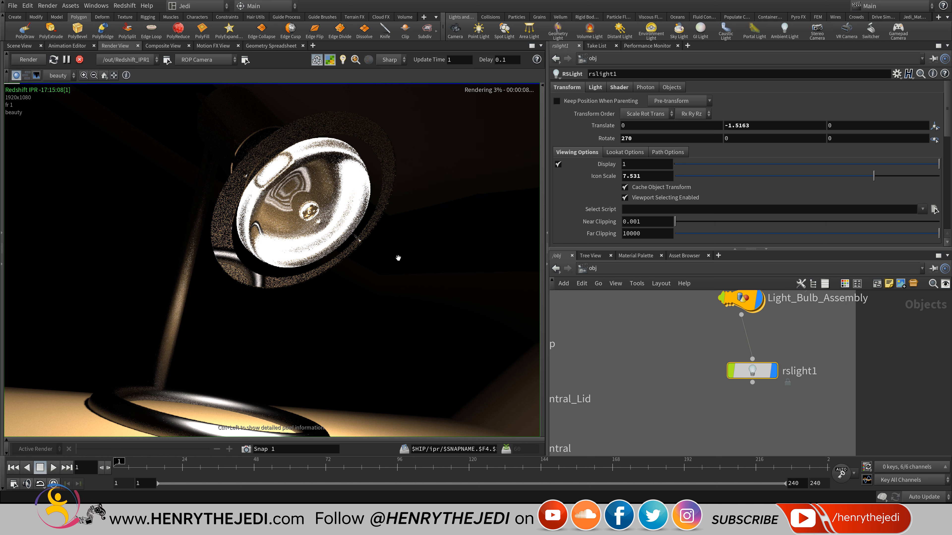
Undo once more and place an RSLightDome node, rslightdome1, below rslight1.
{"action": "key", "text": "ctrl+z"}
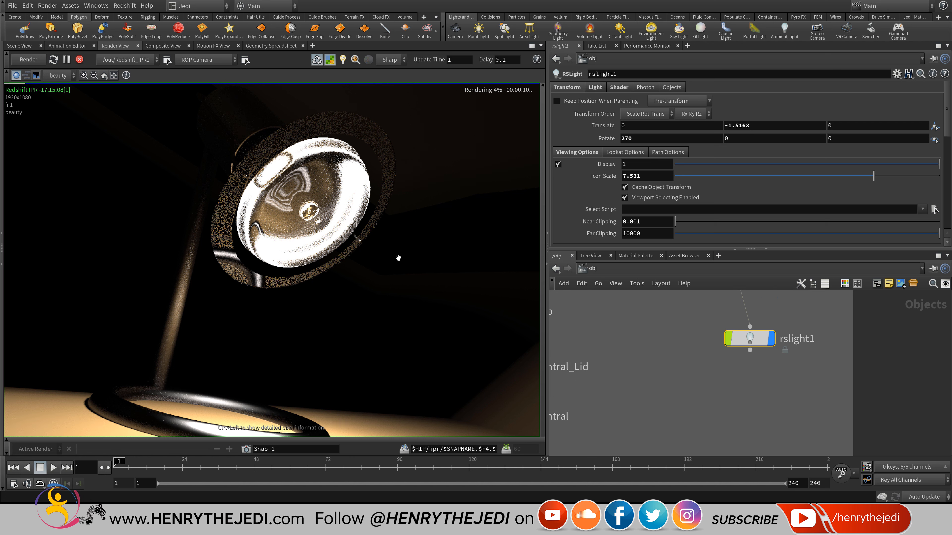
{"action": "key", "text": "Tab"}
{"action": "mouse_move", "coordinate": [745, 371]}
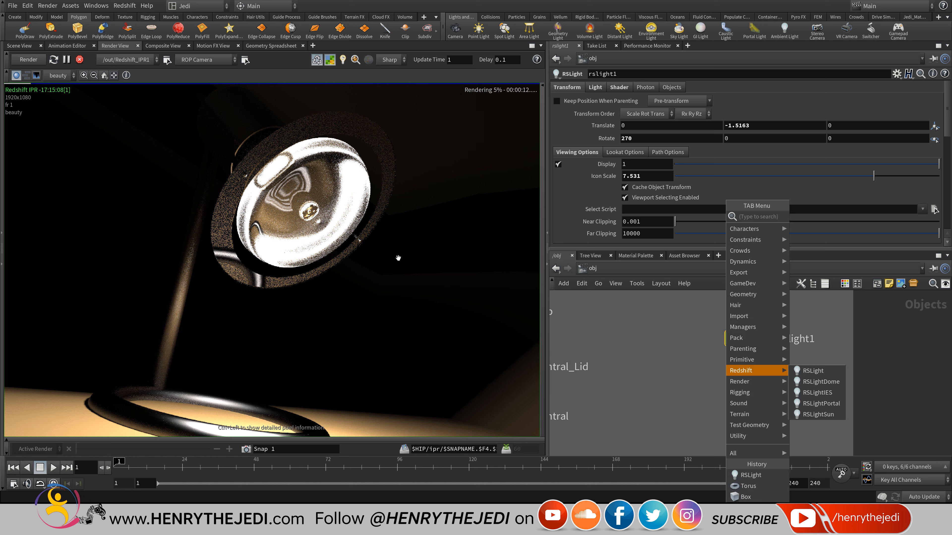
{"action": "key", "text": "Right"}
{"action": "key", "text": "Down"}
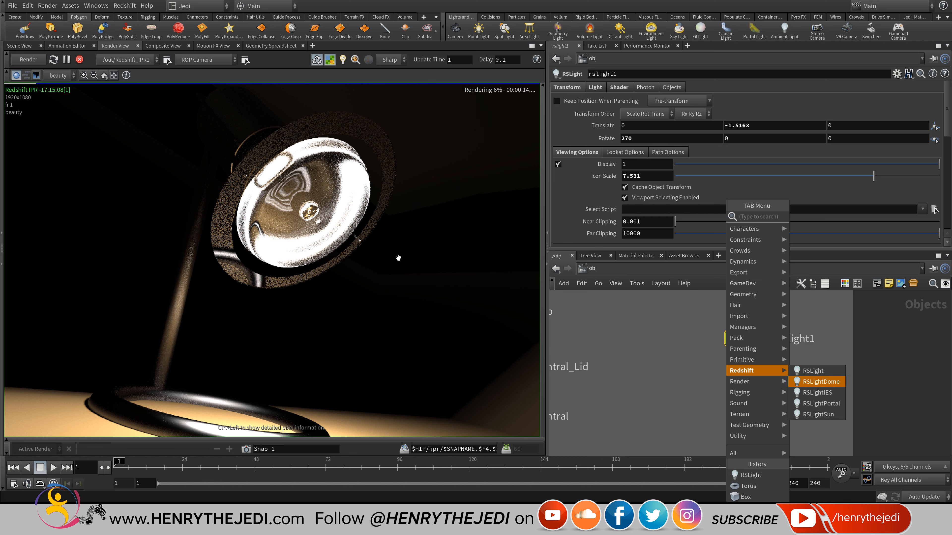
{"action": "key", "text": "Return"}
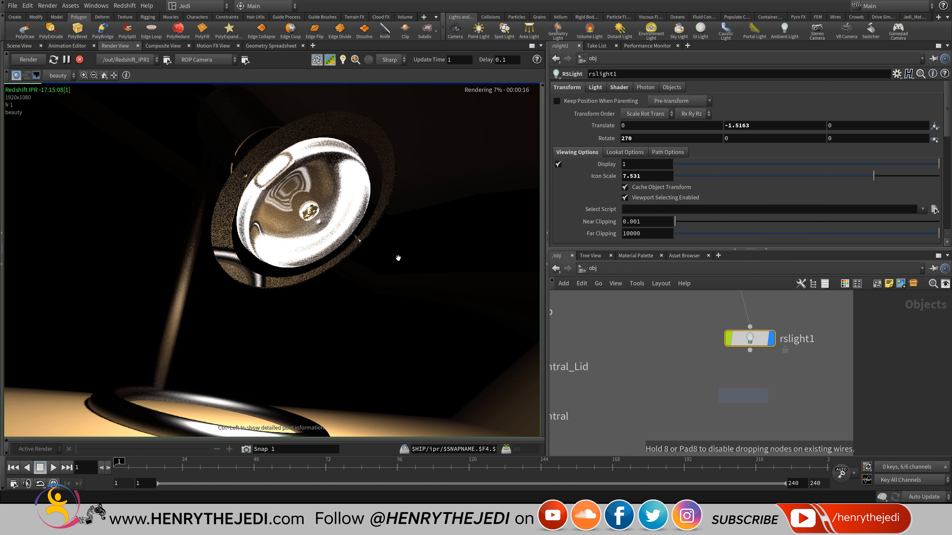
{"action": "left_click", "coordinate": [743, 395]}
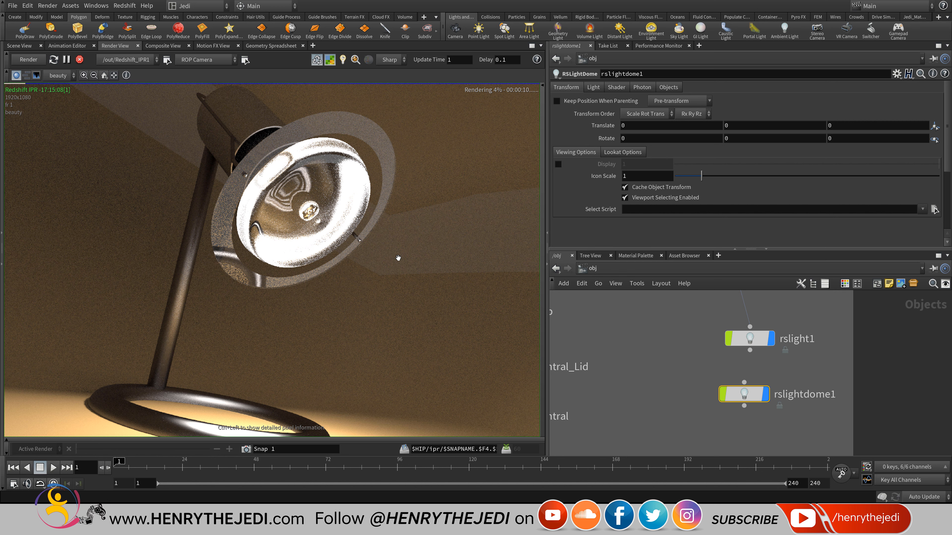
{"action": "left_click", "coordinate": [602, 266]}
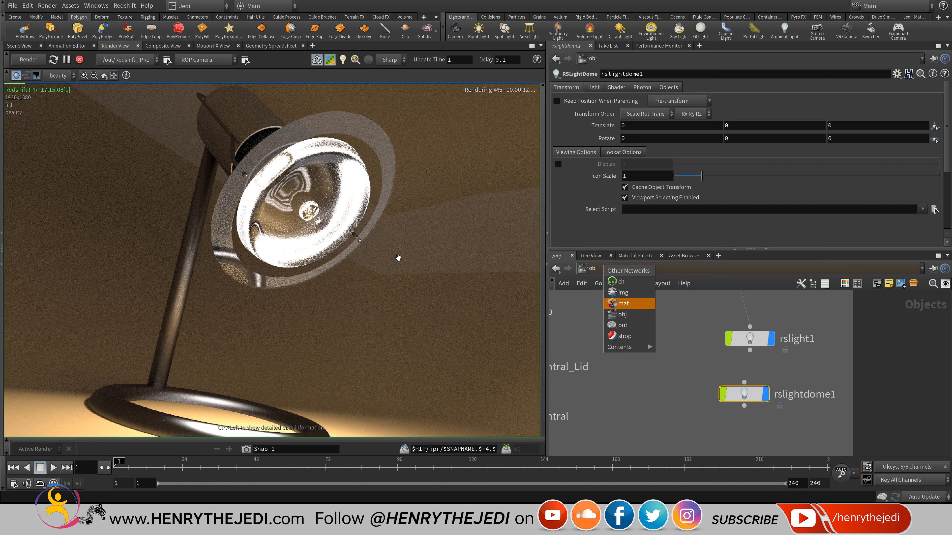
Lower redshift_vopnet_room_floor's Architectural1 reflection weight from 0.6 to 0.068.
{"action": "left_click", "coordinate": [623, 303]}
{"action": "double_click", "coordinate": [696, 410]}
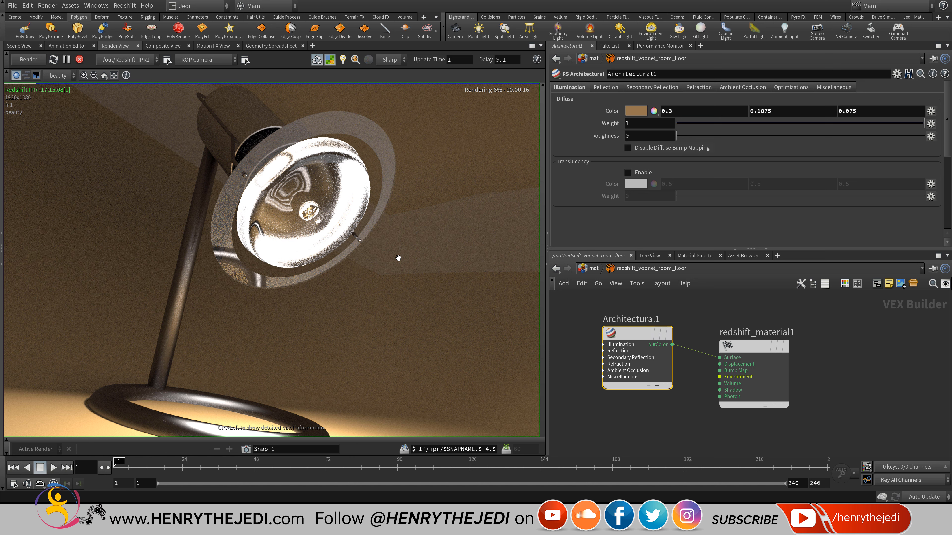
{"action": "left_click", "coordinate": [606, 87]}
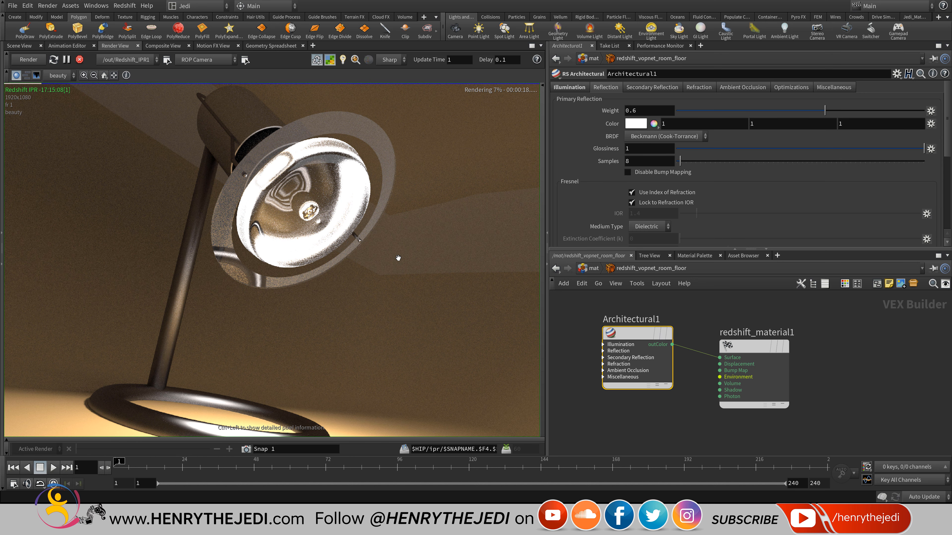
{"action": "left_click_drag", "start_coordinate": [824, 110], "coordinate": [692, 110]}
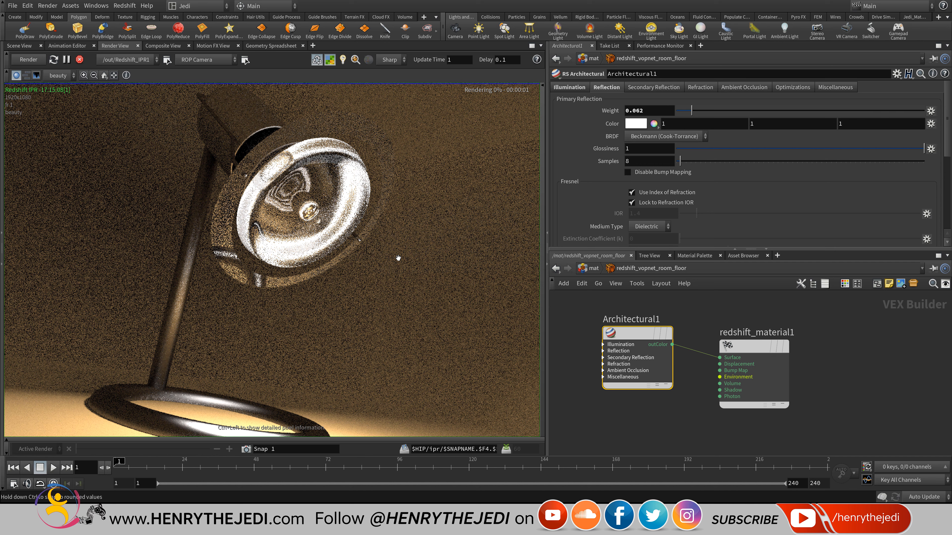
{"action": "left_click_drag", "start_coordinate": [692, 111], "coordinate": [693, 111]}
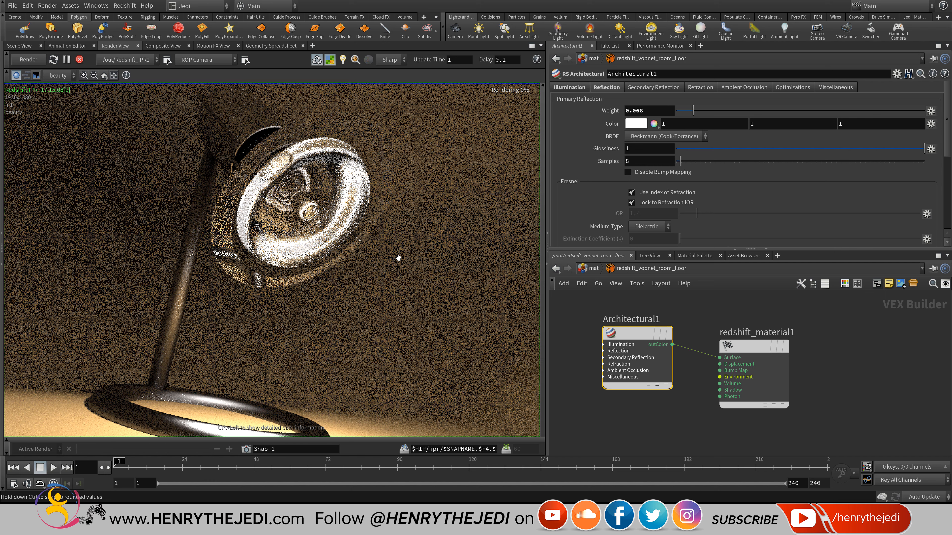
{"action": "key", "text": "u"}
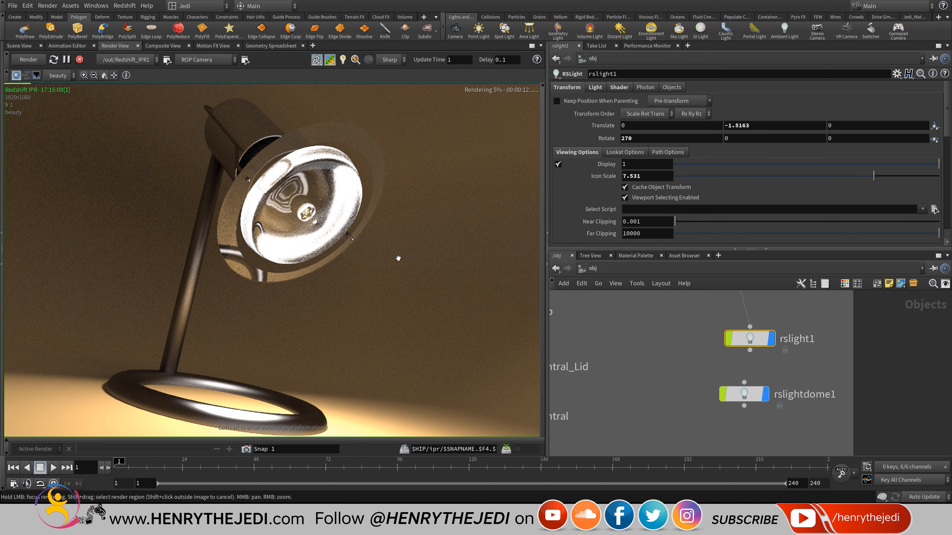
Save the scene and select the rslightdome1 dome light.
{"action": "key", "text": "ctrl+s"}
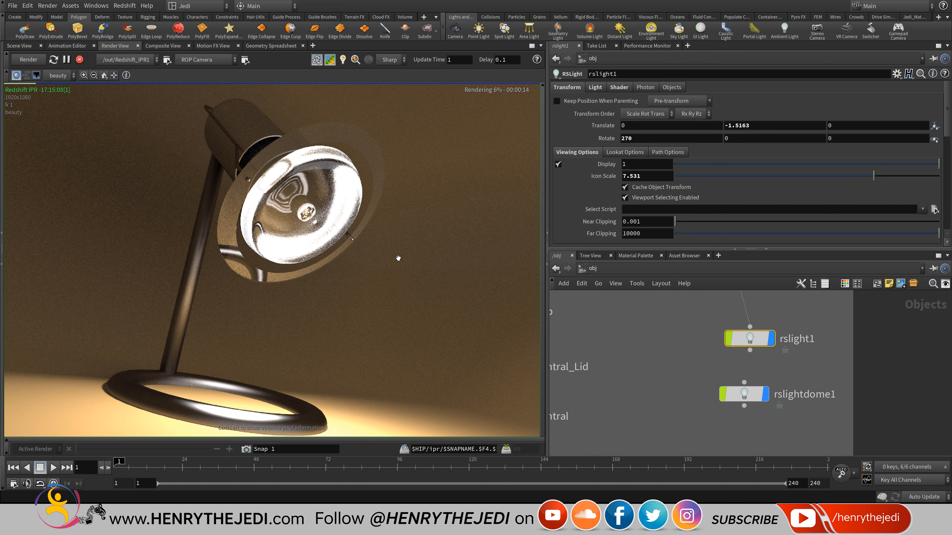
{"action": "left_click", "coordinate": [744, 394]}
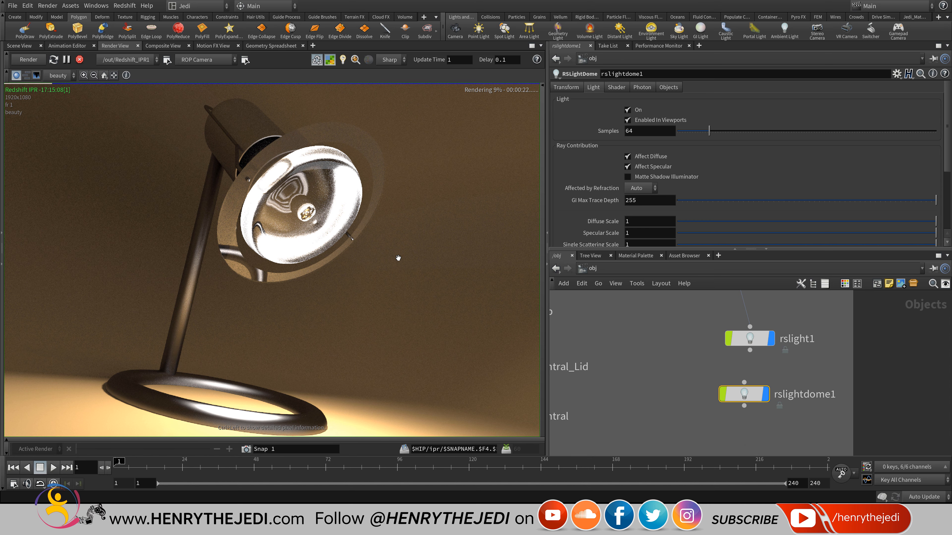
{"action": "scroll", "coordinate": [398, 258], "scroll_direction": "up", "scroll_amount": 4}
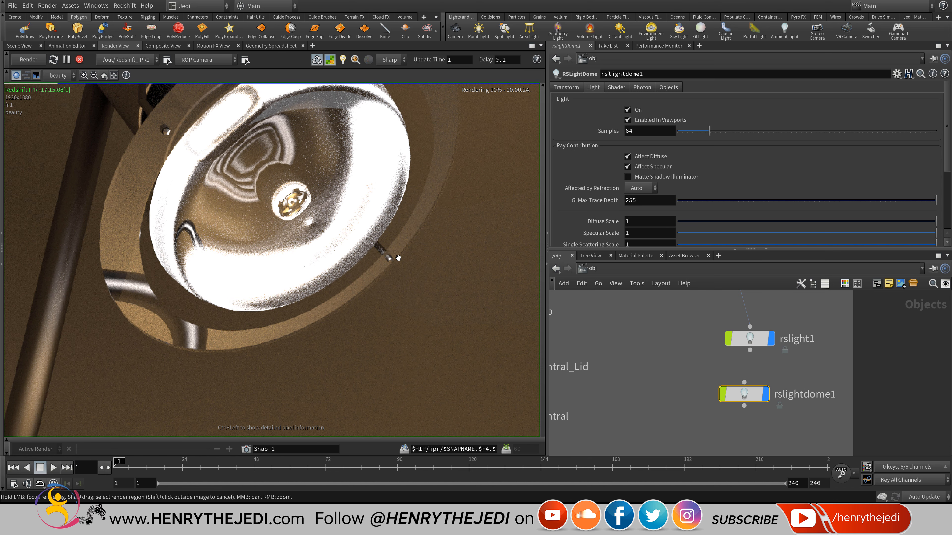
{"action": "scroll", "coordinate": [398, 258], "scroll_direction": "down", "scroll_amount": 4}
{"action": "scroll", "coordinate": [398, 258], "scroll_direction": "down", "scroll_amount": 1}
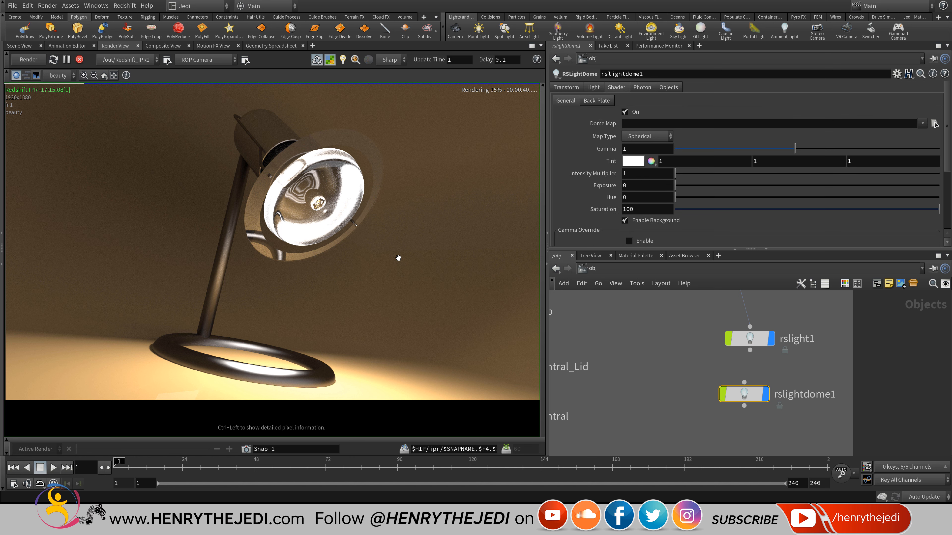
Set rslightdome1's Intensity Multiplier to 10, then settle on 5.
{"action": "left_click", "coordinate": [637, 173]}
{"action": "type", "text": "0"}
{"action": "key", "text": "Return"}
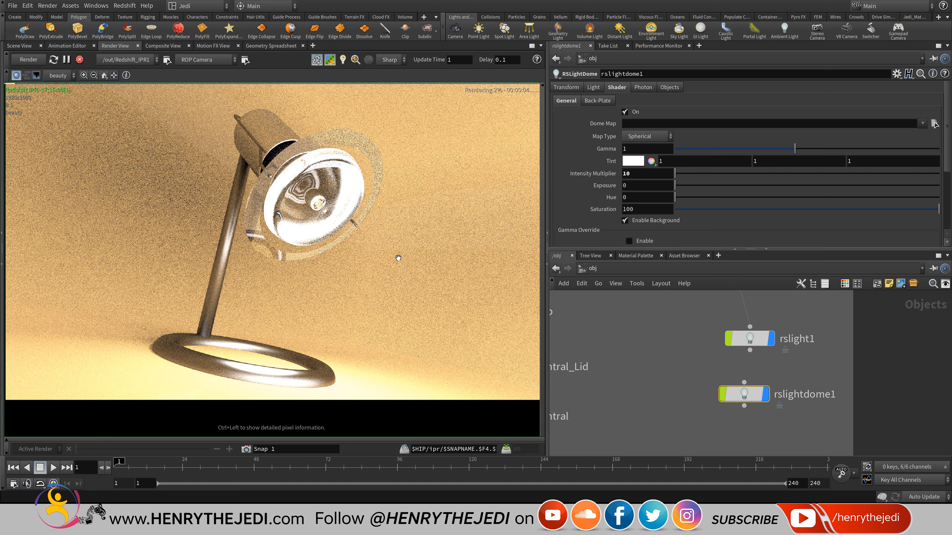
{"action": "double_click", "coordinate": [626, 174]}
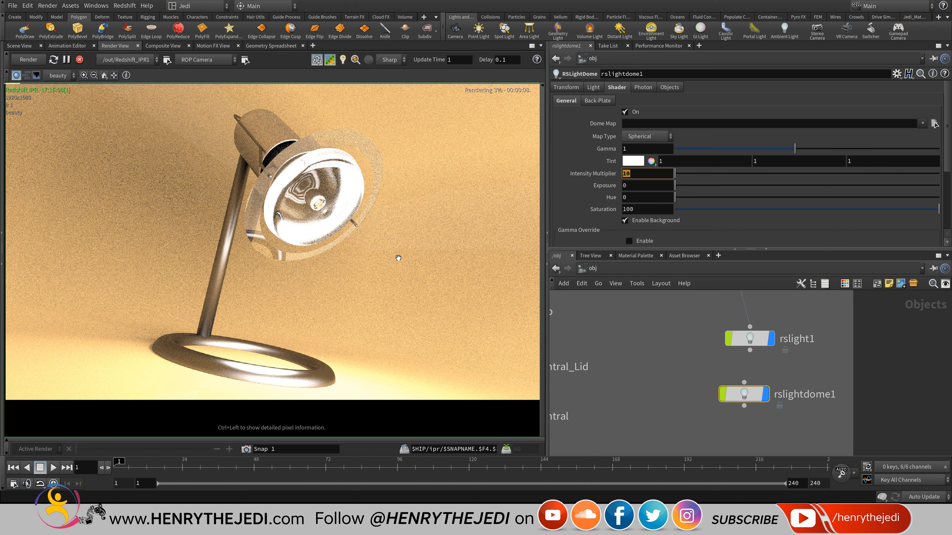
{"action": "type", "text": "5"}
{"action": "key", "text": "Return"}
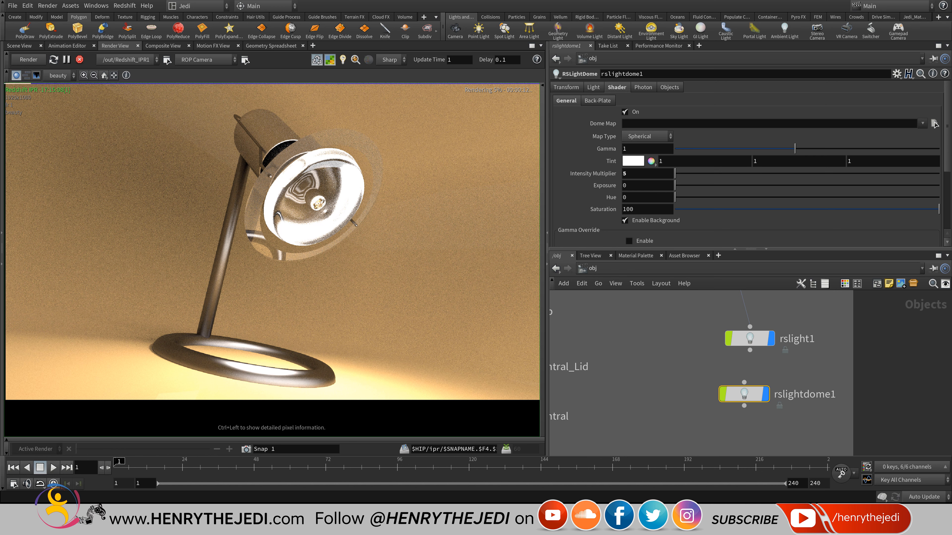
{"action": "left_click", "coordinate": [590, 269]}
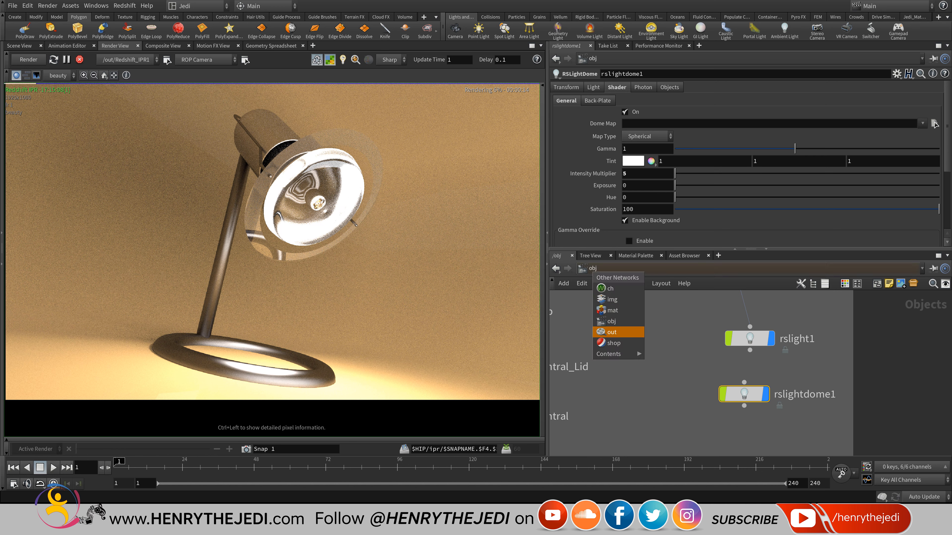
Set Outer_Ring's material1 to /mat/redshift_vopnet_metal_chrome, then restart the Redshift IPR.
{"action": "left_click", "coordinate": [612, 321]}
{"action": "scroll", "coordinate": [713, 351], "scroll_direction": "down", "scroll_amount": 5}
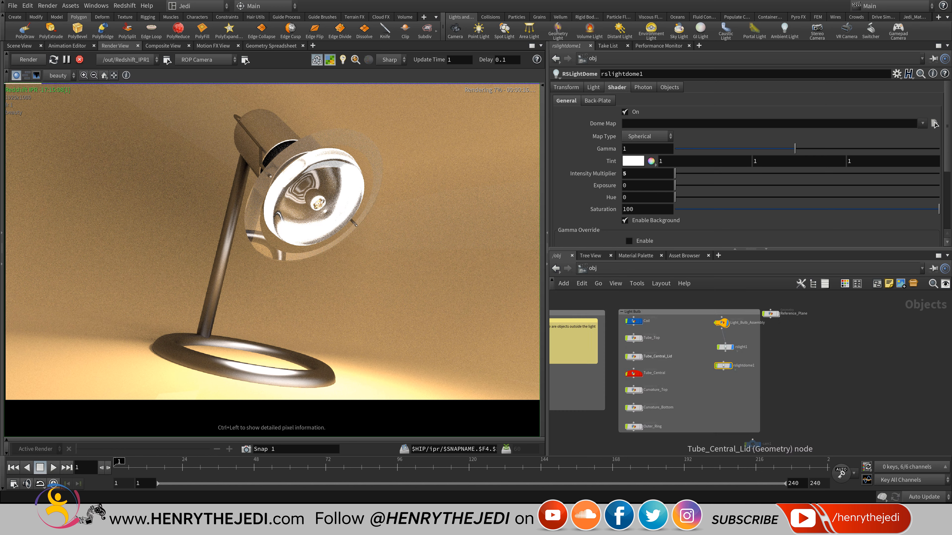
{"action": "scroll", "coordinate": [653, 356], "scroll_direction": "up", "scroll_amount": 5}
{"action": "middle_click_drag", "start_coordinate": [653, 356], "coordinate": [663, 296]}
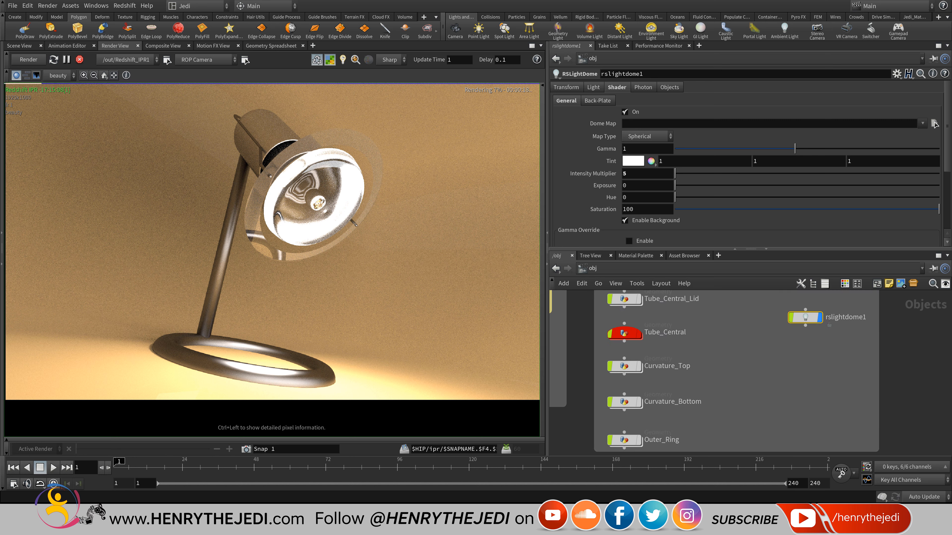
{"action": "double_click", "coordinate": [624, 440]}
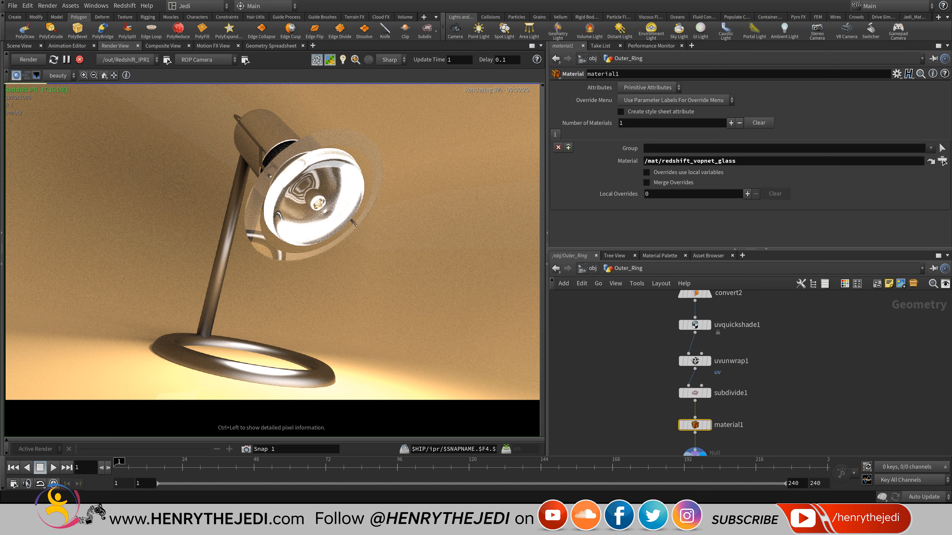
{"action": "left_click", "coordinate": [942, 161]}
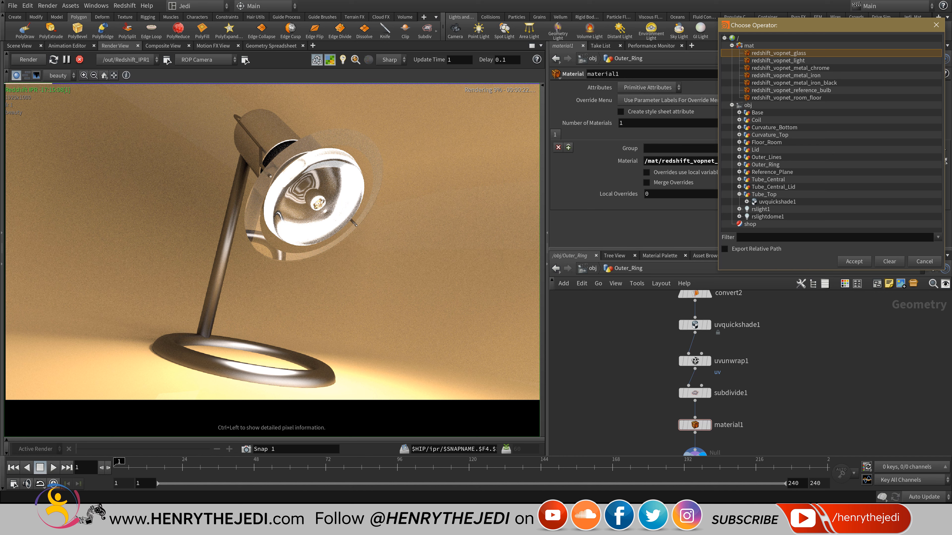
{"action": "double_click", "coordinate": [787, 68]}
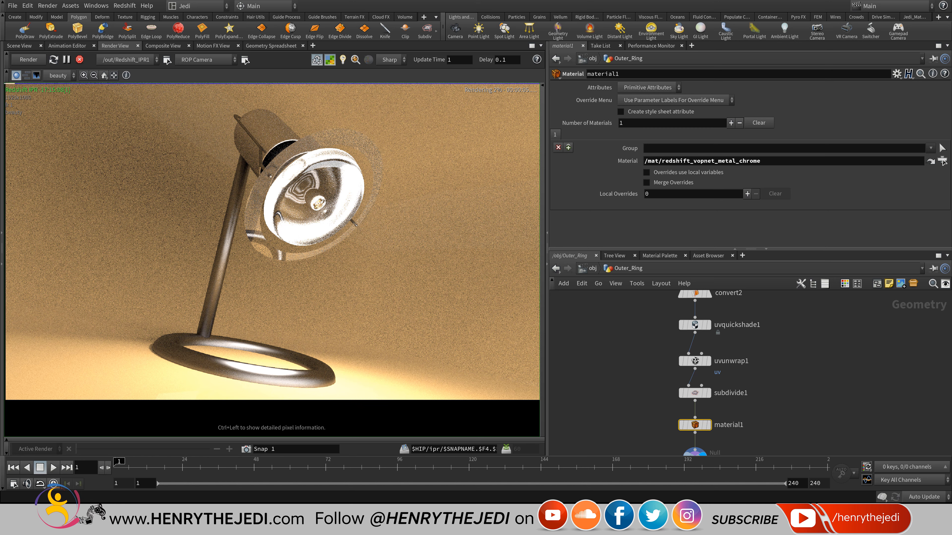
{"action": "left_click", "coordinate": [80, 59]}
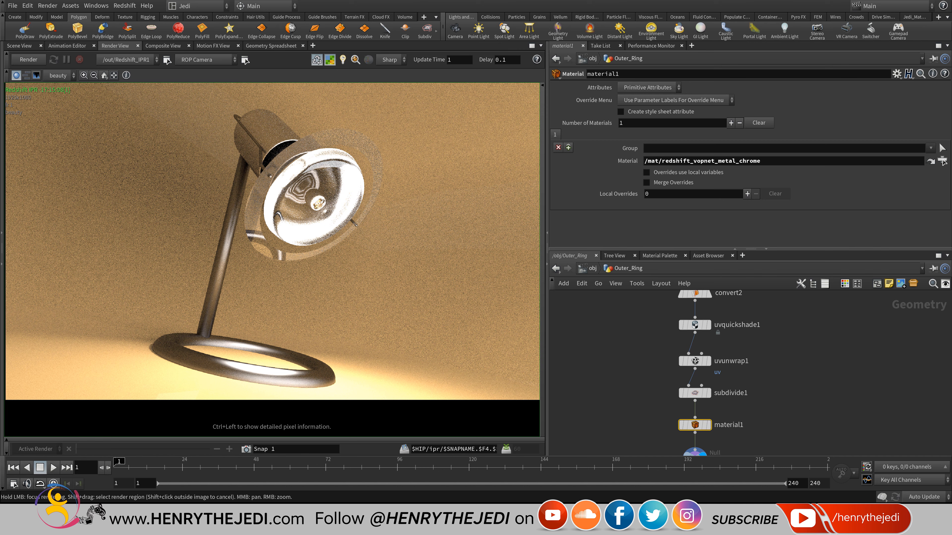
{"action": "left_click", "coordinate": [53, 59]}
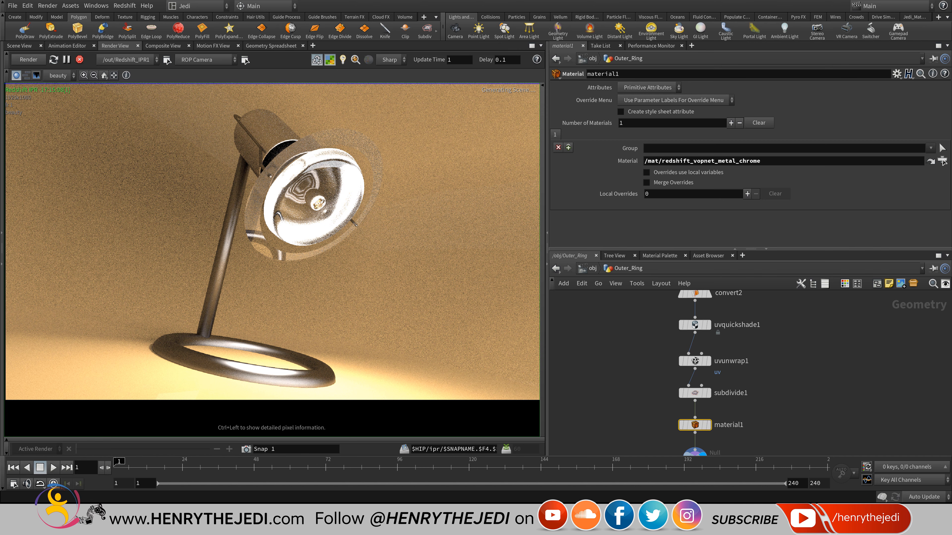
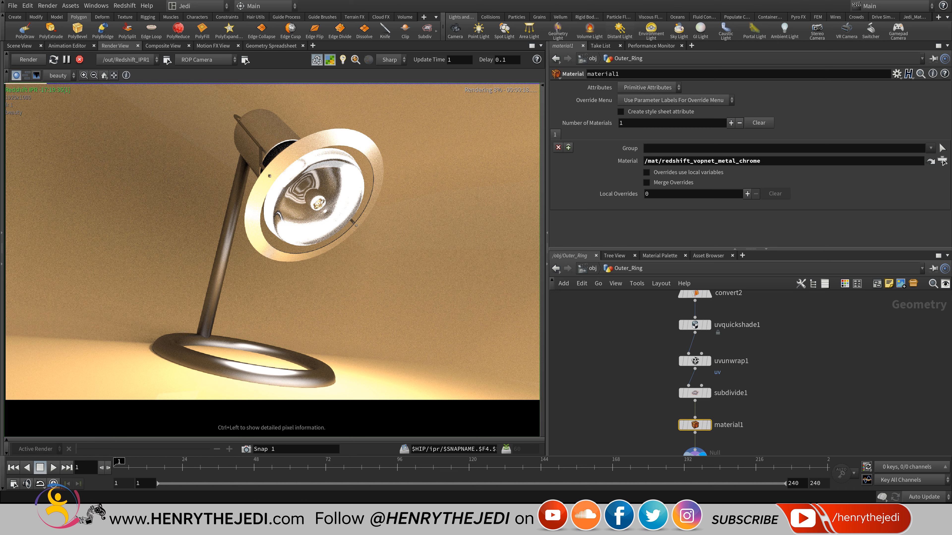
Recenter the lamp in the Render View and save the scene.
{"action": "scroll", "coordinate": [305, 155], "scroll_direction": "up", "scroll_amount": 2}
{"action": "scroll", "coordinate": [309, 150], "scroll_direction": "up", "scroll_amount": 1}
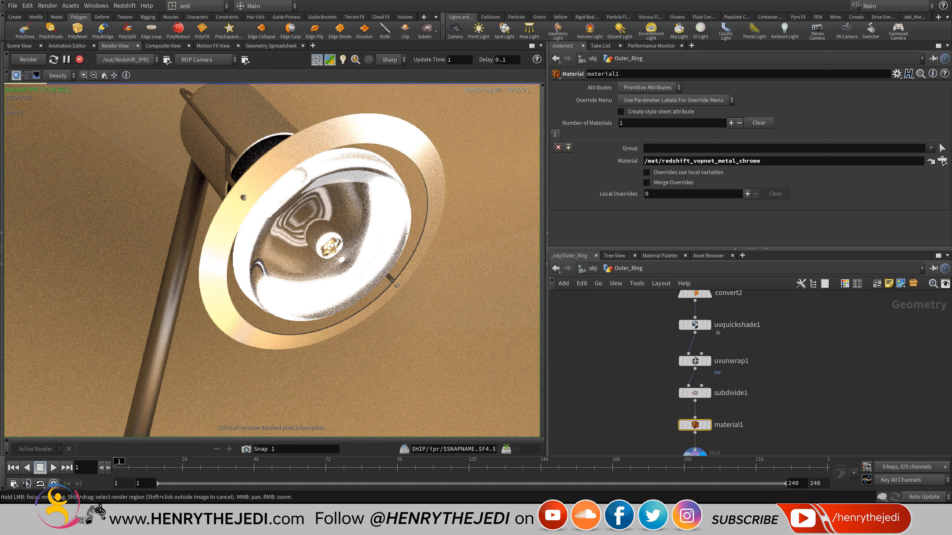
{"action": "scroll", "coordinate": [303, 145], "scroll_direction": "down", "scroll_amount": 3}
{"action": "middle_click_drag", "start_coordinate": [303, 150], "coordinate": [302, 186]}
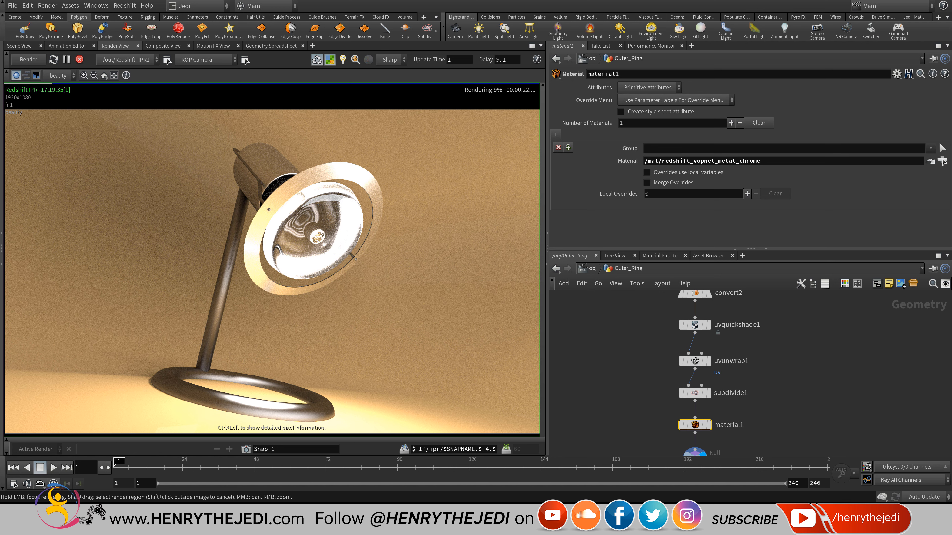
{"action": "key", "text": "ctrl+s"}
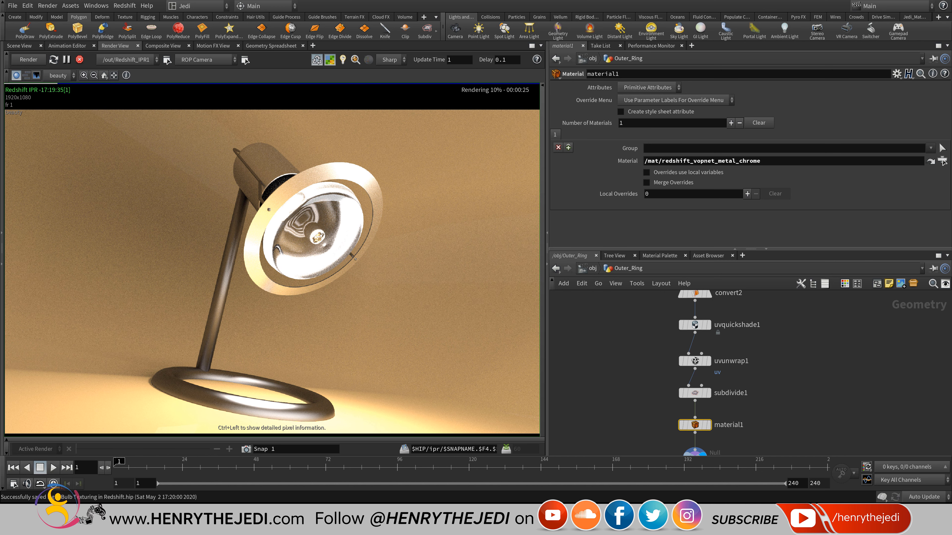
{"action": "middle_click_drag", "start_coordinate": [303, 185], "coordinate": [296, 176]}
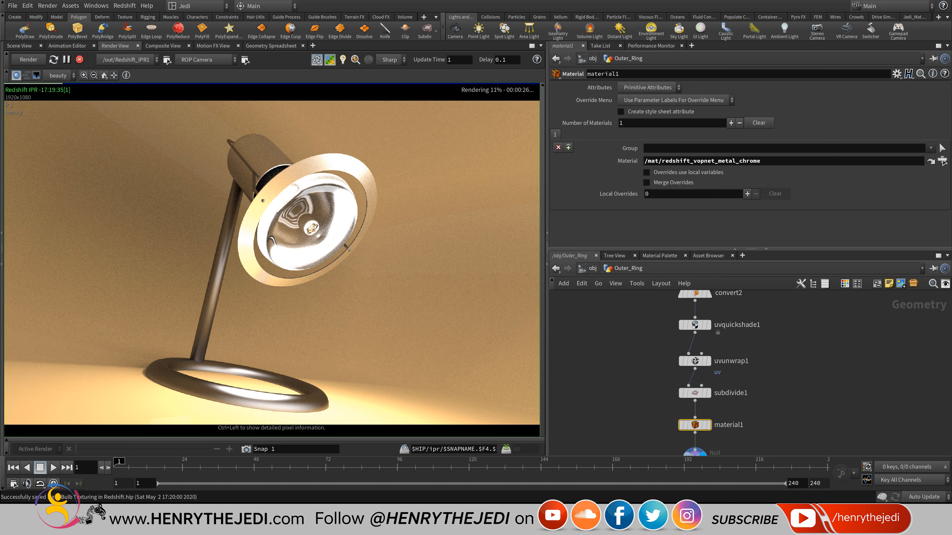
Stop the Redshift IPR, go up from Outer_Ring to /obj, and switch to the out network.
{"action": "left_click", "coordinate": [80, 59]}
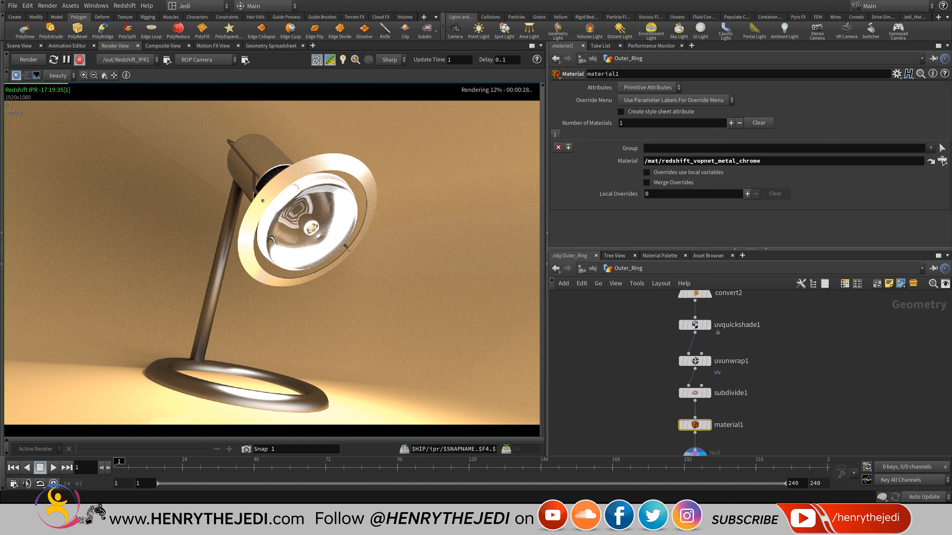
{"action": "key", "text": "u"}
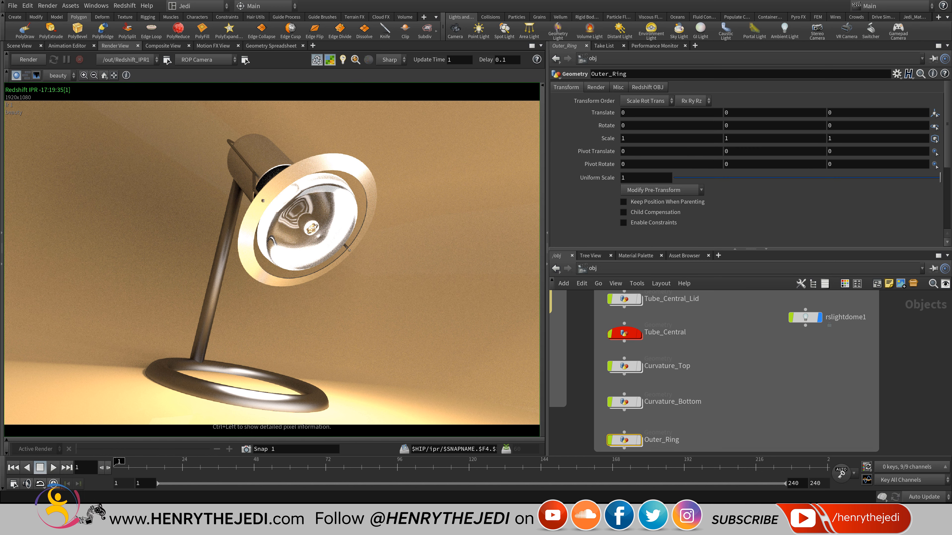
{"action": "left_click", "coordinate": [599, 268]}
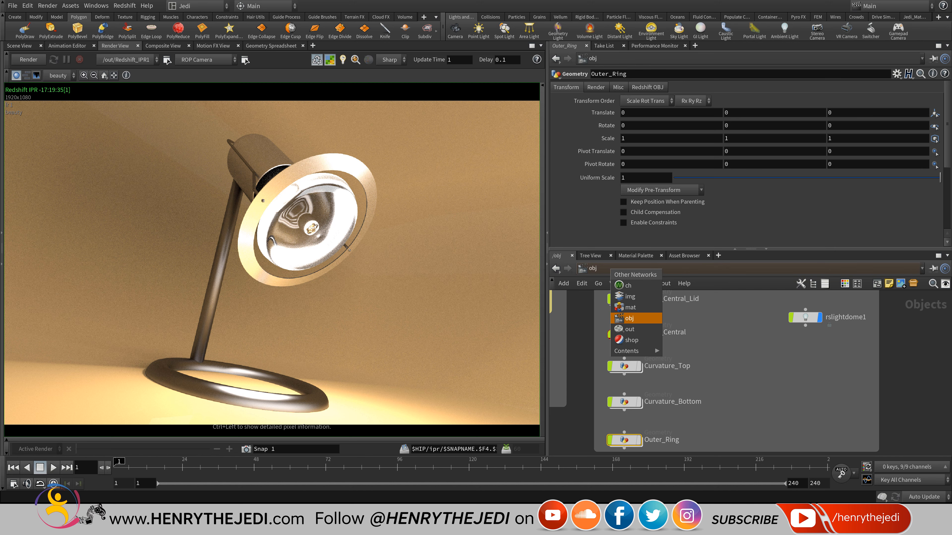
{"action": "left_click", "coordinate": [630, 330]}
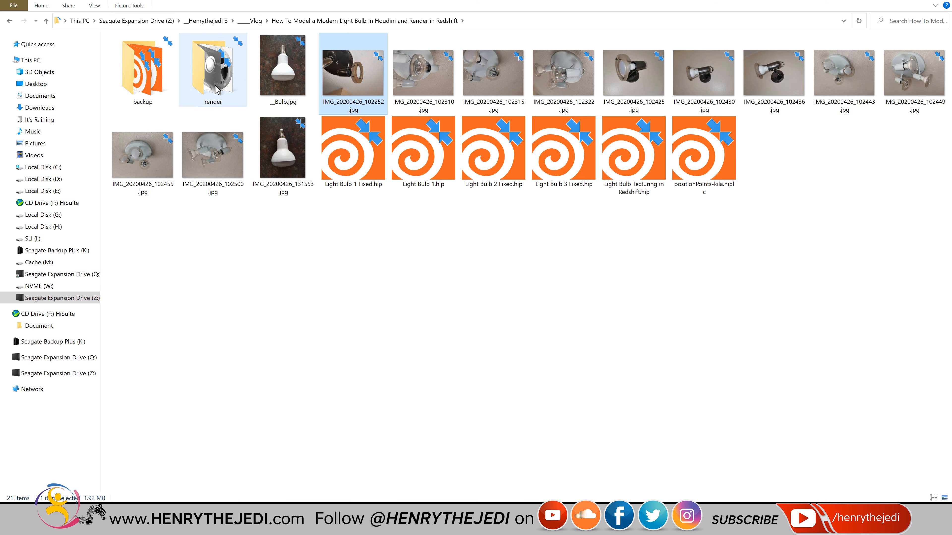
Open the render folder inside the project folder in File Explorer.
{"action": "double_click", "coordinate": [195, 74]}
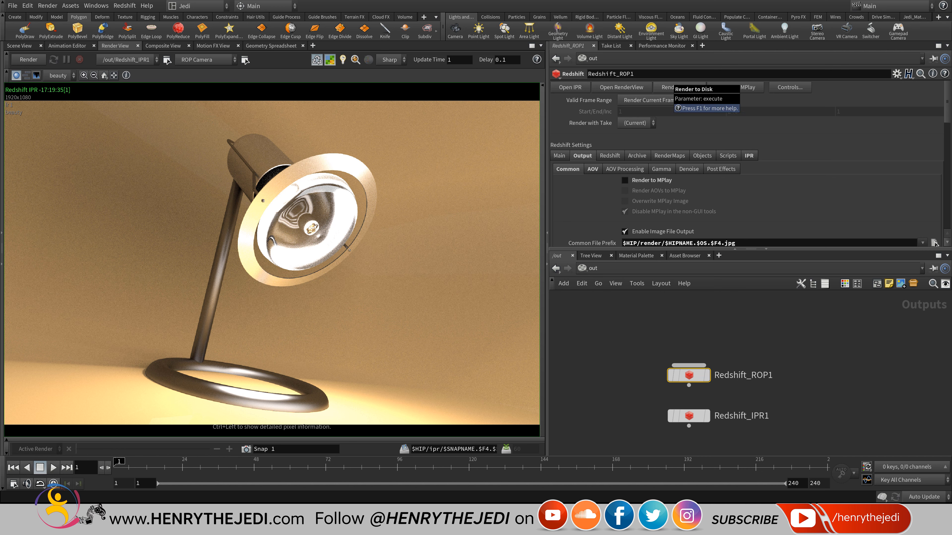
Open the Redshift Plugin Options dialog, then dismiss it with Escape.
{"action": "left_click", "coordinate": [125, 6]}
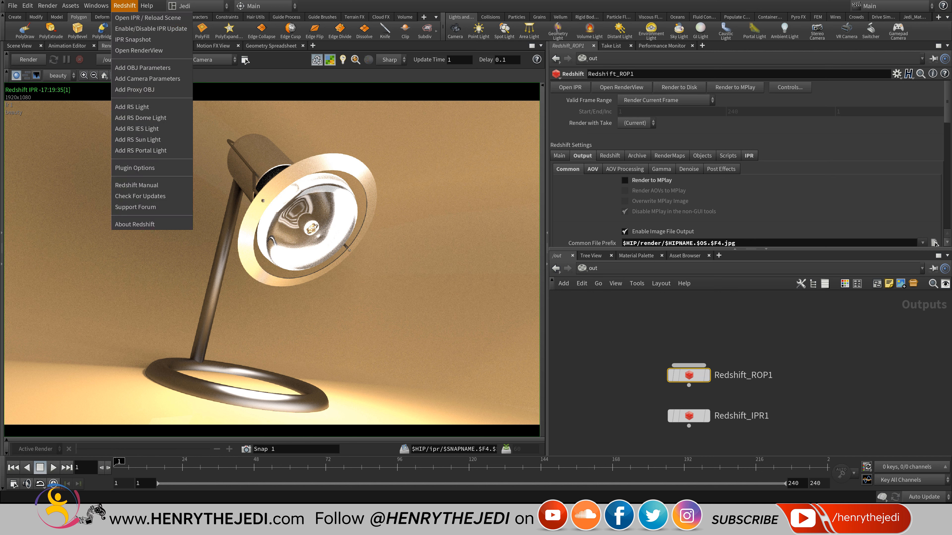
{"action": "left_click", "coordinate": [135, 167]}
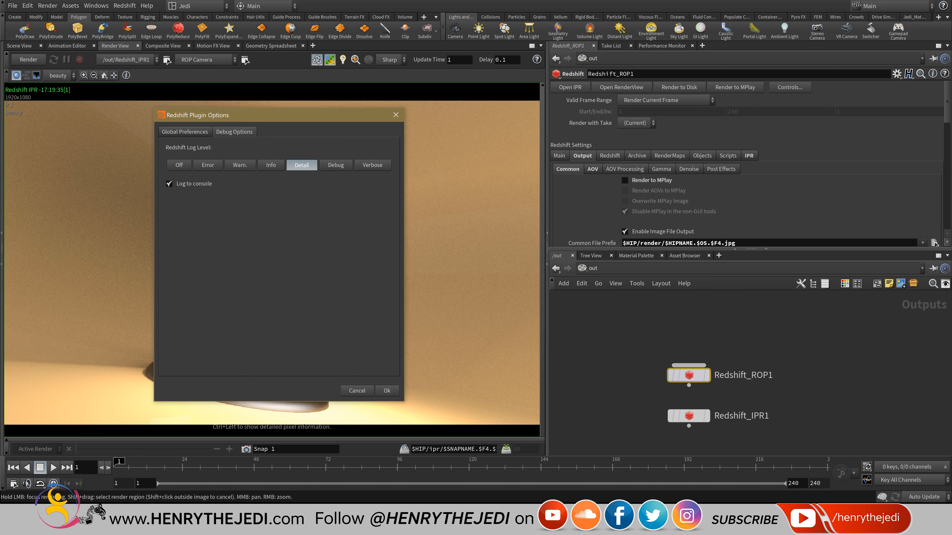
{"action": "key", "text": "Escape"}
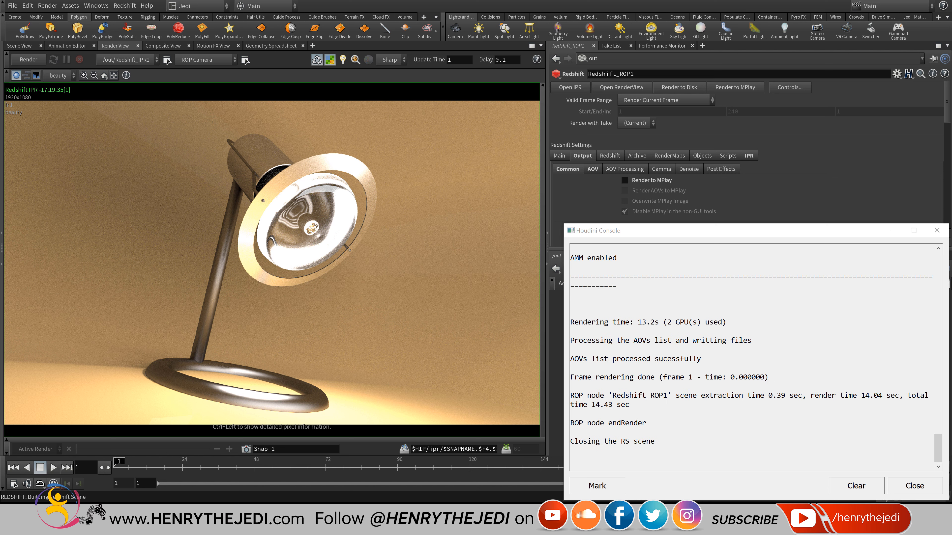
Open the rendered lamp JPG in Photos and minimize the Houdini Console to view it.
{"action": "left_click", "coordinate": [115, 514]}
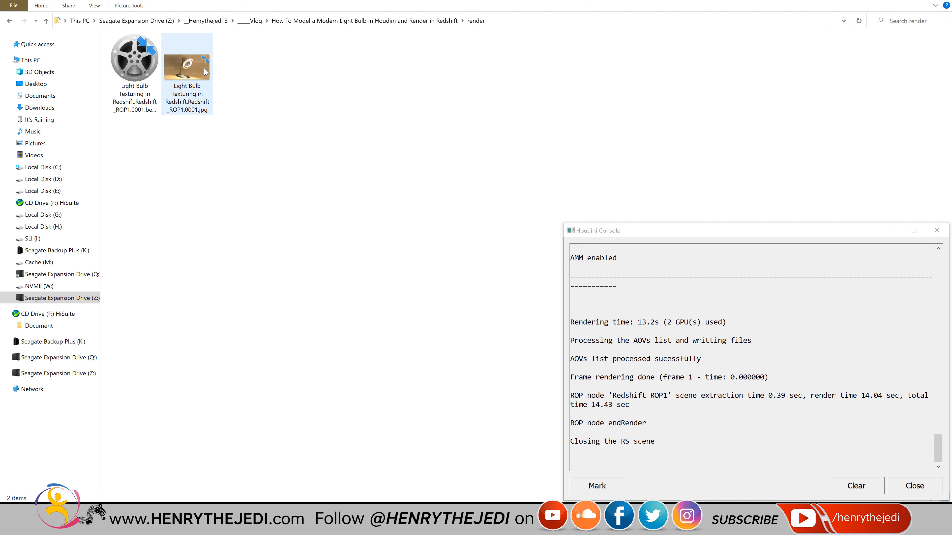
{"action": "double_click", "coordinate": [180, 70]}
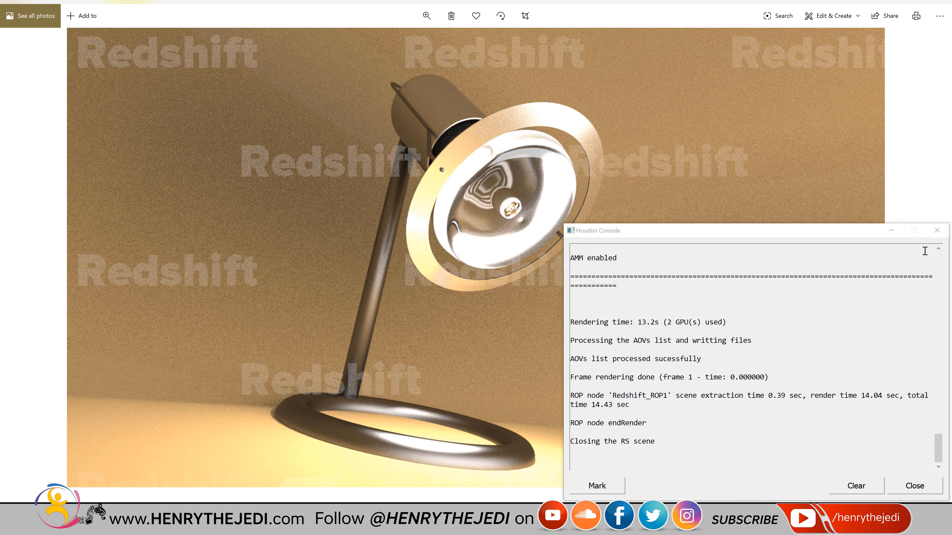
{"action": "left_click", "coordinate": [891, 230]}
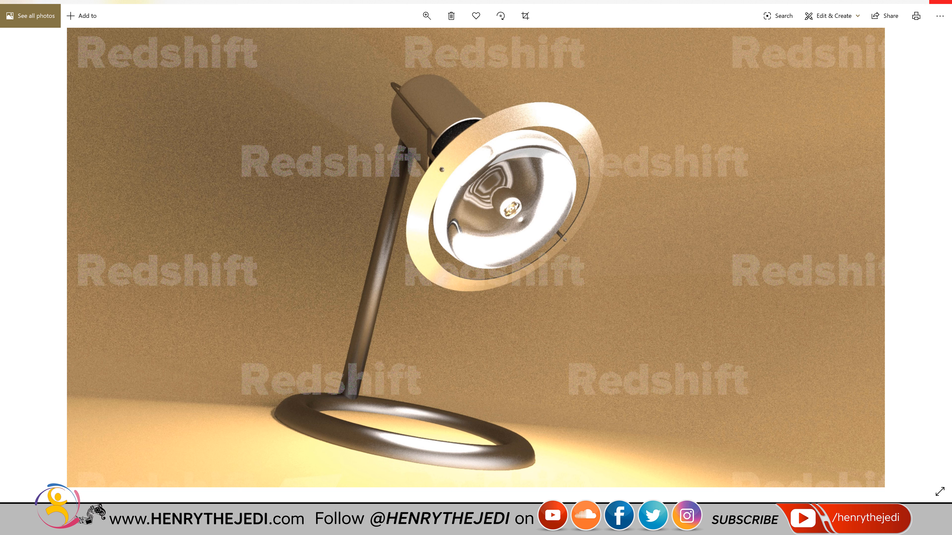
Close Photos and open the first render file in a maximized DJV viewer.
{"action": "left_click", "coordinate": [942, 2]}
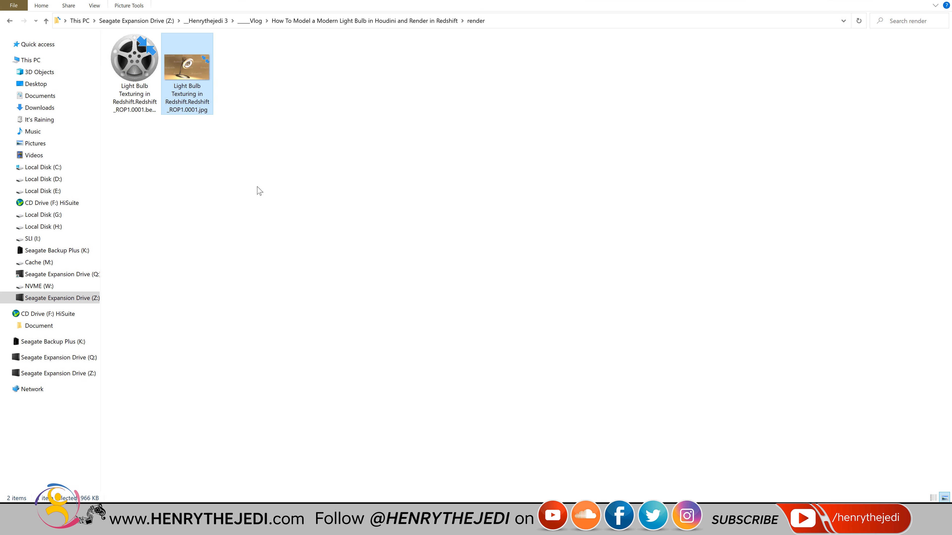
{"action": "left_click", "coordinate": [145, 56]}
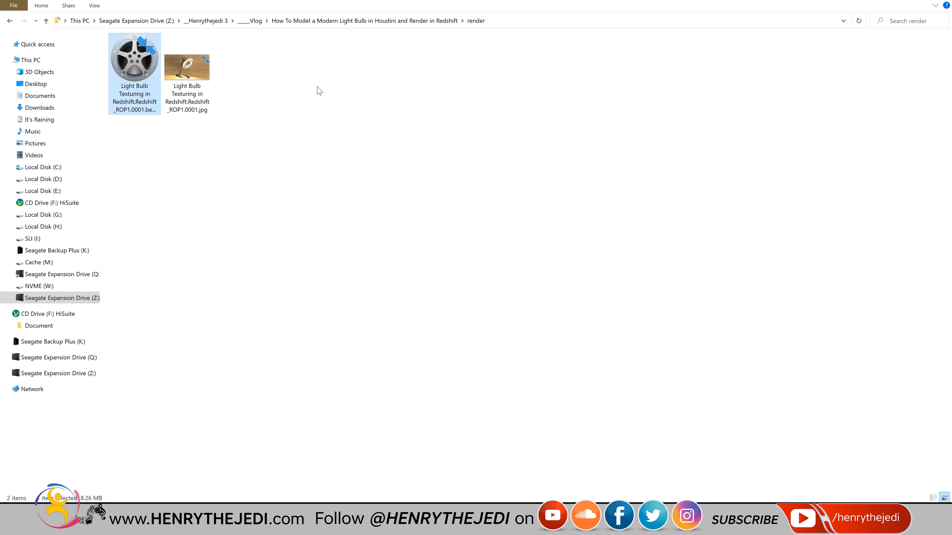
{"action": "key", "text": "Return"}
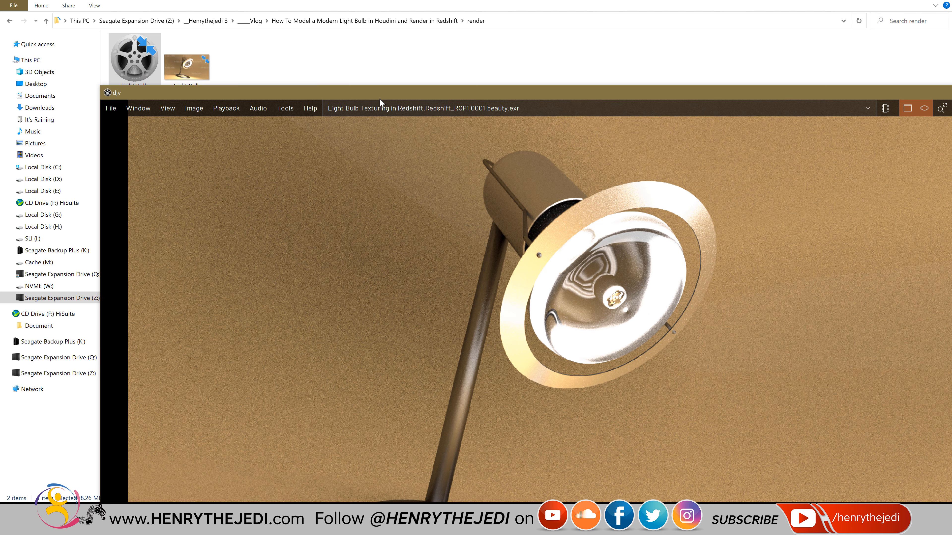
{"action": "double_click", "coordinate": [379, 98]}
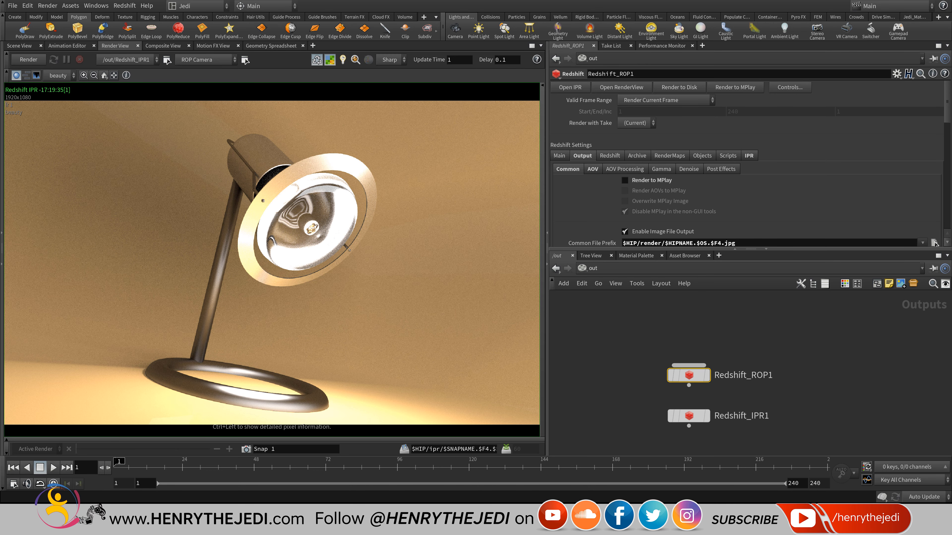
Set Redshift_ROP1's unified sampling to Min Samples 32 and Max Samples 64.
{"action": "left_click", "coordinate": [609, 156]}
{"action": "scroll", "coordinate": [599, 150], "scroll_direction": "down", "scroll_amount": 5}
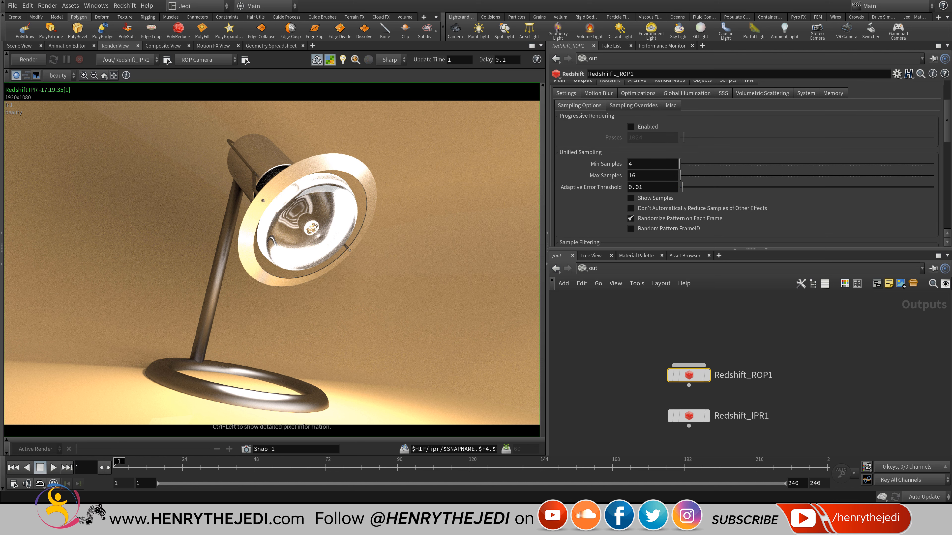
{"action": "scroll", "coordinate": [592, 139], "scroll_direction": "up", "scroll_amount": 3}
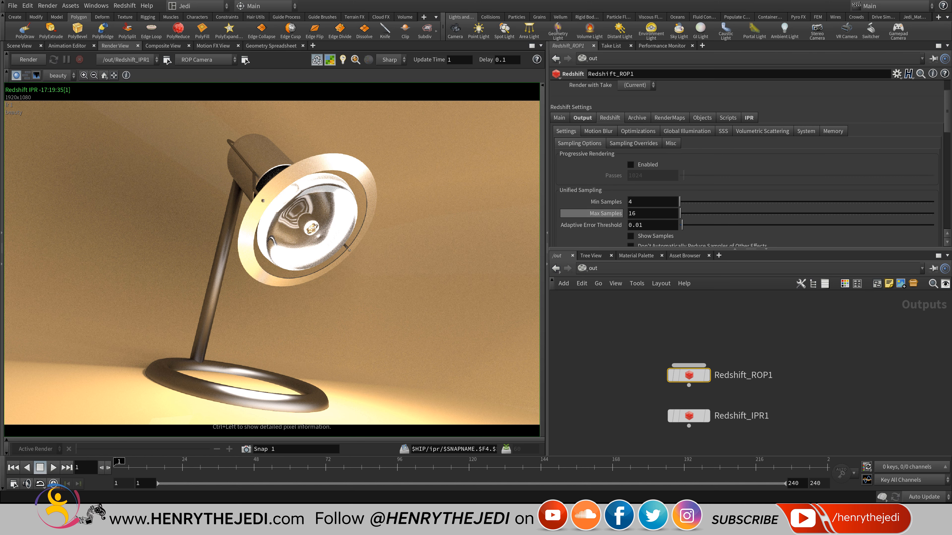
{"action": "scroll", "coordinate": [750, 163], "scroll_direction": "down", "scroll_amount": 1}
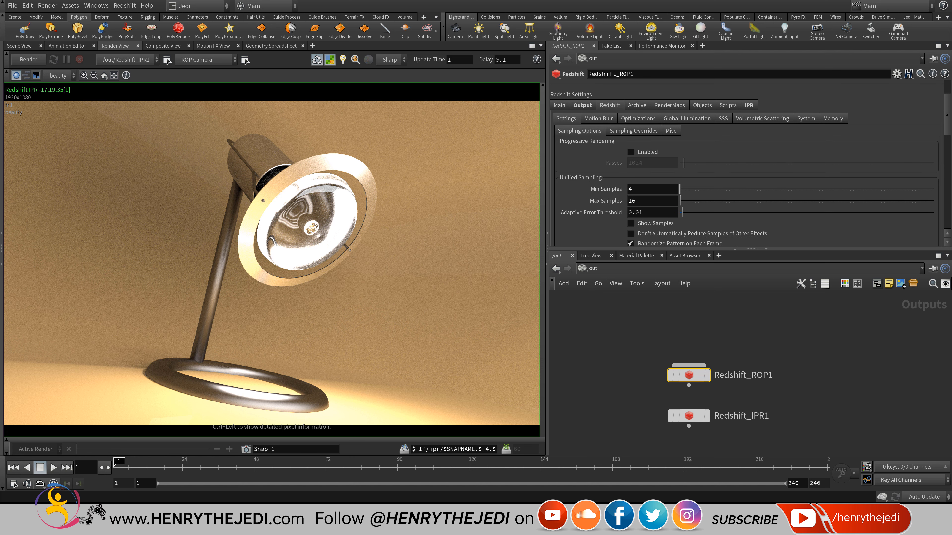
{"action": "left_click", "coordinate": [631, 189]}
{"action": "type", "text": "32"}
{"action": "key", "text": "Return"}
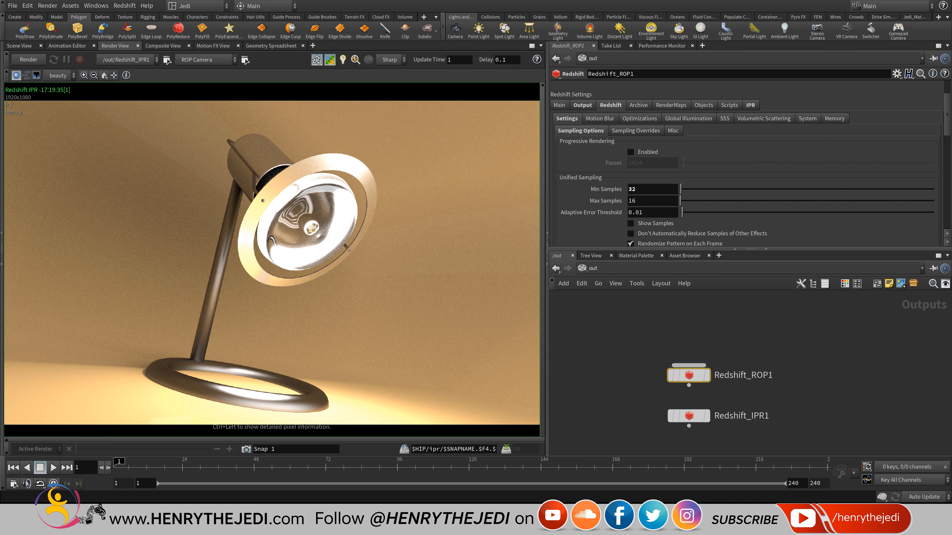
{"action": "key", "text": "BackSpace"}
{"action": "key", "text": "BackSpace"}
{"action": "type", "text": "64"}
{"action": "key", "text": "Return"}
Save the scene and review the sampling settings.
{"action": "scroll", "coordinate": [750, 164], "scroll_direction": "up", "scroll_amount": 3}
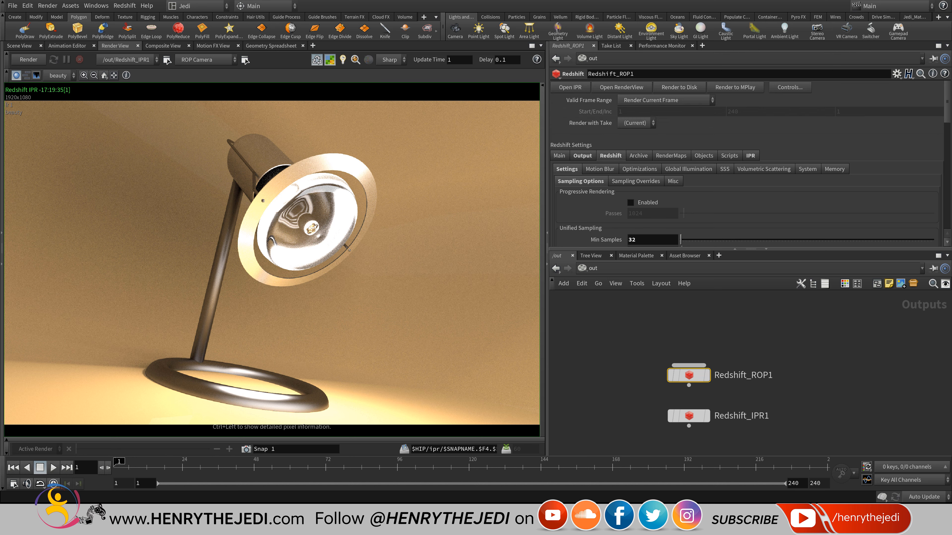
{"action": "key", "text": "ctrl+s"}
{"action": "scroll", "coordinate": [750, 164], "scroll_direction": "down", "scroll_amount": 9}
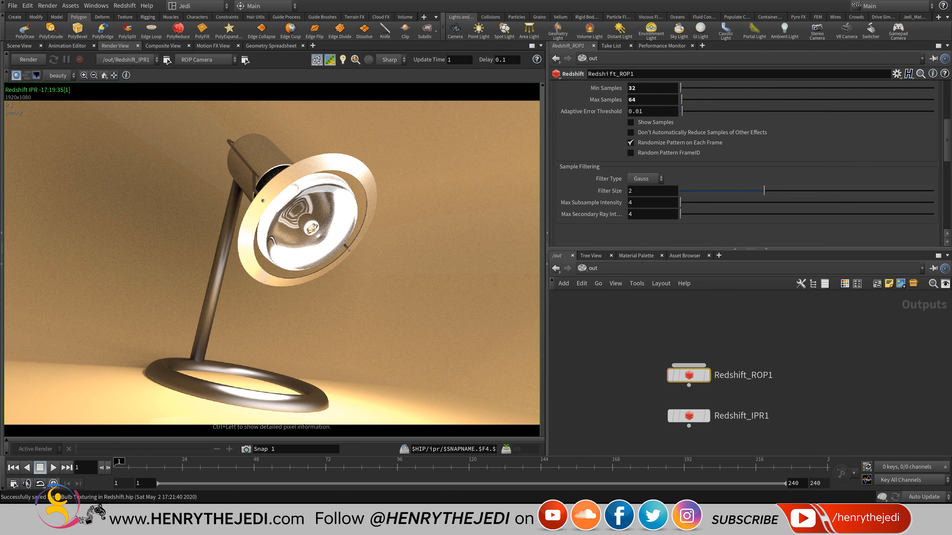
{"action": "scroll", "coordinate": [750, 164], "scroll_direction": "up", "scroll_amount": 6}
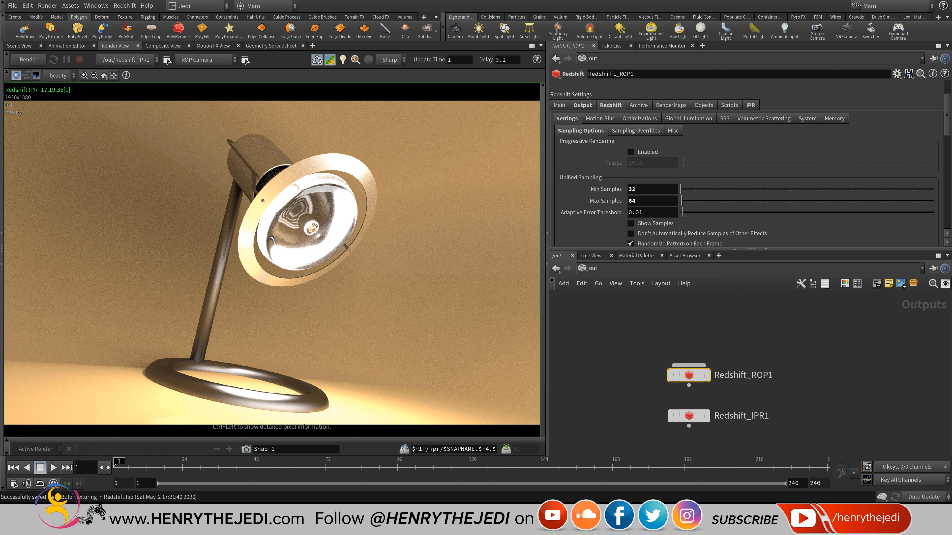
{"action": "scroll", "coordinate": [749, 188], "scroll_direction": "down", "scroll_amount": 5}
{"action": "scroll", "coordinate": [750, 188], "scroll_direction": "up", "scroll_amount": 5}
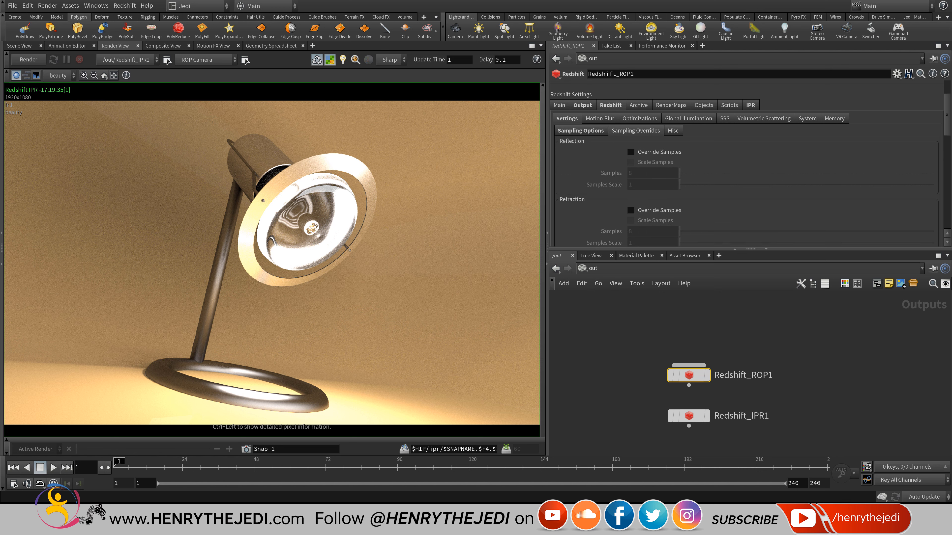
{"action": "scroll", "coordinate": [750, 165], "scroll_direction": "up", "scroll_amount": 3}
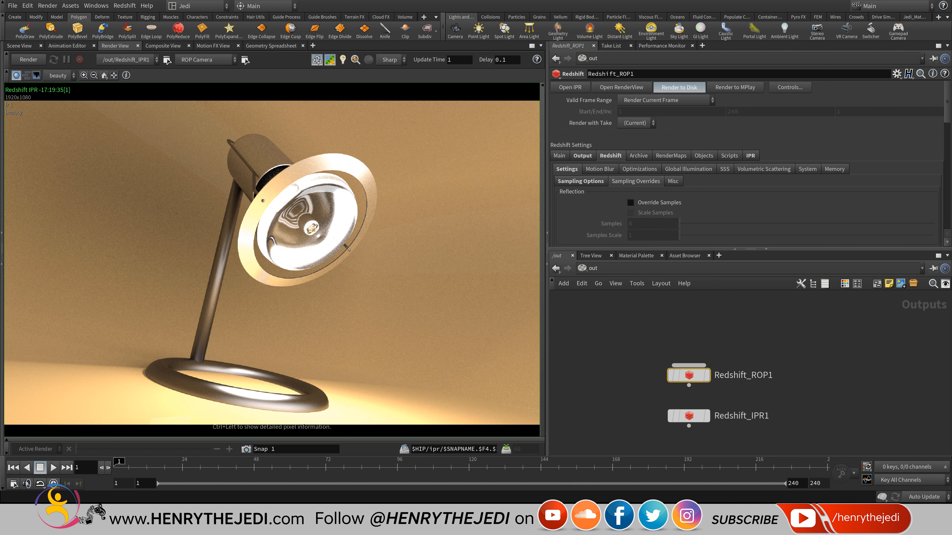
Render frame 1 to disk and confirm the console reports it finished in 18.0 s.
{"action": "left_click", "coordinate": [679, 87]}
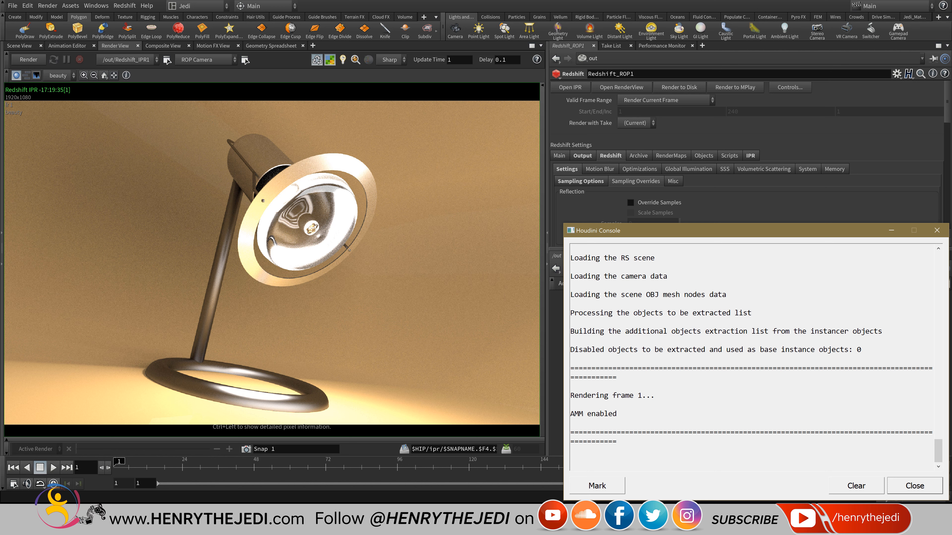
{"action": "scroll", "coordinate": [753, 355], "scroll_direction": "up", "scroll_amount": 5}
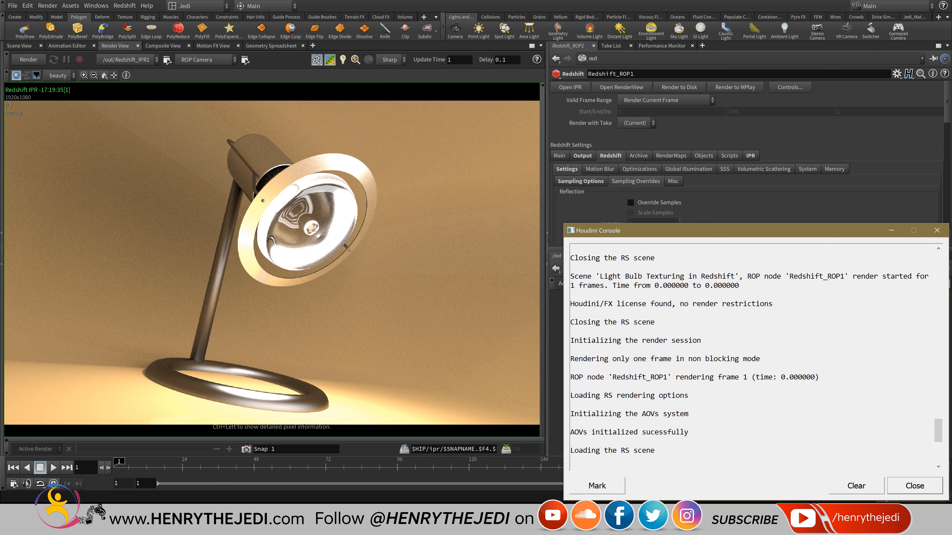
{"action": "scroll", "coordinate": [753, 355], "scroll_direction": "up", "scroll_amount": 2}
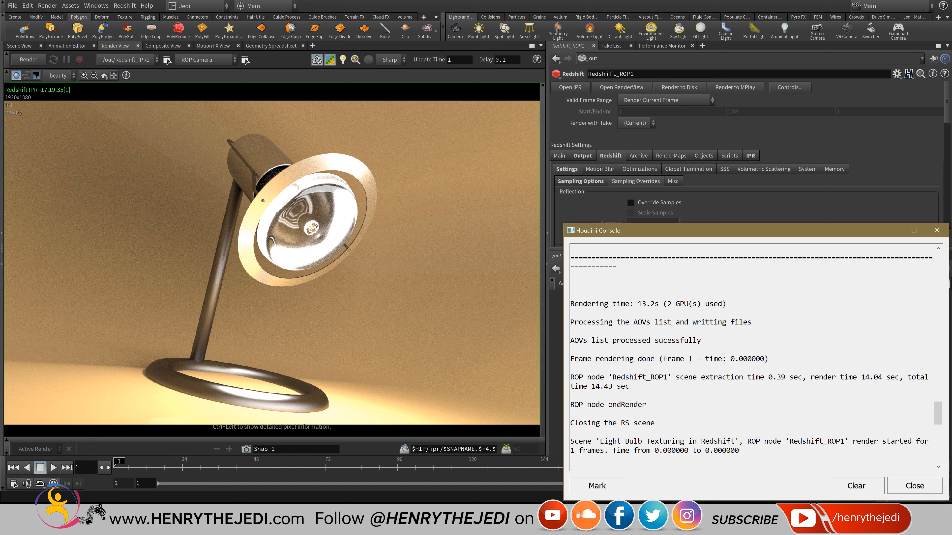
{"action": "scroll", "coordinate": [752, 355], "scroll_direction": "down", "scroll_amount": 10}
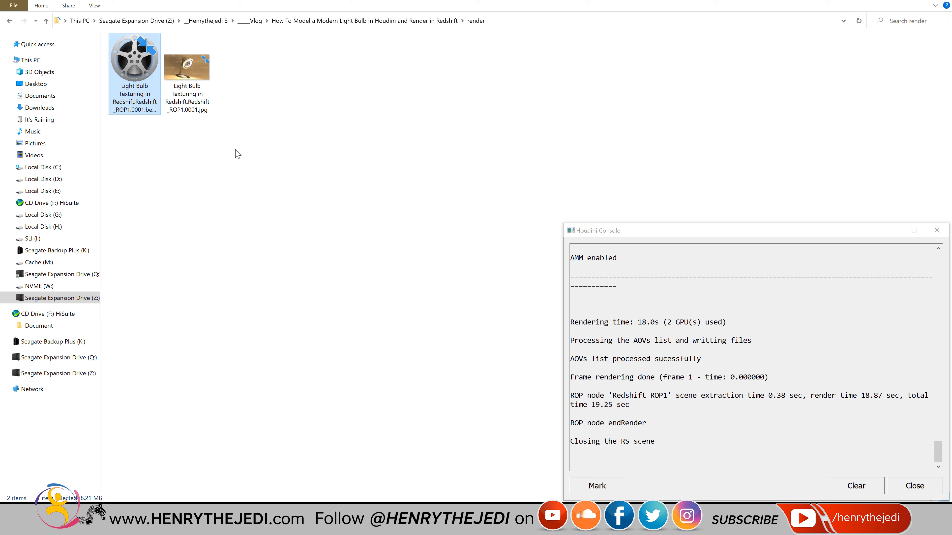
View the re-rendered lamp JPG in Photos, then close it.
{"action": "double_click", "coordinate": [198, 65]}
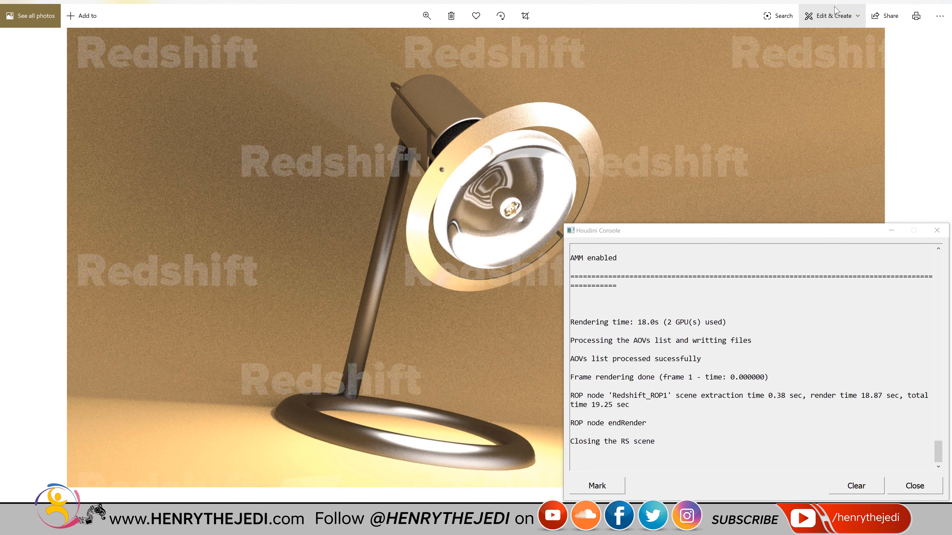
{"action": "left_click", "coordinate": [945, 3]}
Close the render console, confirm Redshift_ROP1's sample overrides stay off, and open the network list.
{"action": "left_click", "coordinate": [943, 2]}
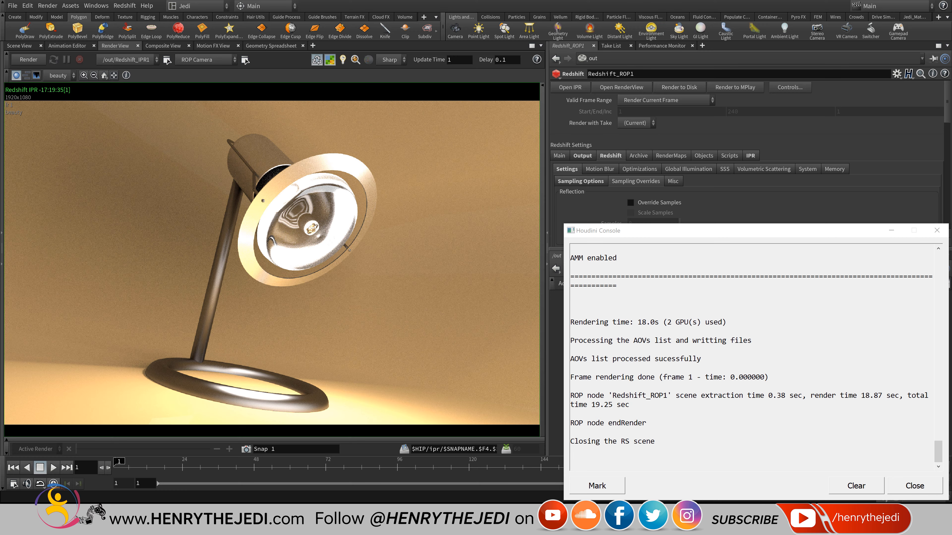
{"action": "left_click", "coordinate": [937, 231]}
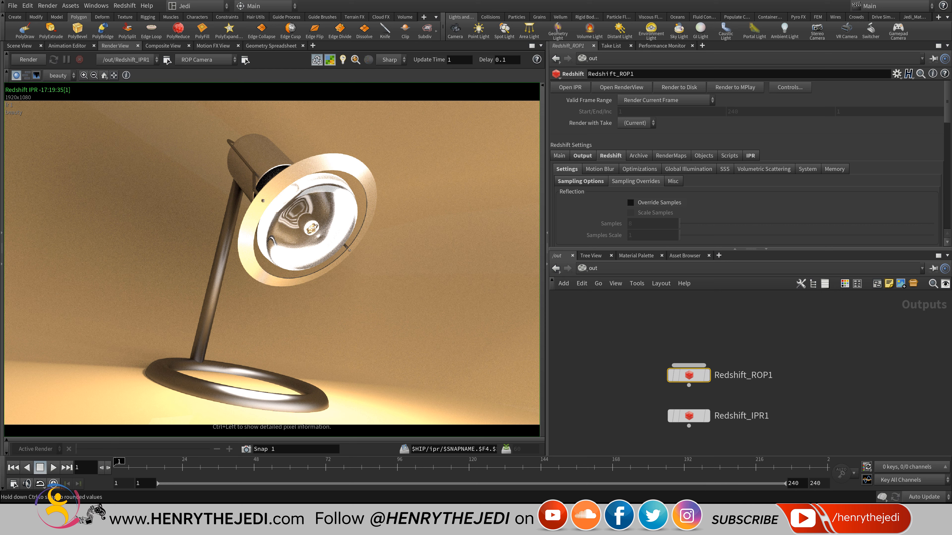
{"action": "scroll", "coordinate": [769, 166], "scroll_direction": "down", "scroll_amount": 3}
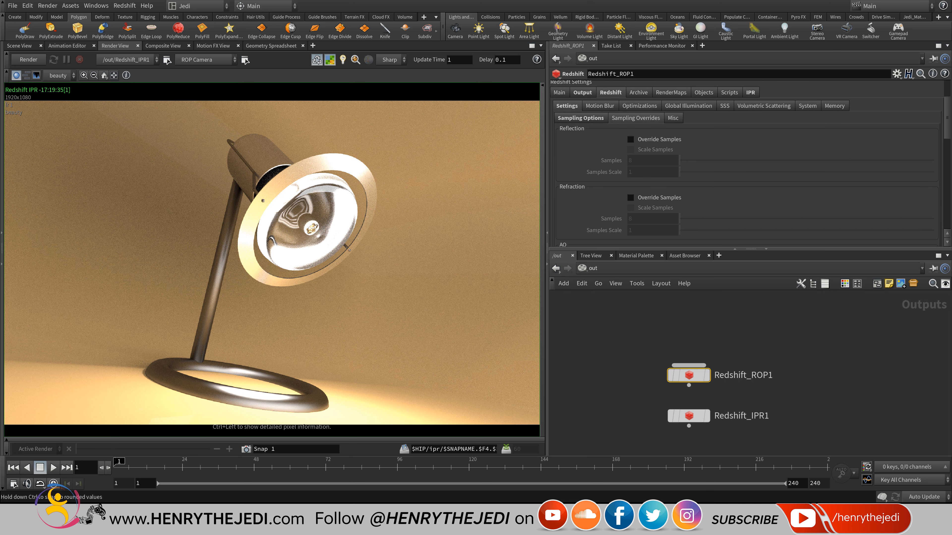
{"action": "scroll", "coordinate": [750, 164], "scroll_direction": "down", "scroll_amount": 3}
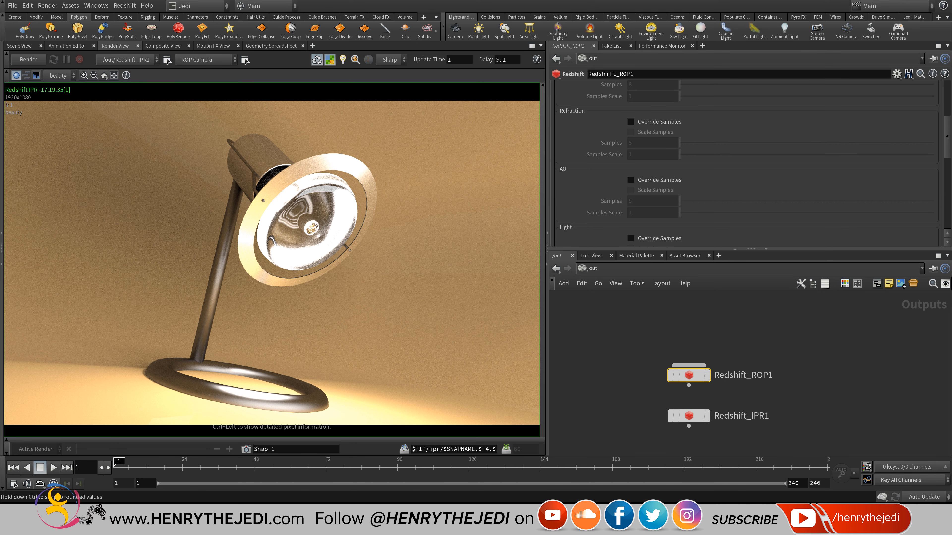
{"action": "scroll", "coordinate": [750, 164], "scroll_direction": "down", "scroll_amount": 3}
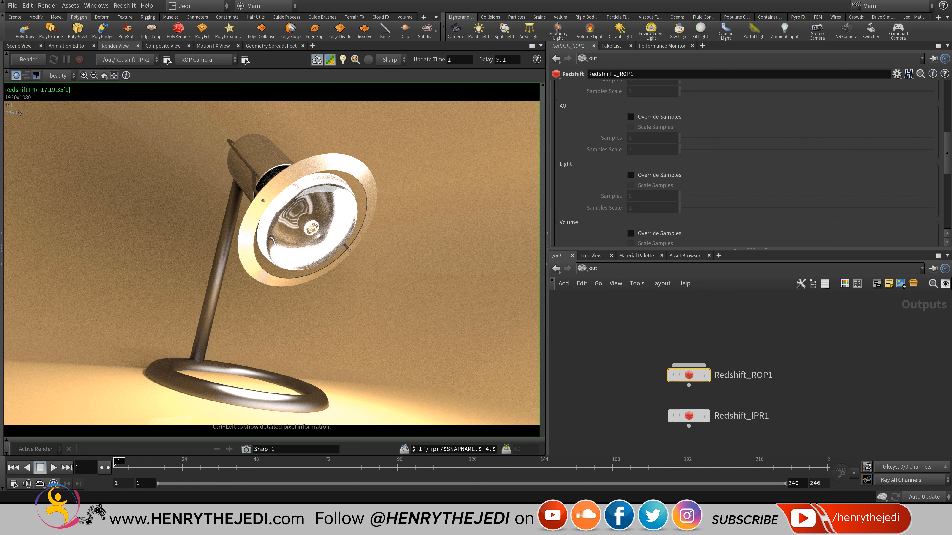
{"action": "left_click", "coordinate": [592, 268]}
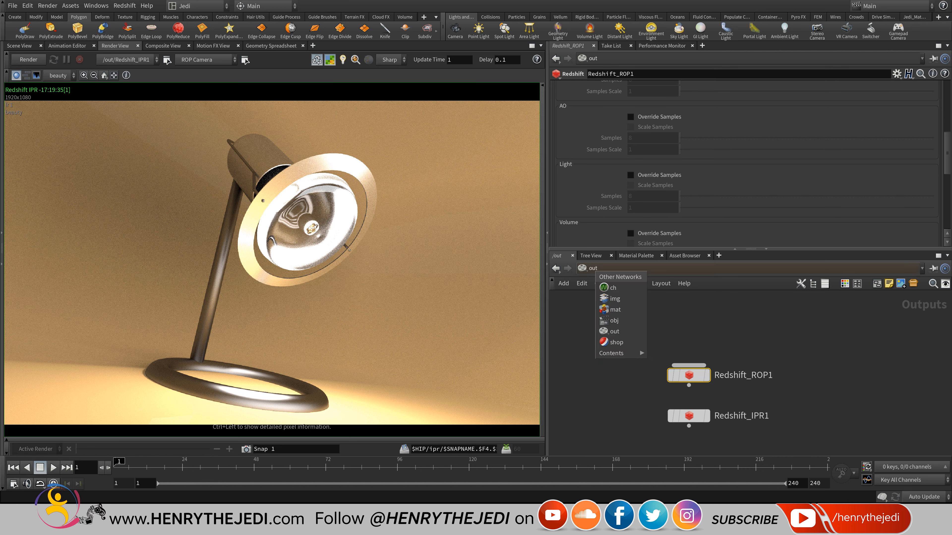
Raise the rslightdome1 dome light's Samples from 64 to 128.
{"action": "left_click", "coordinate": [615, 320]}
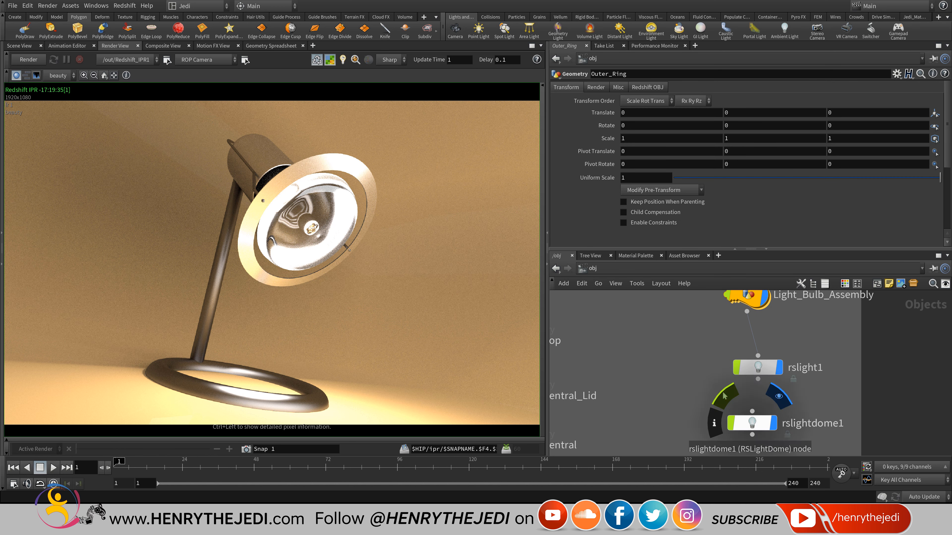
{"action": "left_click", "coordinate": [752, 423]}
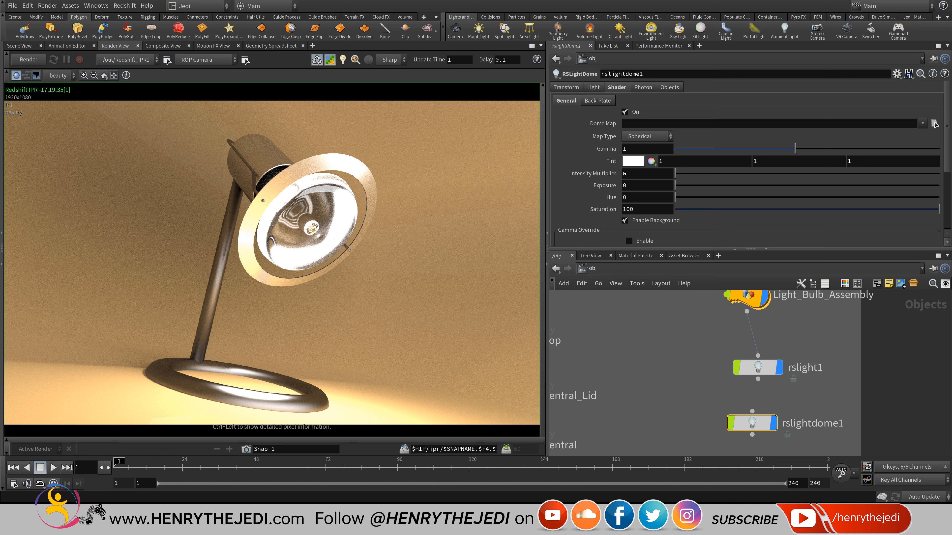
{"action": "scroll", "coordinate": [935, 124], "scroll_direction": "down", "scroll_amount": 4}
{"action": "scroll", "coordinate": [936, 124], "scroll_direction": "up", "scroll_amount": 4}
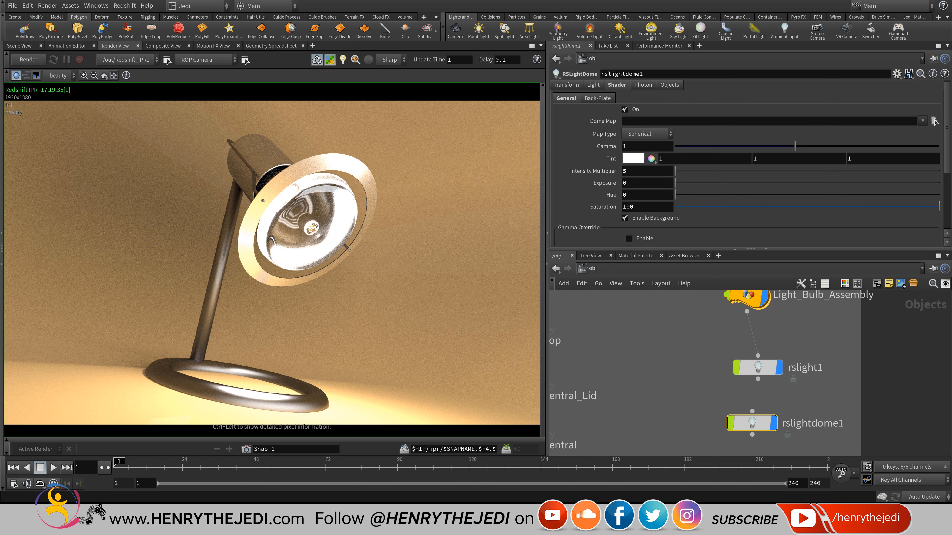
{"action": "left_click", "coordinate": [593, 85]}
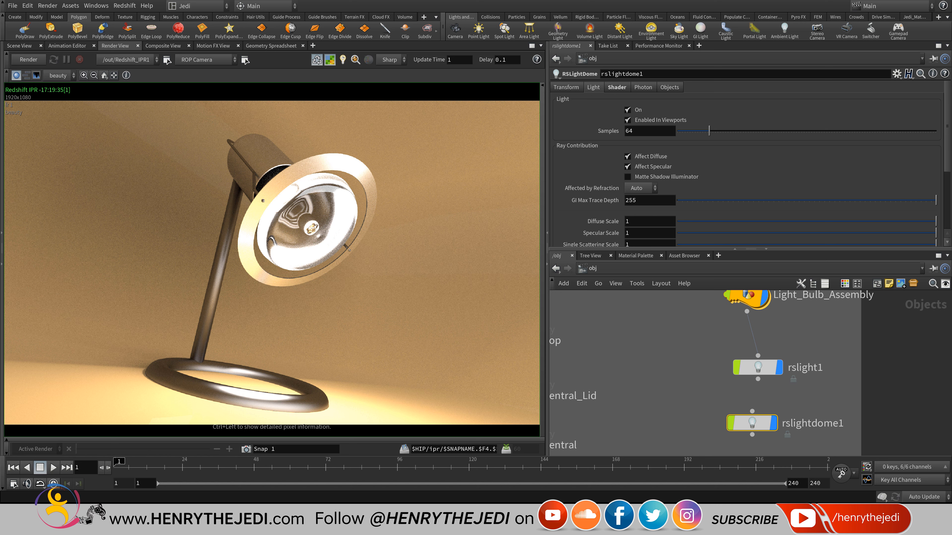
{"action": "left_click", "coordinate": [633, 131]}
{"action": "type", "text": "128"}
{"action": "key", "text": "Return"}
Switch the network view back to the /out network.
{"action": "left_click", "coordinate": [593, 268]}
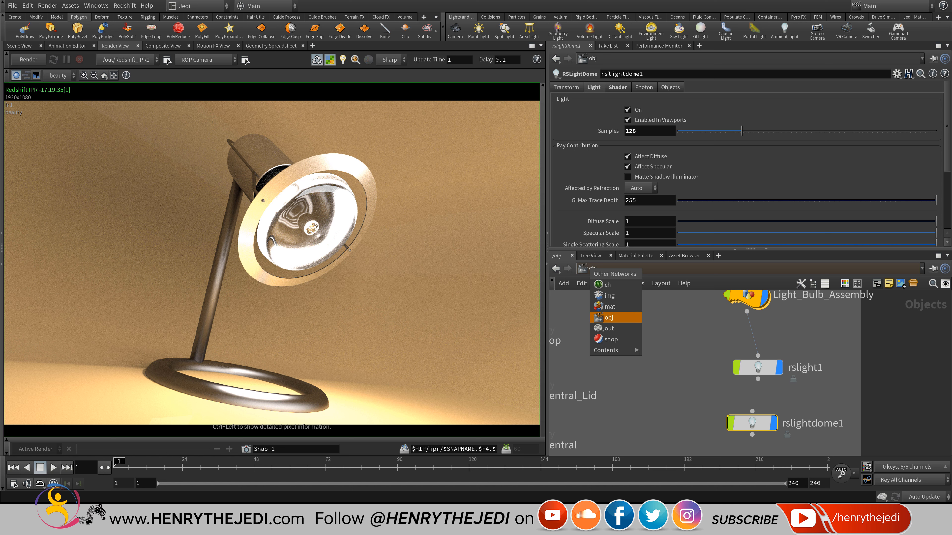
{"action": "left_click", "coordinate": [605, 318]}
{"action": "left_click", "coordinate": [592, 269]}
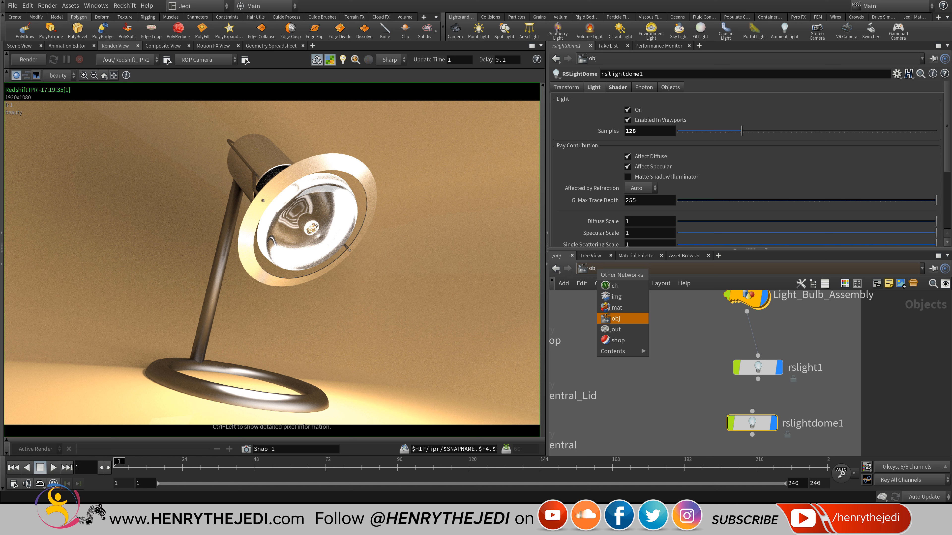
{"action": "left_click", "coordinate": [616, 329]}
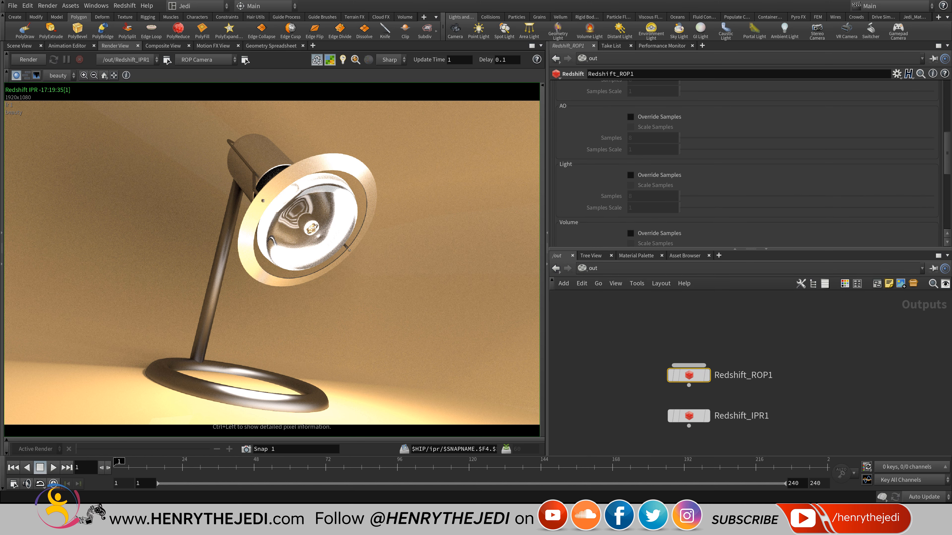
Save the scene, inspect the 19.6 s lamp re-render around the lamp head, then bring up the render folder.
{"action": "scroll", "coordinate": [750, 161], "scroll_direction": "up", "scroll_amount": 8}
{"action": "key", "text": "ctrl+s"}
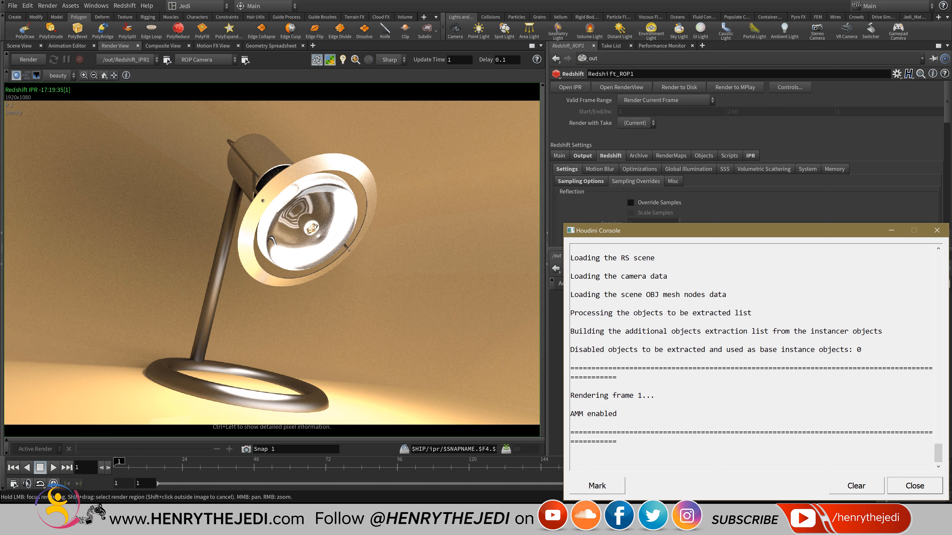
{"action": "scroll", "coordinate": [156, 234], "scroll_direction": "up", "scroll_amount": 3}
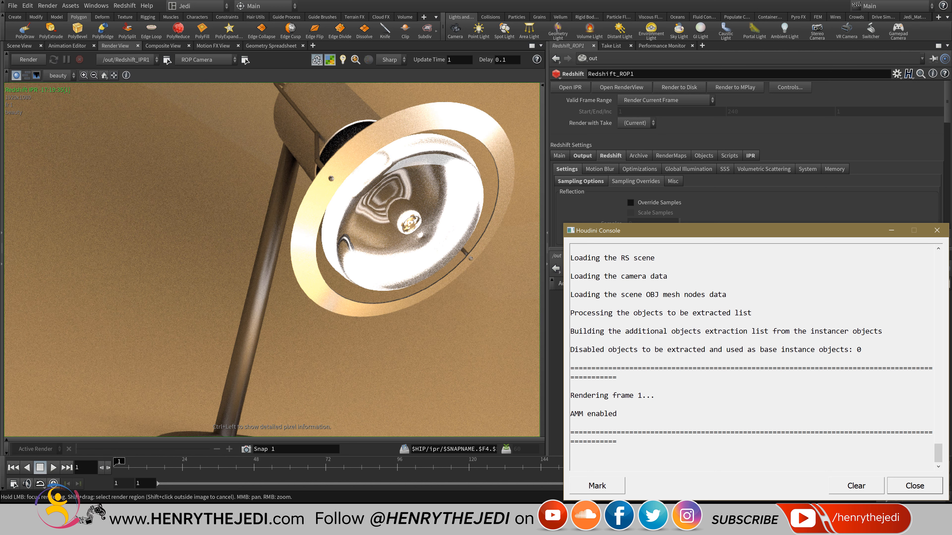
{"action": "middle_click_drag", "start_coordinate": [282, 94], "coordinate": [257, 164]}
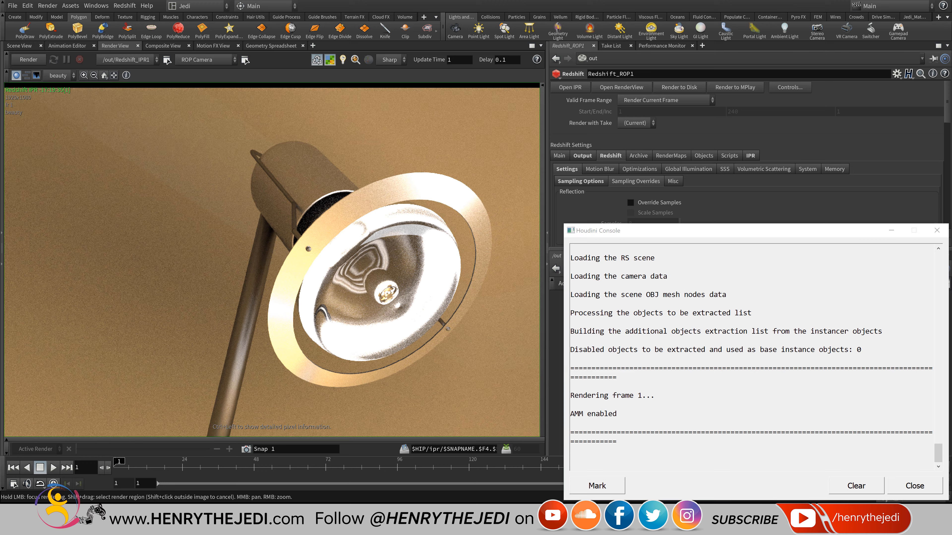
{"action": "scroll", "coordinate": [257, 164], "scroll_direction": "up", "scroll_amount": 3}
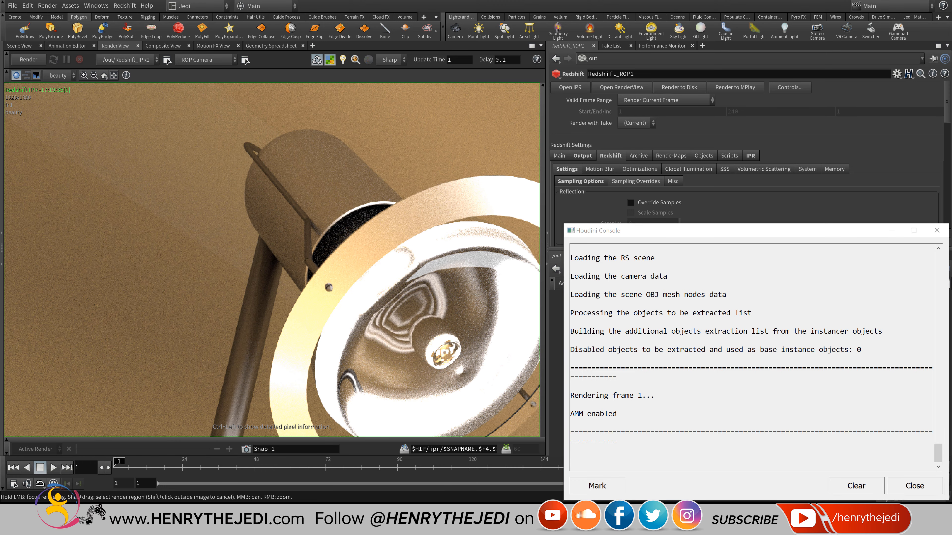
{"action": "scroll", "coordinate": [251, 135], "scroll_direction": "down", "scroll_amount": 6}
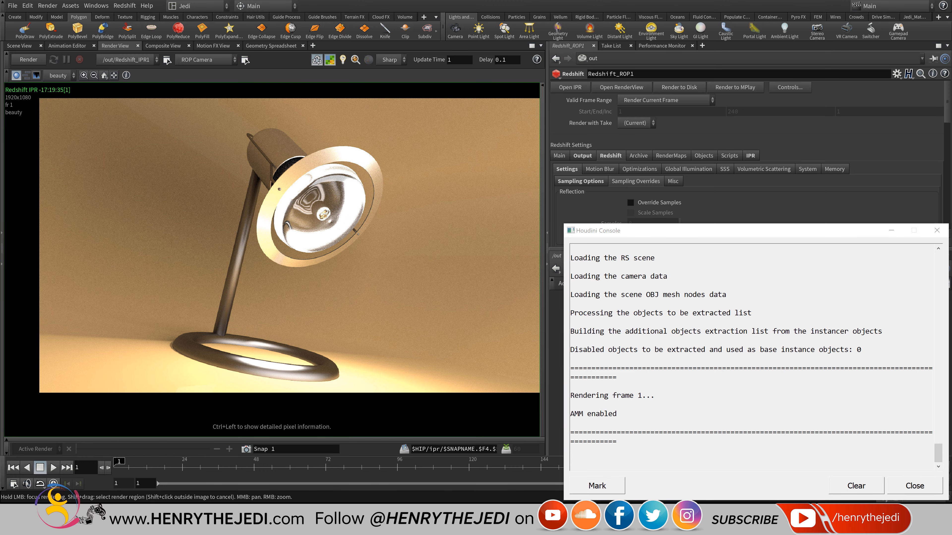
{"action": "middle_click_drag", "start_coordinate": [251, 135], "coordinate": [220, 168]}
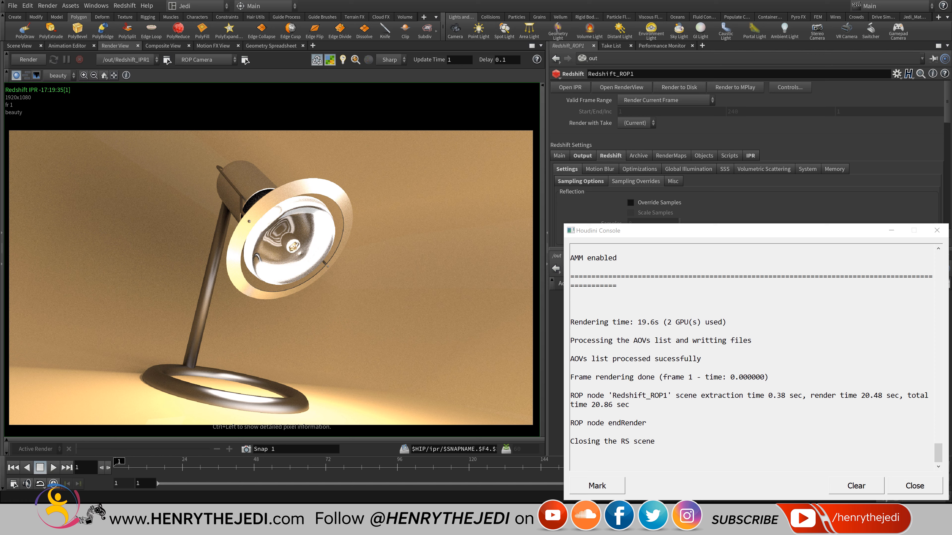
{"action": "key", "text": "alt+Tab"}
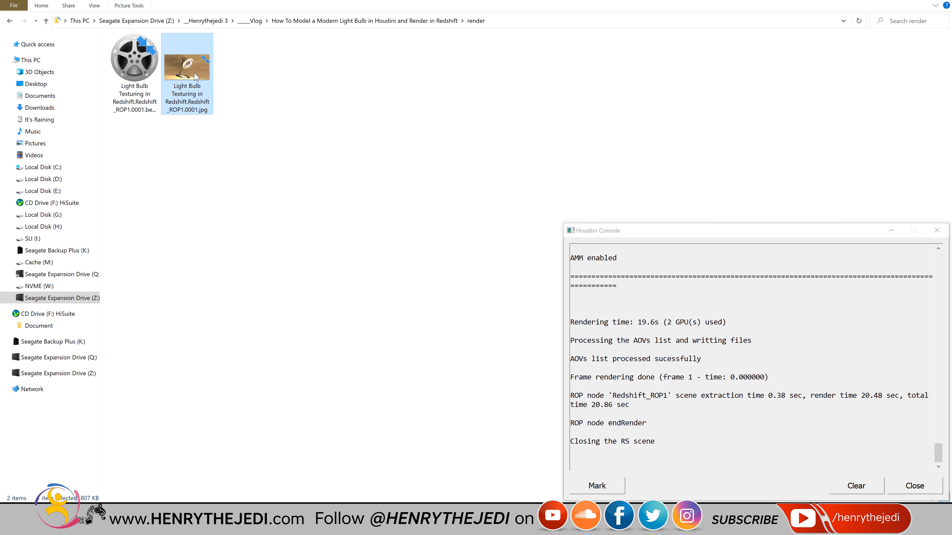
View the new lamp JPG in Photos, close it and the render console, and return to Houdini.
{"action": "double_click", "coordinate": [195, 73]}
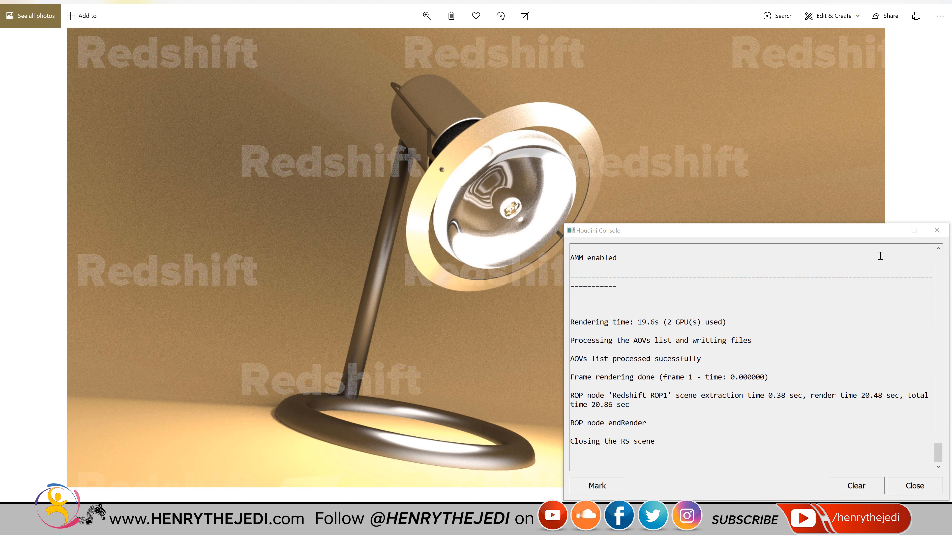
{"action": "left_click", "coordinate": [937, 230]}
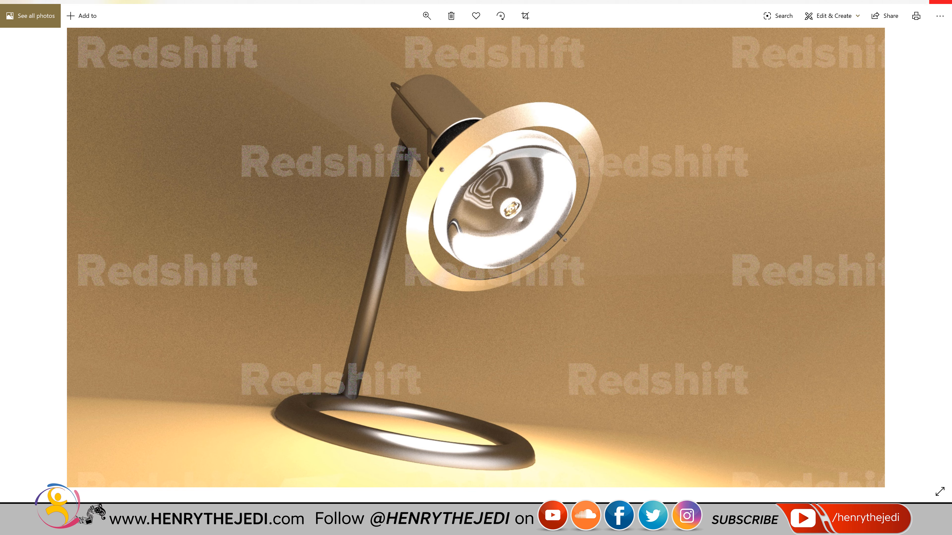
{"action": "left_click", "coordinate": [944, 1]}
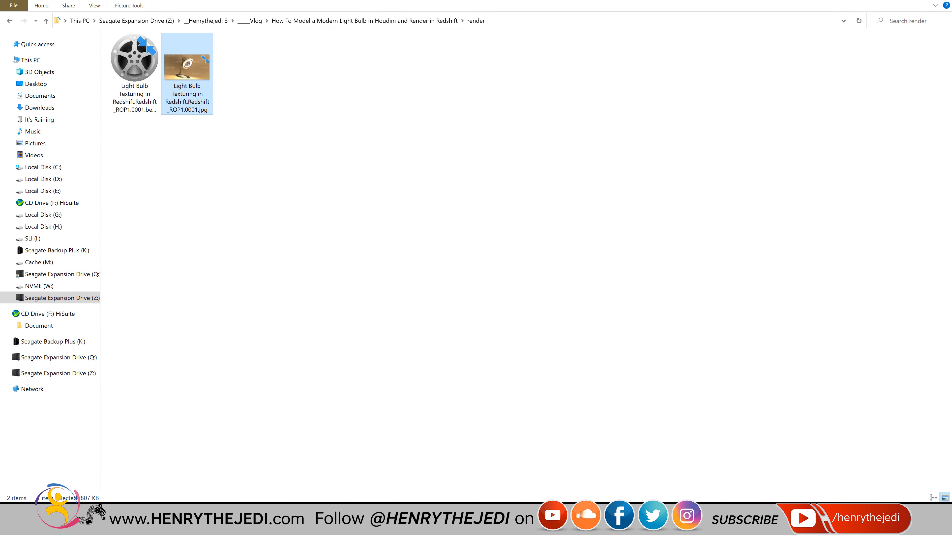
{"action": "key", "text": "alt+Tab"}
{"action": "left_click", "coordinate": [590, 268]}
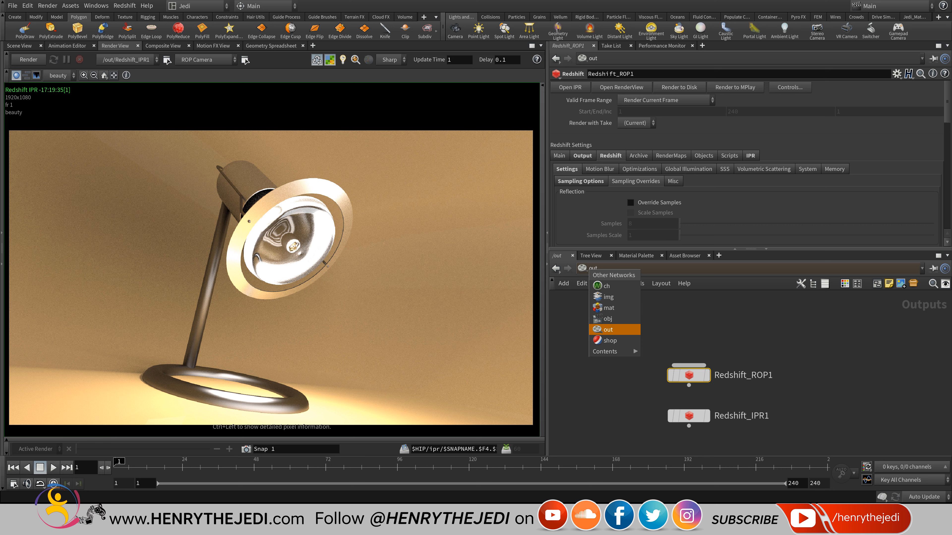
In the obj network, set the dome light's Samples to 256.
{"action": "left_click", "coordinate": [608, 319]}
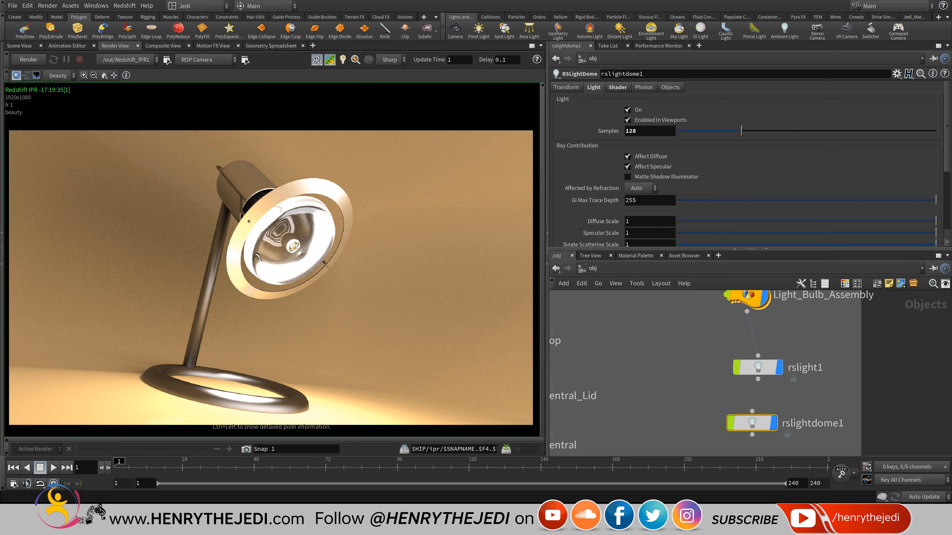
{"action": "double_click", "coordinate": [637, 131]}
{"action": "type", "text": "256"}
{"action": "key", "text": "Return"}
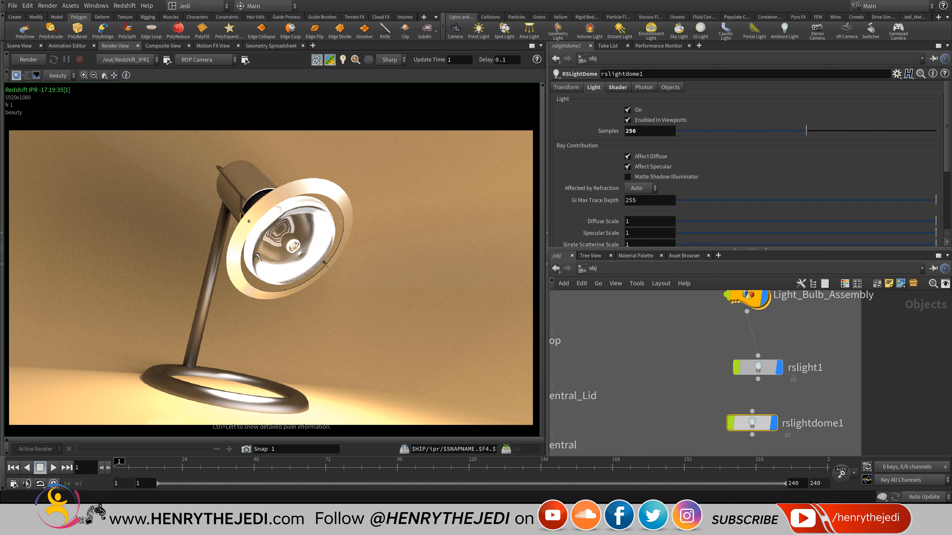
Set the rslight1 area light's Samples to 64.
{"action": "left_click", "coordinate": [758, 367]}
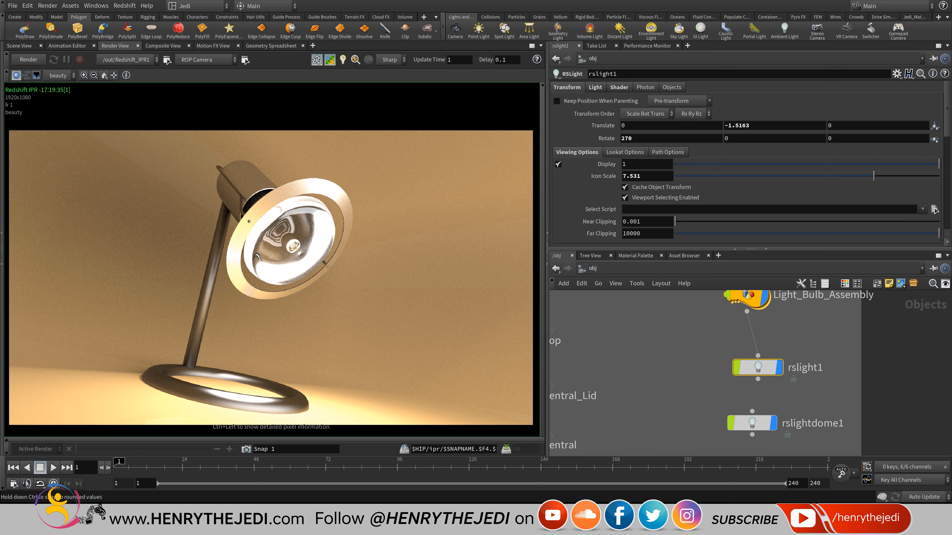
{"action": "left_click", "coordinate": [595, 87]}
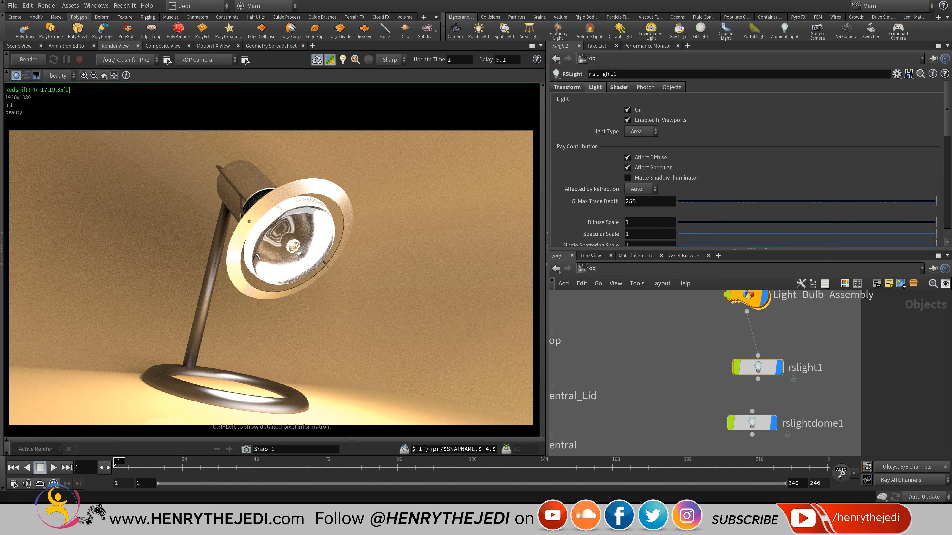
{"action": "scroll", "coordinate": [589, 189], "scroll_direction": "down", "scroll_amount": 3}
{"action": "scroll", "coordinate": [753, 164], "scroll_direction": "down", "scroll_amount": 3}
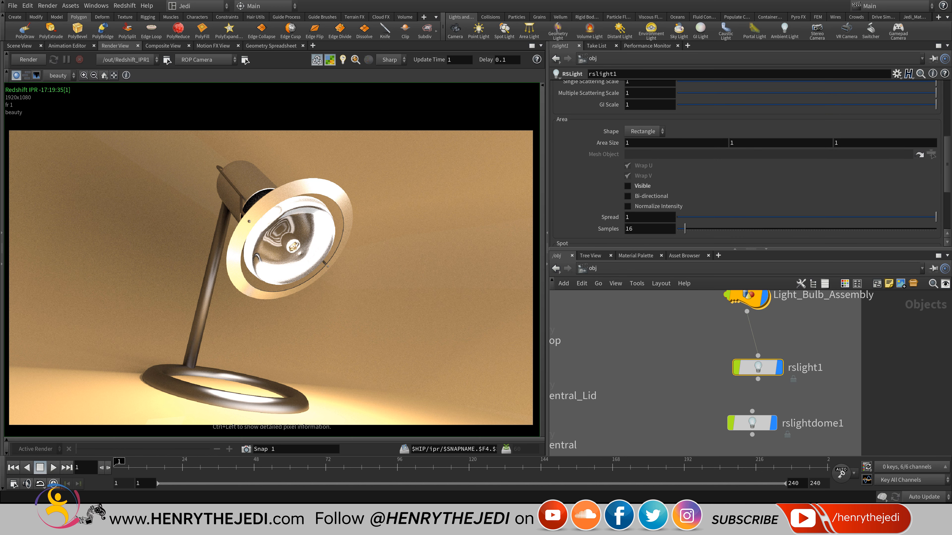
{"action": "double_click", "coordinate": [630, 229]}
{"action": "type", "text": "64"}
{"action": "key", "text": "Return"}
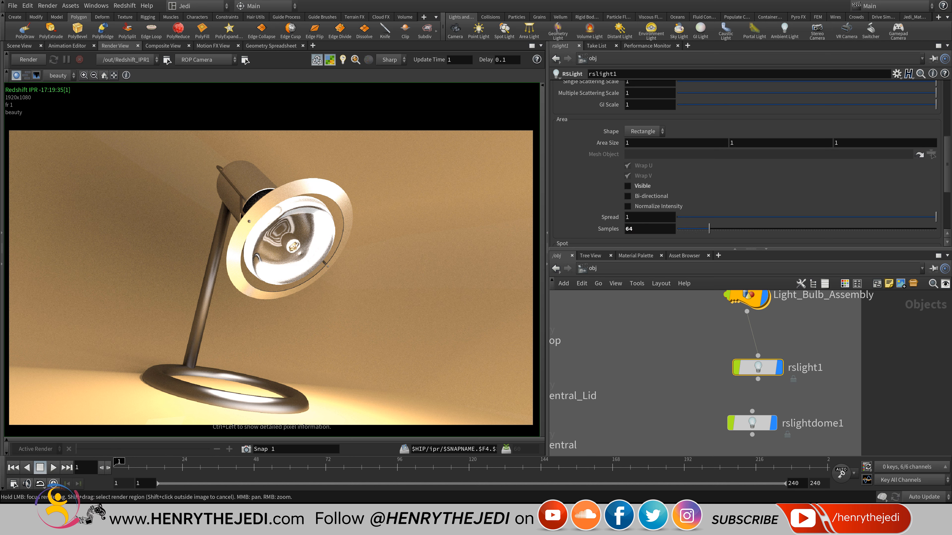
Render frame 1 to disk from Redshift_ROP1 in /out and bring up the render folder.
{"action": "left_click", "coordinate": [592, 269]}
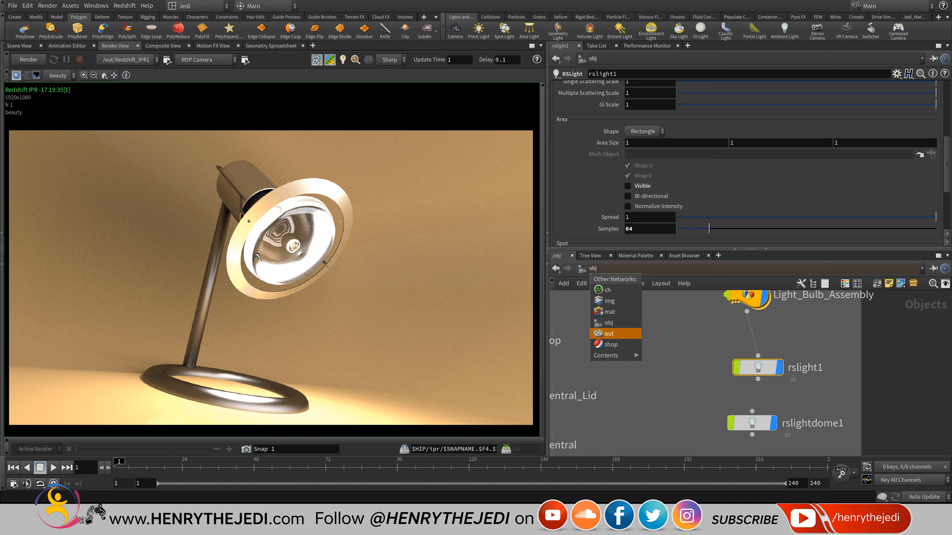
{"action": "left_click", "coordinate": [607, 330]}
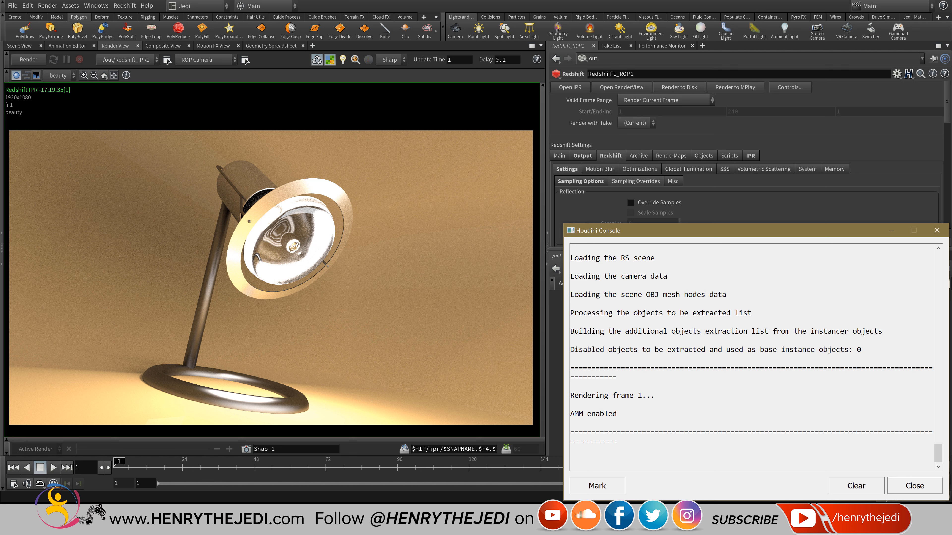
{"action": "scroll", "coordinate": [751, 356], "scroll_direction": "up", "scroll_amount": 8}
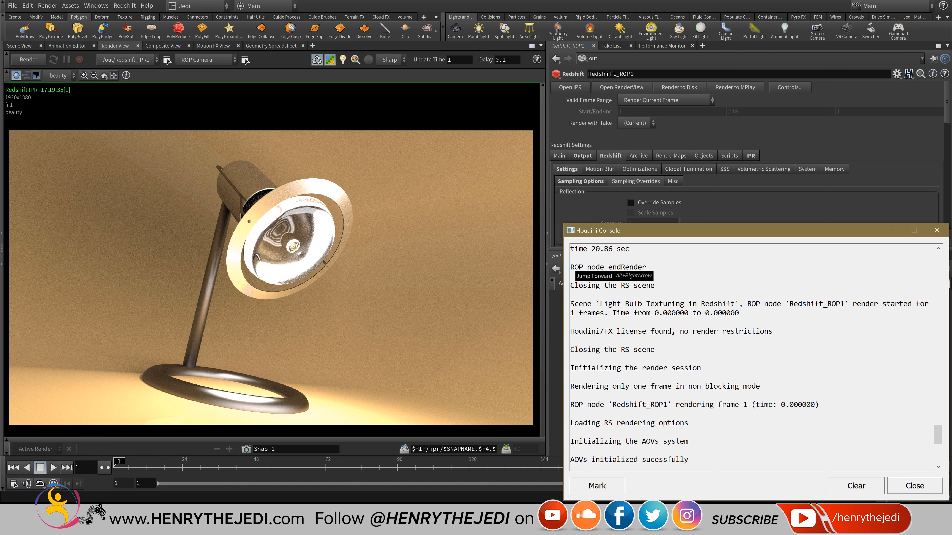
{"action": "scroll", "coordinate": [751, 356], "scroll_direction": "up", "scroll_amount": 5}
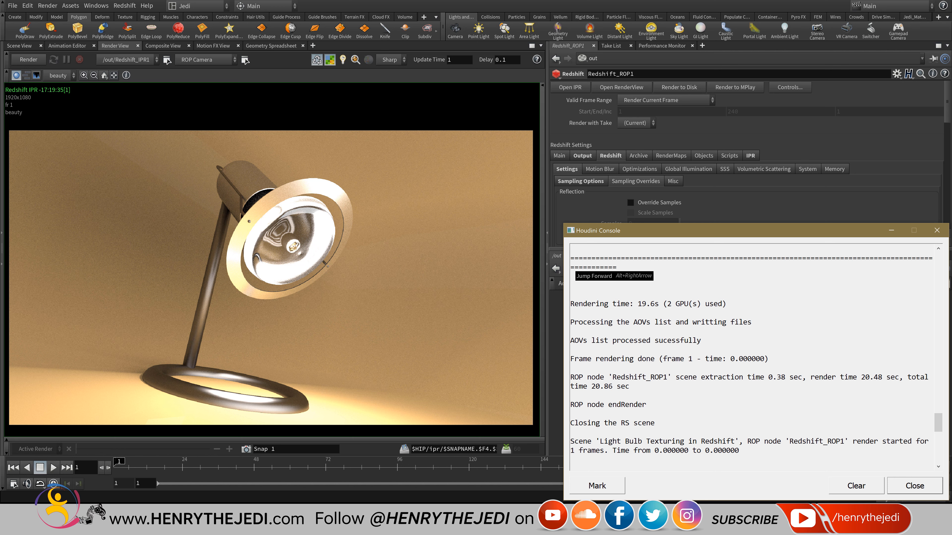
{"action": "scroll", "coordinate": [751, 356], "scroll_direction": "down", "scroll_amount": 10}
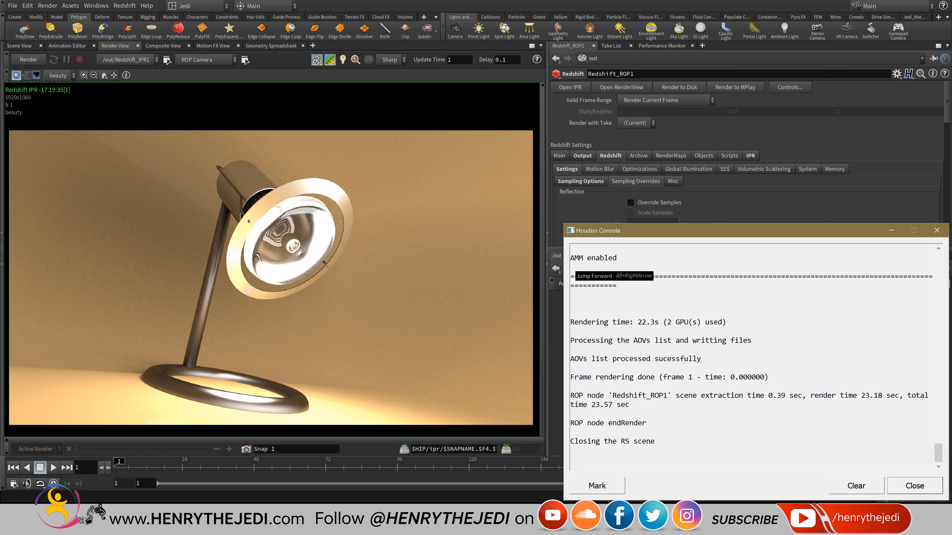
{"action": "key", "text": "alt+Tab"}
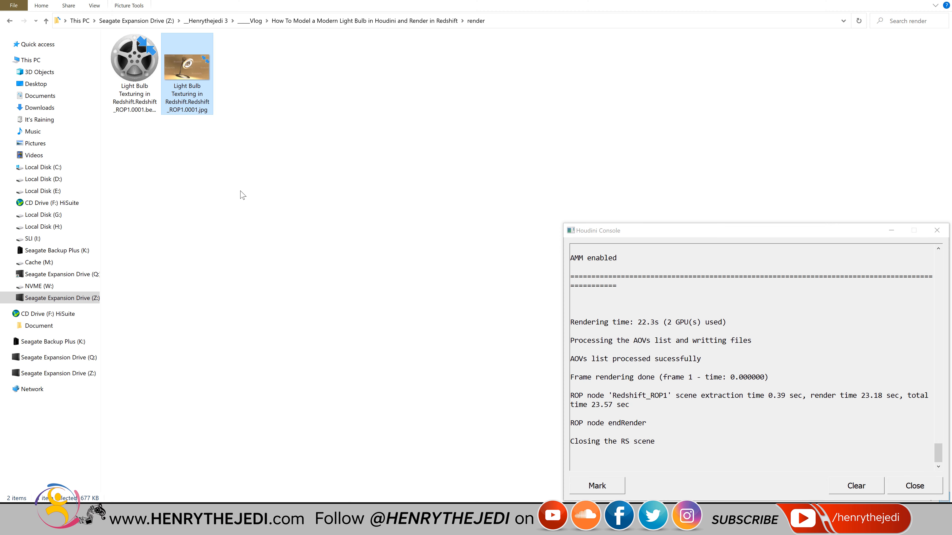
Inspect the 22.3 s lamp JPG in Photos, close it, and return to Houdini.
{"action": "double_click", "coordinate": [174, 72]}
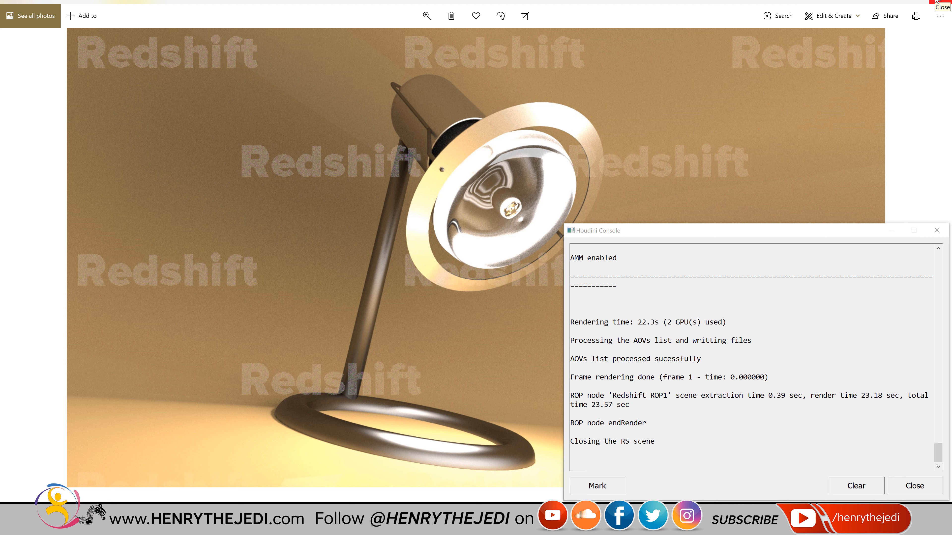
{"action": "left_click", "coordinate": [936, 3]}
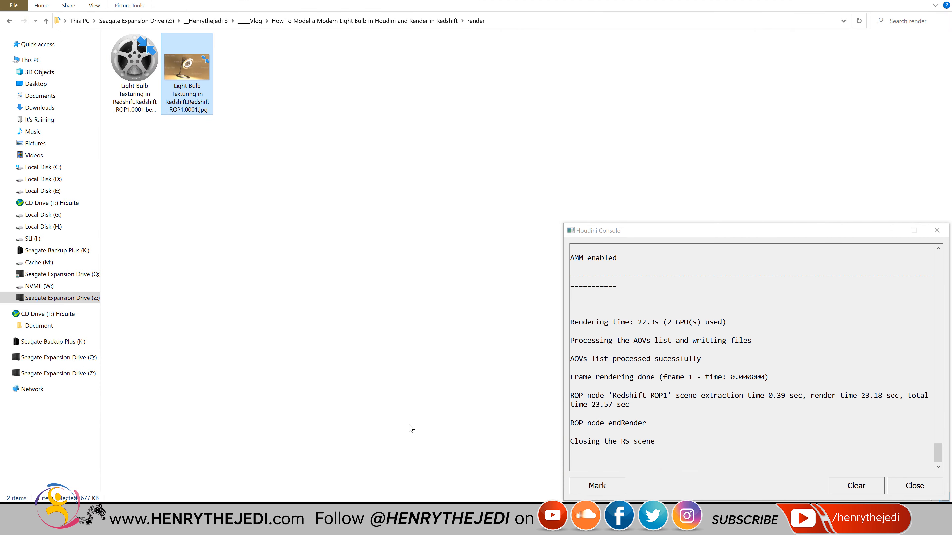
{"action": "key", "text": "alt+Tab"}
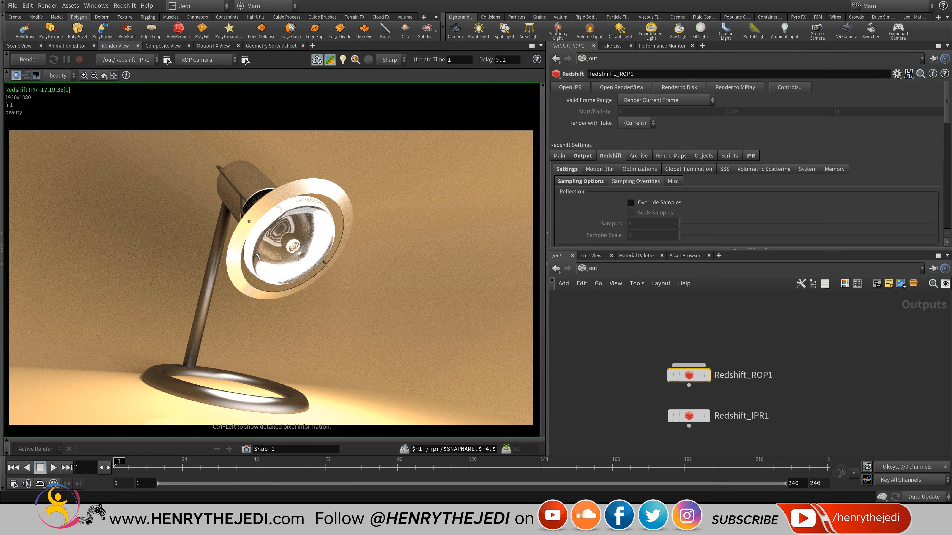
Back in the obj network, raise rslight1's Samples to 128, then to 256.
{"action": "left_click", "coordinate": [593, 268]}
{"action": "left_click", "coordinate": [606, 320]}
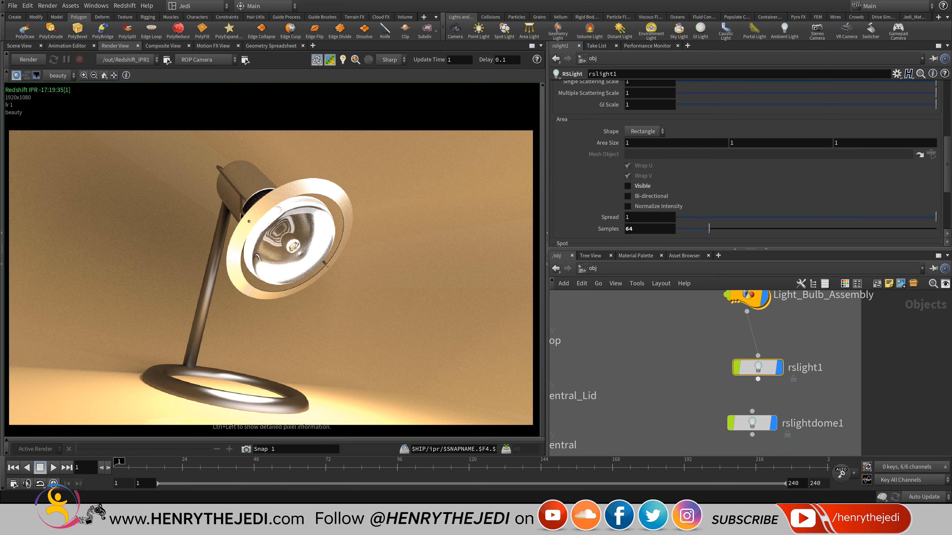
{"action": "scroll", "coordinate": [746, 165], "scroll_direction": "up", "scroll_amount": 6}
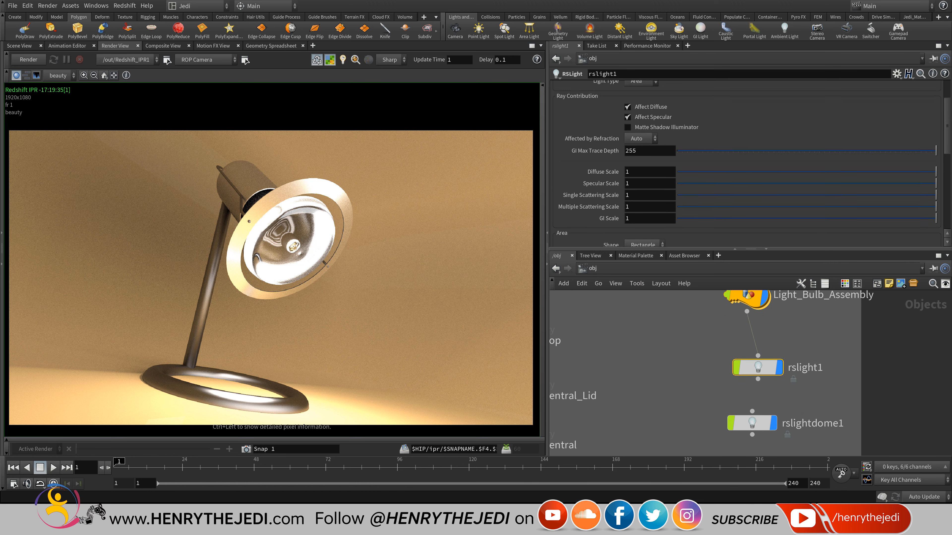
{"action": "scroll", "coordinate": [746, 165], "scroll_direction": "down", "scroll_amount": 8}
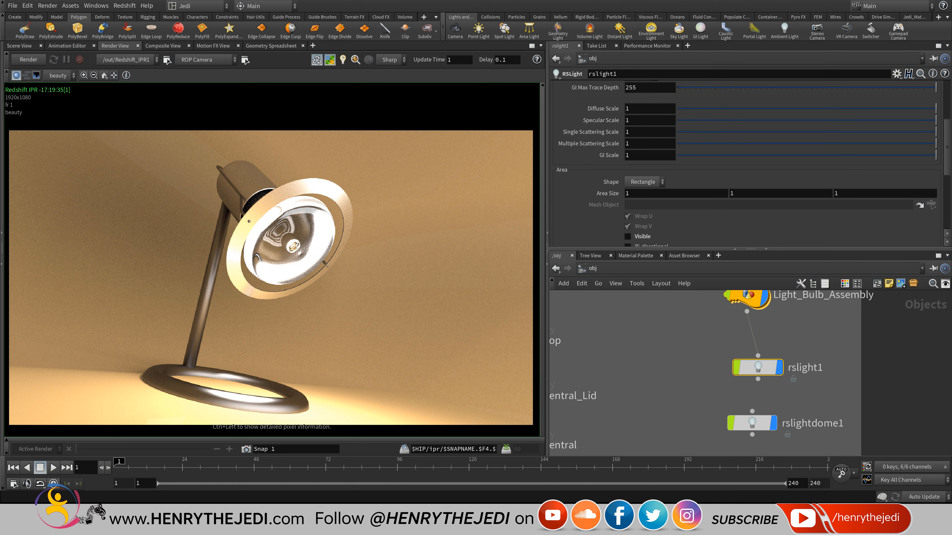
{"action": "double_click", "coordinate": [630, 204]}
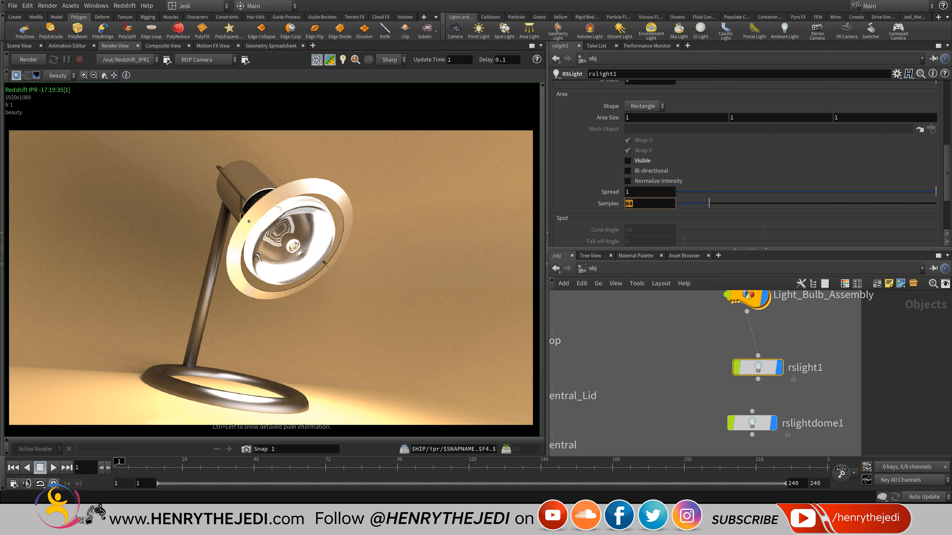
{"action": "type", "text": "128"}
{"action": "key", "text": "Return"}
{"action": "double_click", "coordinate": [633, 204]}
{"action": "type", "text": "256"}
{"action": "key", "text": "Return"}
Set rslightdome1's Samples to 512 and save the scene.
{"action": "left_click", "coordinate": [752, 423]}
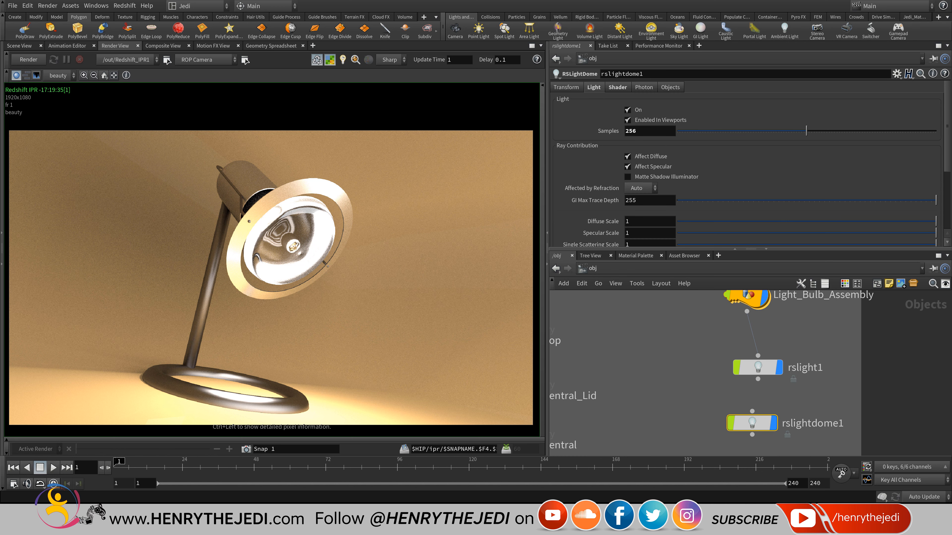
{"action": "double_click", "coordinate": [631, 131]}
{"action": "type", "text": "512"}
{"action": "key", "text": "Return"}
{"action": "key", "text": "ctrl+s"}
Save again in the /out network and render frame 1 to disk with Redshift_ROP1.
{"action": "left_click", "coordinate": [582, 269]}
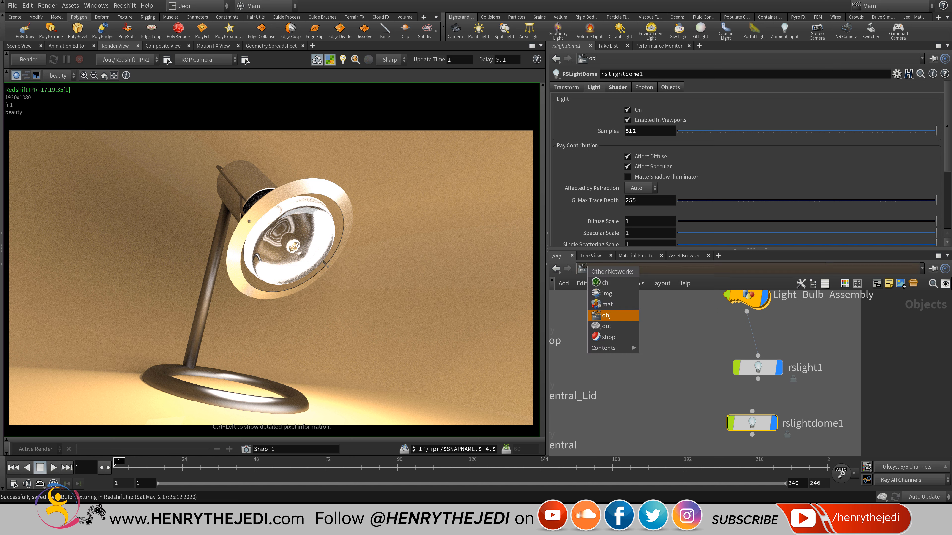
{"action": "left_click", "coordinate": [607, 326]}
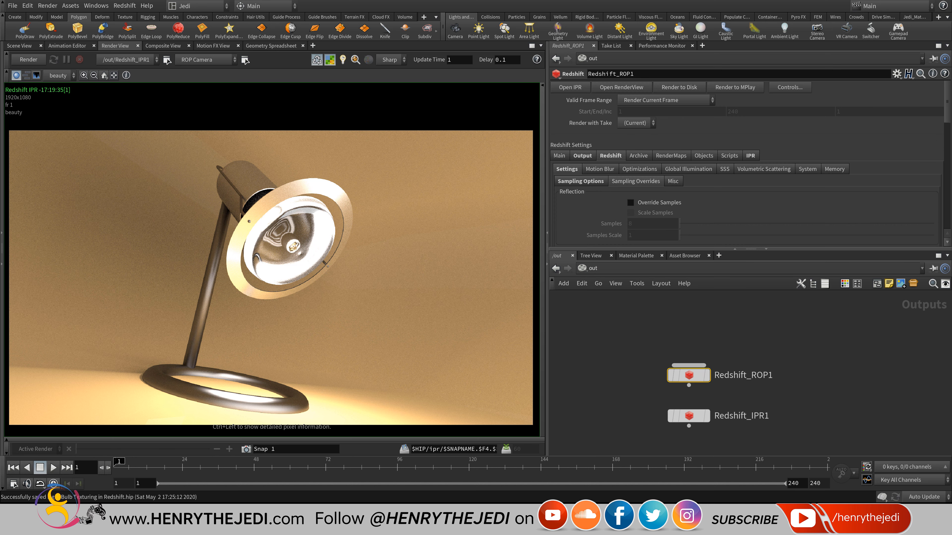
{"action": "key", "text": "ctrl+s"}
{"action": "key", "text": "ctrl+s"}
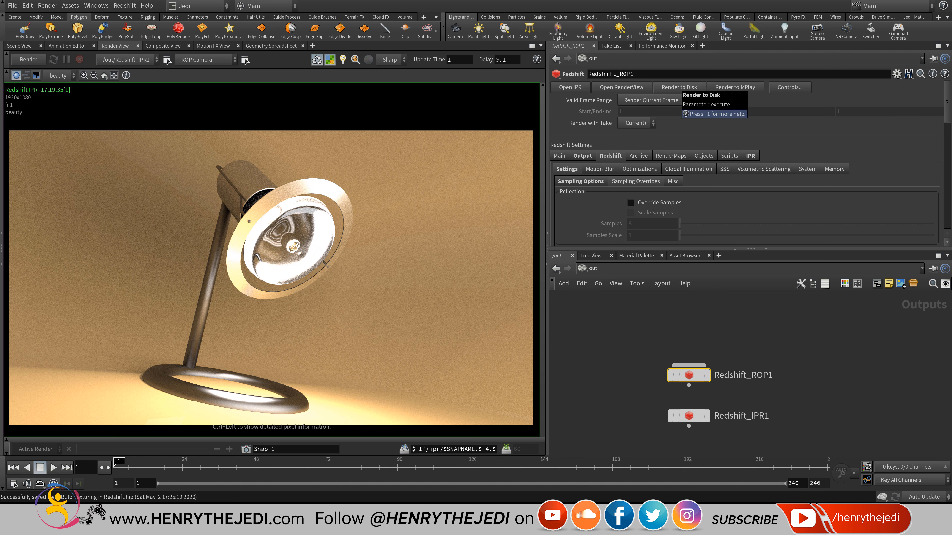
{"action": "left_click", "coordinate": [679, 87]}
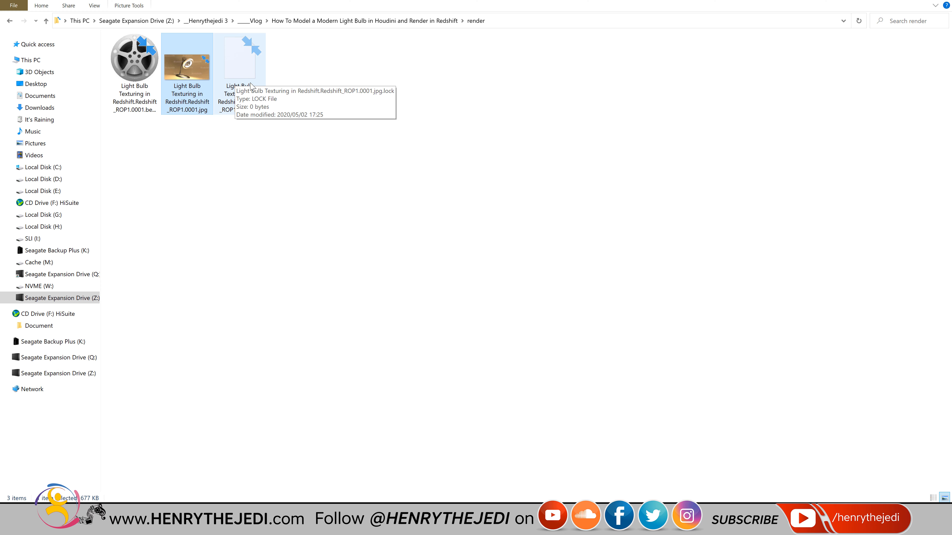
Select the temporary jpg.lock file and wait until the 34.2 s render finishes and it disappears.
{"action": "left_click", "coordinate": [247, 131]}
{"action": "left_click", "coordinate": [251, 98]}
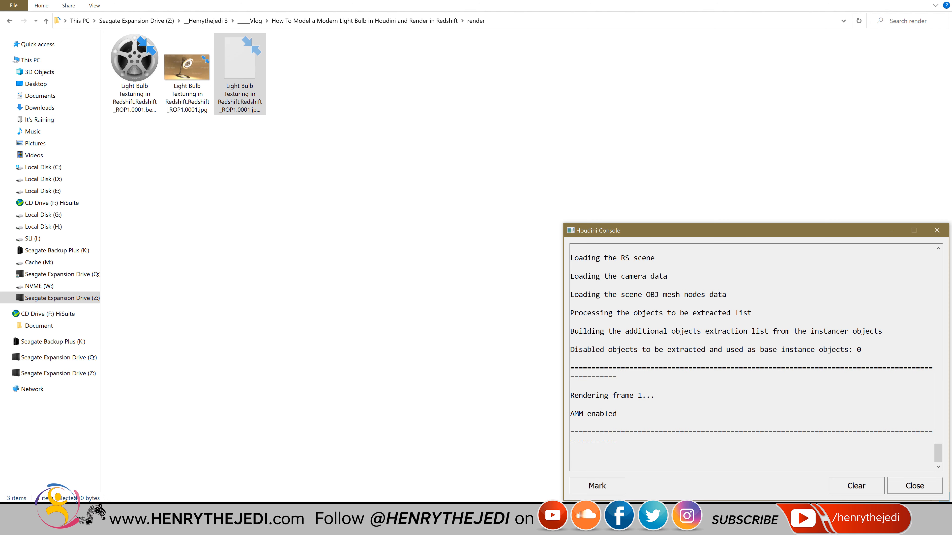
{"action": "scroll", "coordinate": [752, 357], "scroll_direction": "up", "scroll_amount": 12}
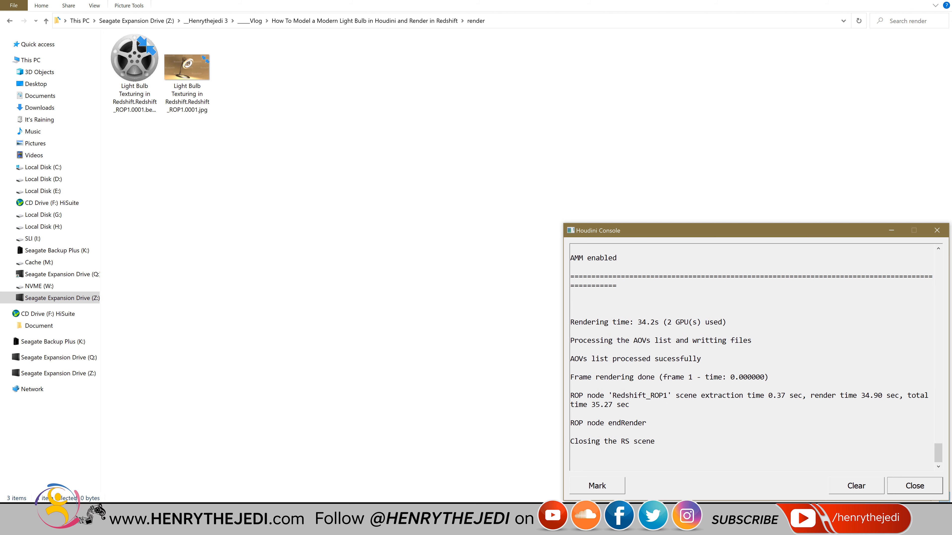
Check the 34.2 s lamp JPG in Photos, close it, and open the beauty EXR in DJV.
{"action": "double_click", "coordinate": [187, 71]}
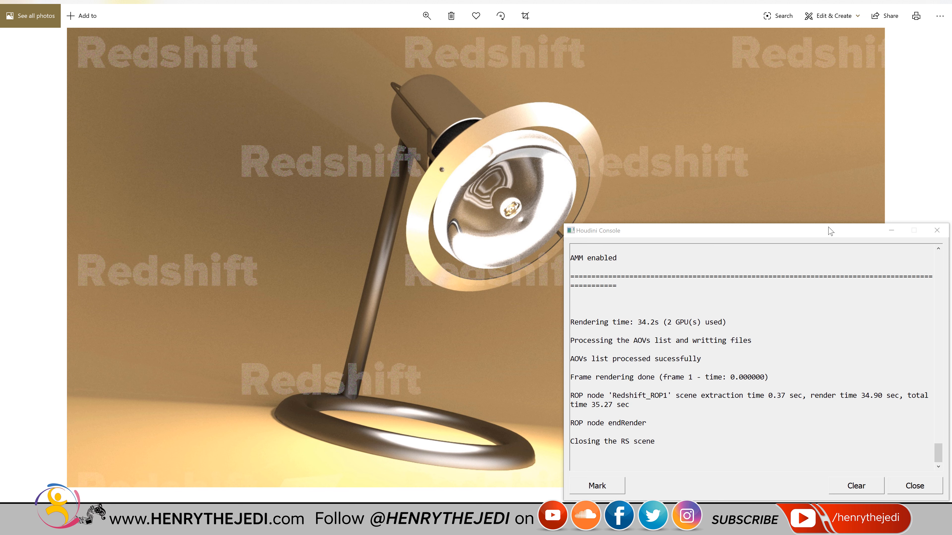
{"action": "left_click", "coordinate": [891, 230]}
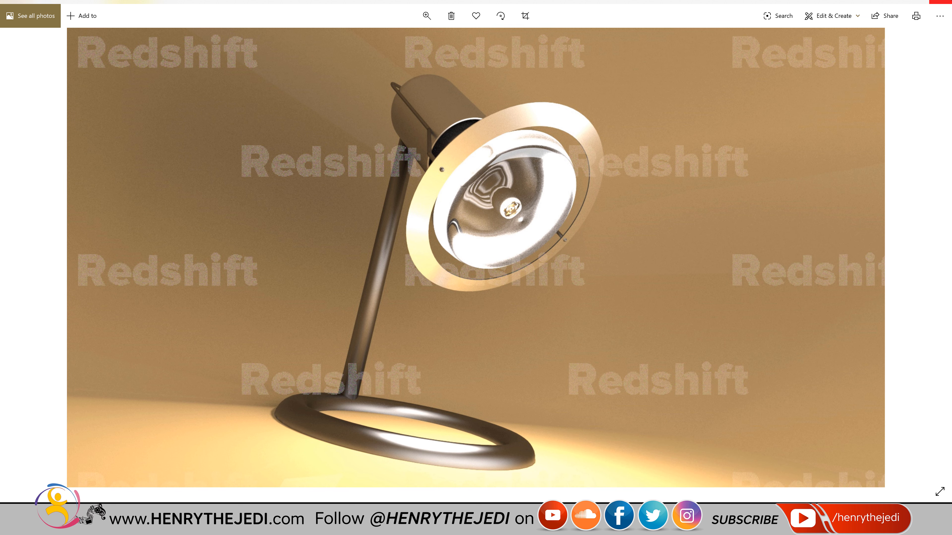
{"action": "key", "text": "alt+F4"}
{"action": "double_click", "coordinate": [152, 50]}
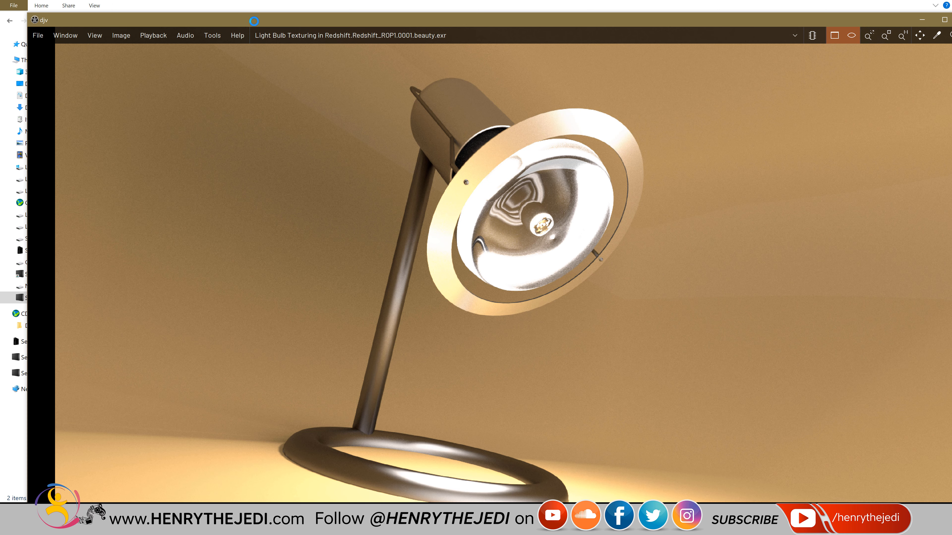
Maximize DJV on the beauty EXR, compare it with a lamp reference photo, and stop the Camtasia recording.
{"action": "double_click", "coordinate": [254, 21]}
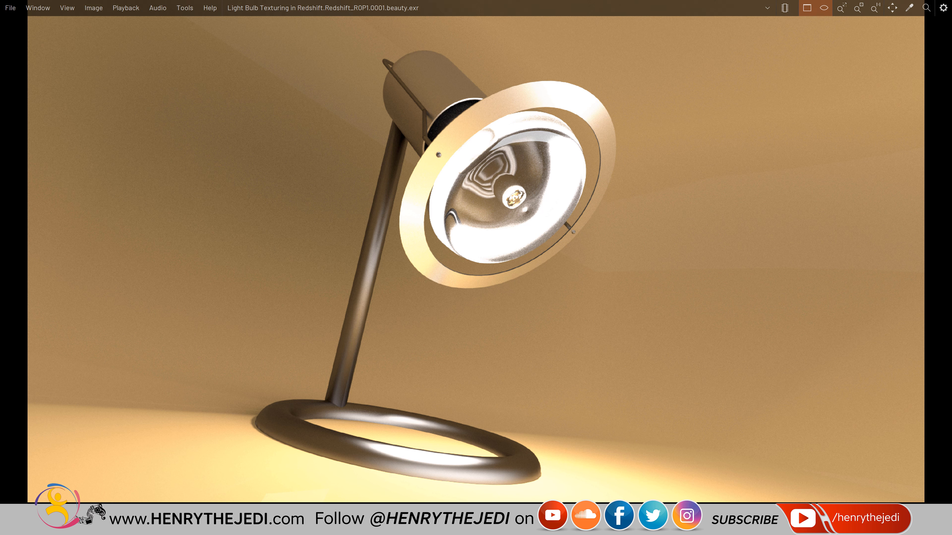
{"action": "left_click", "coordinate": [129, 525]}
{"action": "left_click", "coordinate": [394, 21]}
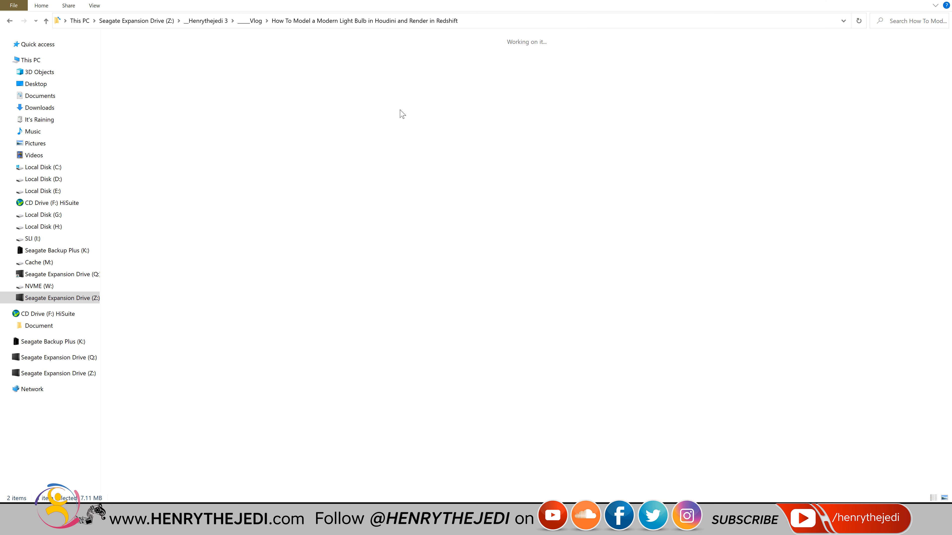
{"action": "double_click", "coordinate": [402, 109]}
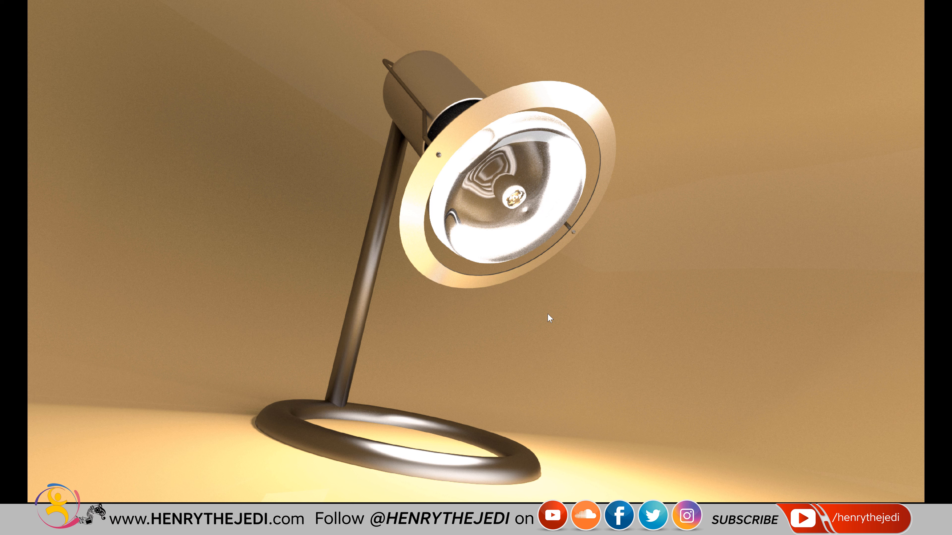
{"action": "right_click", "coordinate": [487, 527]}
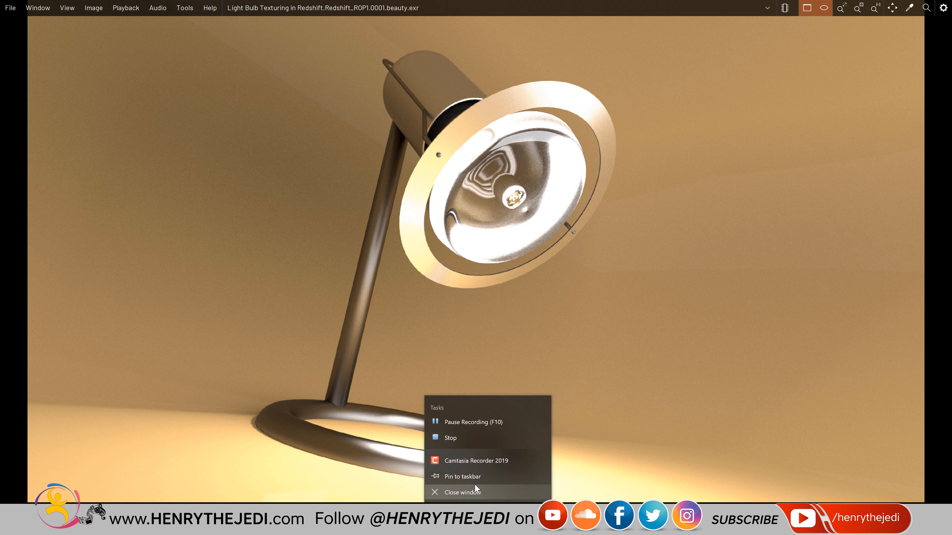
{"action": "left_click", "coordinate": [446, 438]}
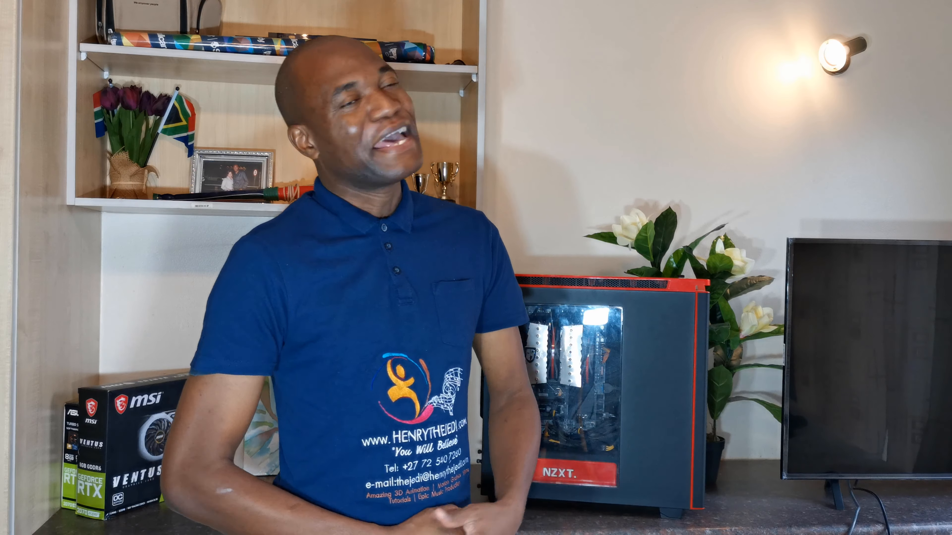